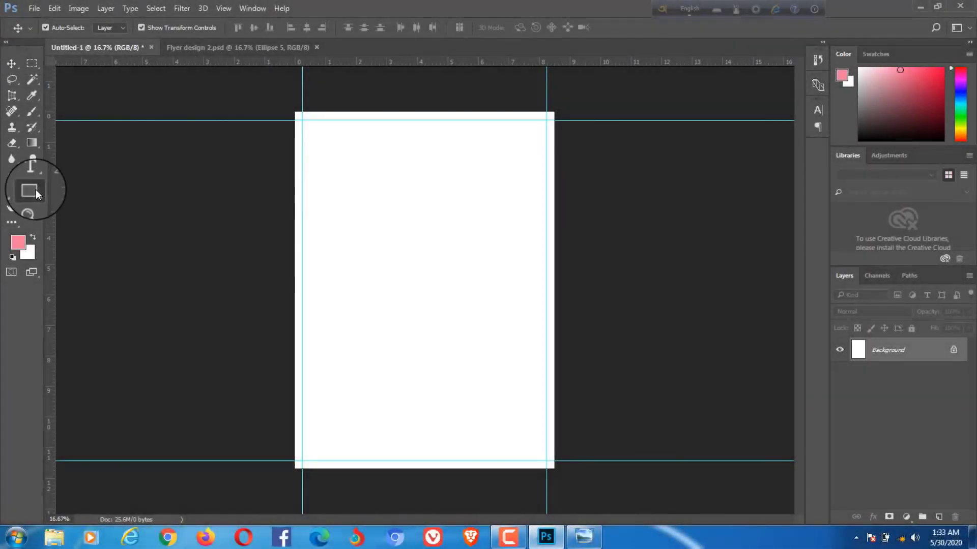
Draw a pink-filled rectangle at the page's top left
{"action": "left_click", "coordinate": [32, 191]}
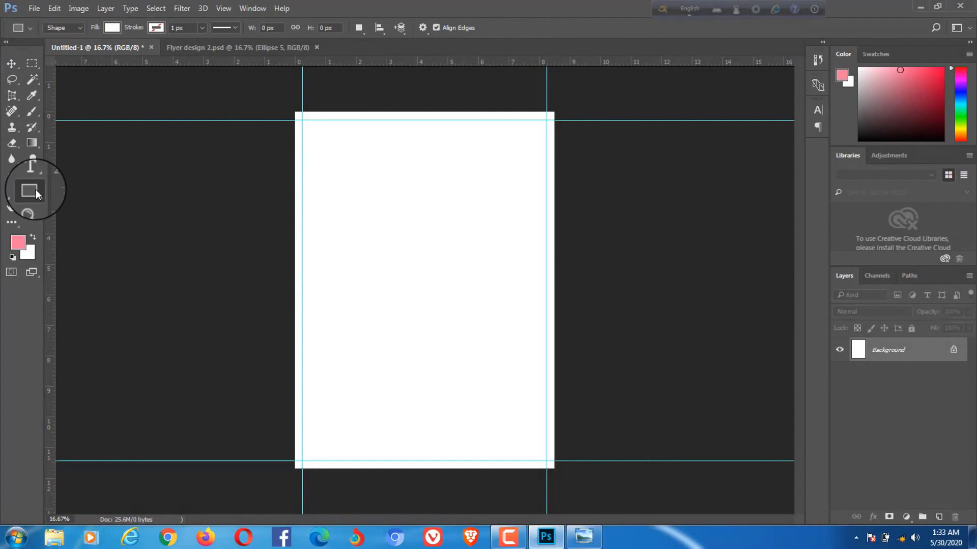
{"action": "left_click", "coordinate": [112, 28]}
{"action": "left_click", "coordinate": [112, 27]}
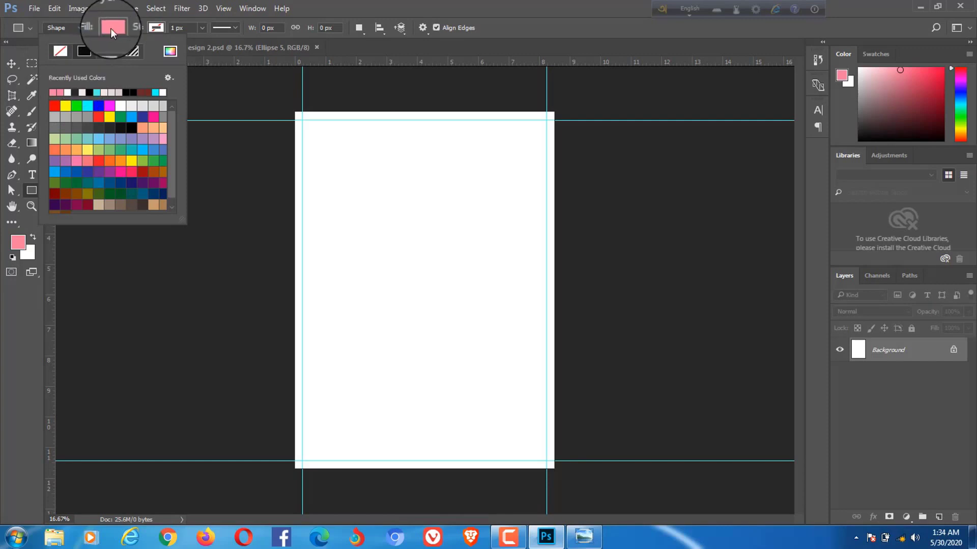
{"action": "left_click", "coordinate": [112, 28]}
{"action": "left_click_drag", "start_coordinate": [298, 113], "coordinate": [513, 329]}
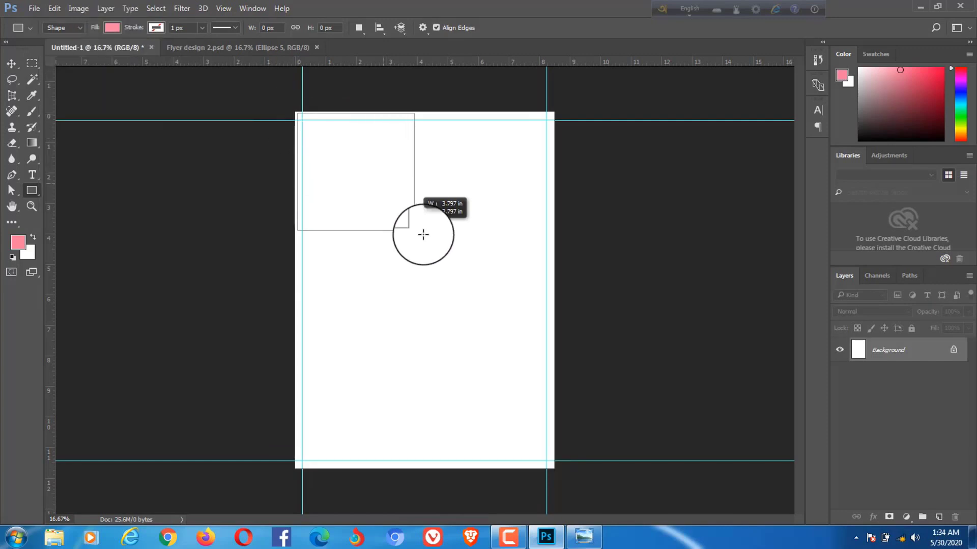
{"action": "left_click", "coordinate": [558, 91]}
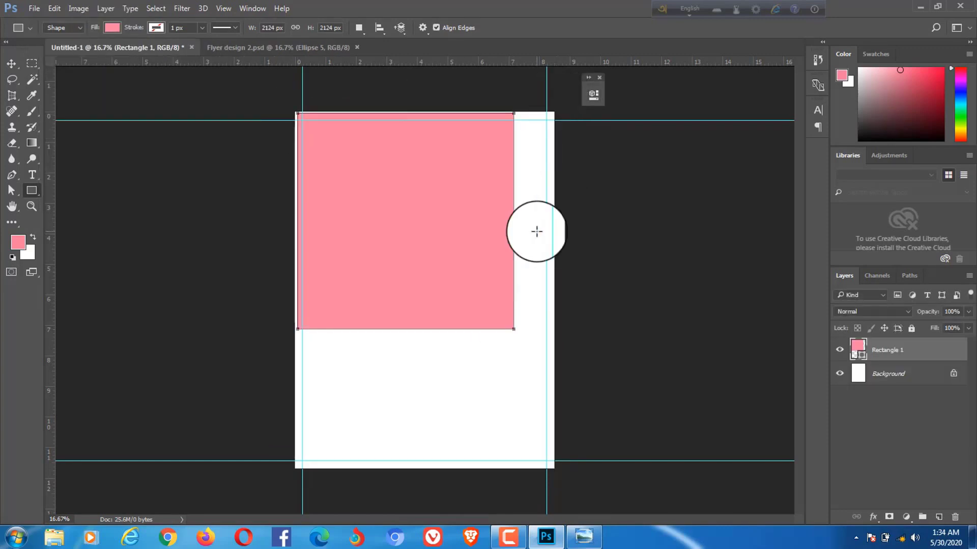
Stretch the pink rectangle out to all four page edges and apply the resize
{"action": "key", "text": "ctrl+t"}
{"action": "left_click_drag", "start_coordinate": [514, 221], "coordinate": [554, 221]}
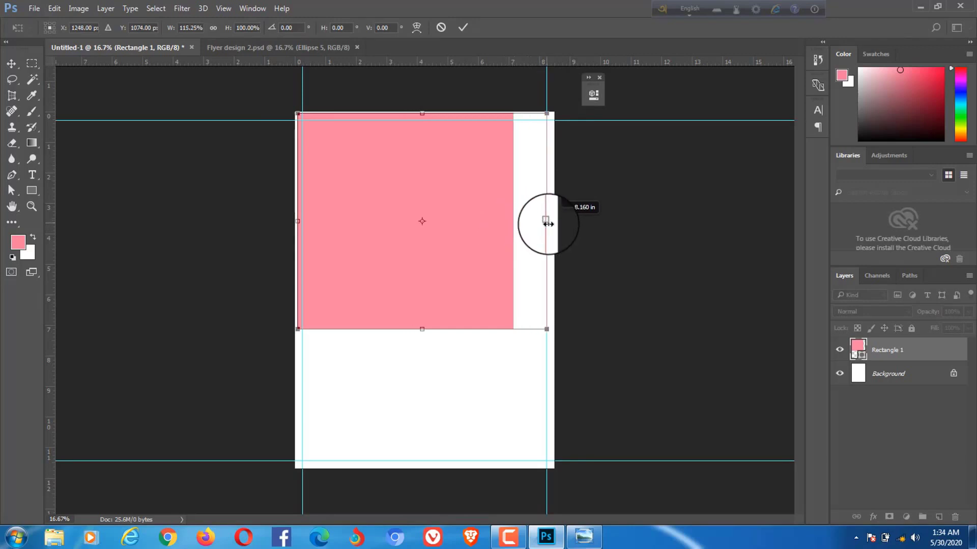
{"action": "left_click_drag", "start_coordinate": [298, 220], "coordinate": [295, 219]}
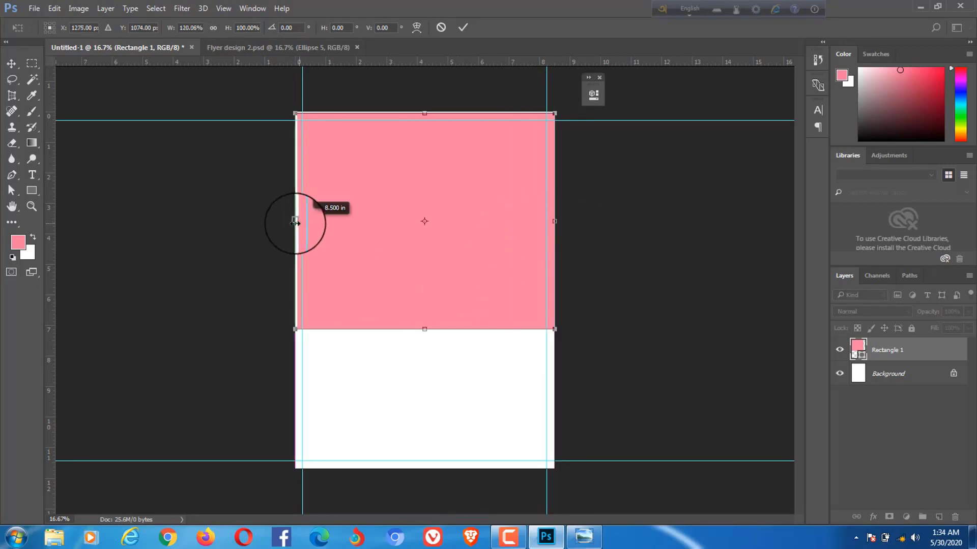
{"action": "left_click_drag", "start_coordinate": [424, 329], "coordinate": [424, 468]}
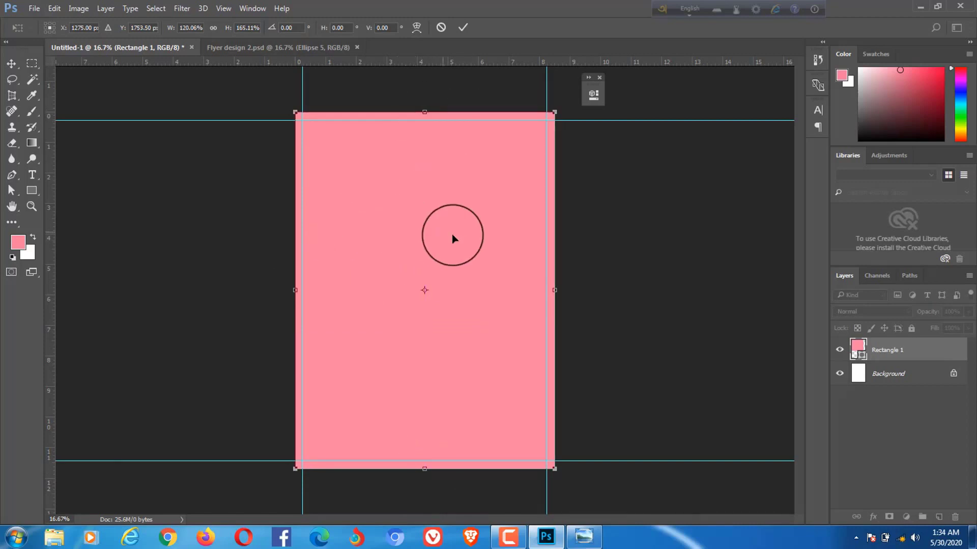
{"action": "key", "text": "Return"}
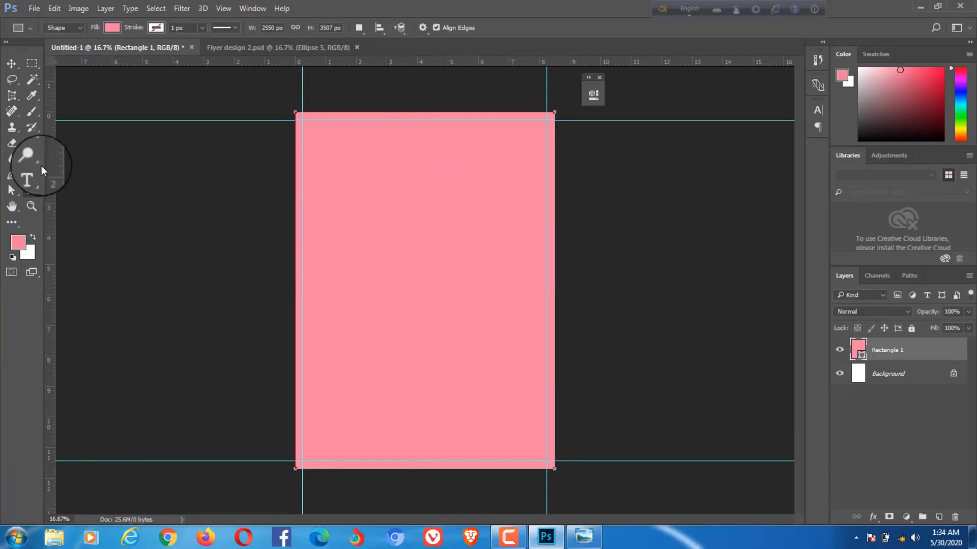
{"action": "left_click", "coordinate": [11, 63]}
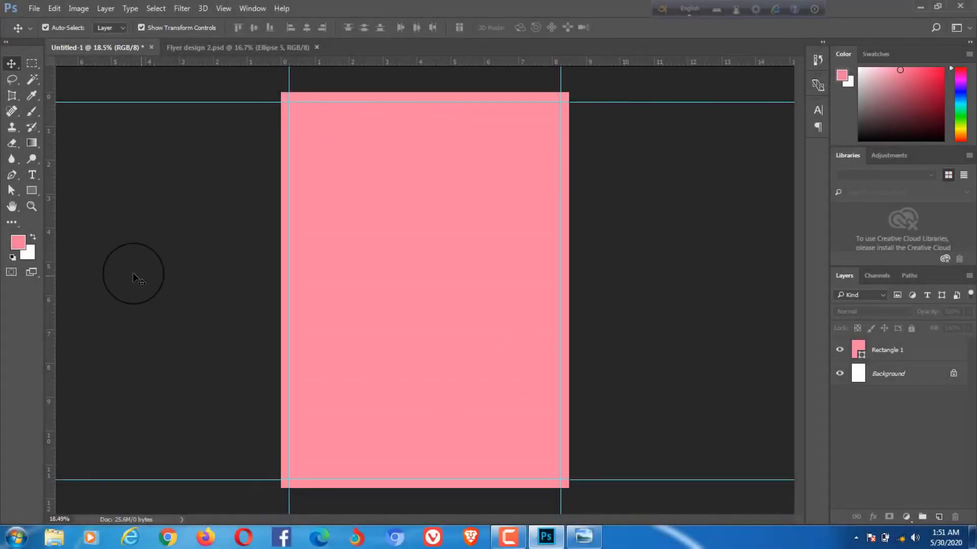
Set the Rectangle tool to no fill with a white 45 px stroke
{"action": "left_click", "coordinate": [31, 191]}
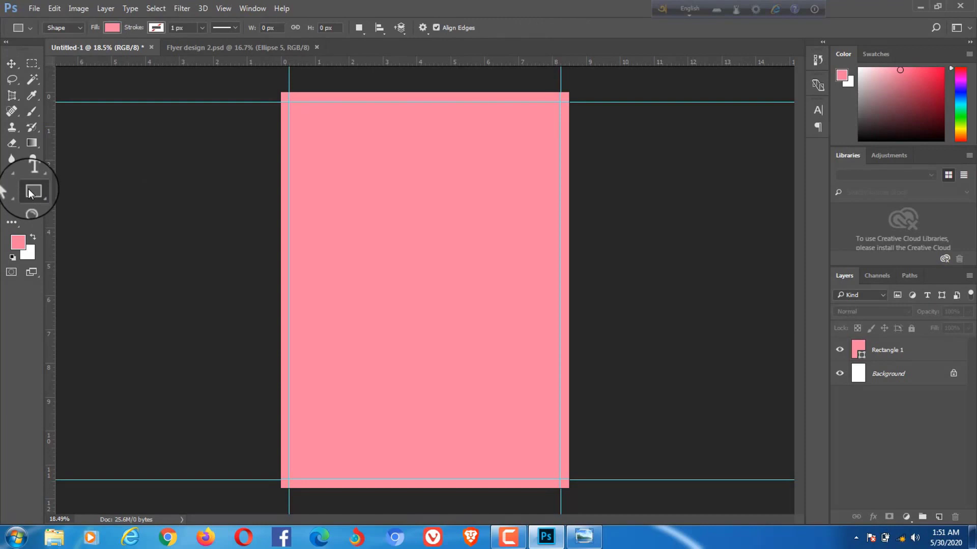
{"action": "left_click", "coordinate": [112, 29]}
{"action": "left_click", "coordinate": [62, 51]}
{"action": "left_click", "coordinate": [157, 28]}
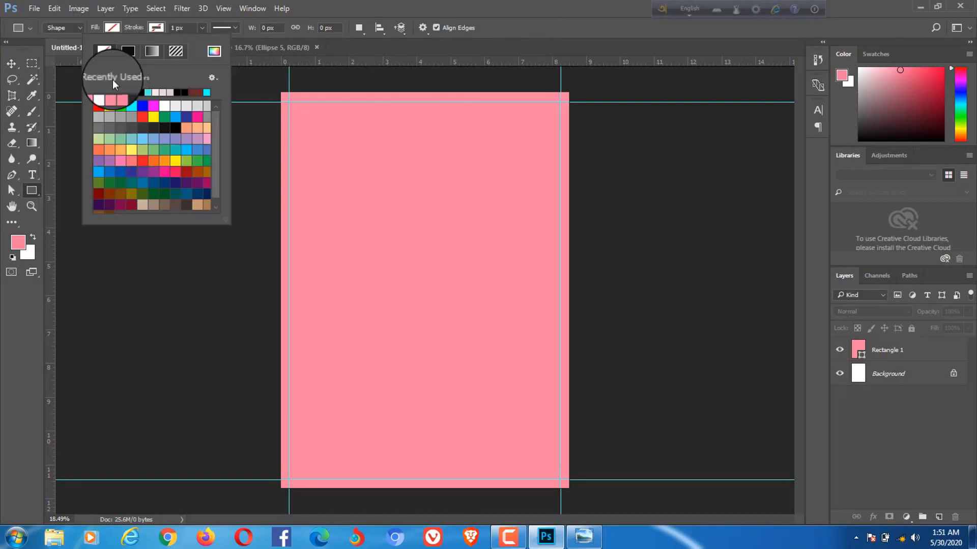
{"action": "left_click", "coordinate": [99, 99]}
{"action": "left_click", "coordinate": [153, 28]}
{"action": "left_click", "coordinate": [187, 28]}
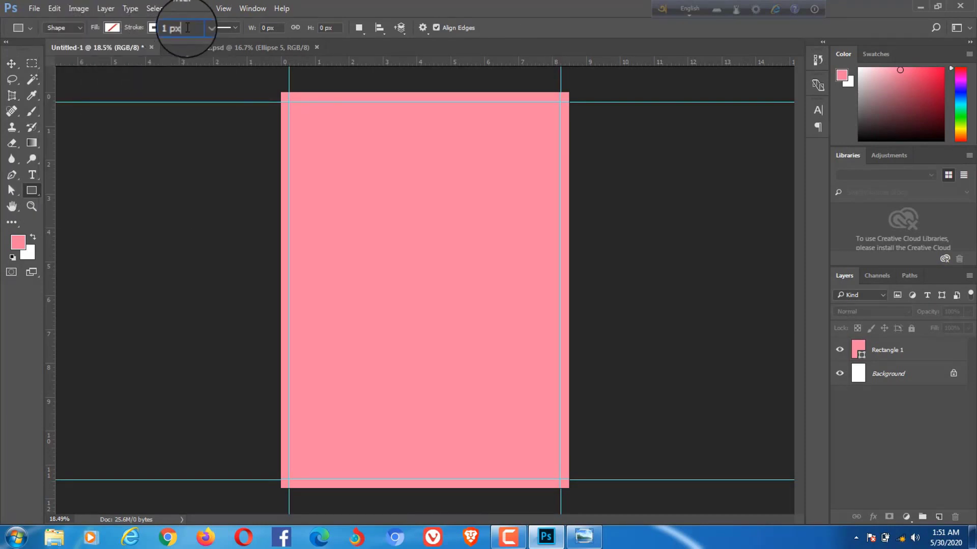
{"action": "left_click_drag", "start_coordinate": [187, 28], "coordinate": [147, 37]}
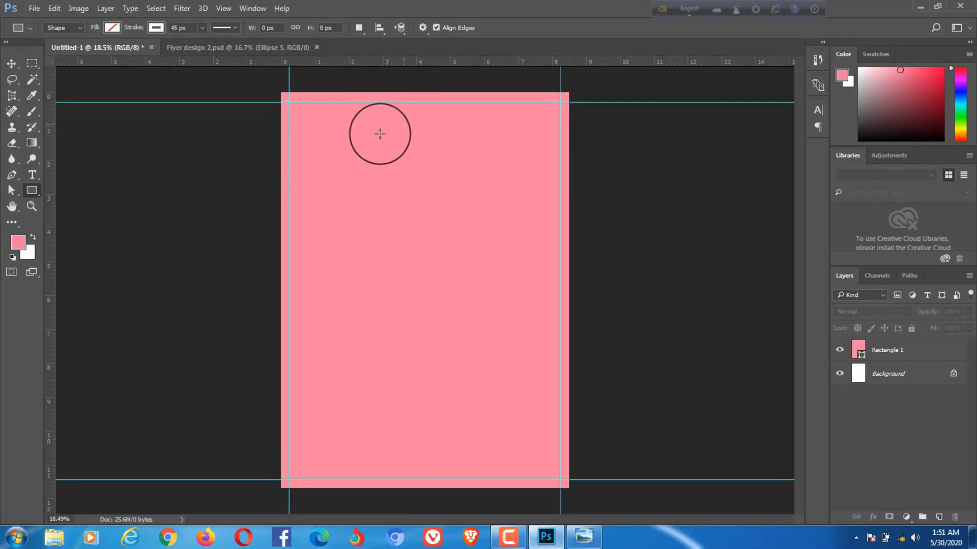
Draw the white-outlined rectangle and stretch it across the page inside the margins
{"action": "left_click_drag", "start_coordinate": [296, 110], "coordinate": [428, 242]}
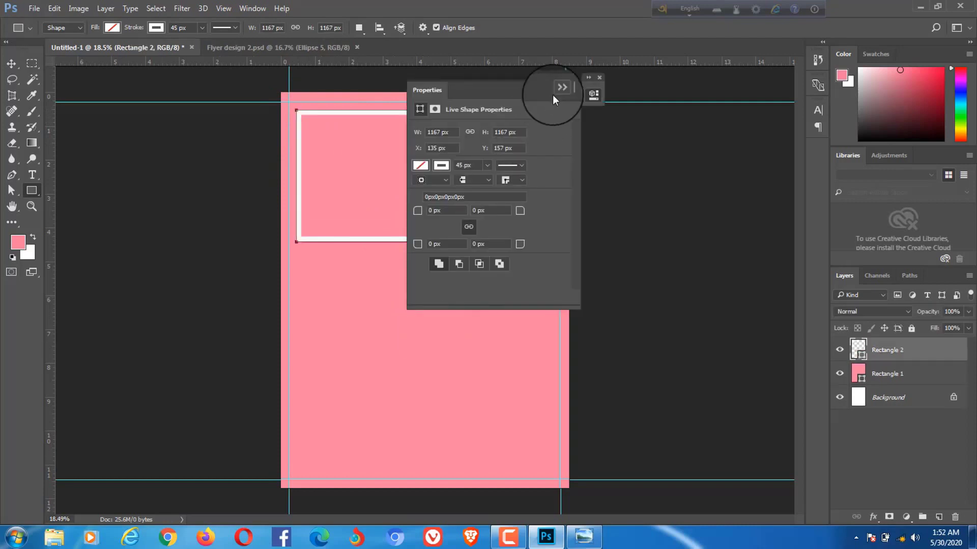
{"action": "left_click", "coordinate": [560, 85]}
{"action": "key", "text": "ctrl+t"}
{"action": "left_click_drag", "start_coordinate": [427, 179], "coordinate": [554, 178]}
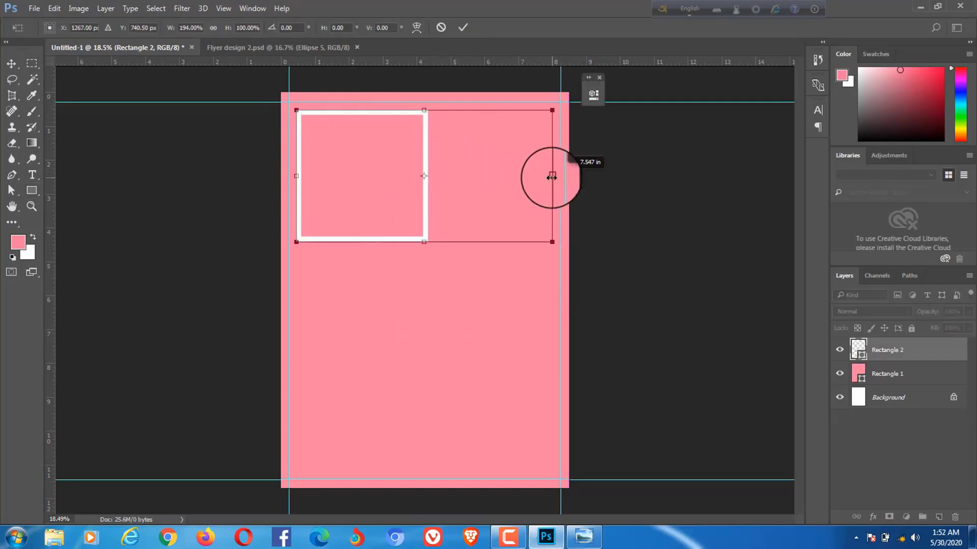
{"action": "left_click_drag", "start_coordinate": [425, 242], "coordinate": [425, 479]}
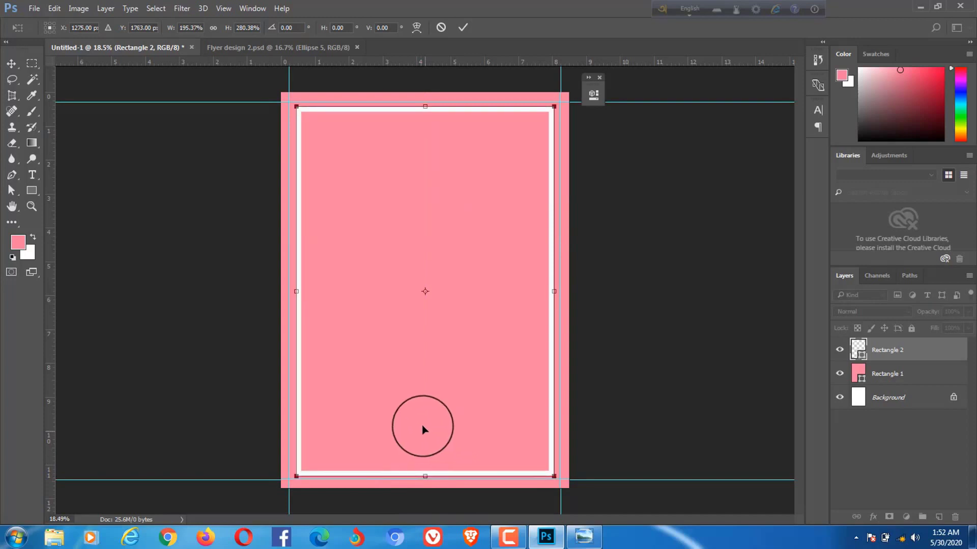
Fine-tune the white frame's position and bottom edge so its margins are even
{"action": "left_click_drag", "start_coordinate": [425, 386], "coordinate": [425, 383]}
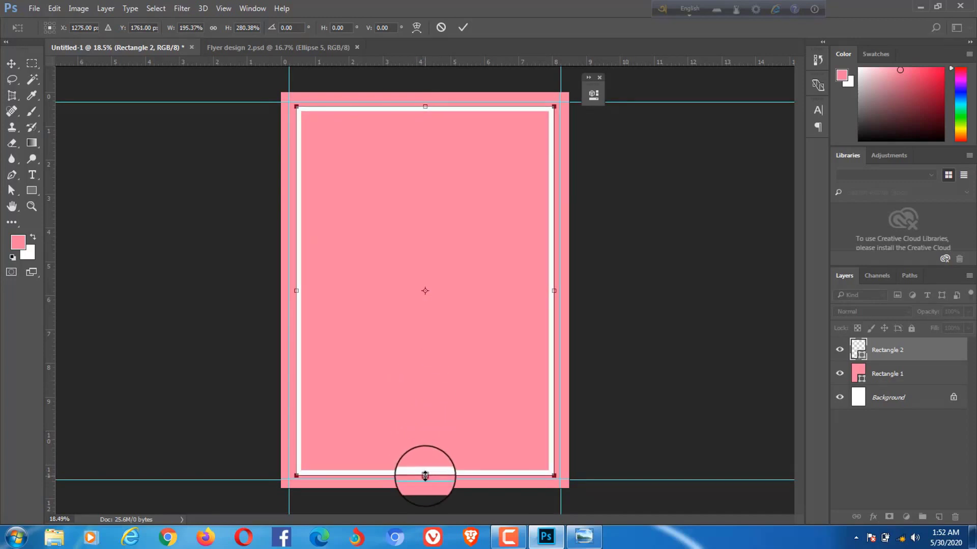
{"action": "left_click_drag", "start_coordinate": [425, 476], "coordinate": [425, 469]}
{"action": "left_click_drag", "start_coordinate": [432, 399], "coordinate": [429, 406]}
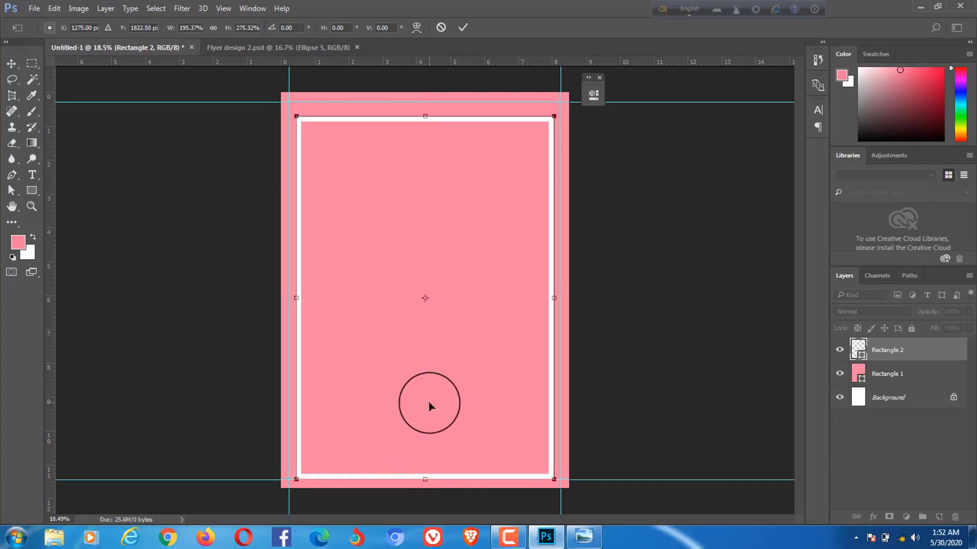
{"action": "key", "text": "shift+Up"}
{"action": "key", "text": "shift+Up"}
{"action": "key", "text": "shift+Up"}
{"action": "key", "text": "shift+Up"}
{"action": "key", "text": "shift+Up"}
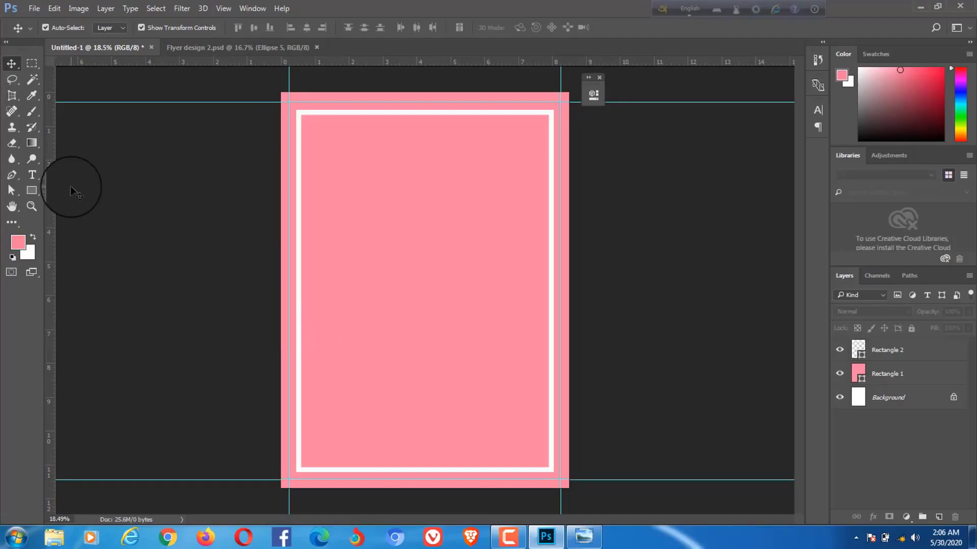
Set the type to Arial Rounded MT Bold at 48 pt
{"action": "left_click", "coordinate": [32, 174]}
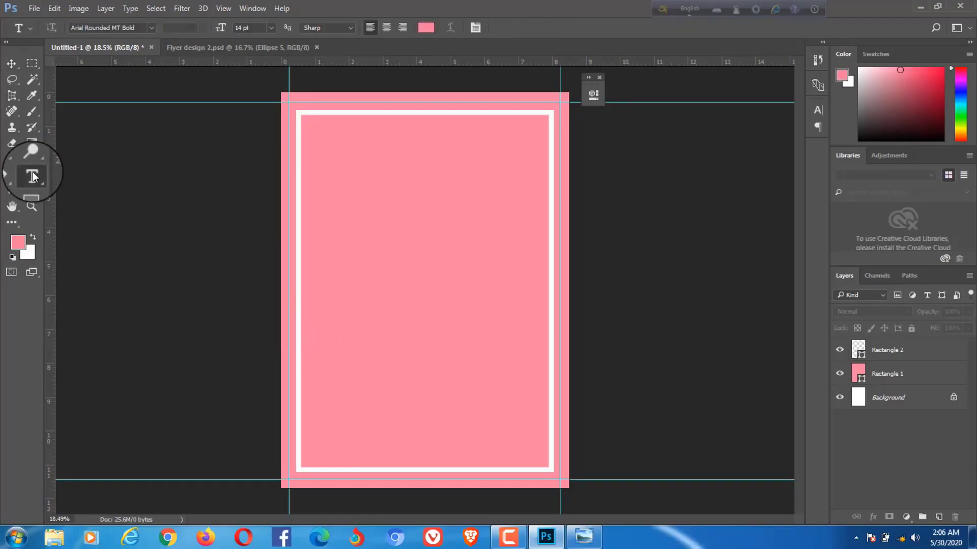
{"action": "left_click", "coordinate": [813, 113]}
{"action": "left_click", "coordinate": [744, 127]}
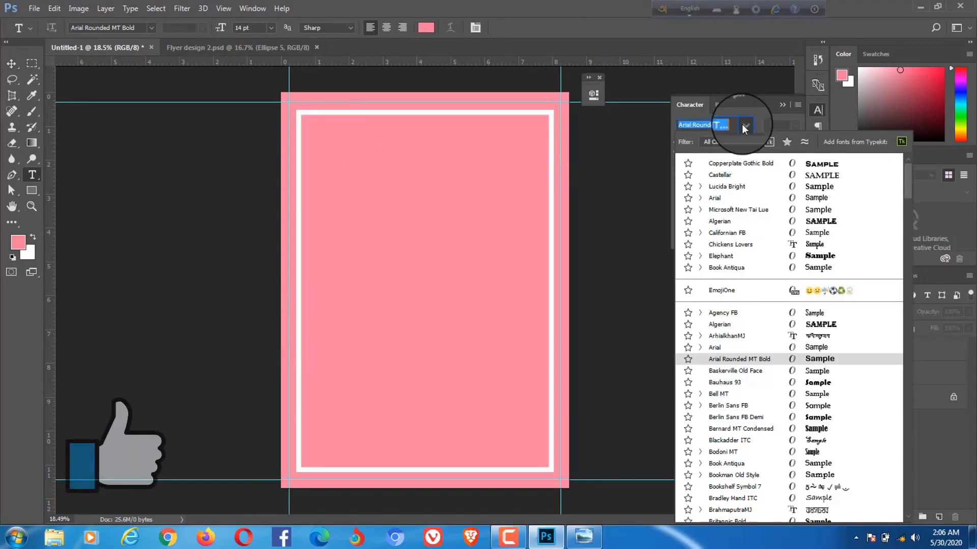
{"action": "left_click", "coordinate": [730, 359]}
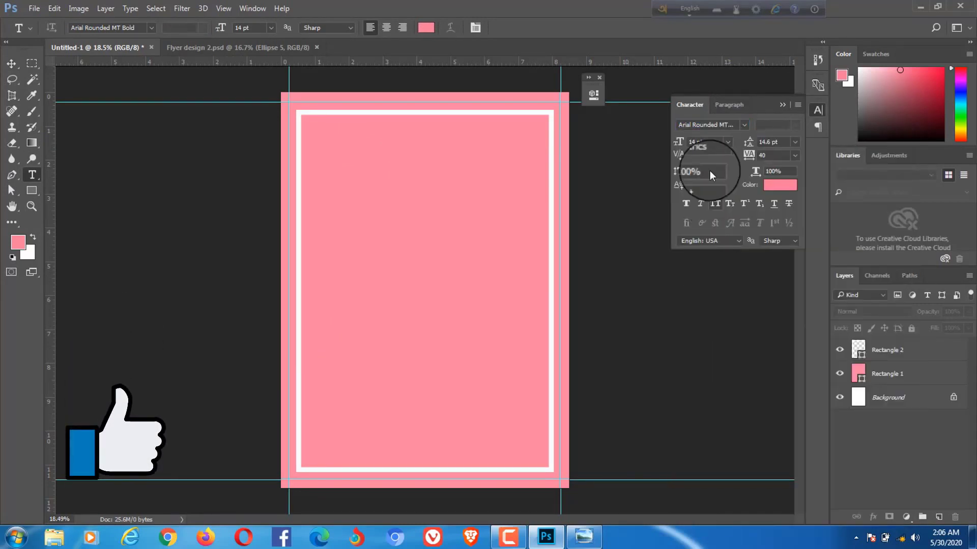
{"action": "double_click", "coordinate": [703, 142]}
{"action": "key", "text": "BackSpace"}
{"action": "key", "text": "BackSpace"}
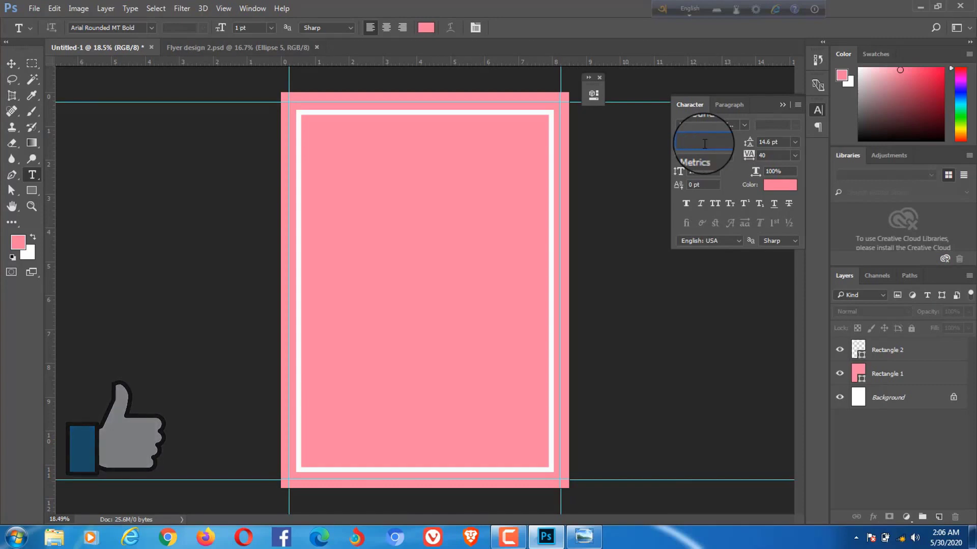
{"action": "key", "text": "BackSpace"}
{"action": "type", "text": "55.5"}
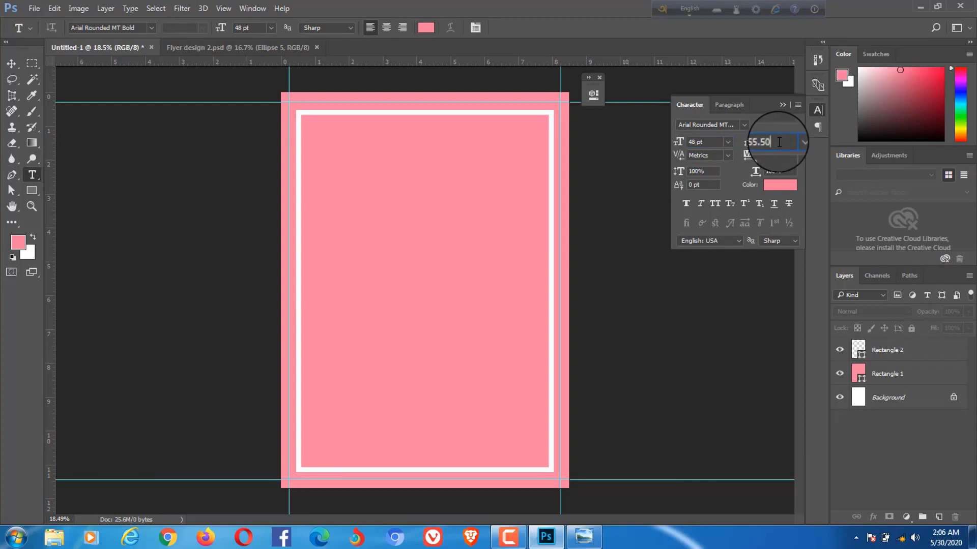
Loosen the letter spacing to 40 and make the text colour white
{"action": "left_click", "coordinate": [774, 155]}
{"action": "type", "text": "40"}
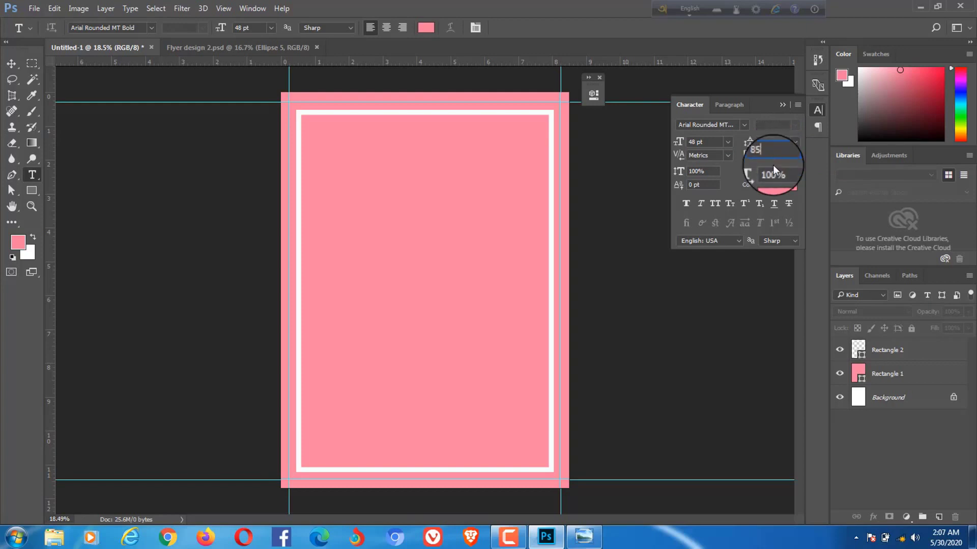
{"action": "left_click", "coordinate": [777, 188]}
{"action": "left_click", "coordinate": [508, 134]}
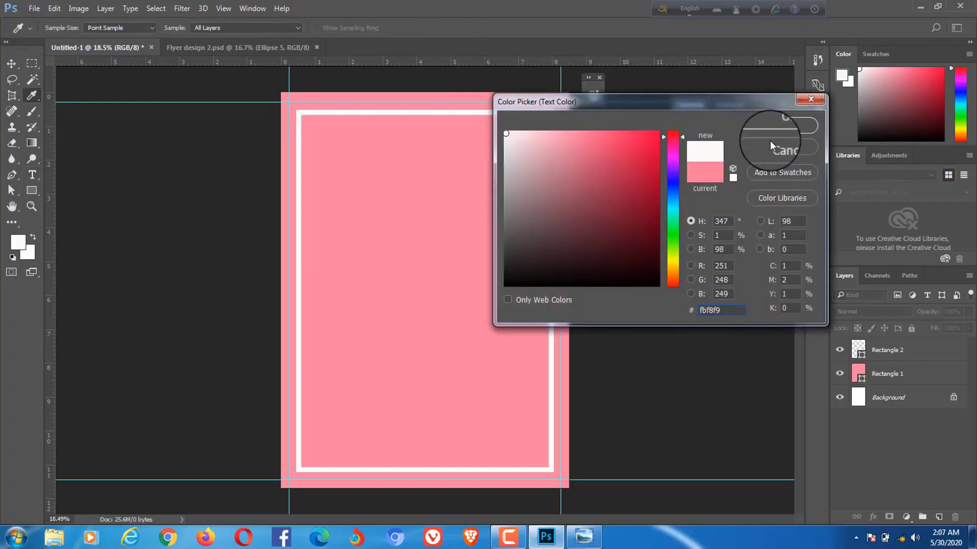
{"action": "left_click", "coordinate": [772, 127]}
{"action": "double_click", "coordinate": [786, 104]}
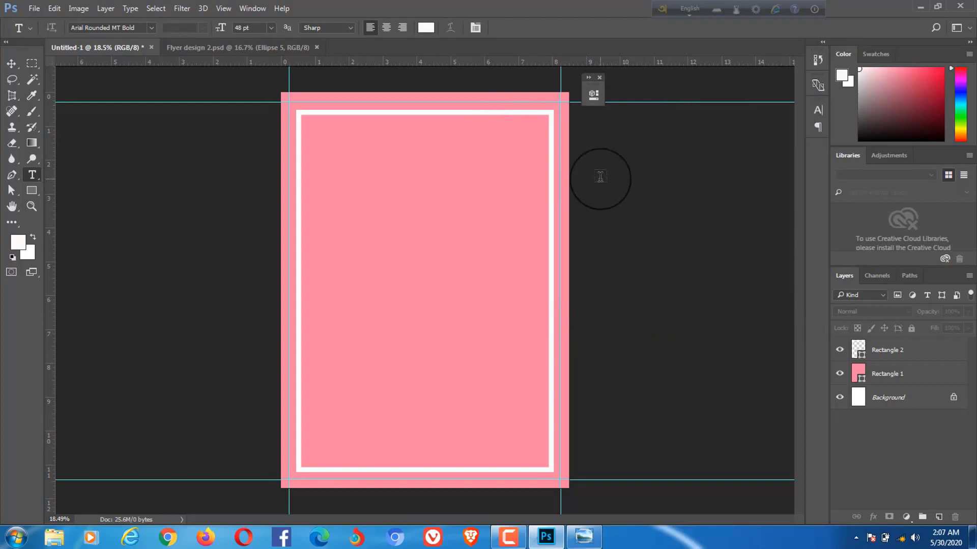
Type the three-line 'Big Data Summit' title, enlarge it slightly and shift it left
{"action": "left_click", "coordinate": [308, 259]}
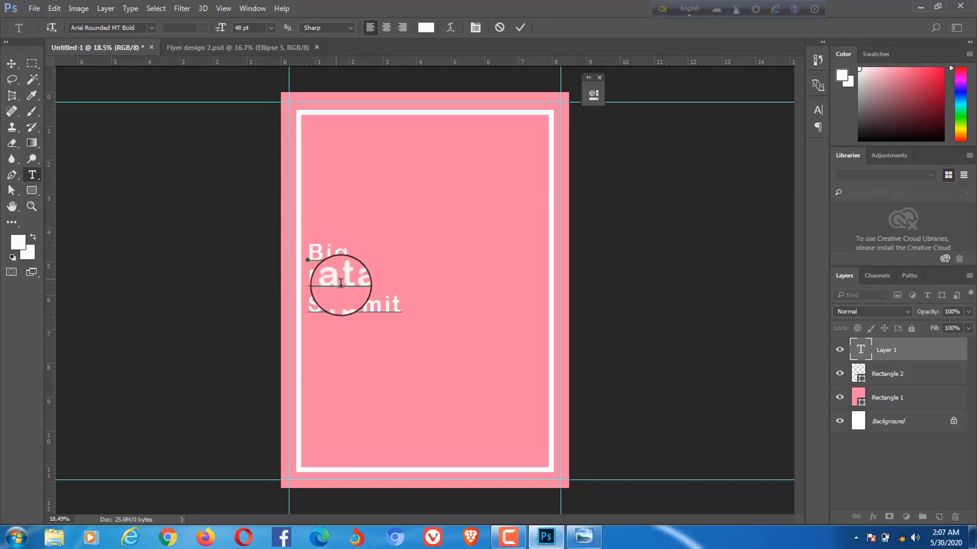
{"action": "key", "text": "ctrl+t"}
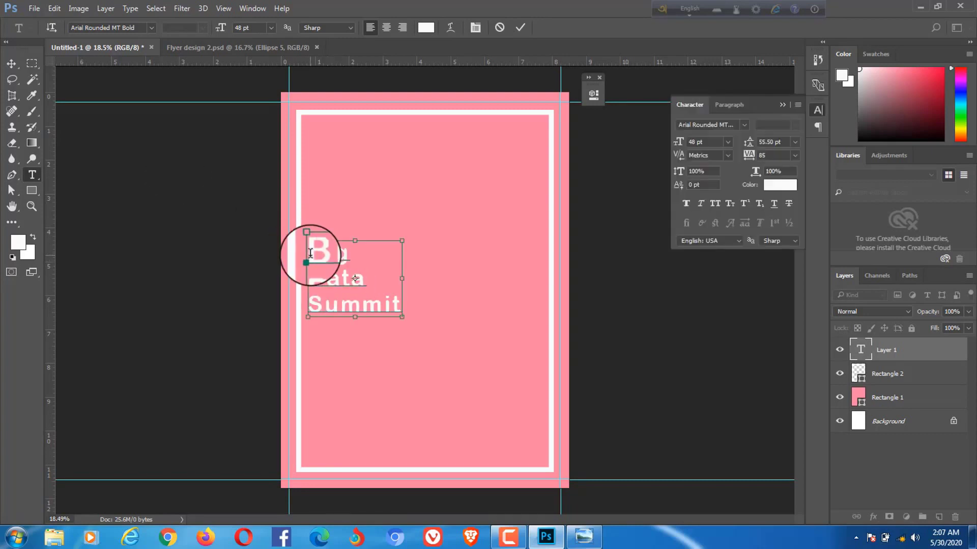
{"action": "left_click", "coordinate": [12, 63]}
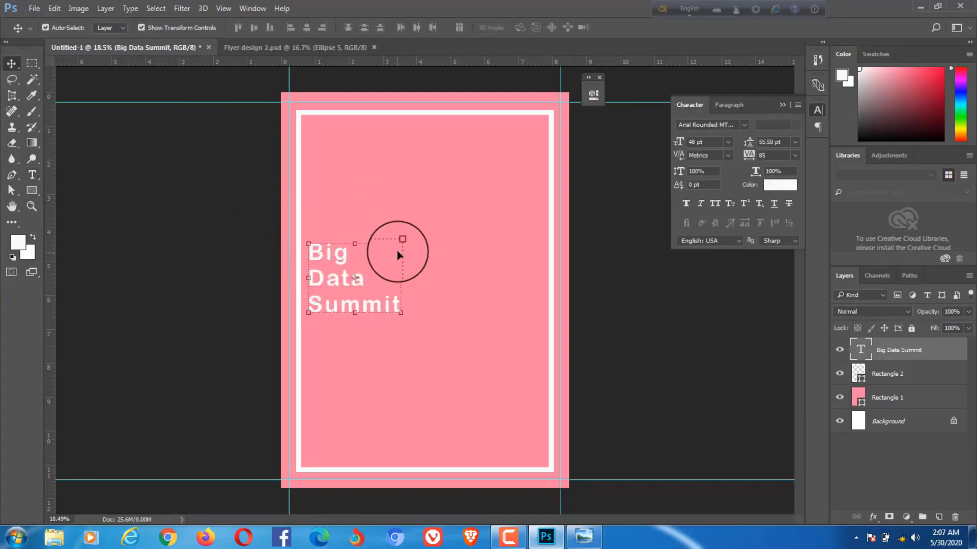
{"action": "left_click_drag", "start_coordinate": [309, 312], "coordinate": [305, 319]}
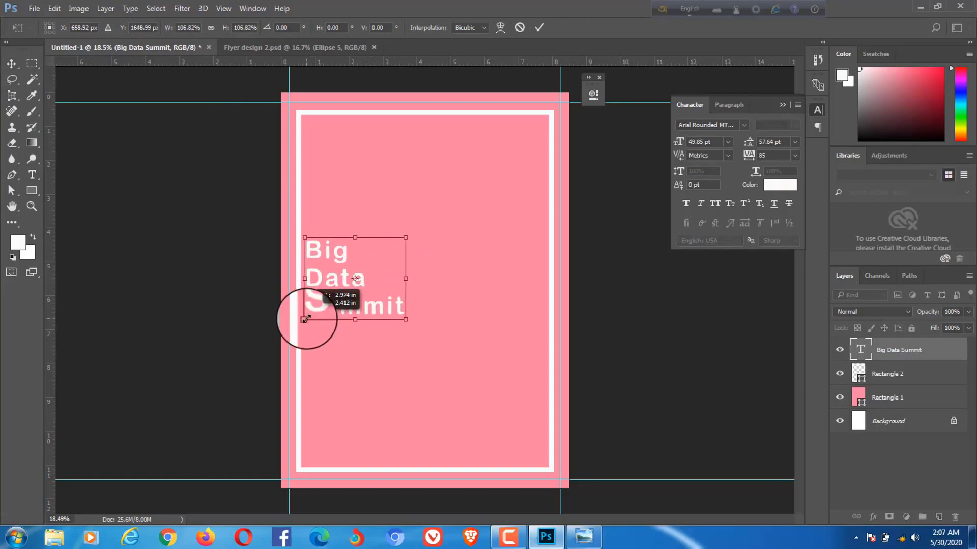
{"action": "left_click_drag", "start_coordinate": [367, 284], "coordinate": [354, 284]}
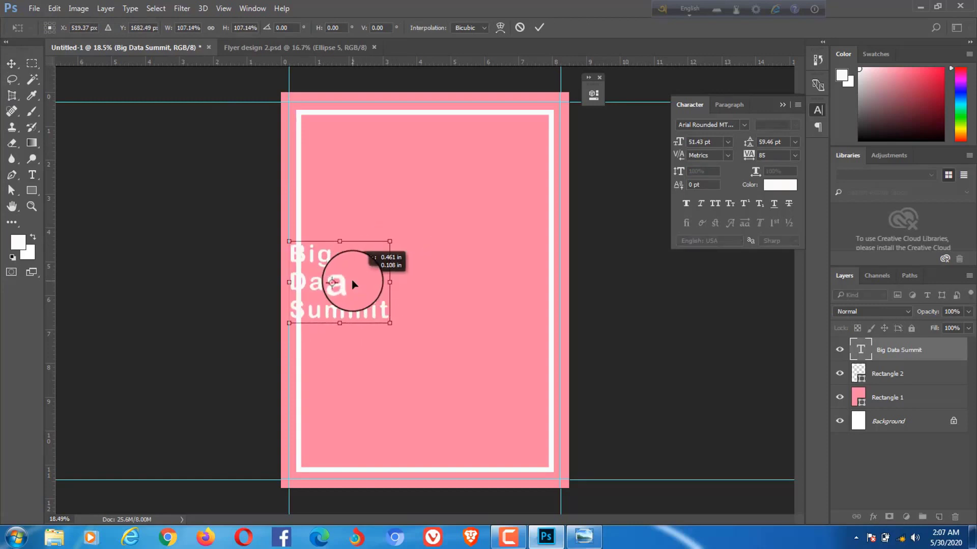
{"action": "key", "text": "Return"}
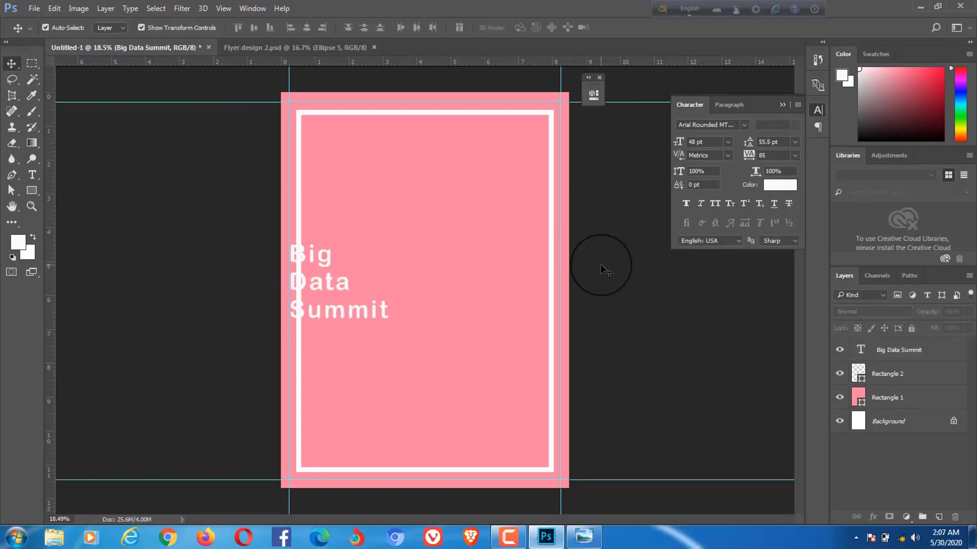
Select the white frame layer (Rectangle 2) and choose the Eraser Tool
{"action": "left_click", "coordinate": [783, 104]}
{"action": "left_click", "coordinate": [887, 374]}
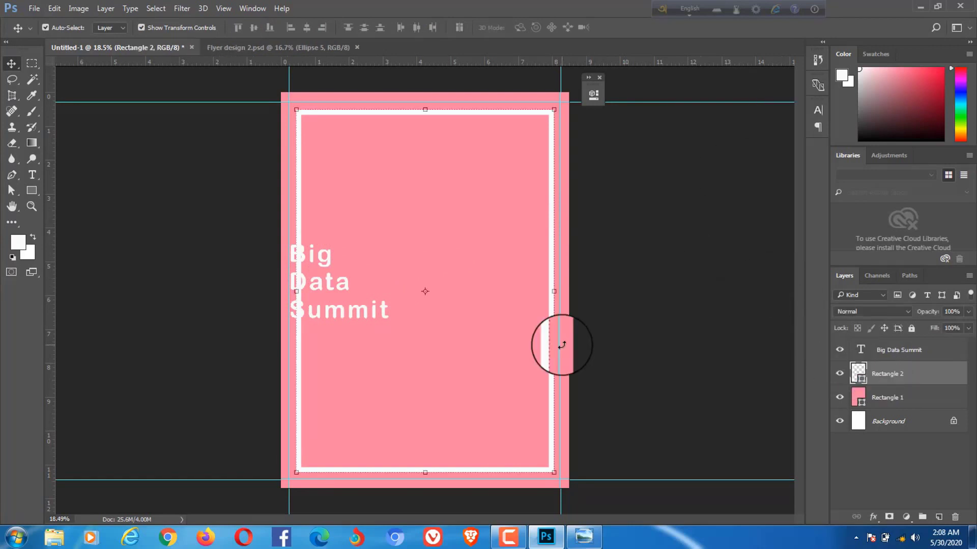
{"action": "left_click", "coordinate": [11, 143]}
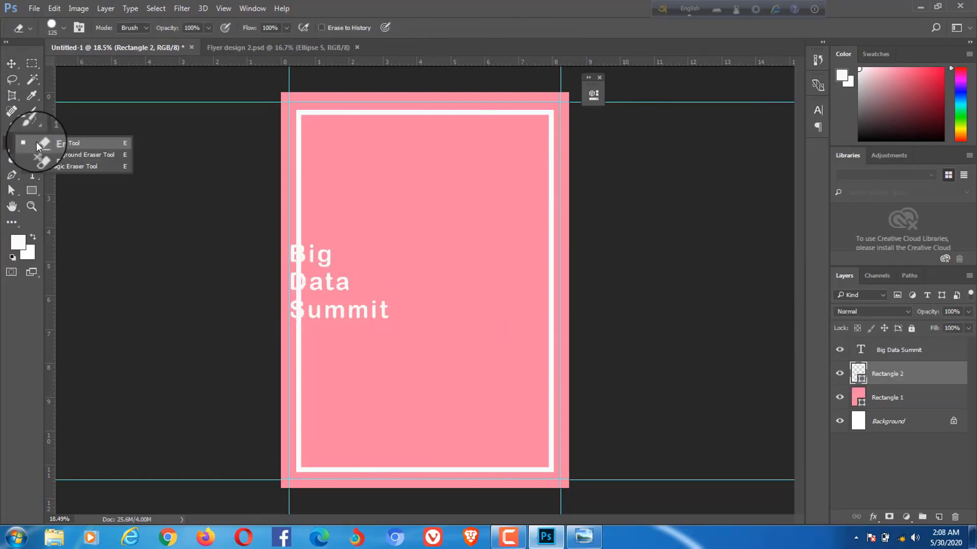
{"action": "left_click", "coordinate": [45, 143]}
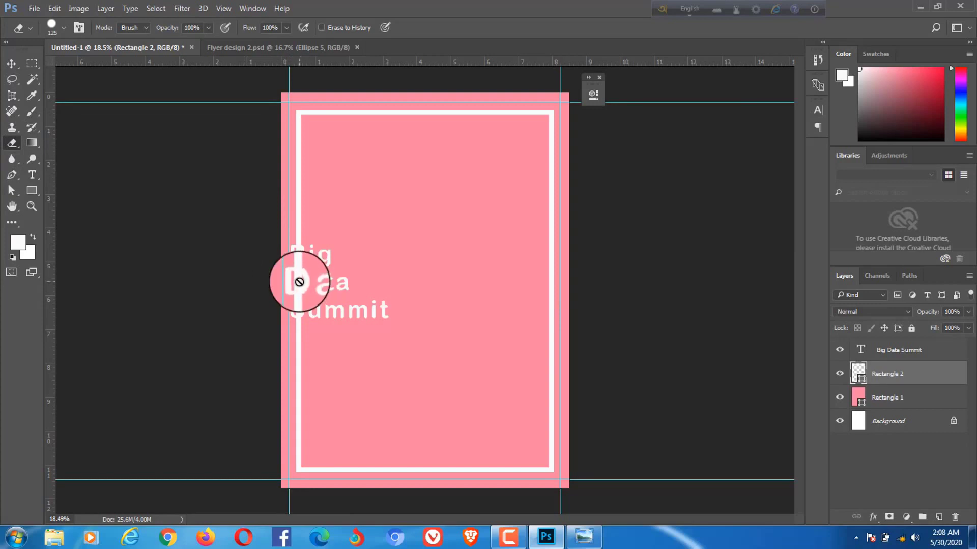
Rasterize the frame layer and erase its left bar behind the title
{"action": "right_click", "coordinate": [918, 378]}
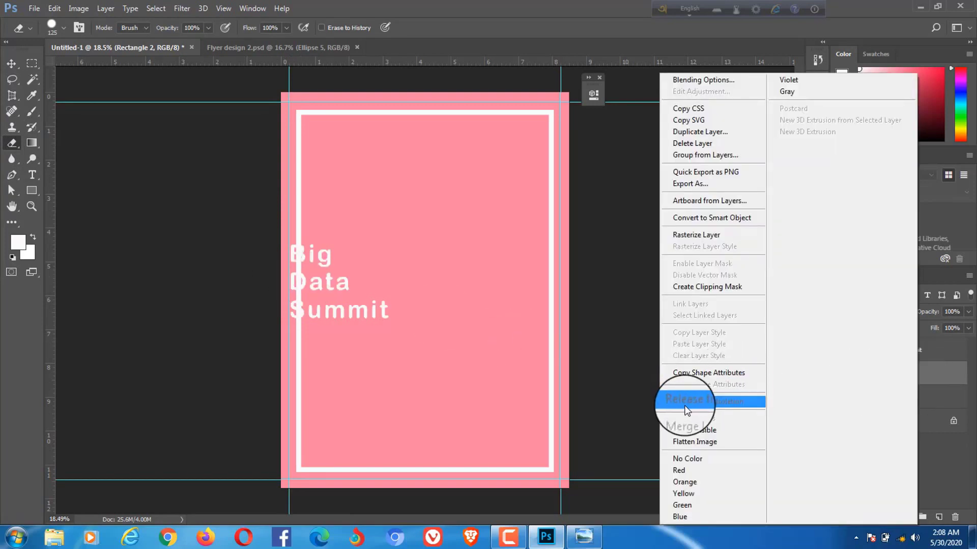
{"action": "left_click", "coordinate": [689, 236]}
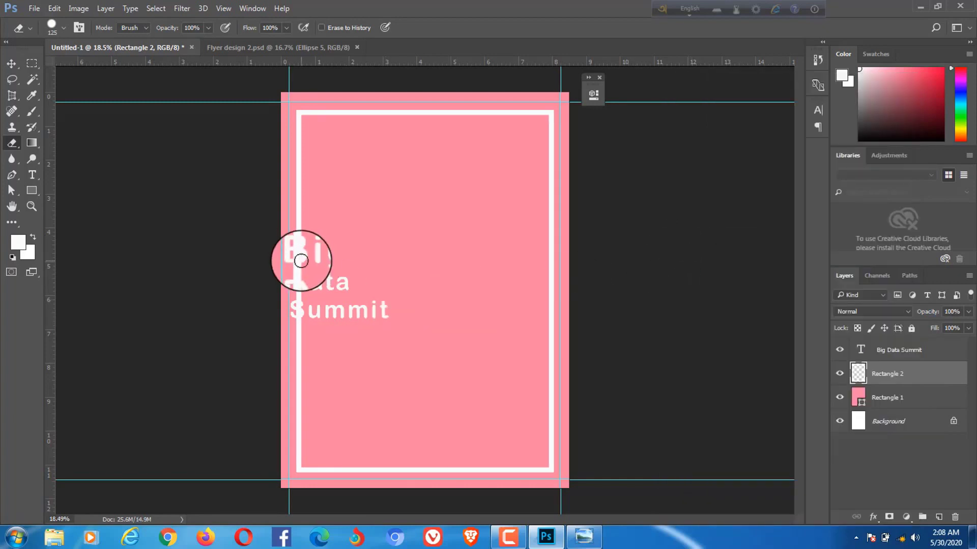
{"action": "scroll", "coordinate": [300, 260], "scroll_direction": "up", "scroll_amount": 1}
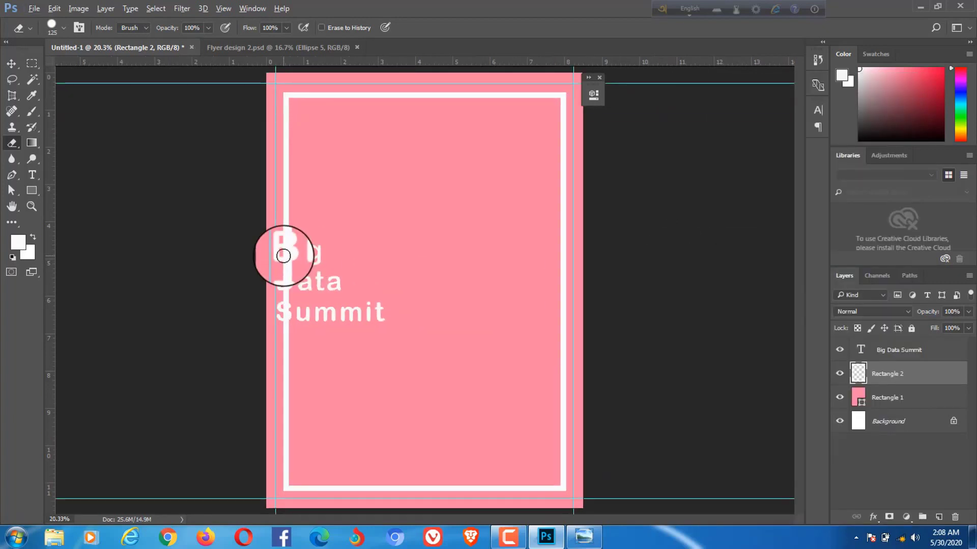
{"action": "scroll", "coordinate": [284, 256], "scroll_direction": "up", "scroll_amount": 1}
{"action": "mouse_move", "coordinate": [280, 239]}
{"action": "left_mouse_down"}
{"action": "mouse_move", "coordinate": [290, 329]}
{"action": "mouse_move", "coordinate": [284, 255]}
{"action": "mouse_move", "coordinate": [292, 288]}
{"action": "mouse_move", "coordinate": [279, 261]}
{"action": "mouse_move", "coordinate": [292, 222]}
{"action": "mouse_move", "coordinate": [296, 298]}
{"action": "mouse_move", "coordinate": [270, 331]}
{"action": "mouse_move", "coordinate": [297, 334]}
{"action": "mouse_move", "coordinate": [273, 338]}
{"action": "mouse_move", "coordinate": [285, 331]}
{"action": "mouse_move", "coordinate": [279, 342]}
{"action": "mouse_move", "coordinate": [309, 324]}
{"action": "mouse_move", "coordinate": [286, 342]}
{"action": "mouse_move", "coordinate": [295, 300]}
{"action": "mouse_move", "coordinate": [281, 229]}
{"action": "mouse_move", "coordinate": [309, 252]}
{"action": "left_mouse_up"}
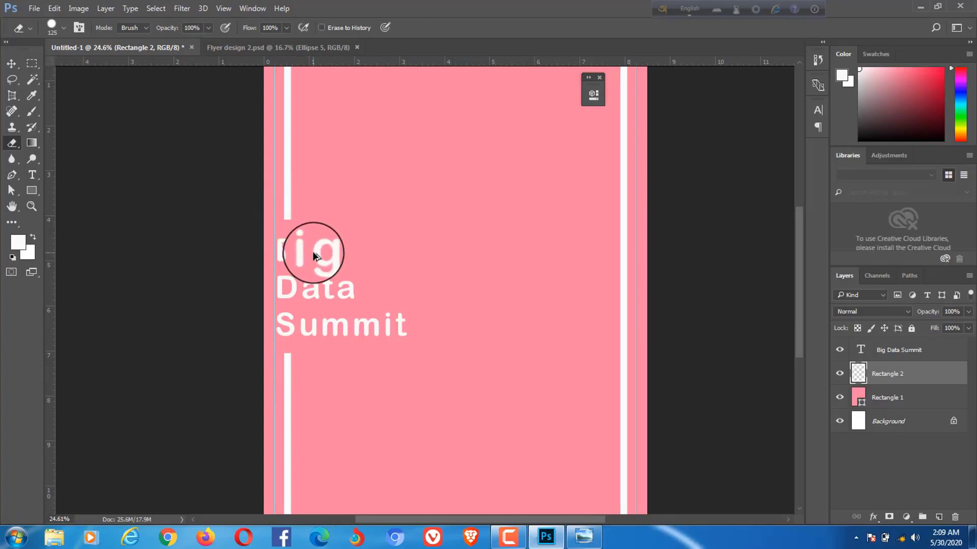
Select the Big Data Summit title and scale it up slightly
{"action": "left_click", "coordinate": [11, 64]}
{"action": "left_click", "coordinate": [305, 303]}
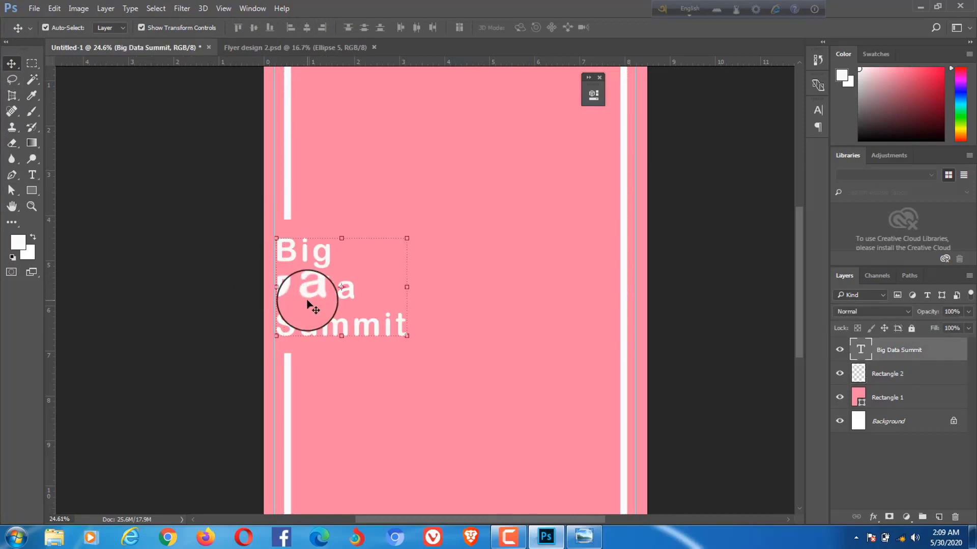
{"action": "key", "text": "ctrl+t"}
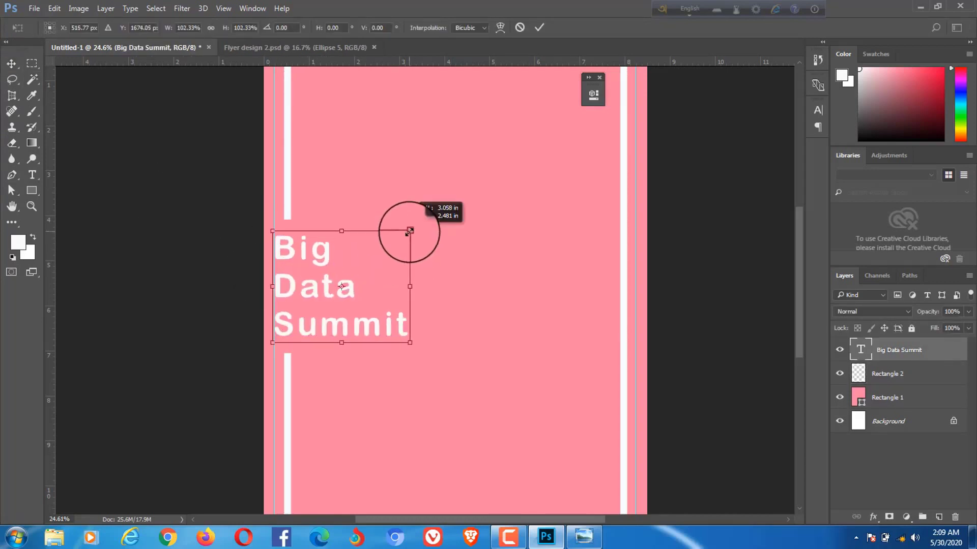
{"action": "left_click_drag", "start_coordinate": [332, 310], "coordinate": [328, 308]}
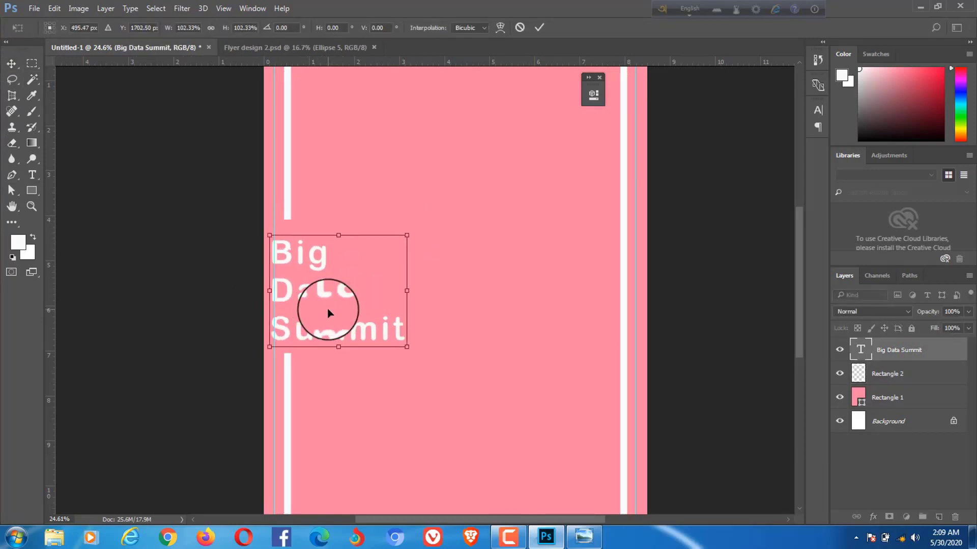
Apply the title's resize and set the font size to 38 pt
{"action": "key", "text": "Return"}
{"action": "key", "text": "ctrl+0"}
{"action": "left_click", "coordinate": [33, 174]}
{"action": "left_click", "coordinate": [817, 110]}
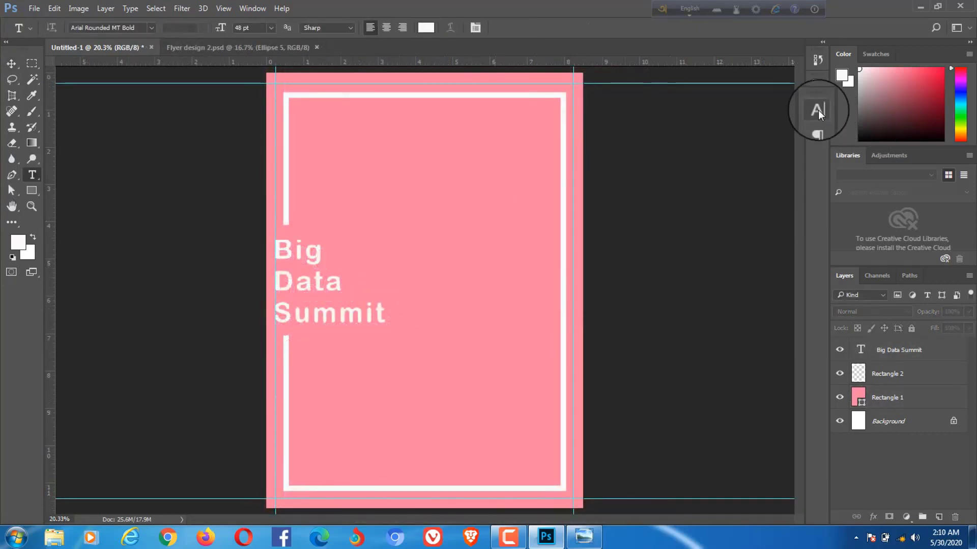
{"action": "left_click", "coordinate": [715, 143]}
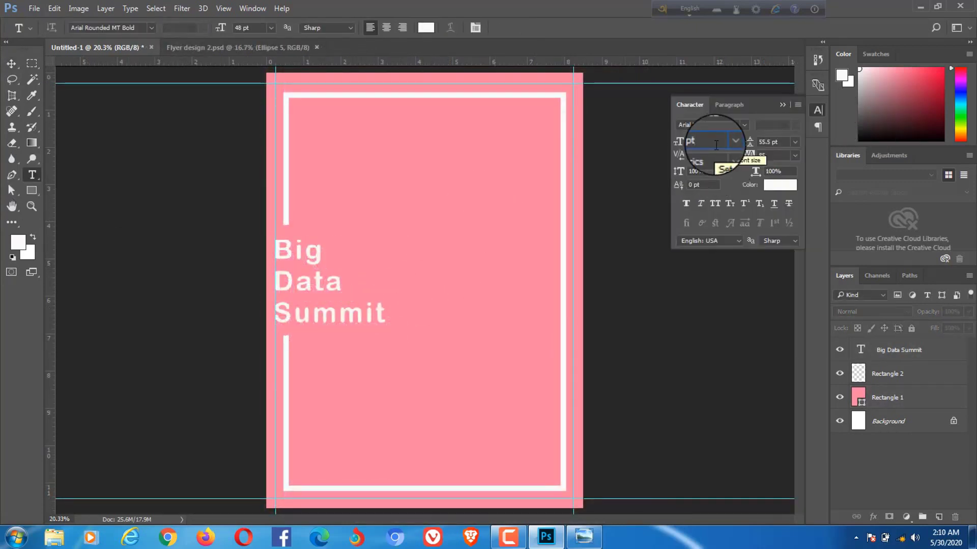
{"action": "type", "text": "8"}
Adjust the leading and reset the tracking to 0
{"action": "double_click", "coordinate": [787, 143]}
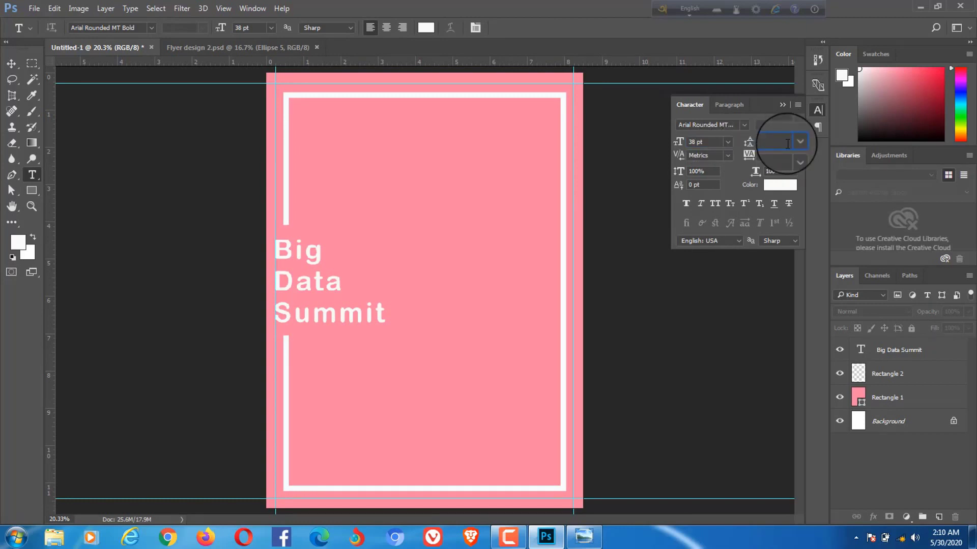
{"action": "type", "text": "75"}
{"action": "left_click", "coordinate": [775, 156]}
{"action": "type", "text": "85"}
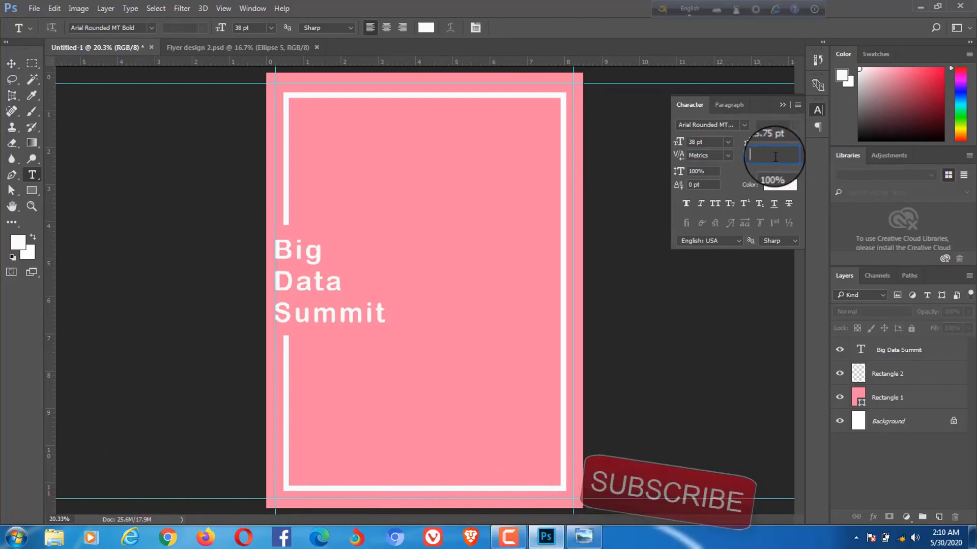
{"action": "left_click", "coordinate": [795, 156]}
{"action": "left_click", "coordinate": [781, 255]}
{"action": "left_click", "coordinate": [782, 108]}
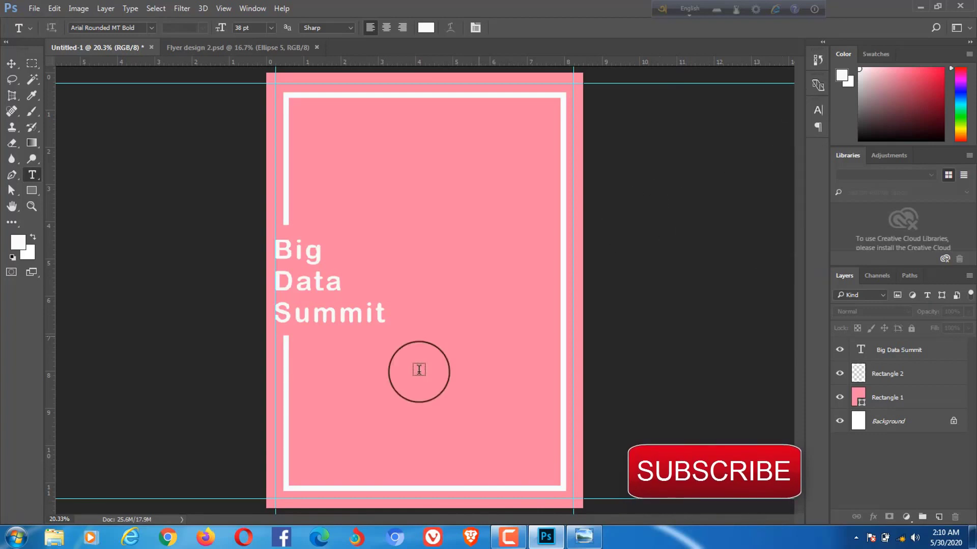
Type '31 AUG' below the title in Arial Regular with leading 23
{"action": "left_click", "coordinate": [304, 363]}
{"action": "type", "text": "31"}
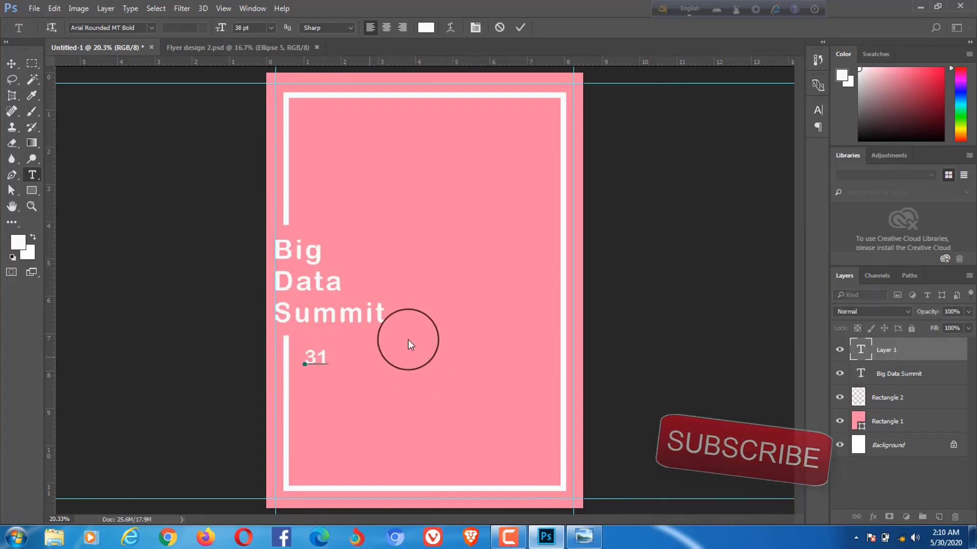
{"action": "left_click", "coordinate": [818, 110]}
{"action": "left_click", "coordinate": [722, 124]}
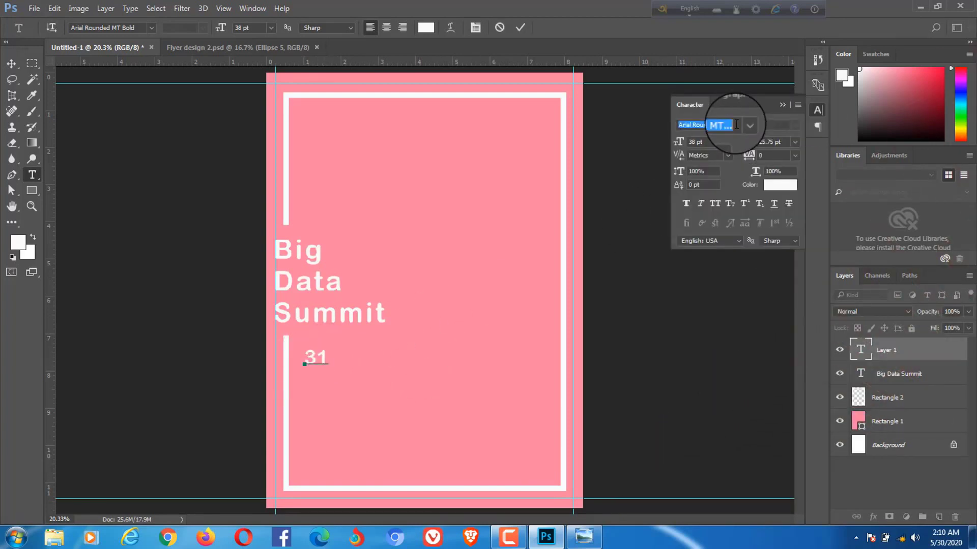
{"action": "type", "text": "Arial"}
{"action": "left_click", "coordinate": [727, 223]}
{"action": "left_click", "coordinate": [751, 144]}
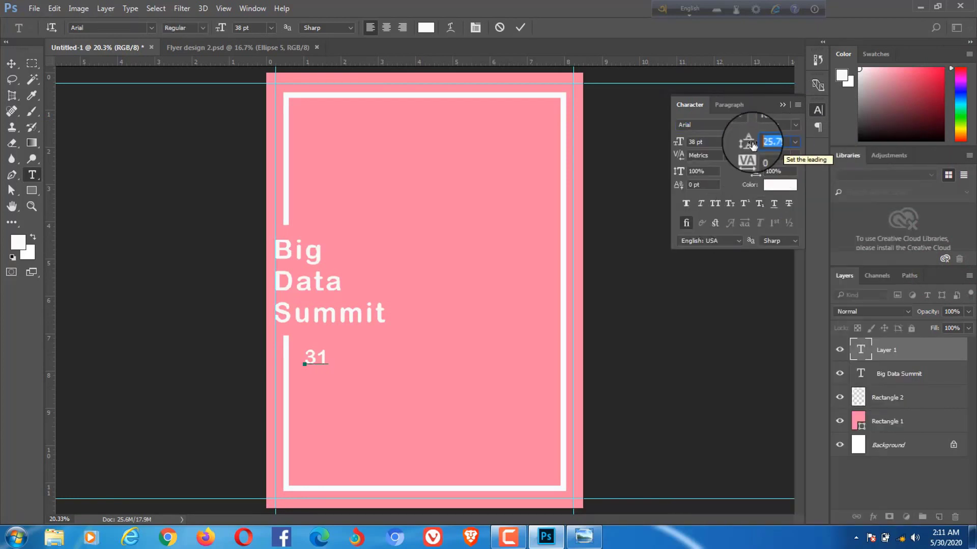
{"action": "type", "text": "23.50"}
{"action": "left_click", "coordinate": [782, 105]}
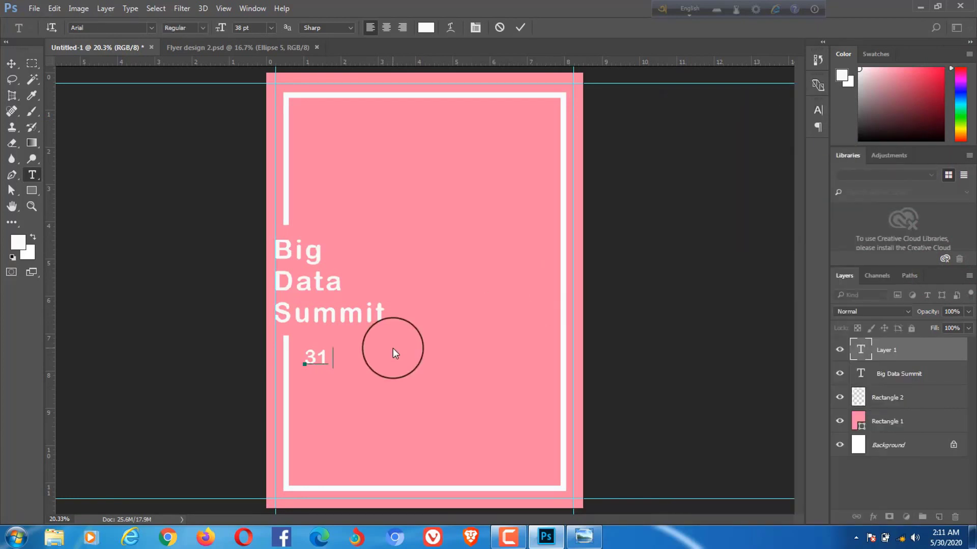
{"action": "type", "text": "AUG"}
Move the 31 AUG date slightly down and left into place
{"action": "left_click", "coordinate": [11, 63]}
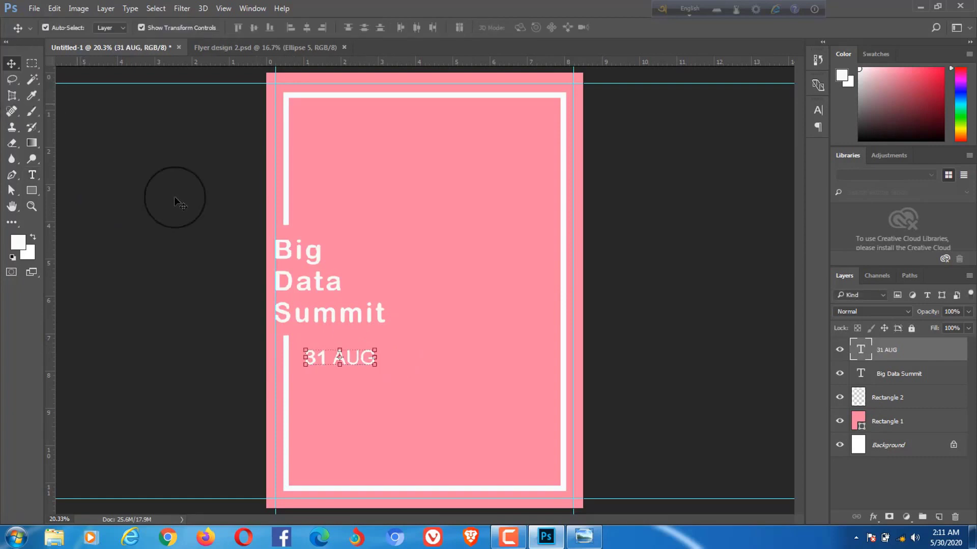
{"action": "left_click_drag", "start_coordinate": [312, 359], "coordinate": [319, 360]}
{"action": "key", "text": "ctrl+t"}
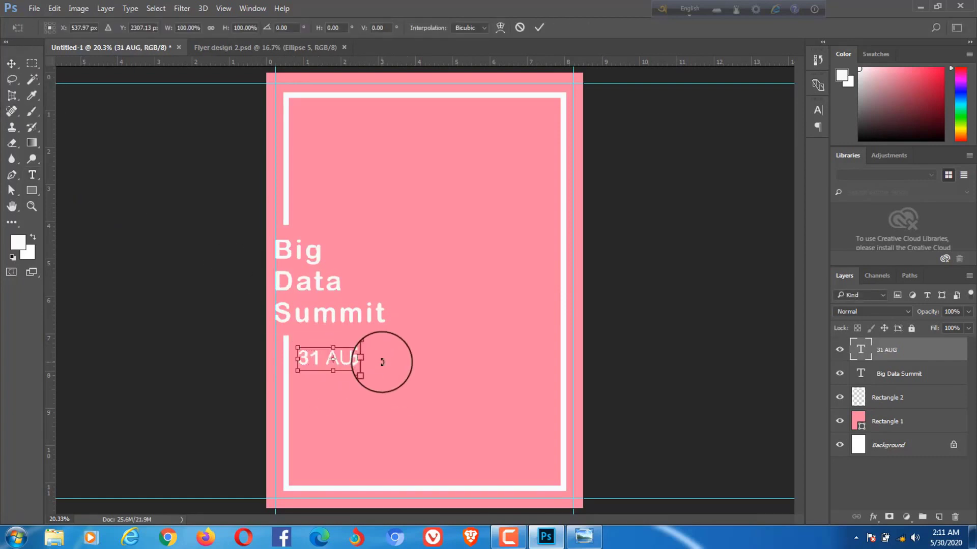
{"action": "left_click_drag", "start_coordinate": [327, 359], "coordinate": [324, 367]}
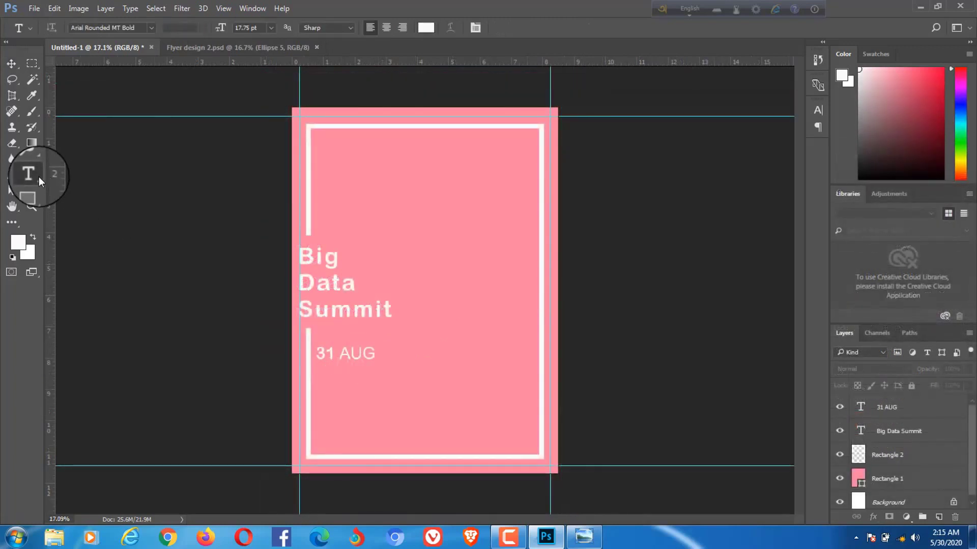
Start the location text under the date at 17.75 pt
{"action": "left_click", "coordinate": [320, 375]}
{"action": "left_click", "coordinate": [813, 110]}
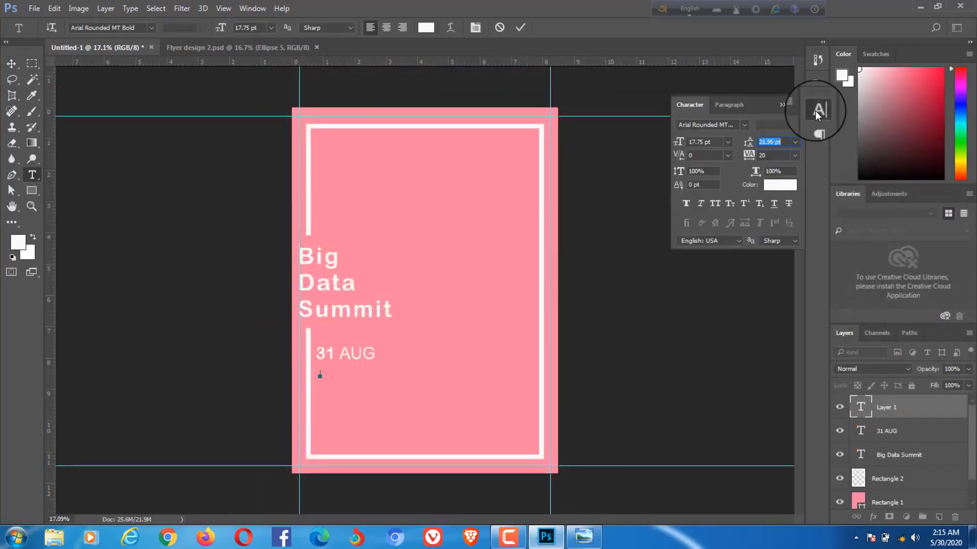
{"action": "left_click_drag", "start_coordinate": [728, 139], "coordinate": [656, 153]}
{"action": "type", "text": "17."}
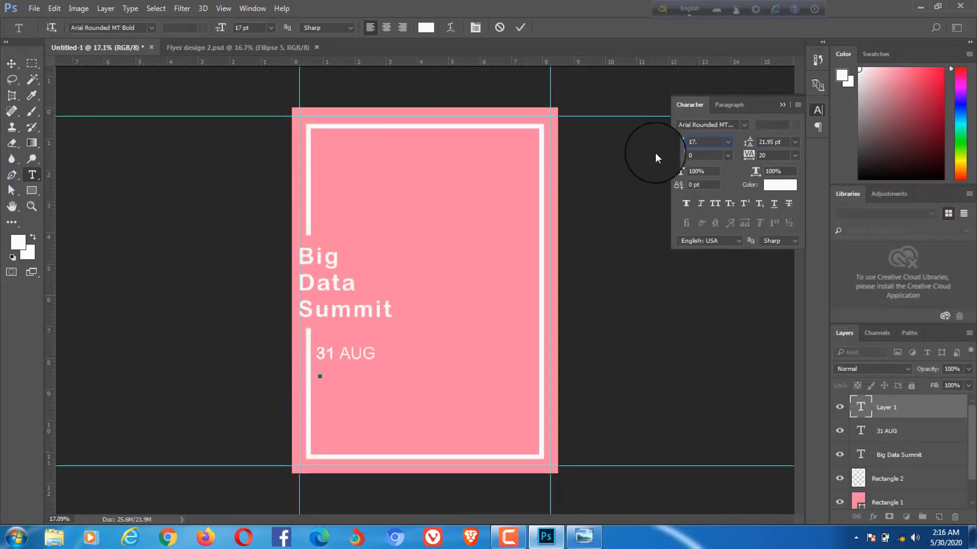
{"action": "type", "text": "75"}
{"action": "left_click", "coordinate": [781, 104]}
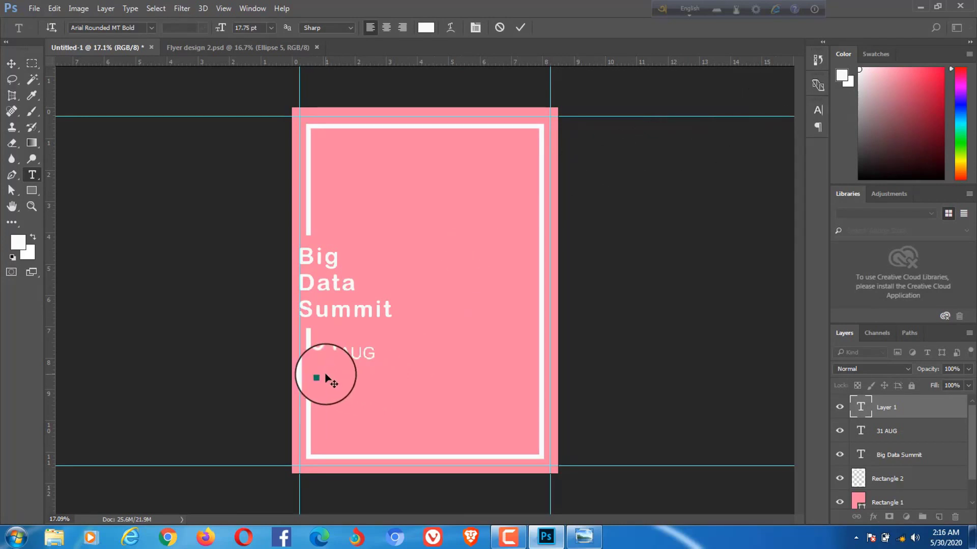
{"action": "scroll", "coordinate": [323, 389], "scroll_direction": "up", "scroll_amount": 1}
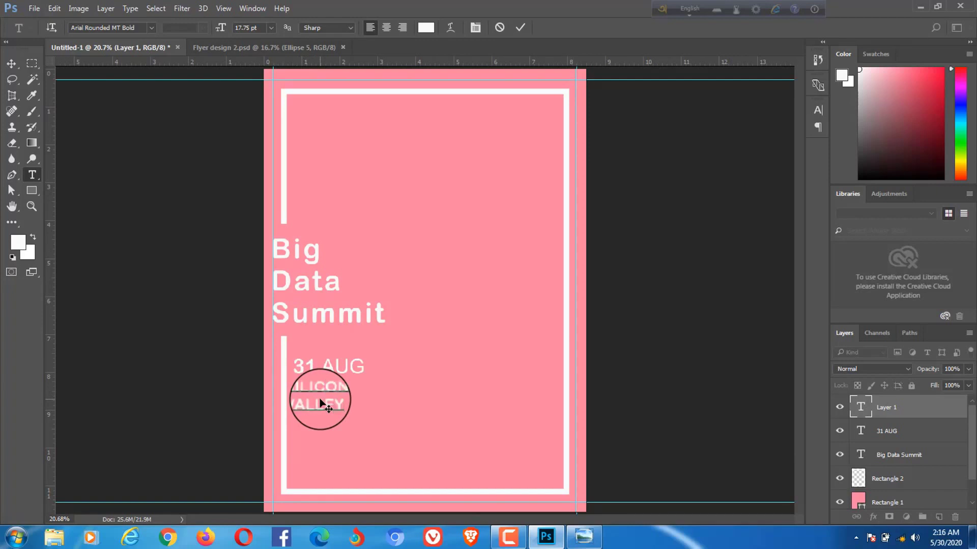
Set CALIFORNIA to Arial Regular and move the location block under the date
{"action": "mouse_move", "coordinate": [321, 404]}
{"action": "left_mouse_down"}
{"action": "mouse_move", "coordinate": [310, 410]}
{"action": "mouse_move", "coordinate": [361, 412]}
{"action": "left_mouse_up"}
{"action": "left_click", "coordinate": [816, 113]}
{"action": "type", "text": "CALIFORNIA"}
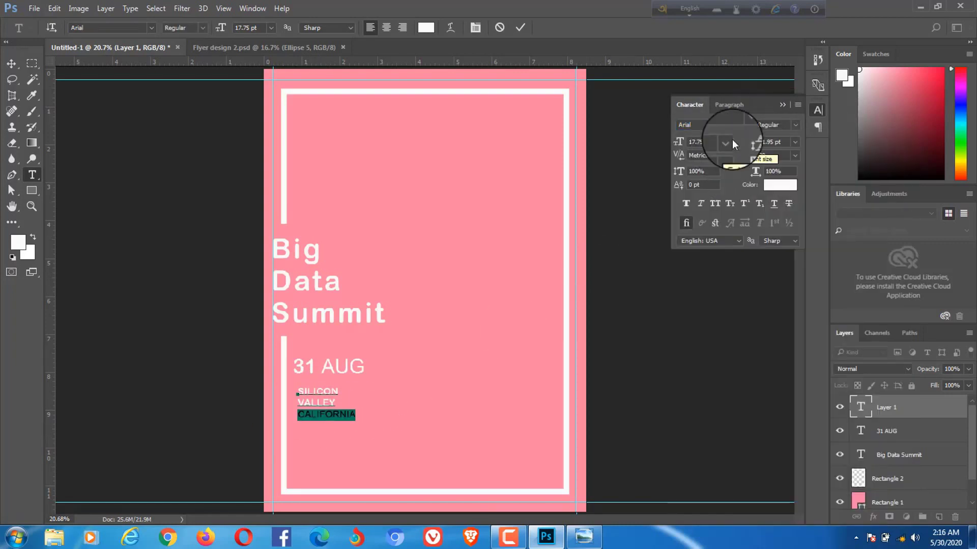
{"action": "left_click", "coordinate": [11, 64]}
{"action": "left_click_drag", "start_coordinate": [316, 403], "coordinate": [312, 397]}
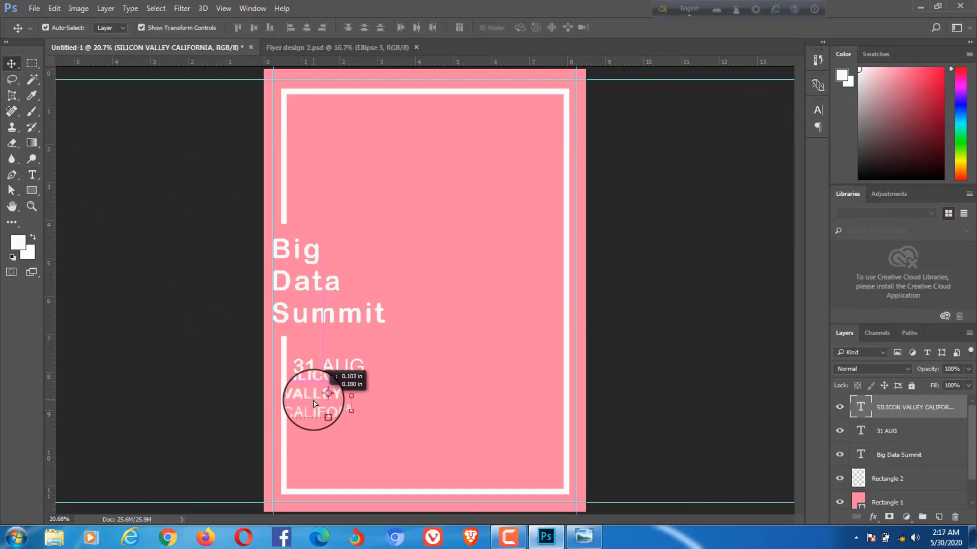
{"action": "left_click", "coordinate": [441, 385]}
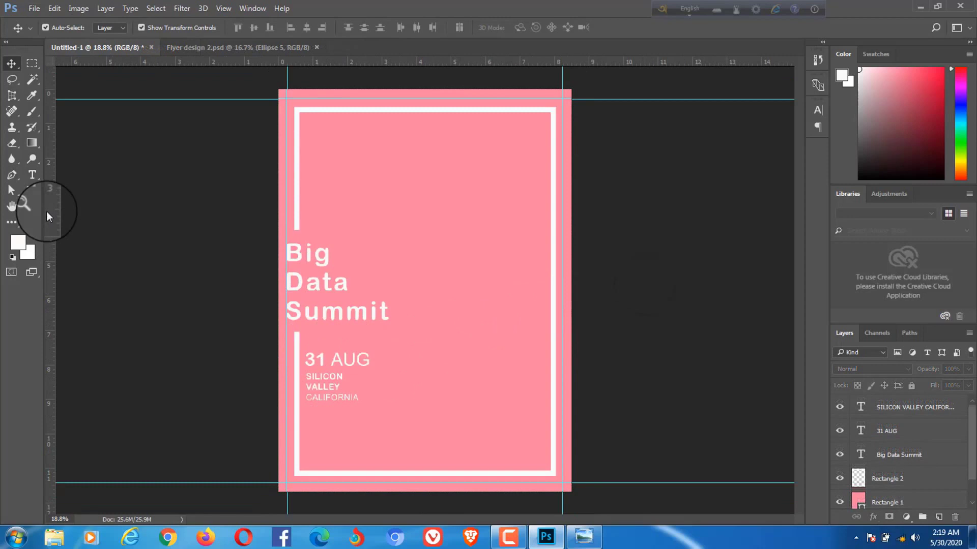
Set the character tracking to 25
{"action": "left_click", "coordinate": [31, 174]}
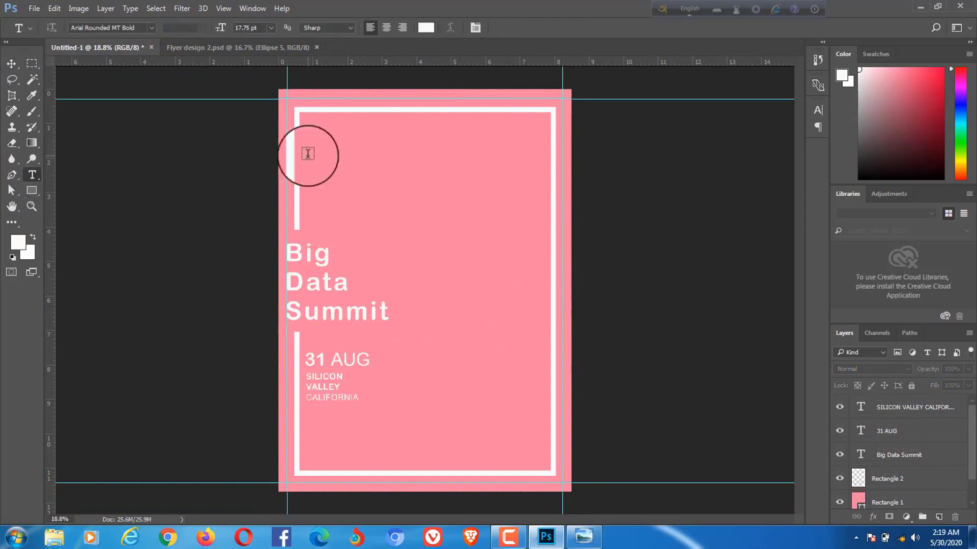
{"action": "left_click", "coordinate": [816, 110]}
{"action": "left_click", "coordinate": [766, 154]}
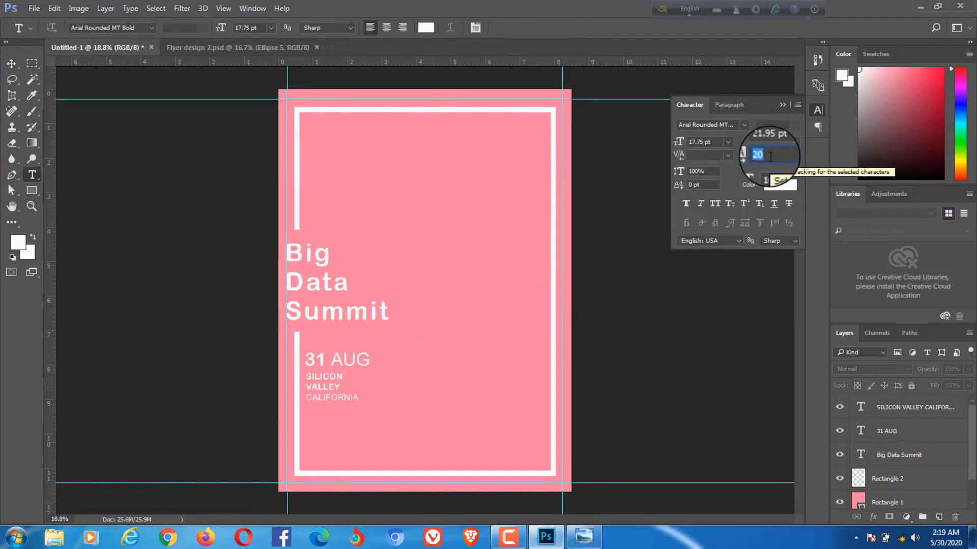
{"action": "type", "text": "2"}
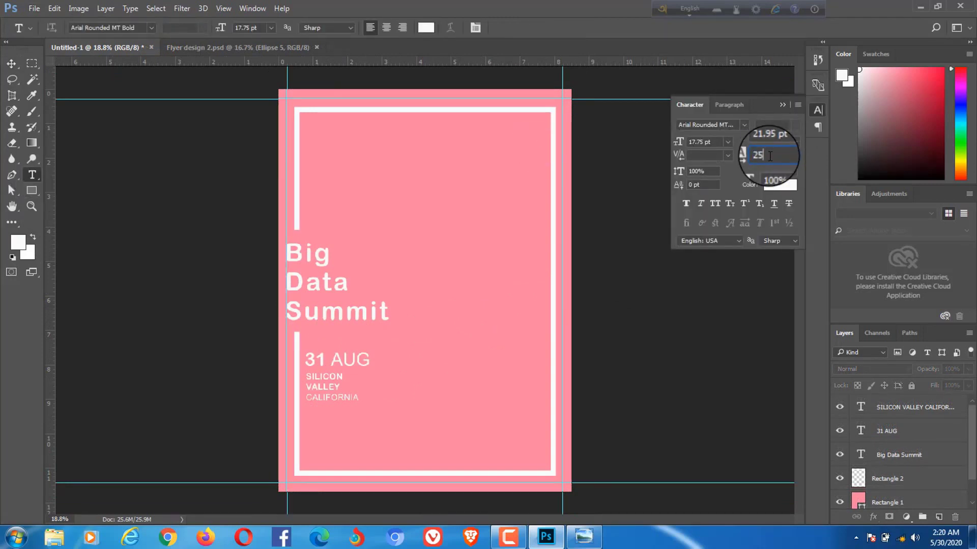
{"action": "key", "text": "Return"}
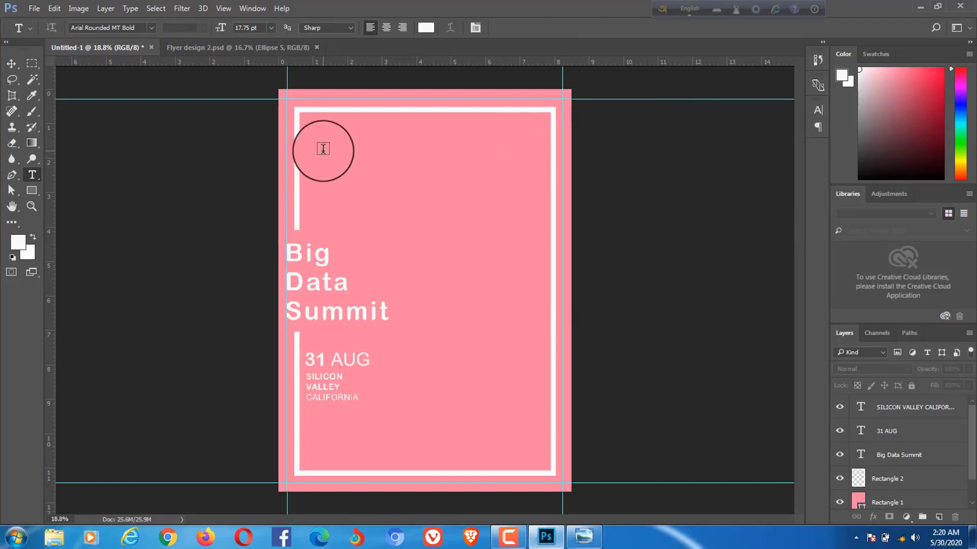
Add the 'SPONSORED BY' label near the frame's top left
{"action": "left_click", "coordinate": [312, 141]}
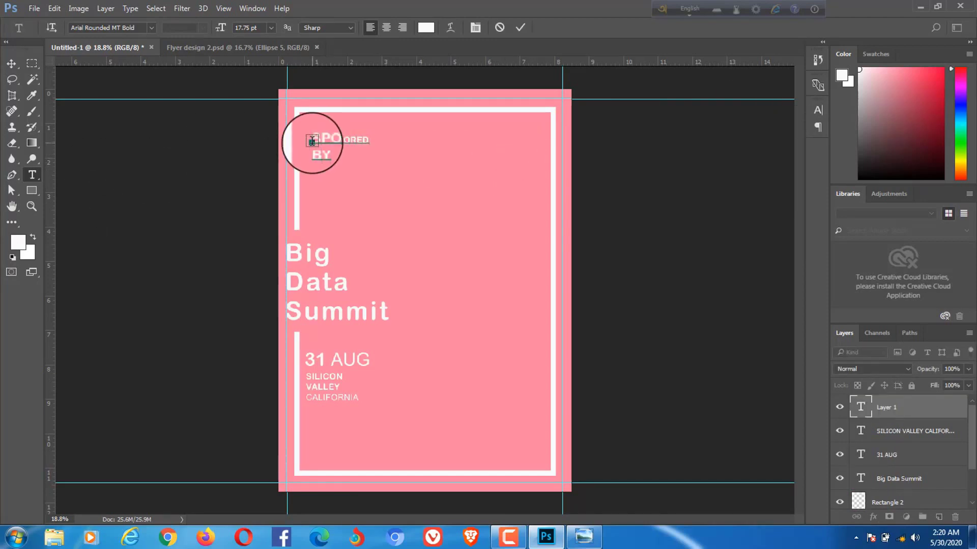
{"action": "left_click", "coordinate": [12, 64]}
{"action": "left_click_drag", "start_coordinate": [329, 145], "coordinate": [339, 148]}
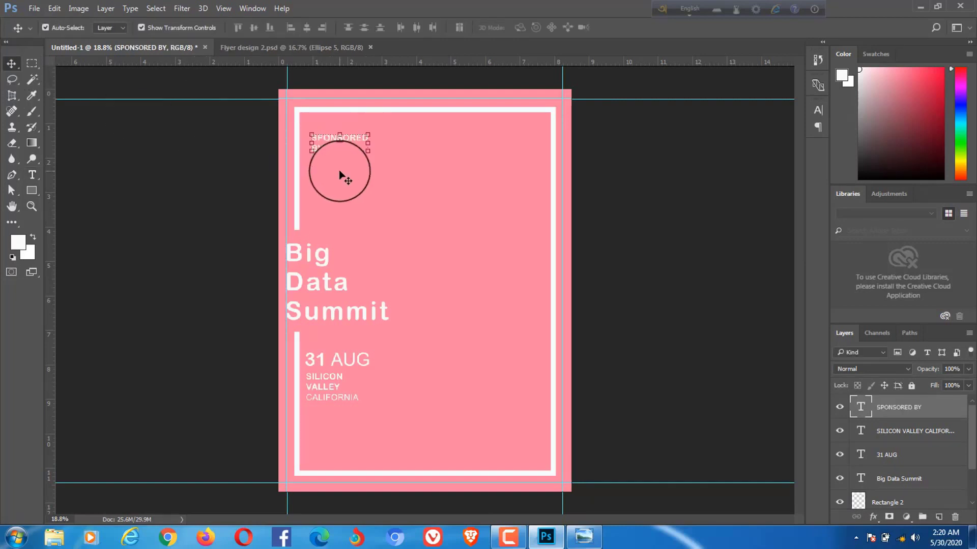
{"action": "left_click", "coordinate": [319, 162]}
Add the 'CREATIVE COMPANY' line just below SPONSORED BY
{"action": "key", "text": "t"}
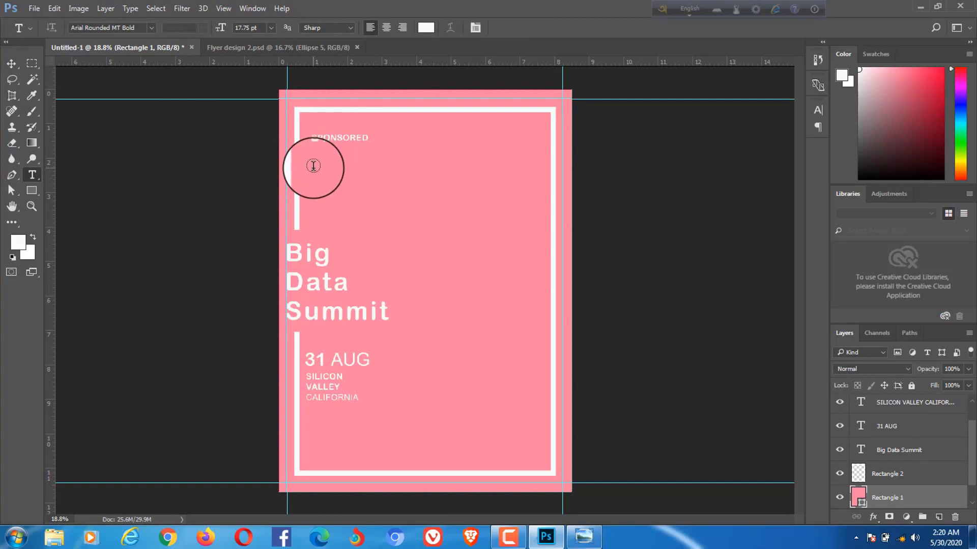
{"action": "left_click", "coordinate": [11, 63]}
{"action": "left_click", "coordinate": [31, 174]}
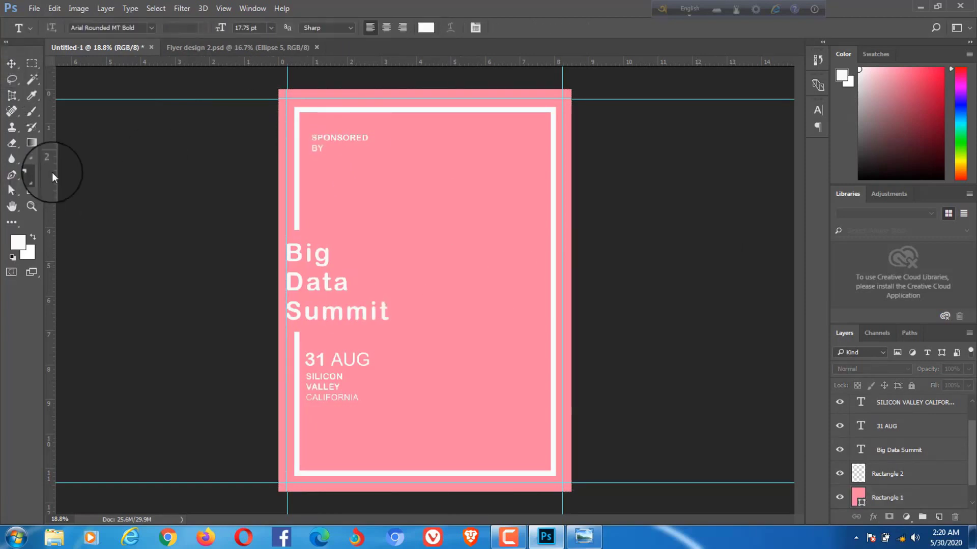
{"action": "left_click", "coordinate": [315, 171]}
{"action": "type", "text": "CREATIVE COMPANY"}
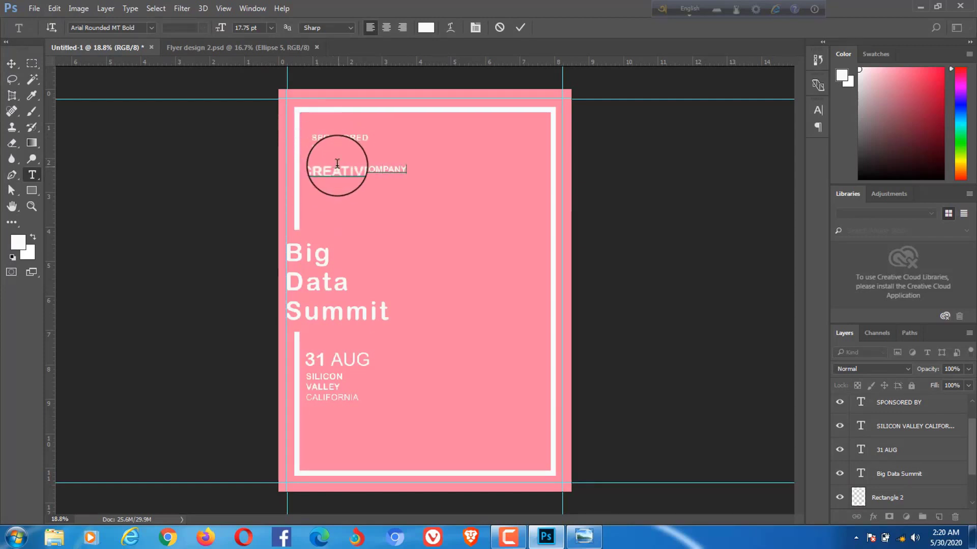
{"action": "key", "text": "ctrl+Return"}
{"action": "key", "text": "v"}
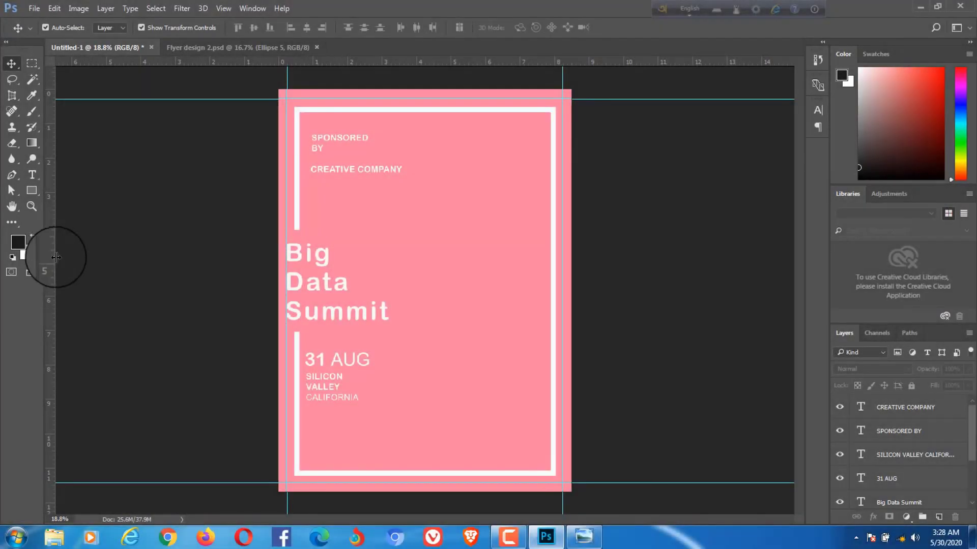
Add a vertical guide at the page centre and set rectangles to white fill, no stroke
{"action": "left_click_drag", "start_coordinate": [56, 256], "coordinate": [423, 248]}
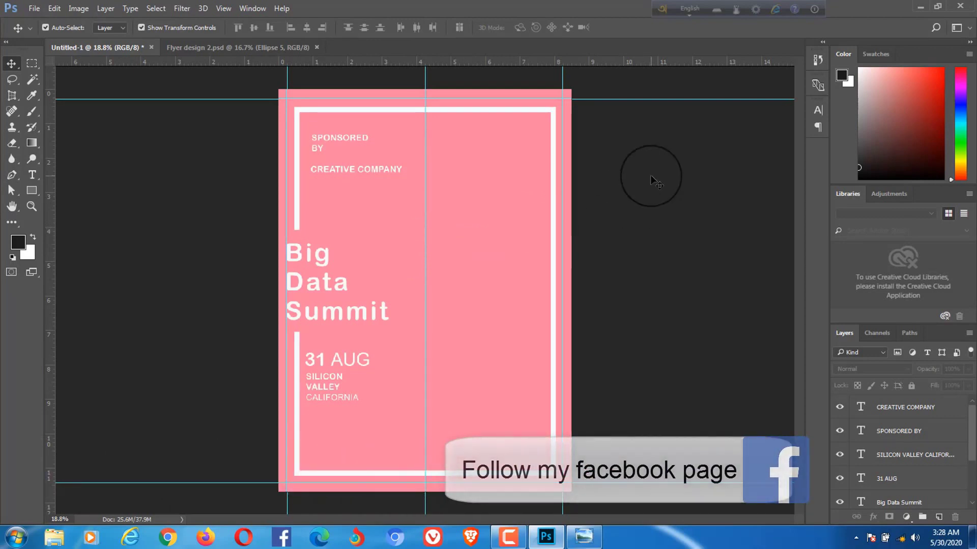
{"action": "left_click", "coordinate": [34, 192]}
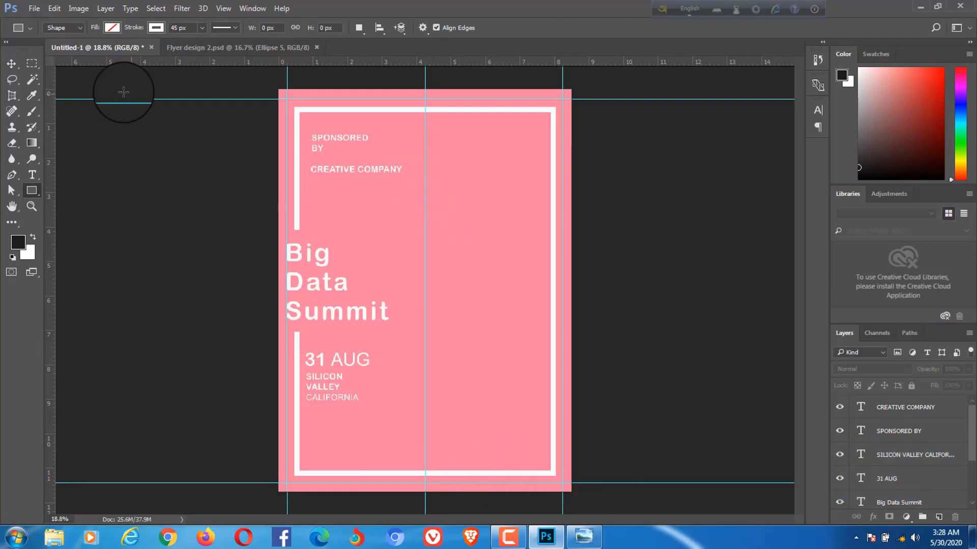
{"action": "left_click", "coordinate": [112, 27]}
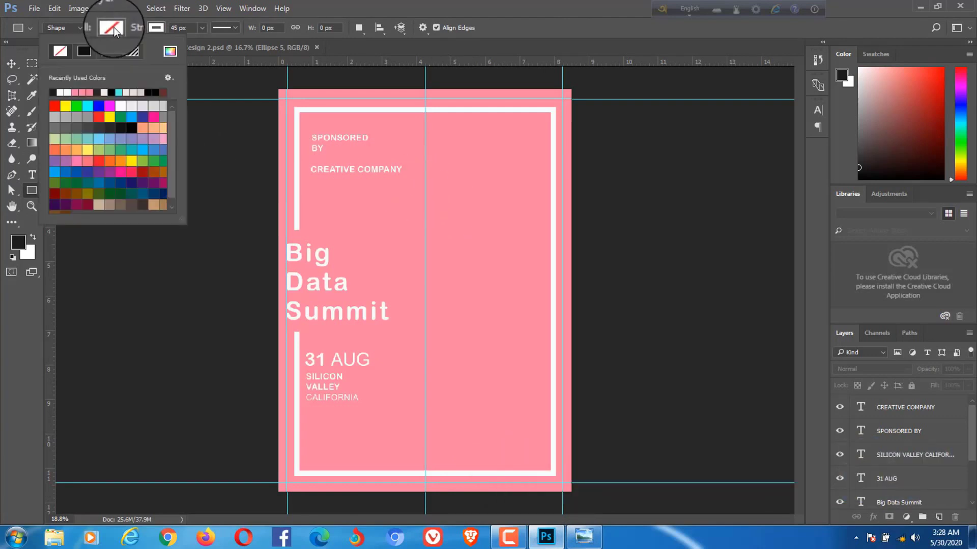
{"action": "left_click", "coordinate": [65, 92]}
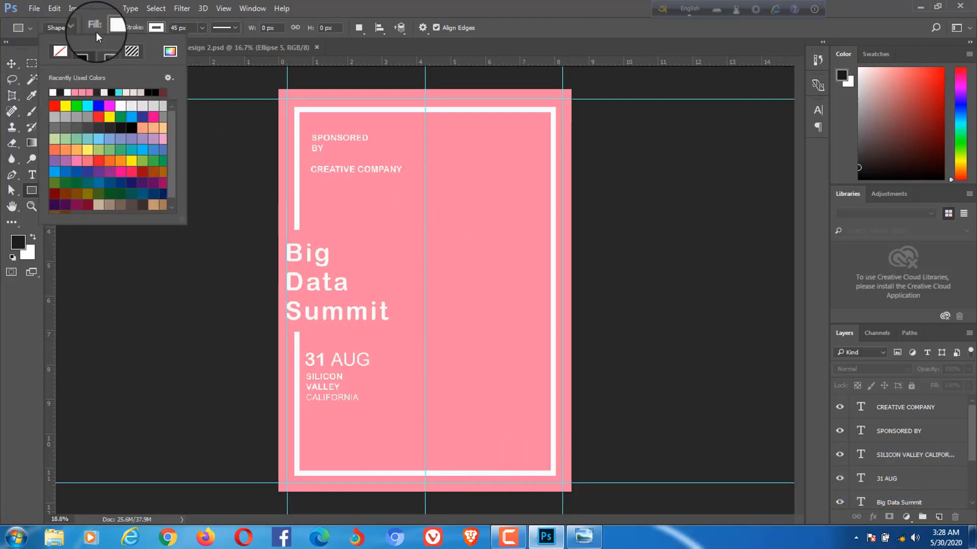
{"action": "left_click", "coordinate": [105, 26]}
{"action": "left_click", "coordinate": [156, 27]}
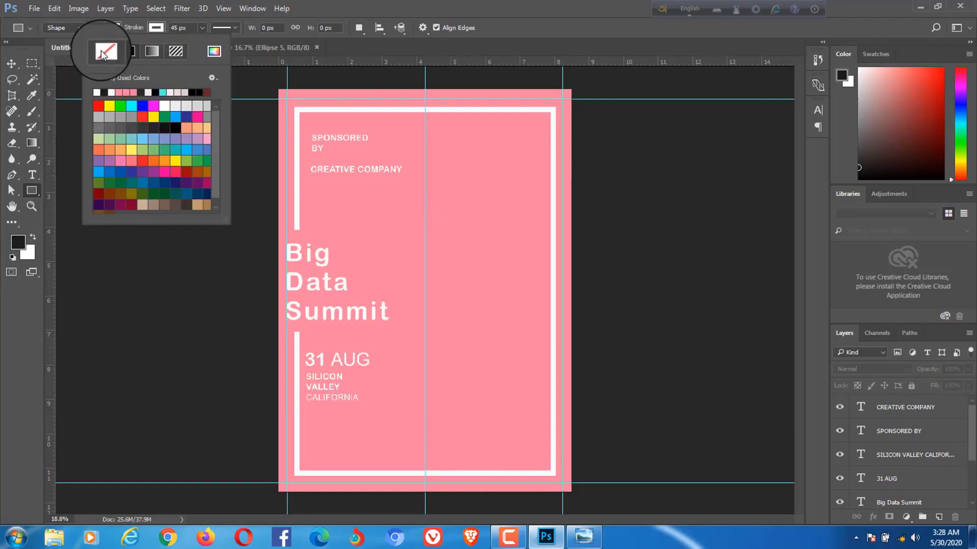
{"action": "left_click", "coordinate": [103, 53]}
{"action": "left_click", "coordinate": [156, 27]}
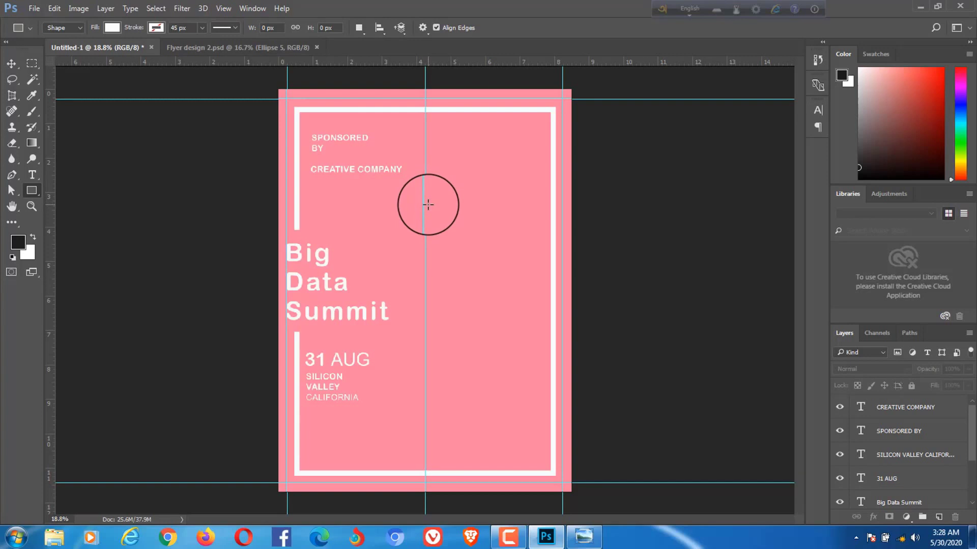
Draw a white rectangle from the centre guide to the right edge and stretch its top and bottom taller
{"action": "mouse_move", "coordinate": [426, 204]}
{"action": "left_mouse_down"}
{"action": "mouse_move", "coordinate": [573, 417]}
{"action": "mouse_move", "coordinate": [556, 399]}
{"action": "left_mouse_up"}
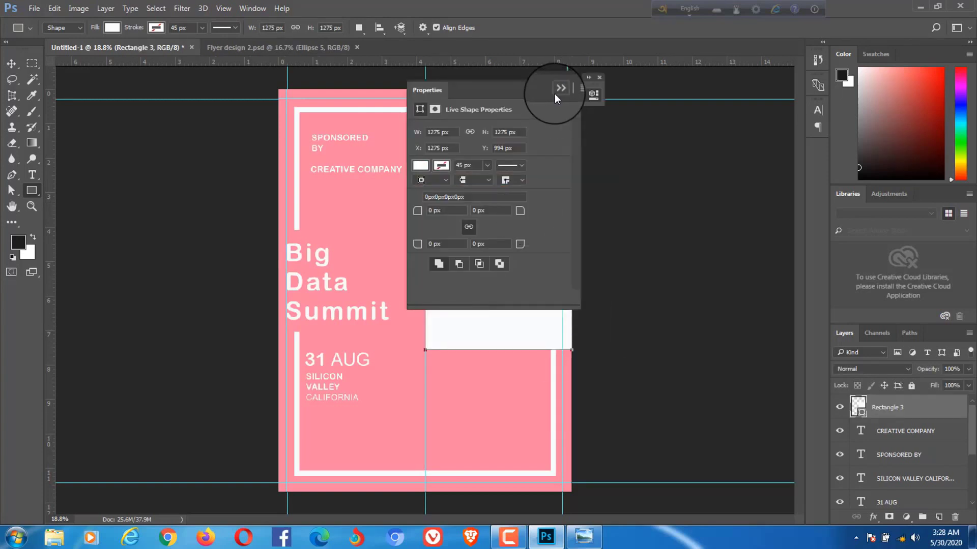
{"action": "left_click", "coordinate": [556, 89]}
{"action": "key", "text": "ctrl+t"}
{"action": "left_click_drag", "start_coordinate": [499, 201], "coordinate": [499, 179]}
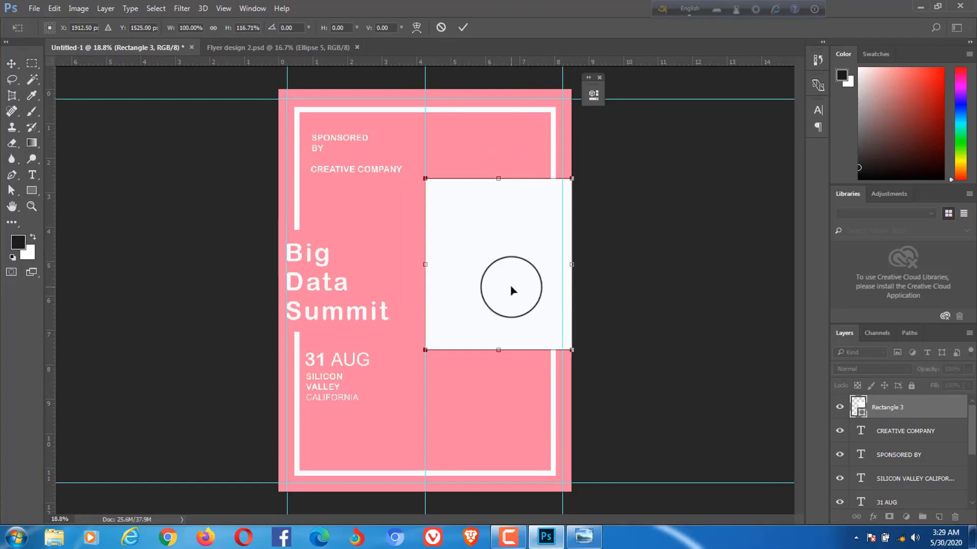
{"action": "left_click_drag", "start_coordinate": [499, 351], "coordinate": [498, 360]}
{"action": "left_click_drag", "start_coordinate": [499, 179], "coordinate": [499, 173]}
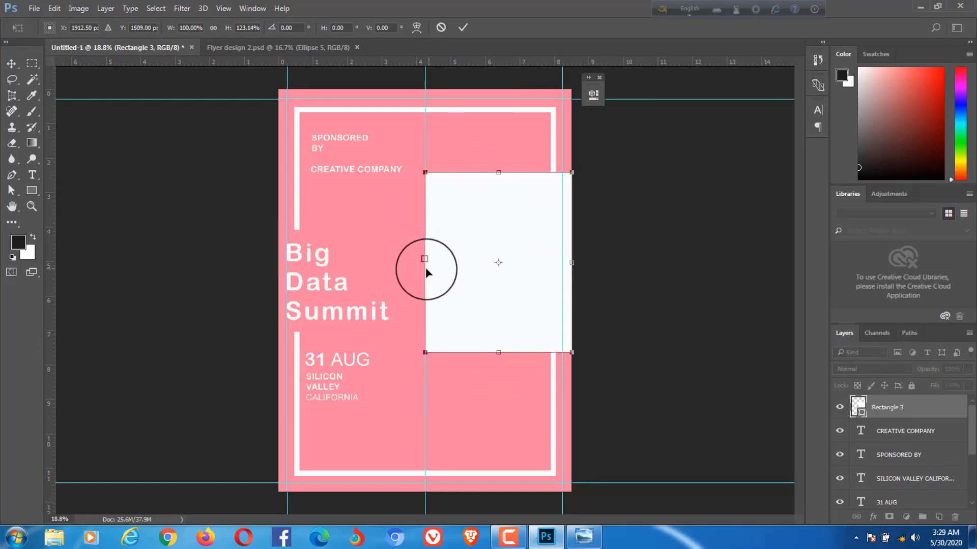
{"action": "key", "text": "Return"}
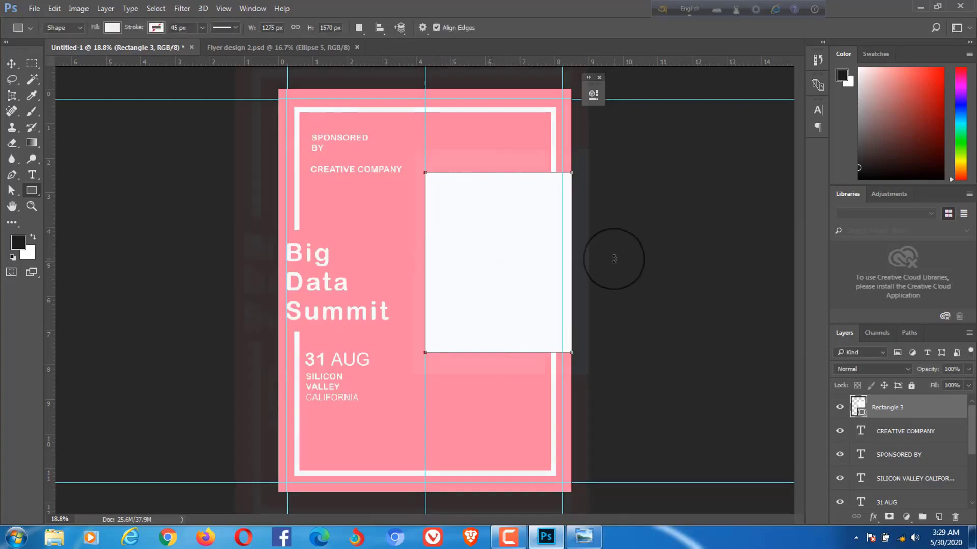
{"action": "scroll", "coordinate": [636, 239], "scroll_direction": "up", "scroll_amount": 1}
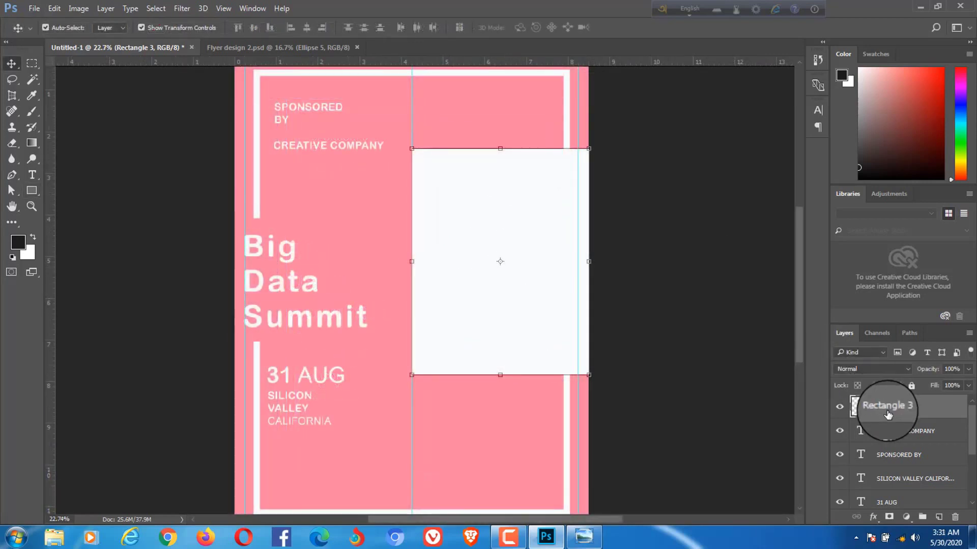
Place Embedded the austin-distel-7uoMmzPd2JA-unsplash (1) photo from Desktop > Pictures
{"action": "left_click", "coordinate": [35, 8]}
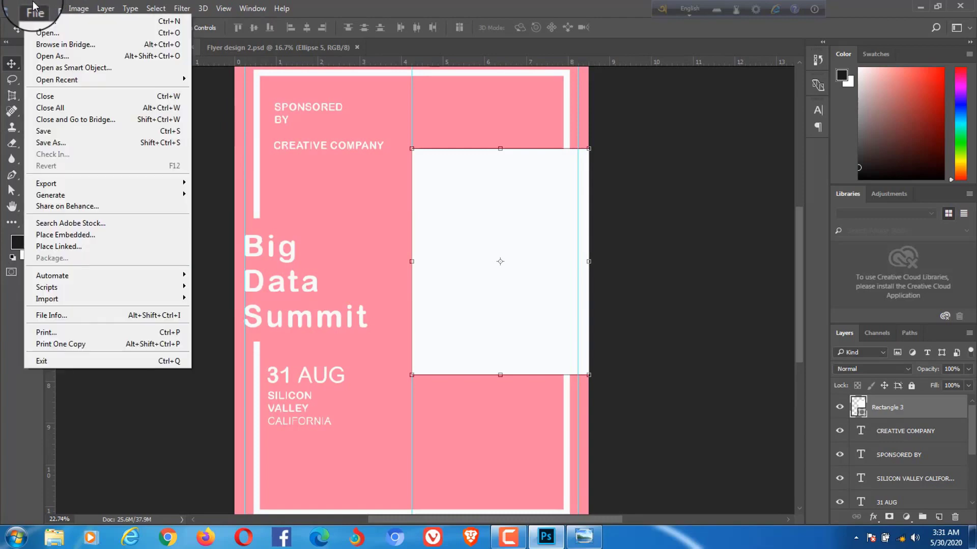
{"action": "left_click", "coordinate": [75, 235]}
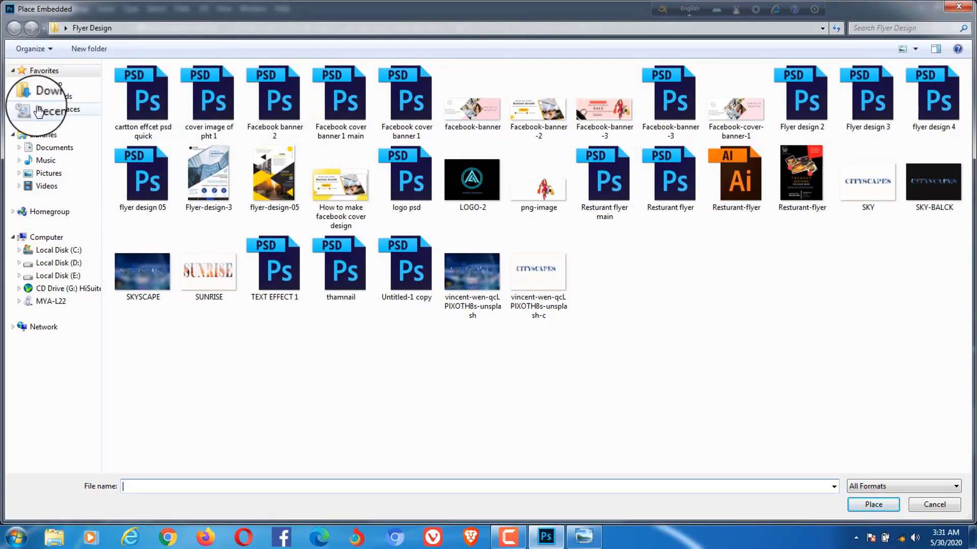
{"action": "left_click", "coordinate": [49, 83]}
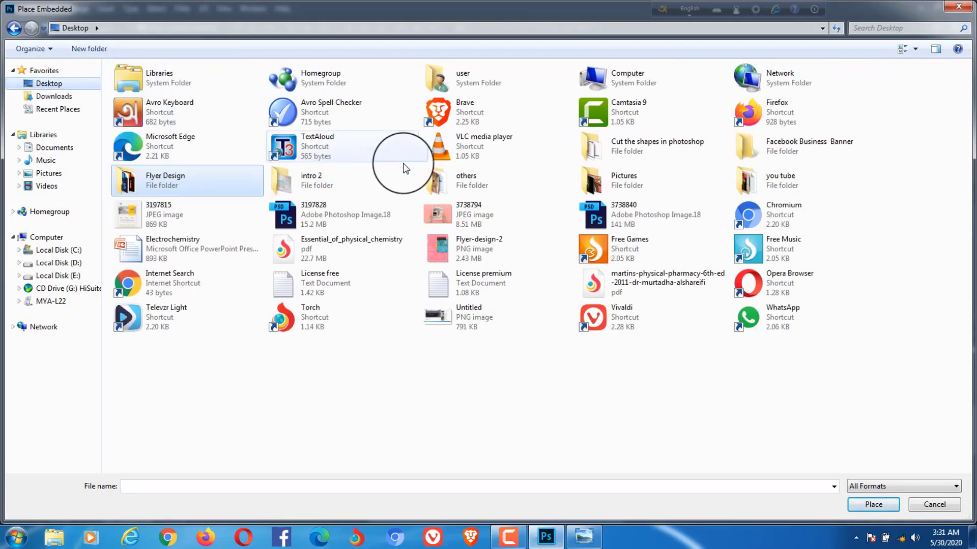
{"action": "left_click", "coordinate": [631, 188]}
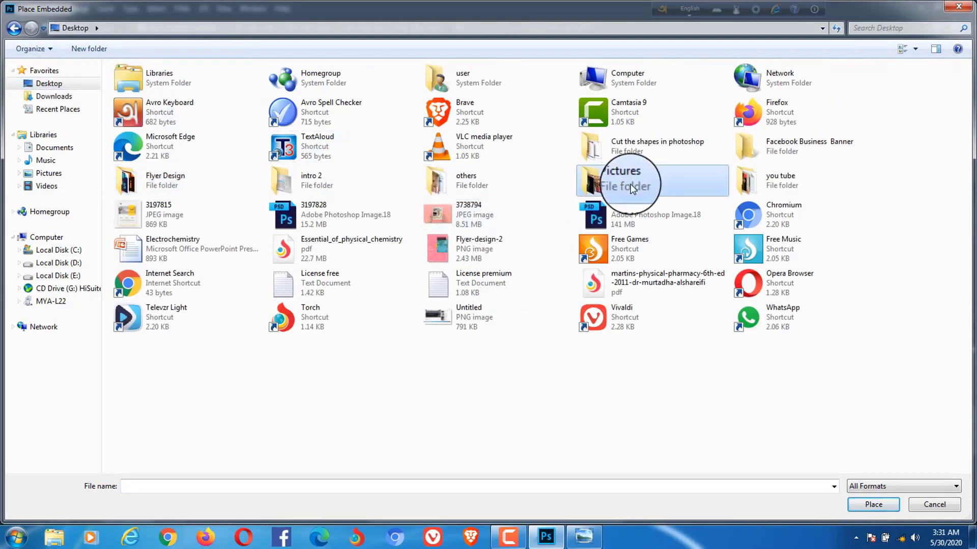
{"action": "double_click", "coordinate": [631, 188]}
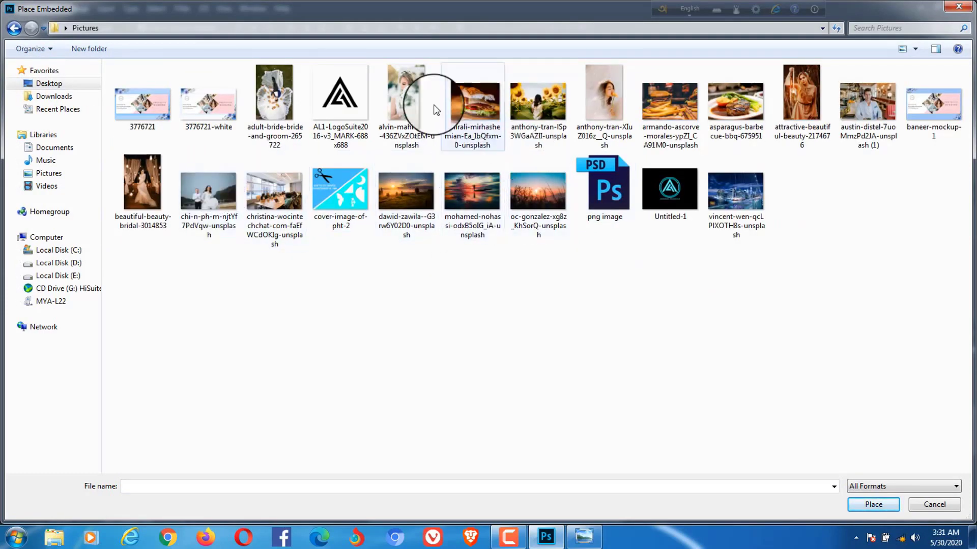
{"action": "left_click", "coordinate": [873, 100]}
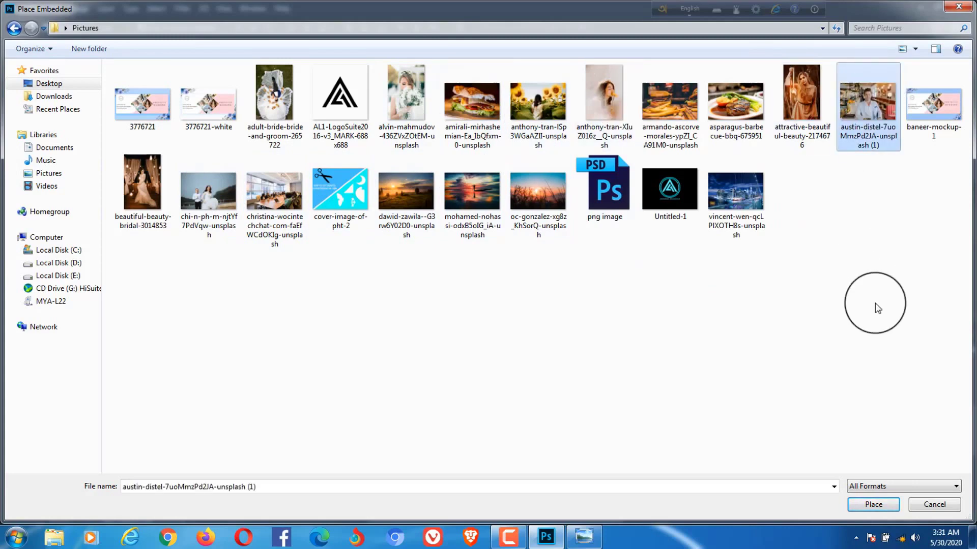
{"action": "left_click", "coordinate": [855, 502]}
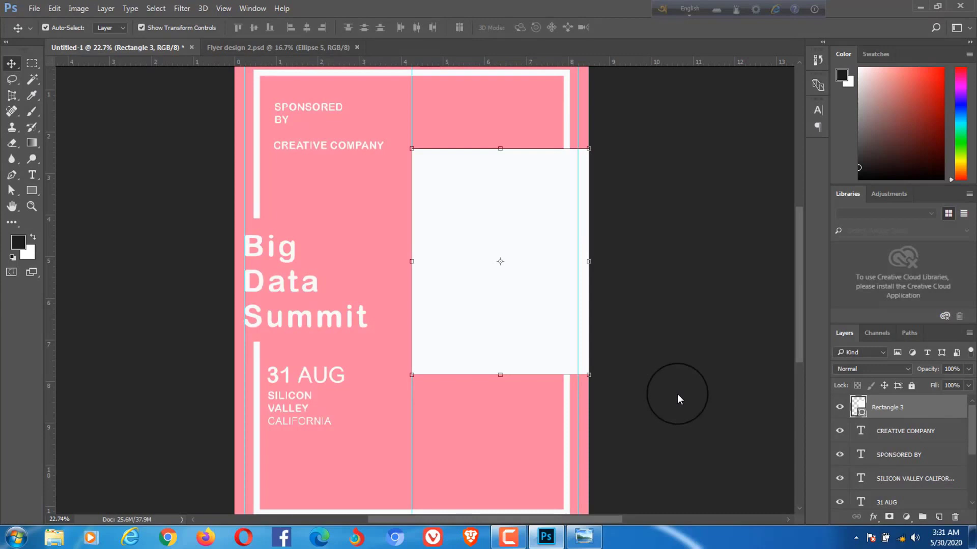
Move the placed photo up over the white rectangle and clip it to that shape
{"action": "left_click_drag", "start_coordinate": [431, 375], "coordinate": [446, 350]}
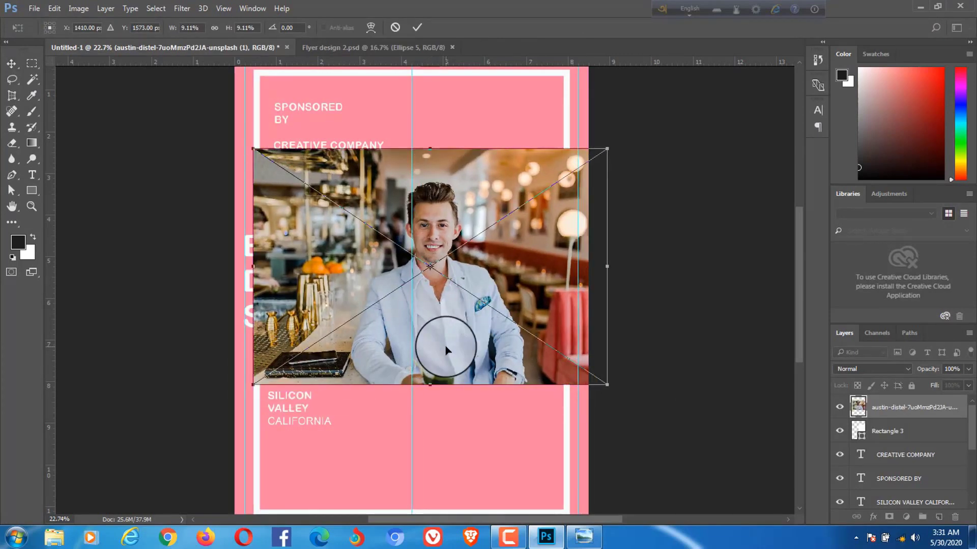
{"action": "key", "text": "Return"}
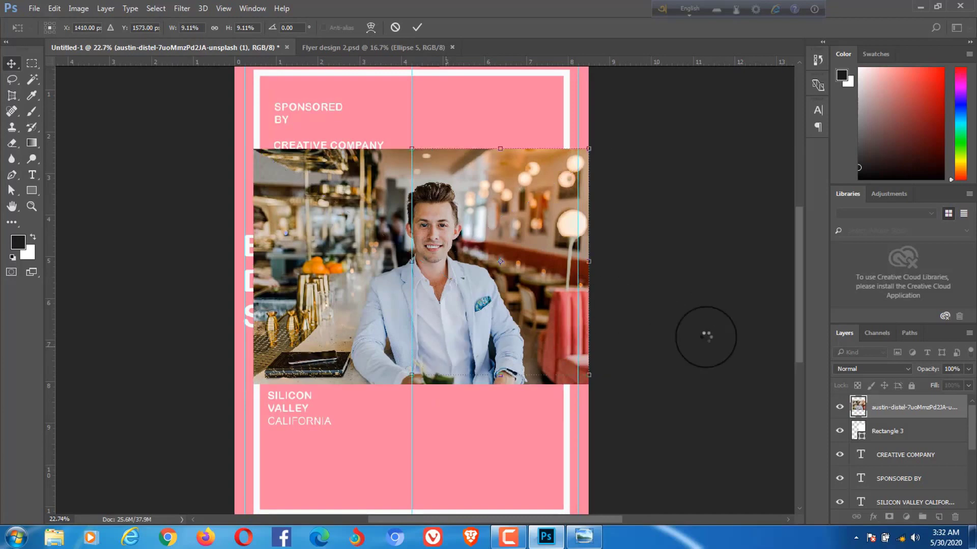
{"action": "left_click", "coordinate": [966, 334]}
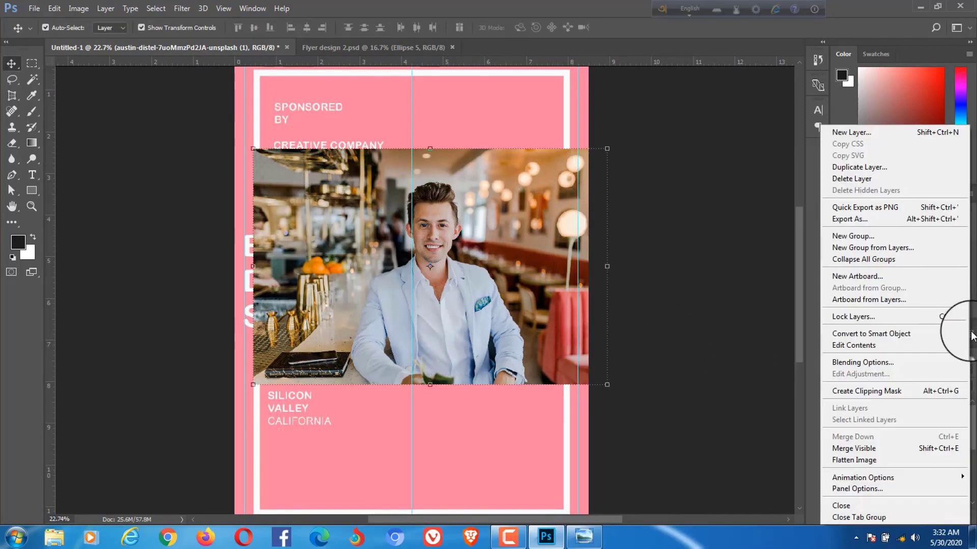
{"action": "left_click", "coordinate": [895, 389]}
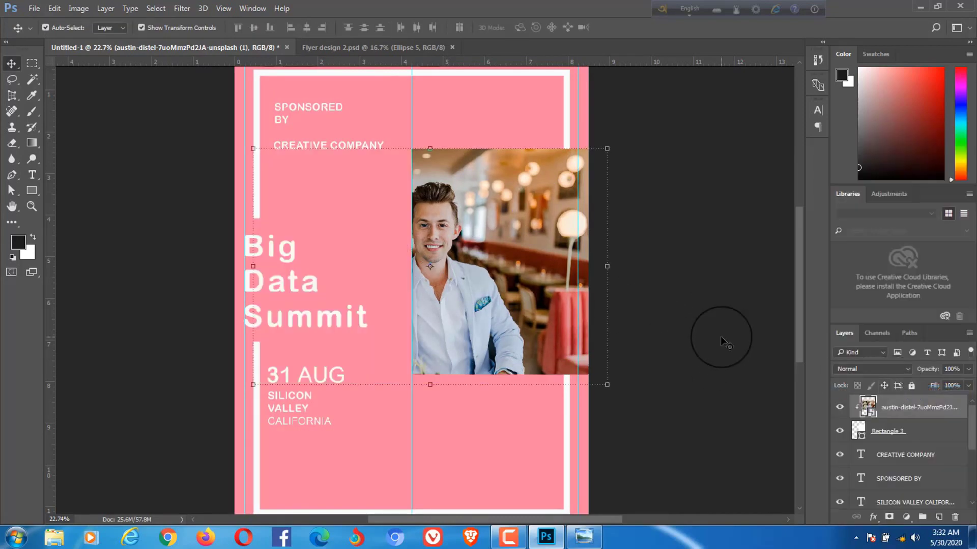
Resize the photo slightly and shift it right so the man fills the right half
{"action": "key", "text": "ctrl+t"}
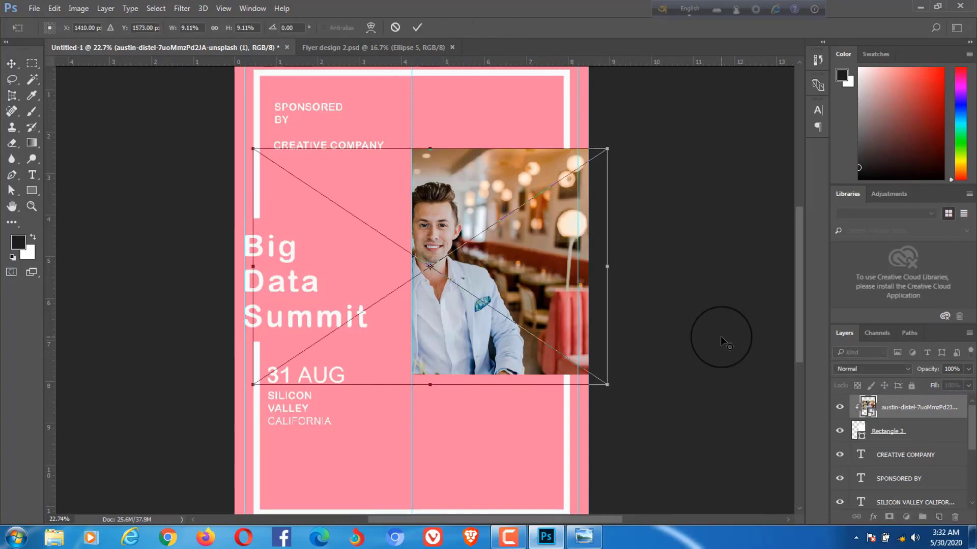
{"action": "left_click_drag", "start_coordinate": [253, 385], "coordinate": [268, 374]}
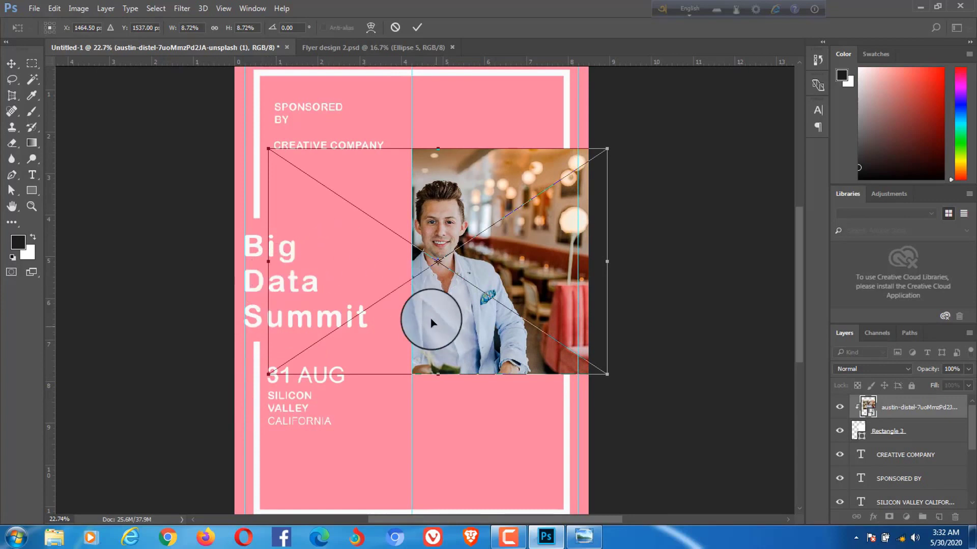
{"action": "left_click_drag", "start_coordinate": [442, 335], "coordinate": [484, 337]}
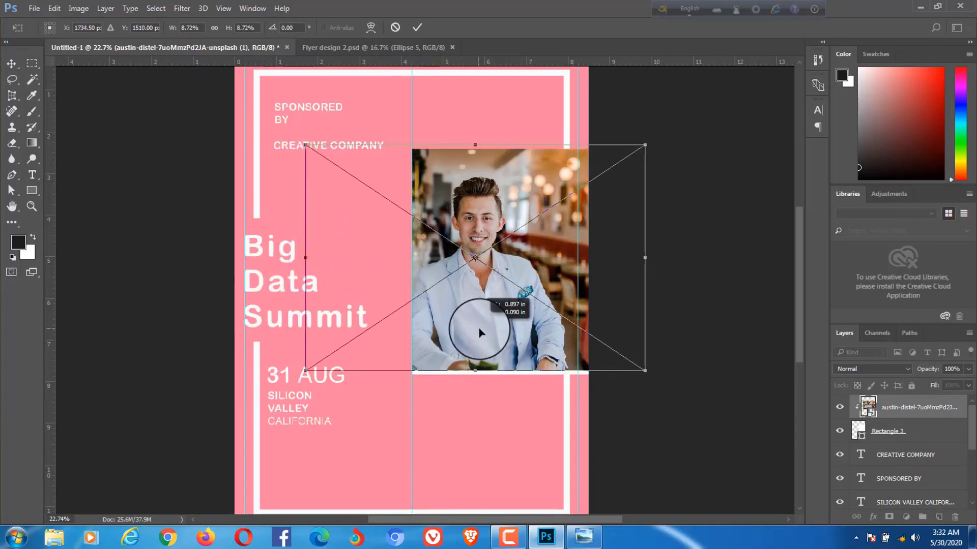
{"action": "left_click_drag", "start_coordinate": [482, 336], "coordinate": [522, 349]}
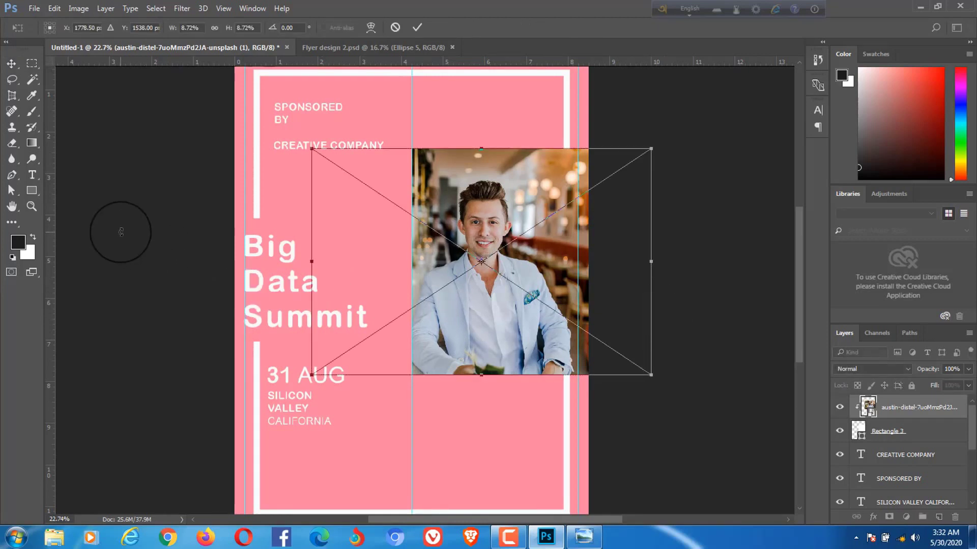
{"action": "left_click", "coordinate": [11, 63]}
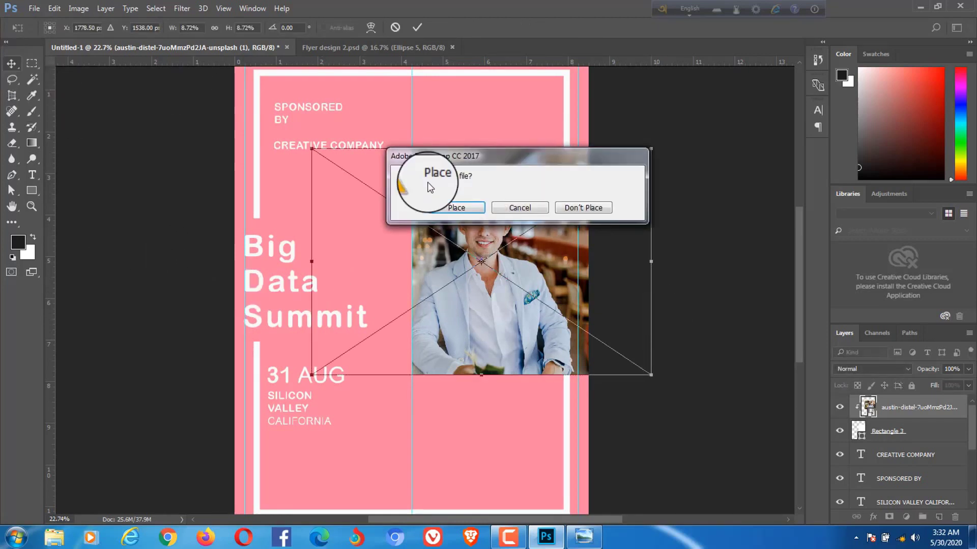
{"action": "left_click", "coordinate": [444, 206]}
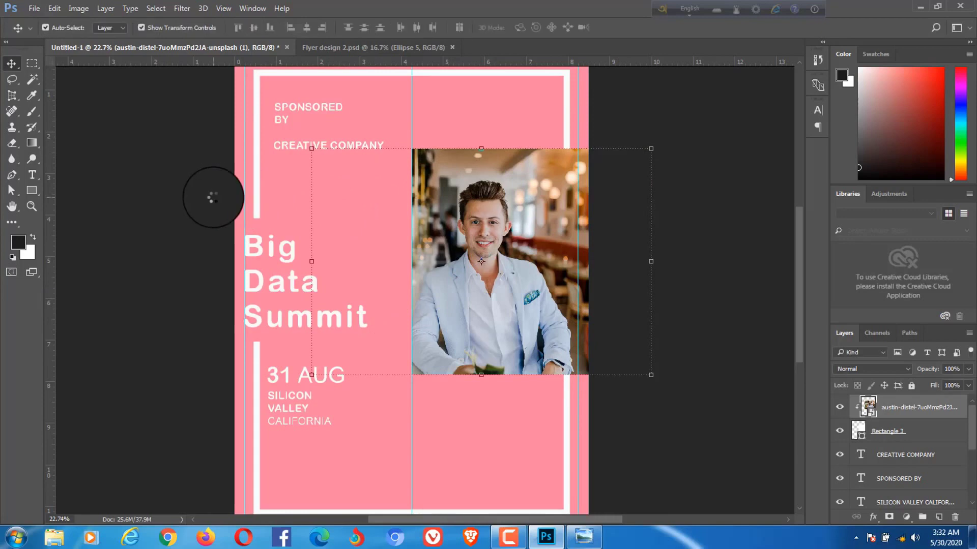
{"action": "left_click", "coordinate": [172, 187]}
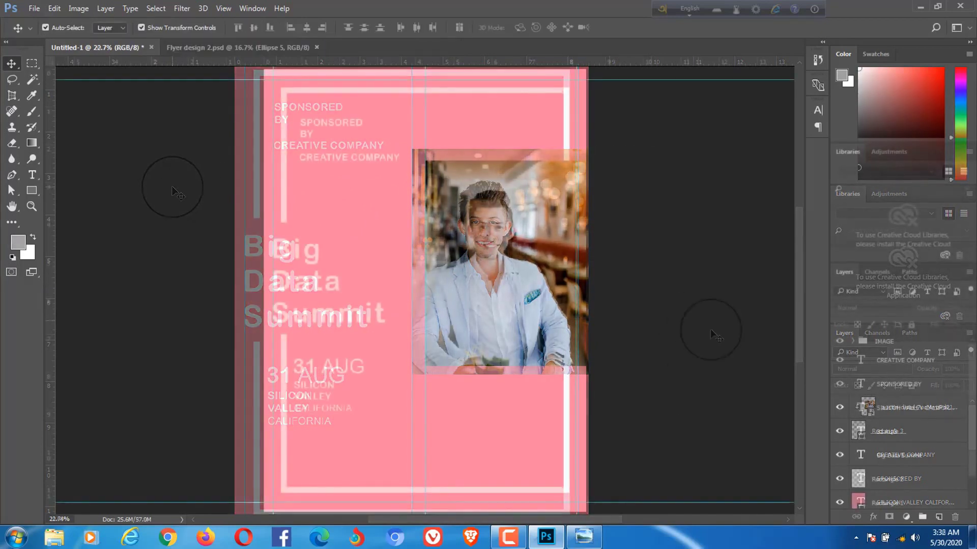
Start a 'B&W+C 2019' text line at the top of the page and select '2019'
{"action": "left_click", "coordinate": [33, 176]}
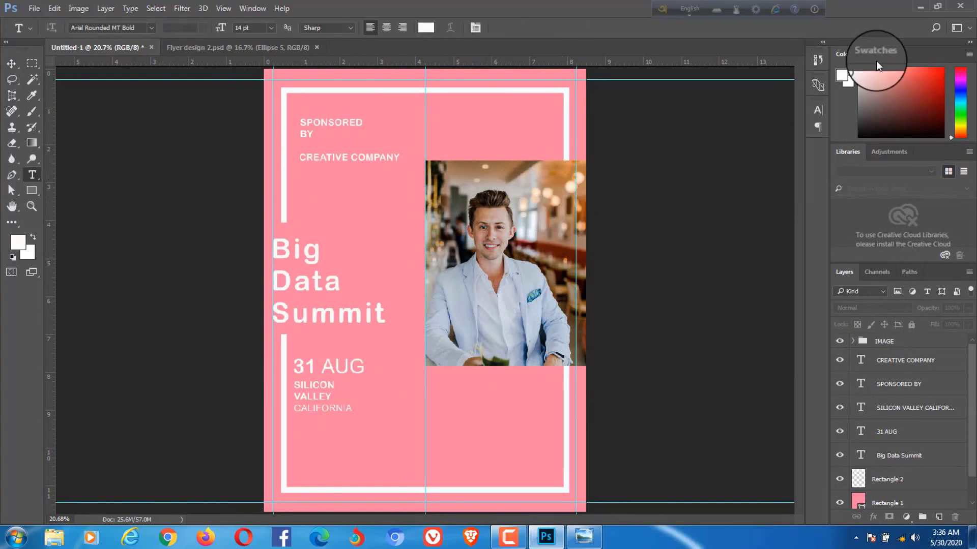
{"action": "left_click", "coordinate": [817, 109]}
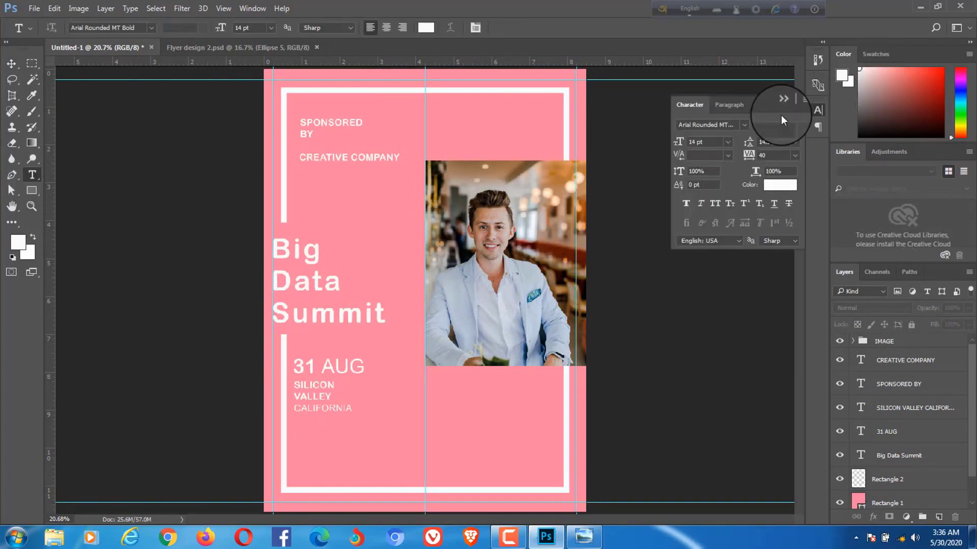
{"action": "left_click", "coordinate": [781, 102]}
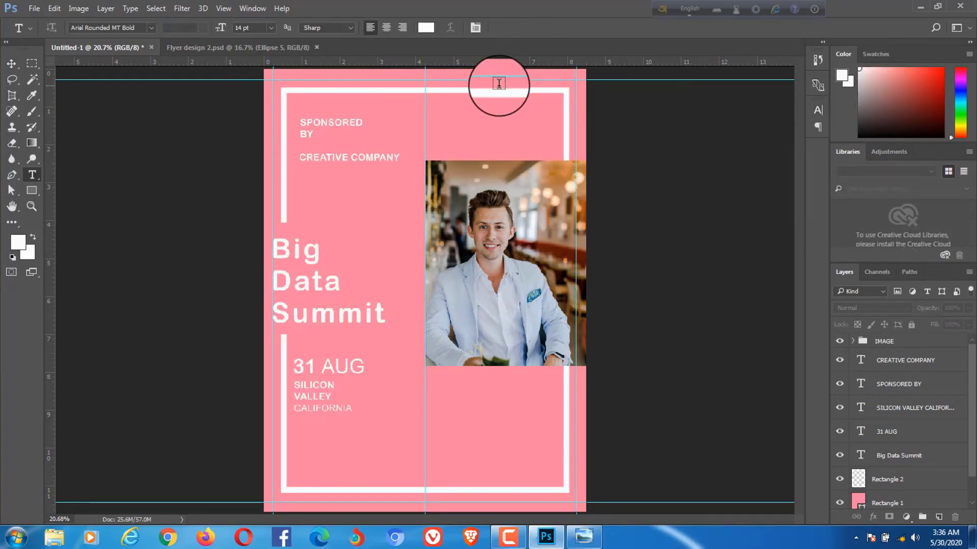
{"action": "left_click", "coordinate": [499, 84]}
{"action": "scroll", "coordinate": [499, 84], "scroll_direction": "up", "scroll_amount": 1}
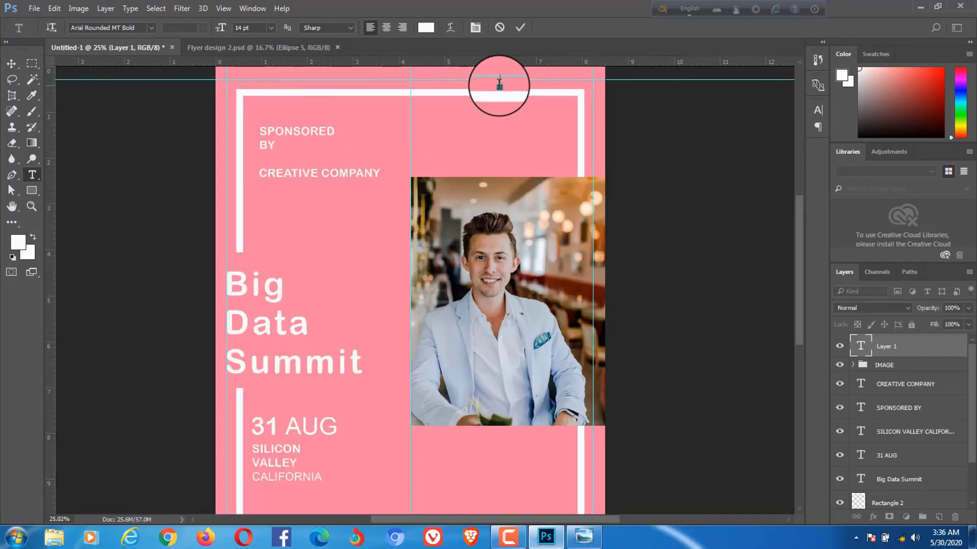
{"action": "scroll", "coordinate": [509, 91], "scroll_direction": "up", "scroll_amount": 1}
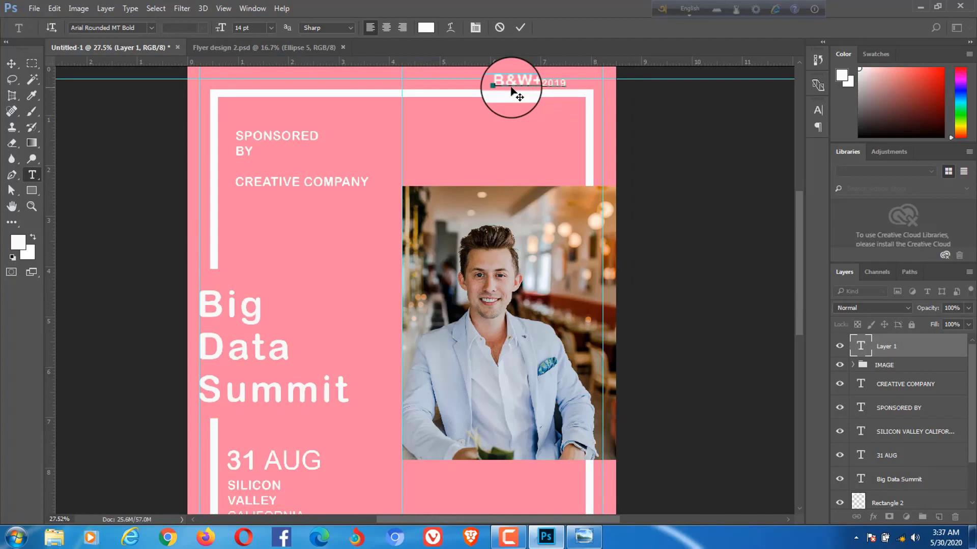
{"action": "left_click_drag", "start_coordinate": [540, 83], "coordinate": [591, 81]}
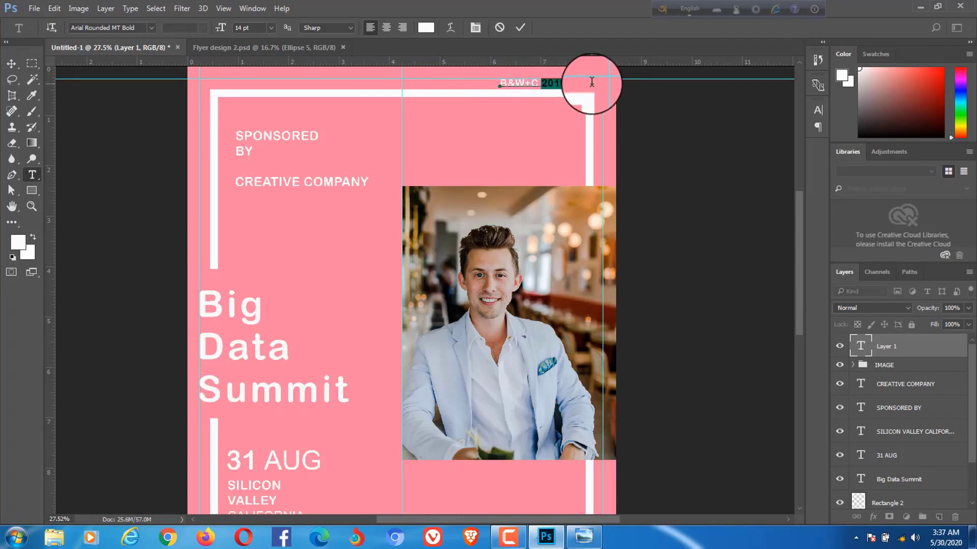
Colour the selected '2019' a saturated yellow through the Character panel's Color Picker
{"action": "left_click", "coordinate": [817, 110]}
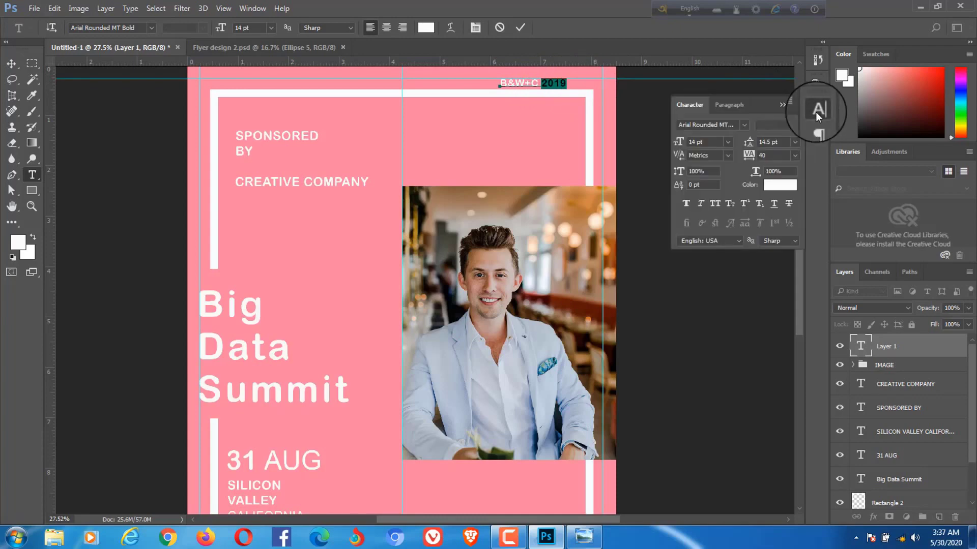
{"action": "left_click", "coordinate": [777, 190]}
{"action": "left_click", "coordinate": [673, 257]}
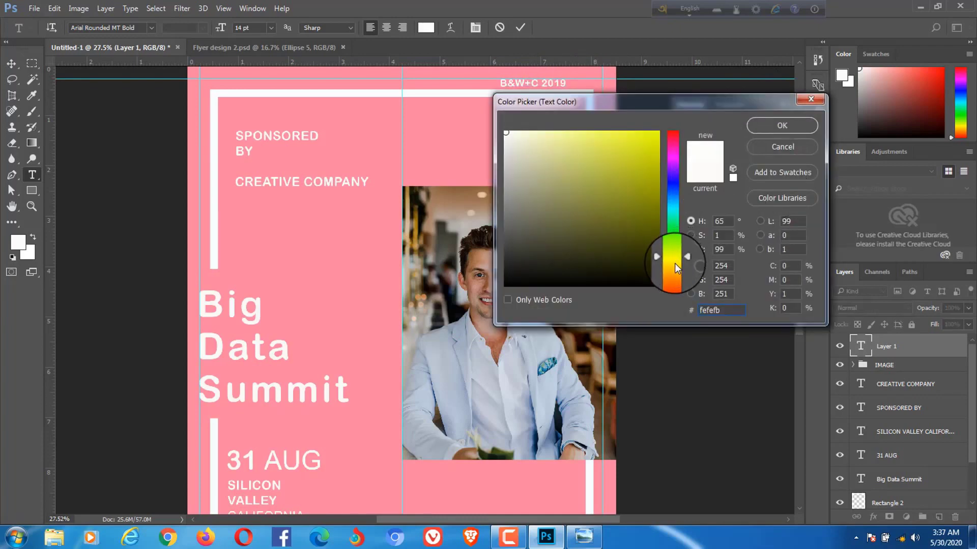
{"action": "left_click_drag", "start_coordinate": [674, 263], "coordinate": [673, 265]}
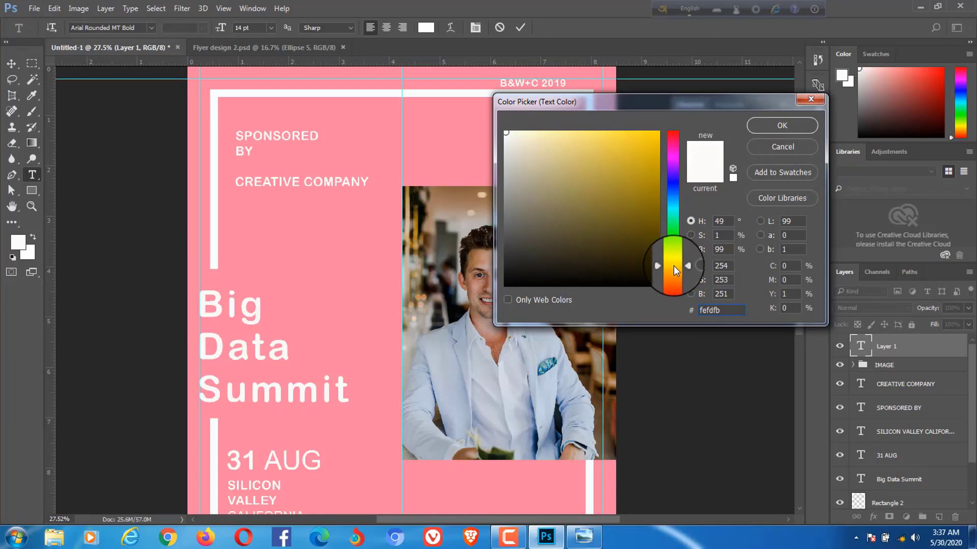
{"action": "left_click", "coordinate": [651, 133]}
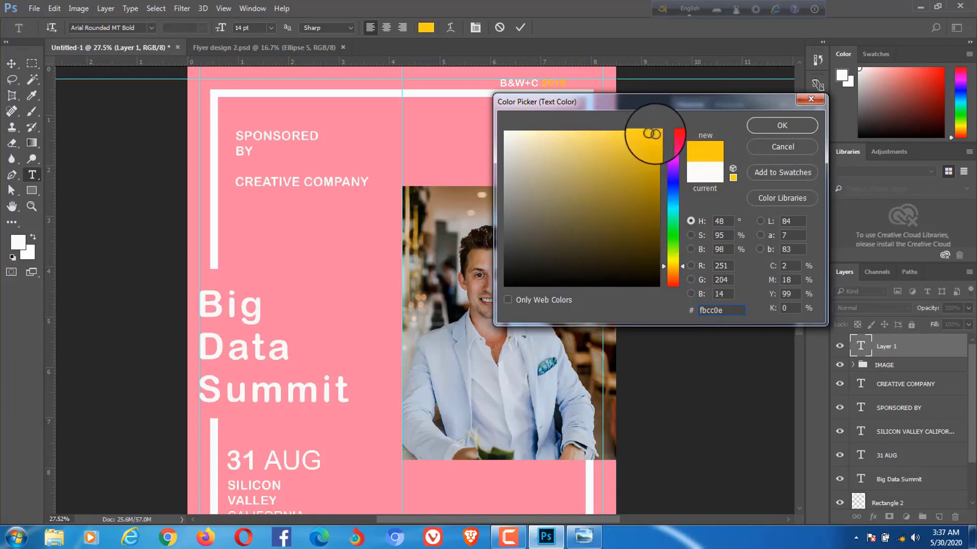
{"action": "left_click", "coordinate": [657, 146]}
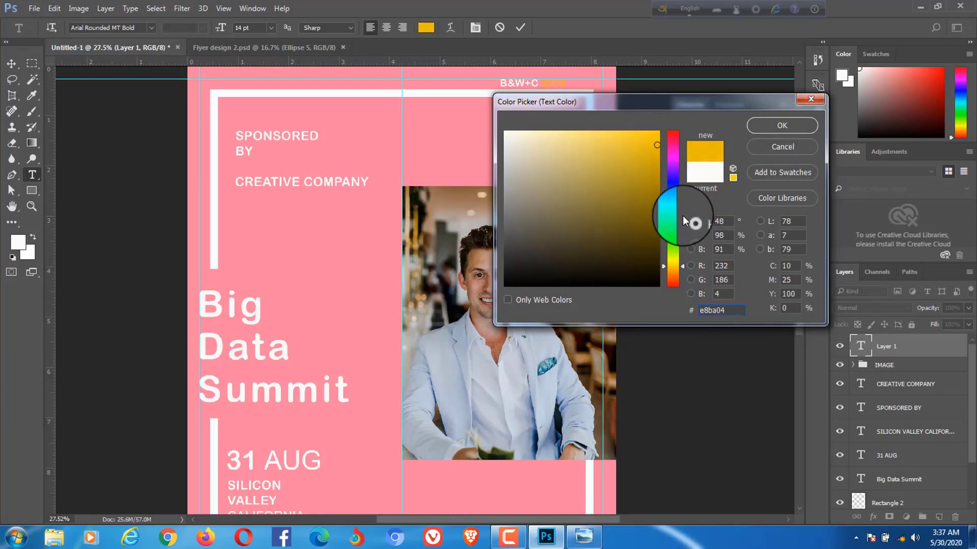
{"action": "left_click_drag", "start_coordinate": [677, 263], "coordinate": [671, 271]}
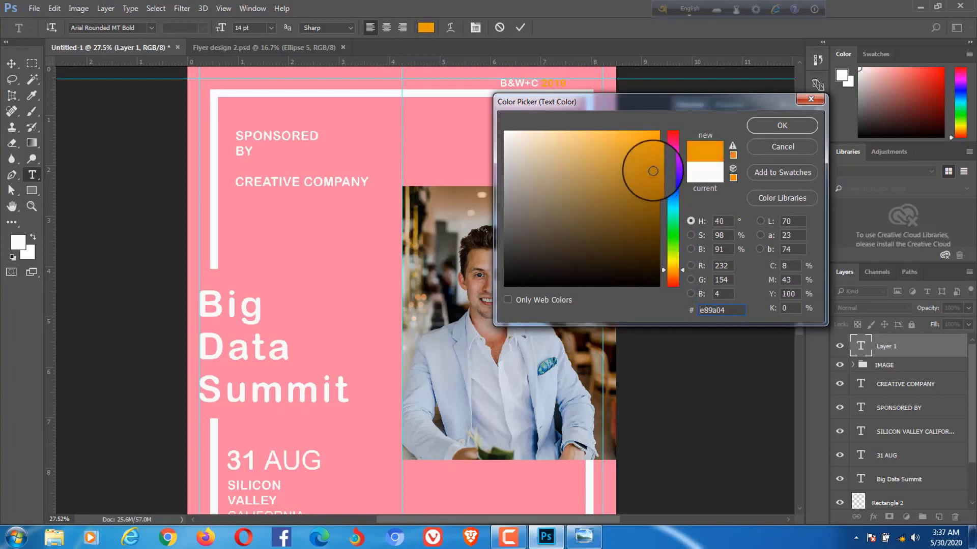
{"action": "left_click", "coordinate": [657, 132]}
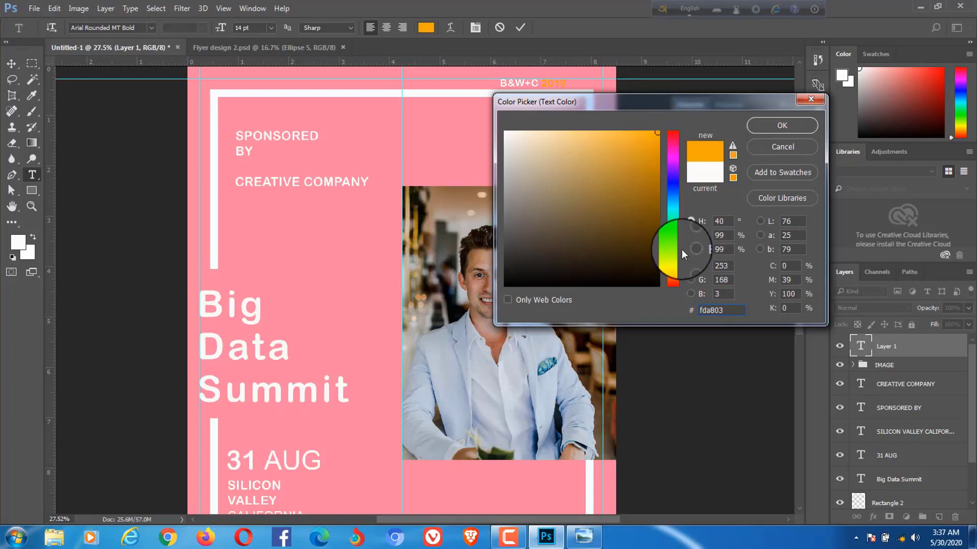
{"action": "left_click", "coordinate": [673, 265]}
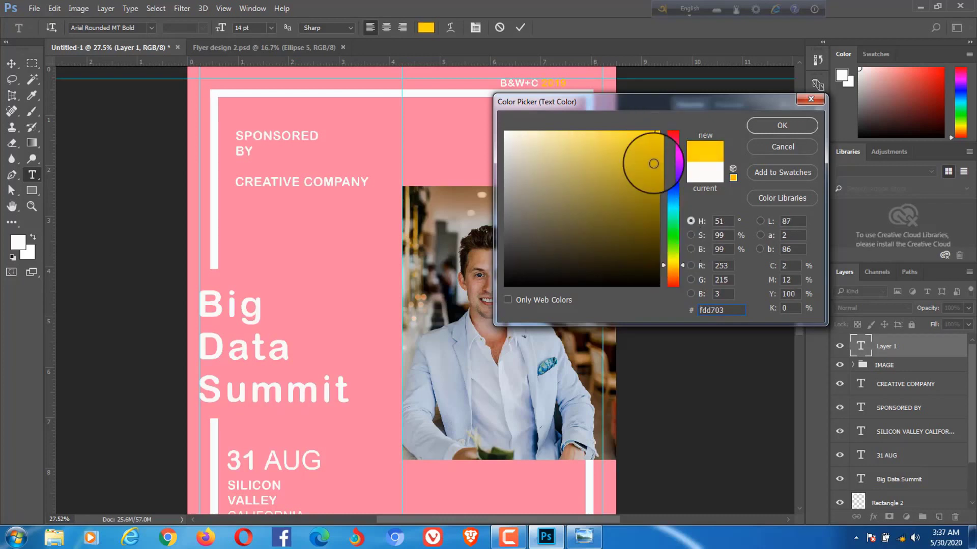
{"action": "left_click", "coordinate": [654, 132]}
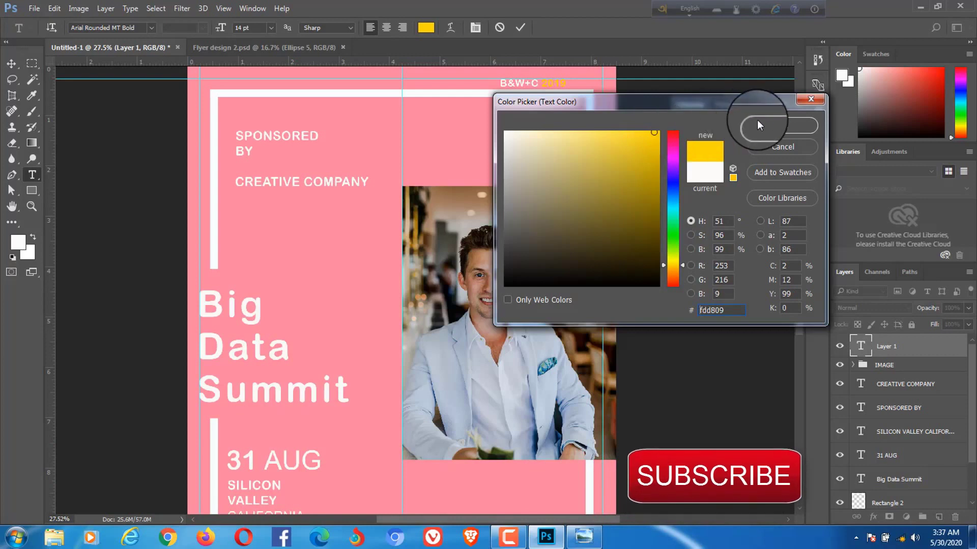
{"action": "left_click", "coordinate": [757, 124]}
Commit the text and nudge the 'B&W+C 2019' line slightly right
{"action": "left_click", "coordinate": [783, 106]}
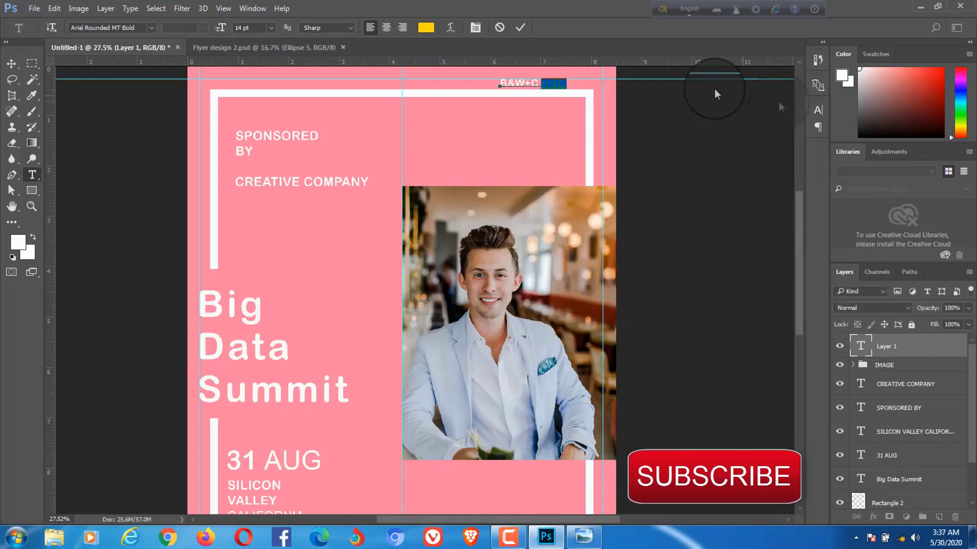
{"action": "left_click", "coordinate": [11, 63]}
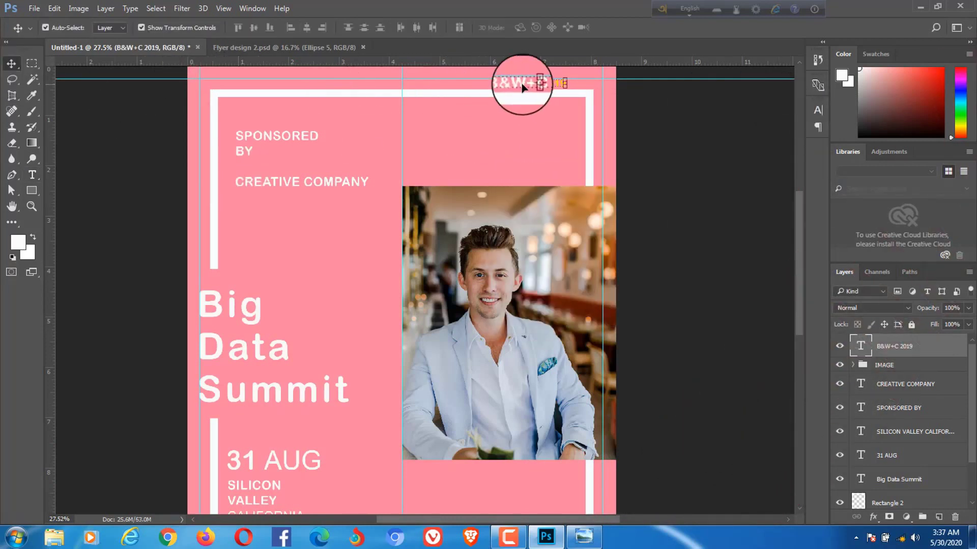
{"action": "left_click_drag", "start_coordinate": [522, 87], "coordinate": [543, 89]}
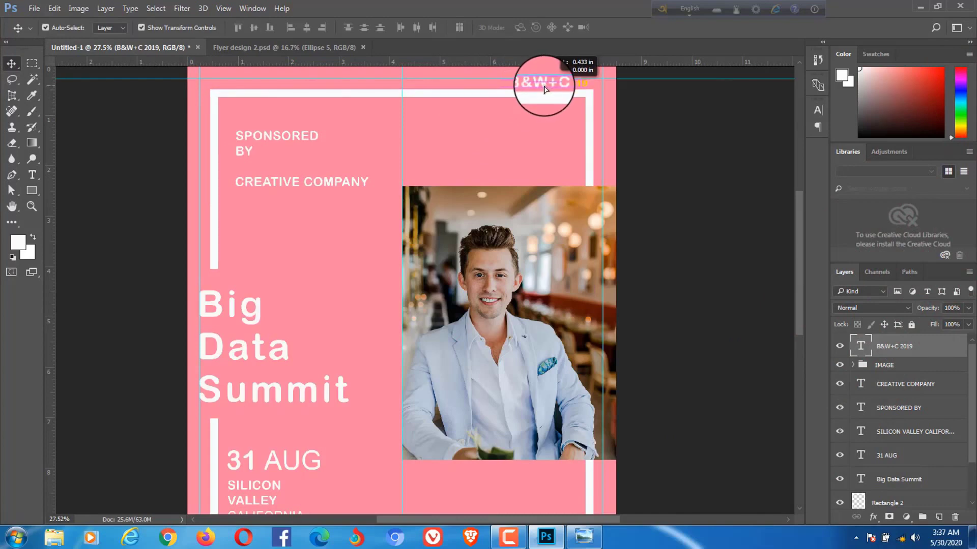
{"action": "left_click_drag", "start_coordinate": [543, 89], "coordinate": [548, 88]}
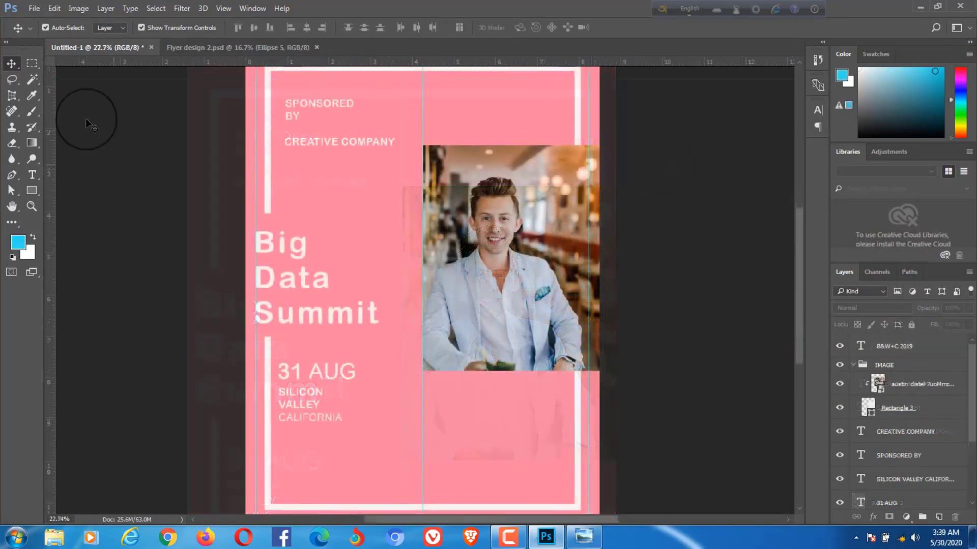
Draw a cyan rectangle starting at the photo's top-left corner
{"action": "left_click", "coordinate": [31, 190]}
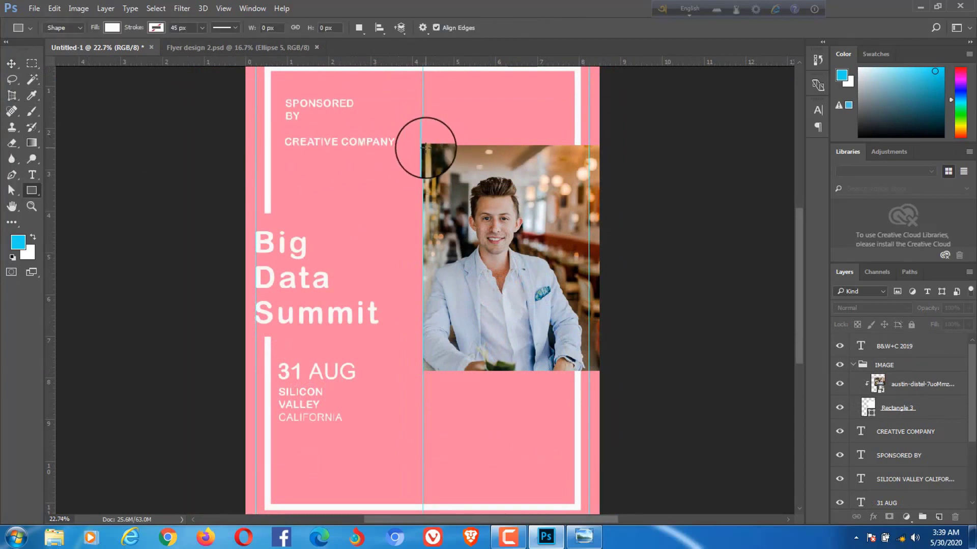
{"action": "left_click", "coordinate": [111, 28]}
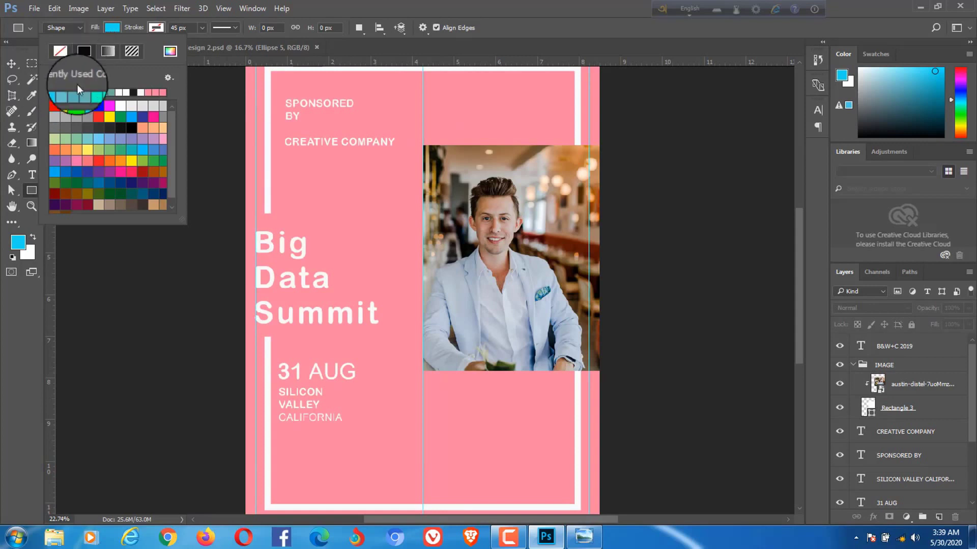
{"action": "left_click", "coordinate": [105, 29]}
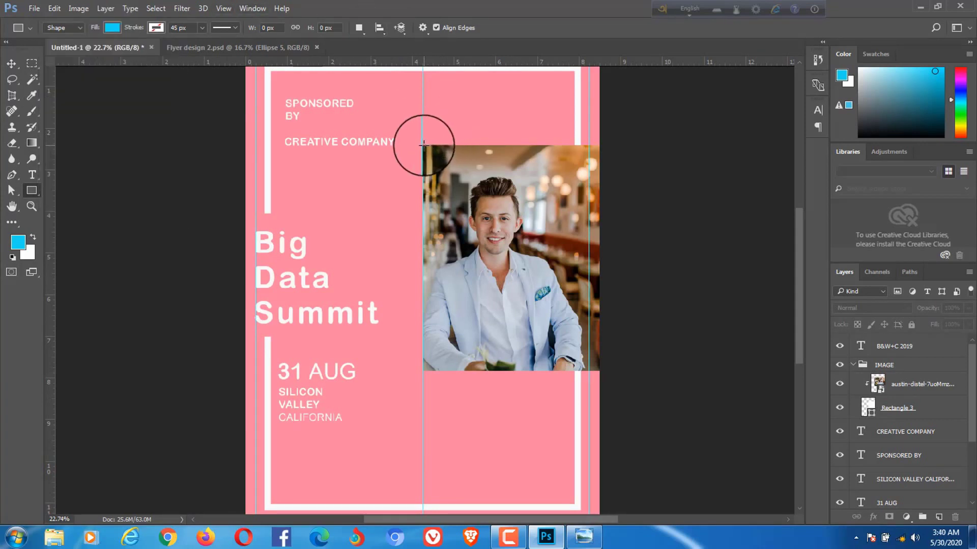
{"action": "left_click_drag", "start_coordinate": [423, 146], "coordinate": [539, 305]}
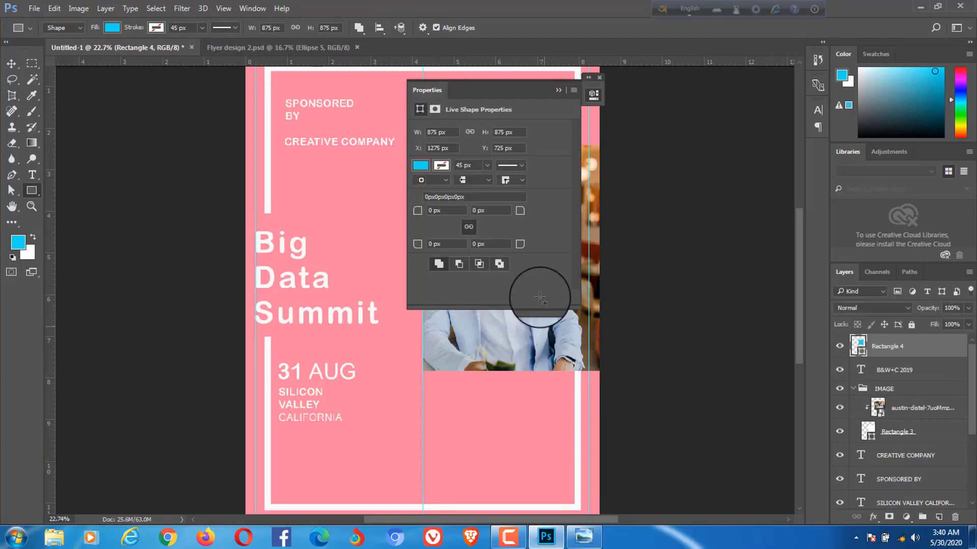
{"action": "left_click", "coordinate": [561, 92]}
{"action": "left_click", "coordinate": [554, 151]}
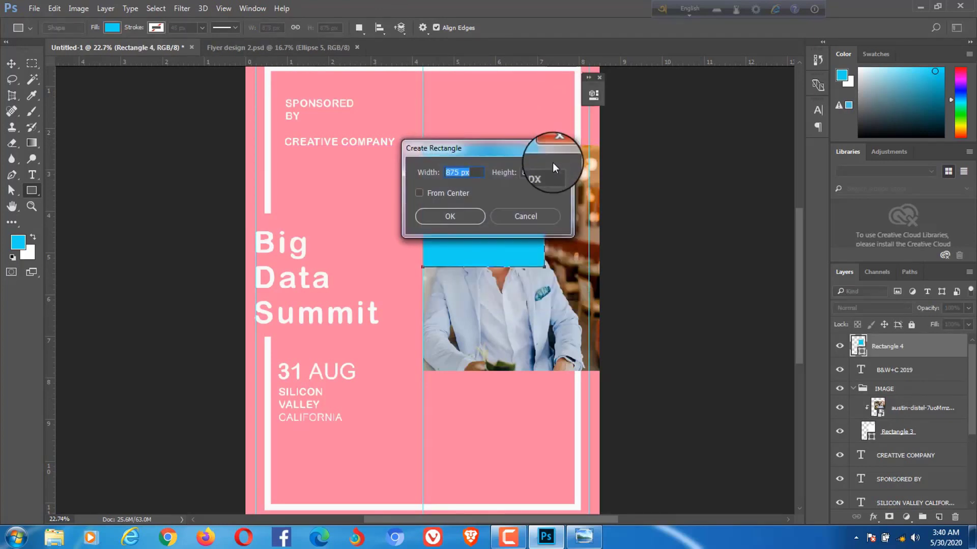
{"action": "left_click", "coordinate": [536, 217]}
Stretch the cyan rectangle to the page edge and down over the photo area
{"action": "key", "text": "ctrl+t"}
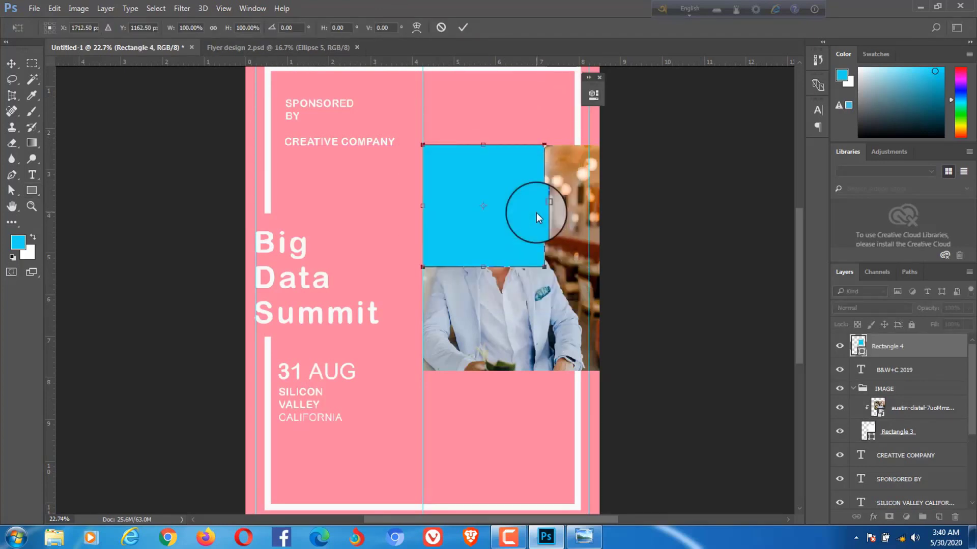
{"action": "left_click_drag", "start_coordinate": [544, 206], "coordinate": [608, 206]}
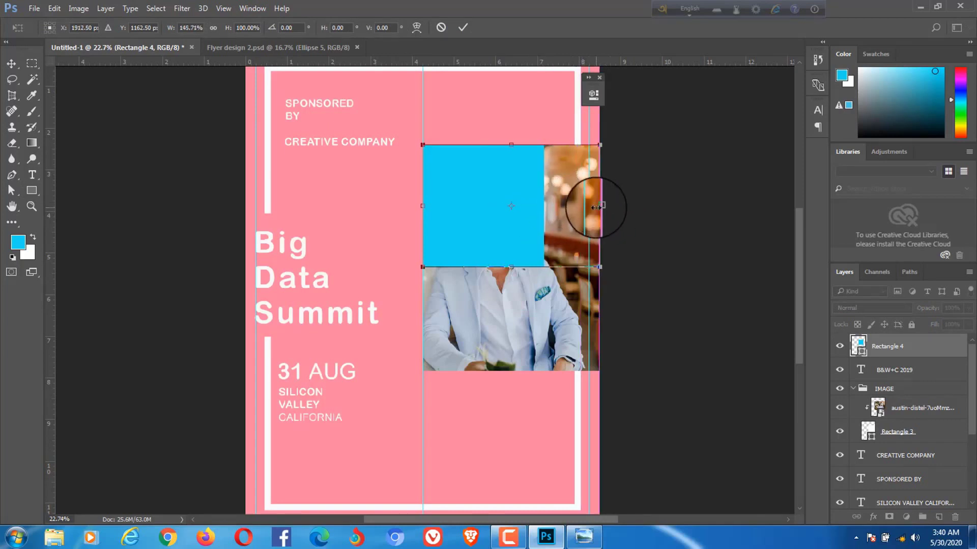
{"action": "left_click_drag", "start_coordinate": [510, 267], "coordinate": [509, 378]}
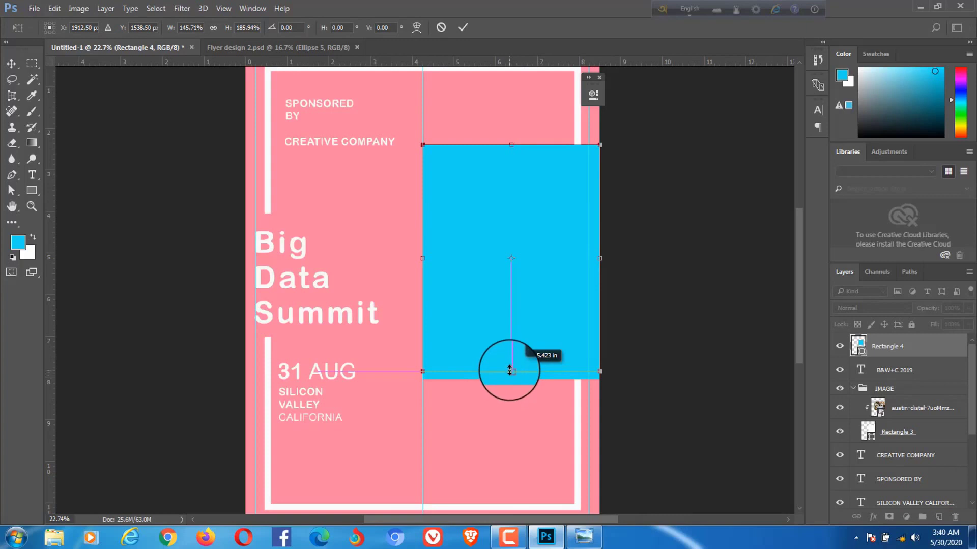
{"action": "left_click_drag", "start_coordinate": [509, 375], "coordinate": [509, 369]}
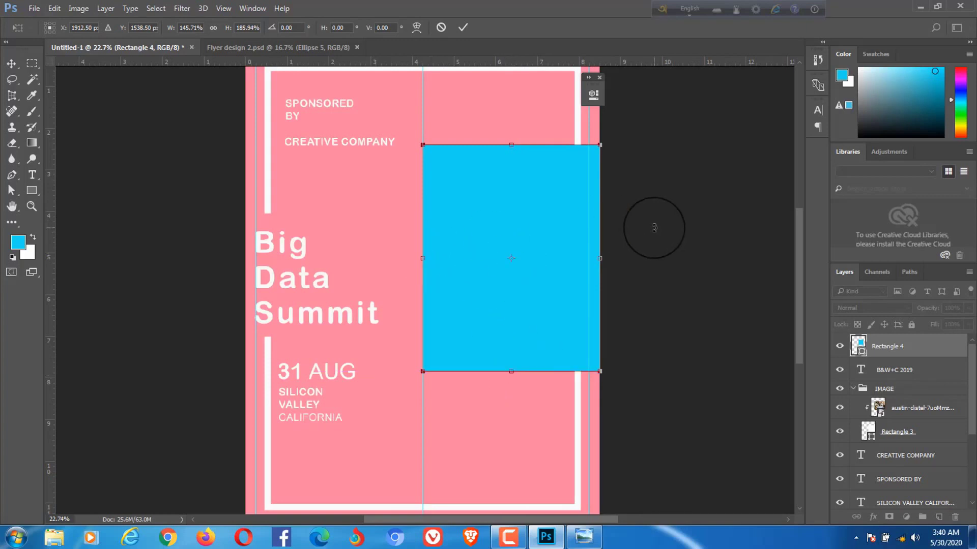
Commit the rectangle's size and set Rectangle 4's opacity to 50%
{"action": "key", "text": "Return"}
{"action": "left_click", "coordinate": [11, 63]}
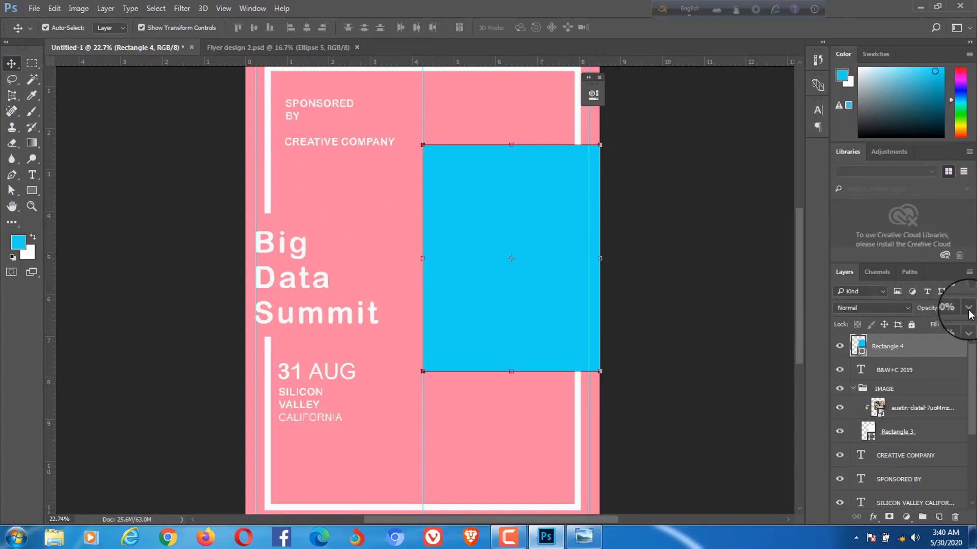
{"action": "left_click_drag", "start_coordinate": [968, 314], "coordinate": [942, 322]}
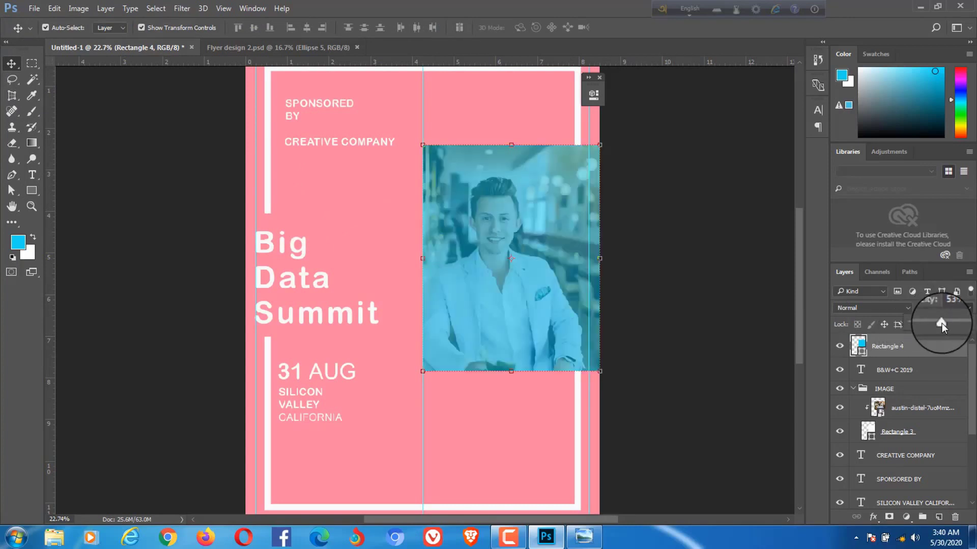
{"action": "type", "text": "50"}
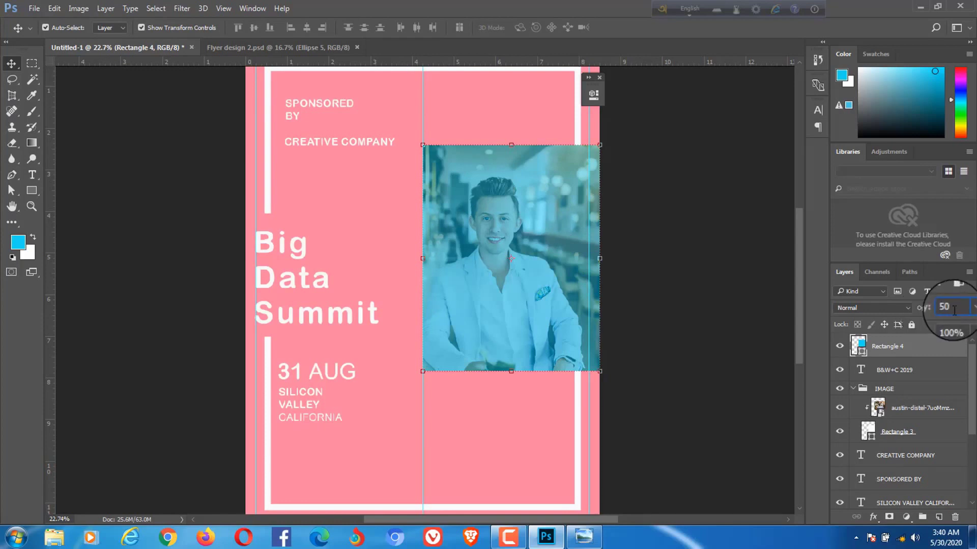
{"action": "key", "text": "BackSpace"}
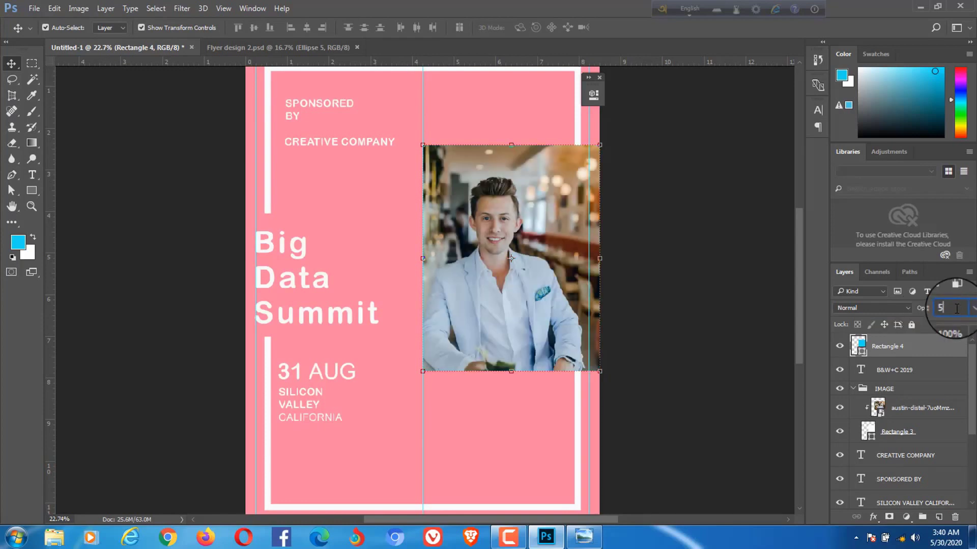
{"action": "type", "text": "5"}
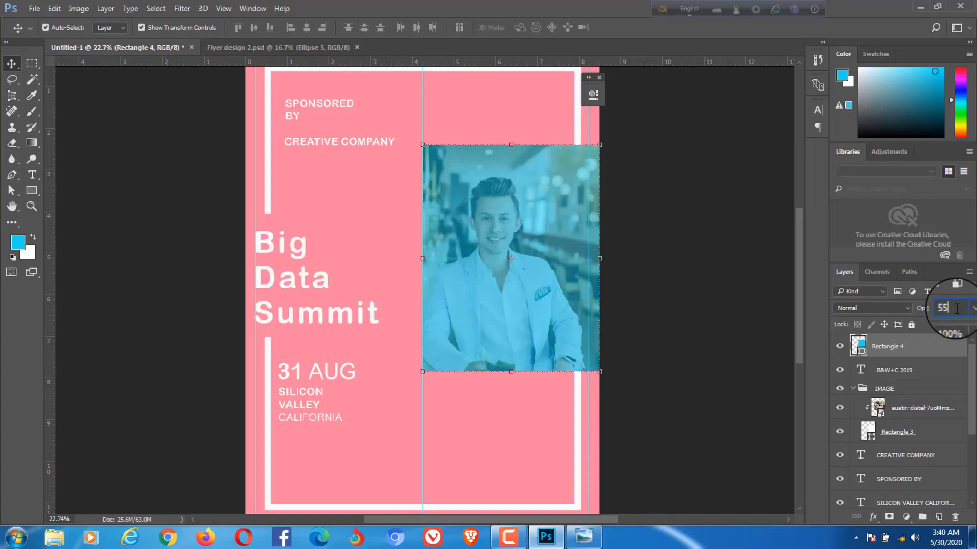
{"action": "key", "text": "BackSpace"}
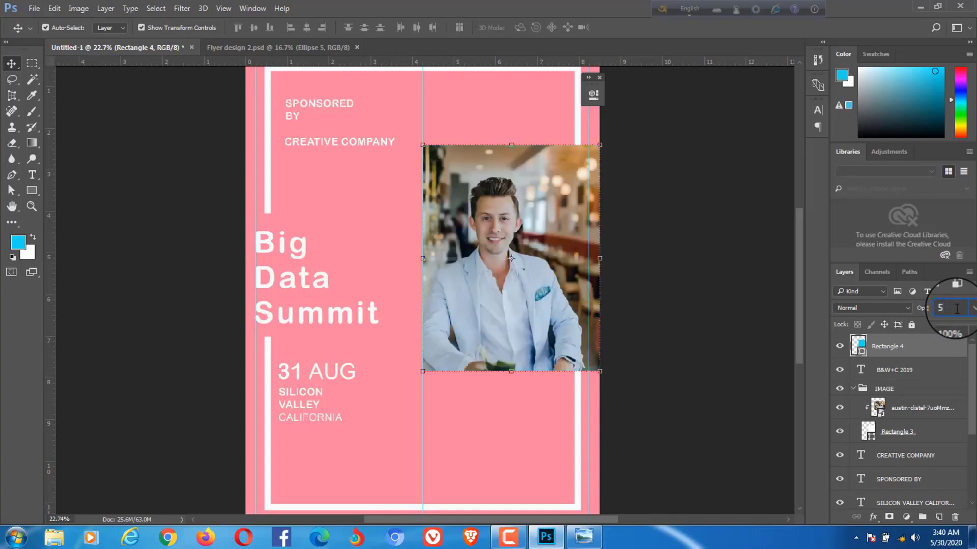
{"action": "type", "text": "0"}
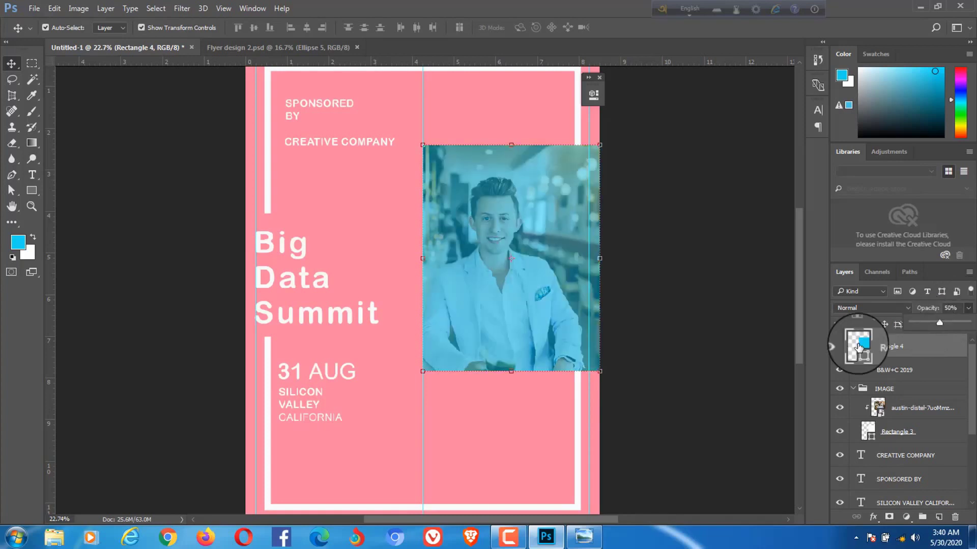
Move Rectangle 4 into the IMAGE group above the photo layer
{"action": "left_click", "coordinate": [723, 285]}
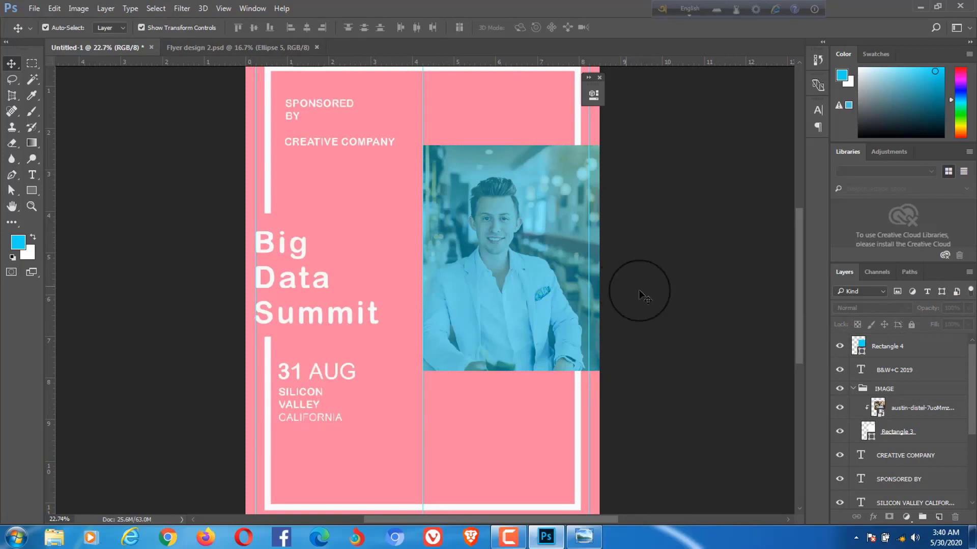
{"action": "left_click_drag", "start_coordinate": [897, 351], "coordinate": [893, 399]}
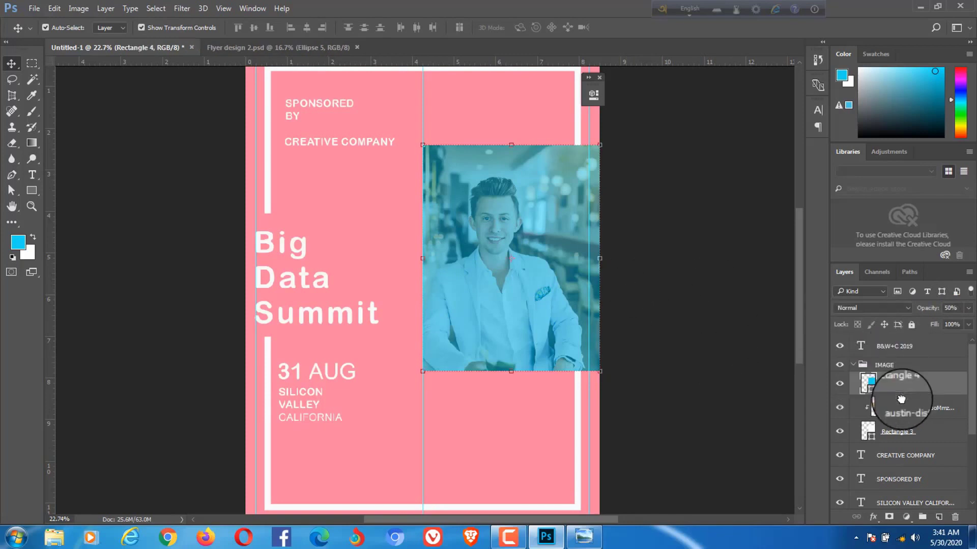
{"action": "left_click", "coordinate": [741, 329]}
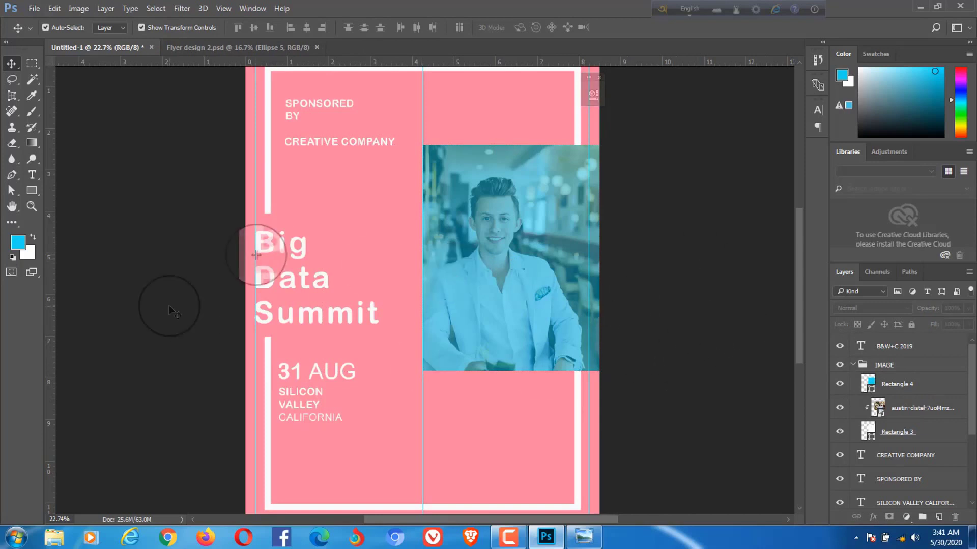
Type a 'Description:' text line below the photo and select it
{"action": "left_click", "coordinate": [32, 175]}
{"action": "left_click", "coordinate": [818, 111]}
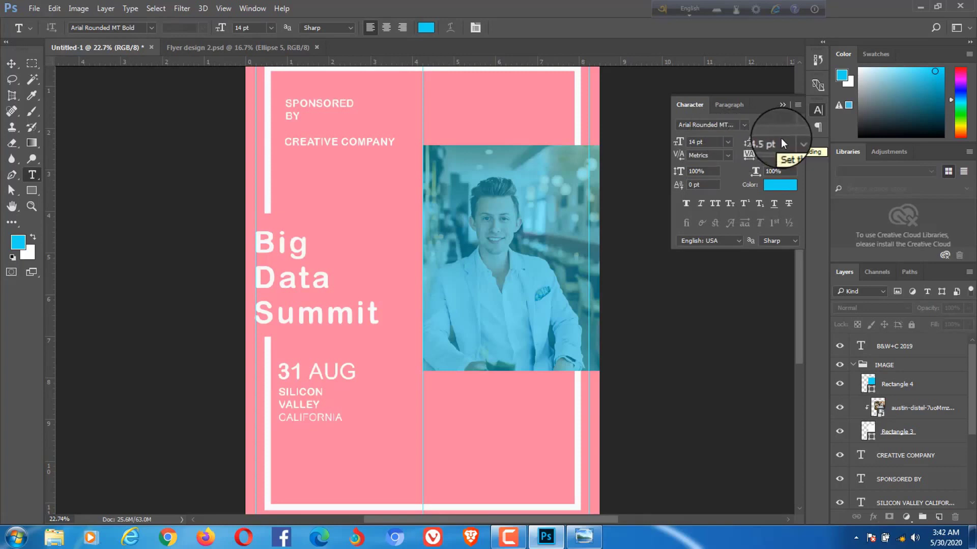
{"action": "left_click", "coordinate": [749, 144]}
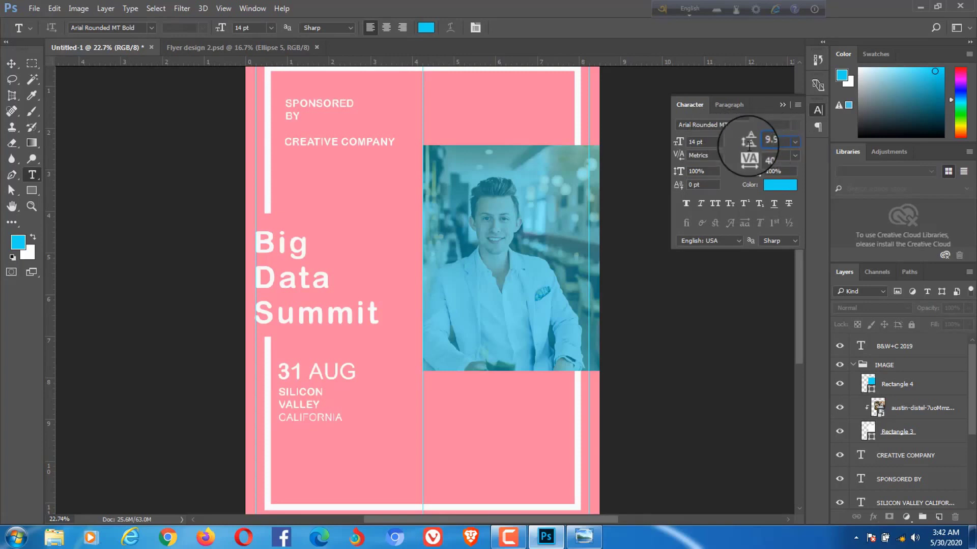
{"action": "left_click", "coordinate": [745, 154]}
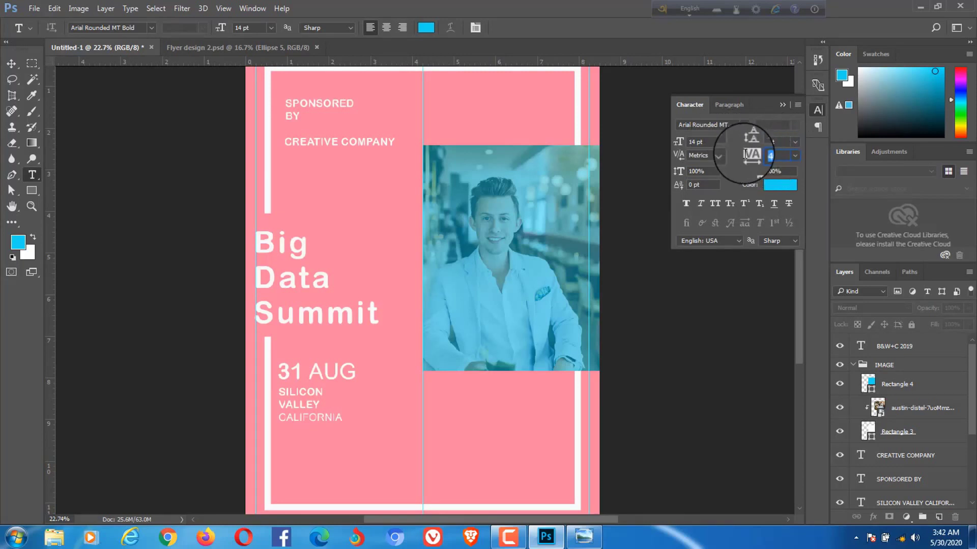
{"action": "type", "text": "20"}
{"action": "left_click", "coordinate": [781, 104]}
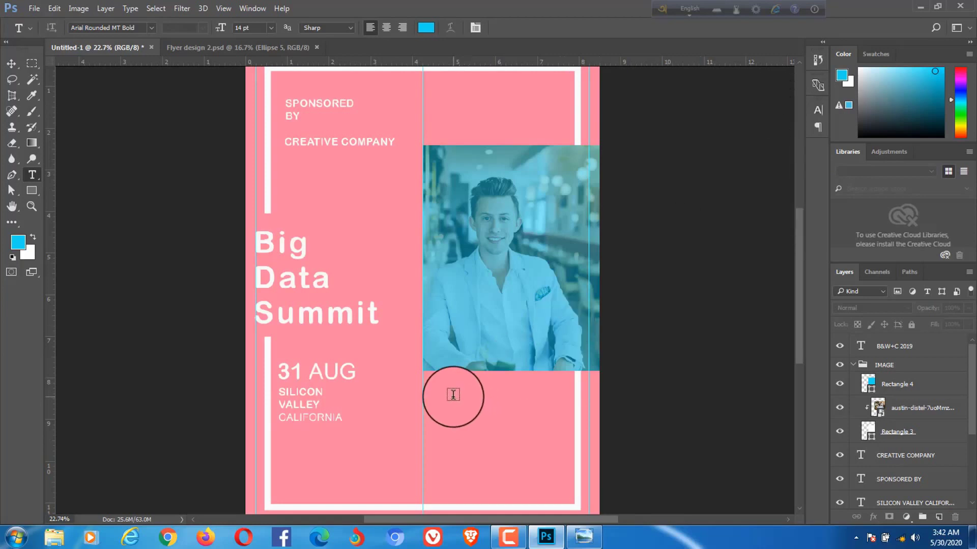
{"action": "left_click", "coordinate": [446, 395]}
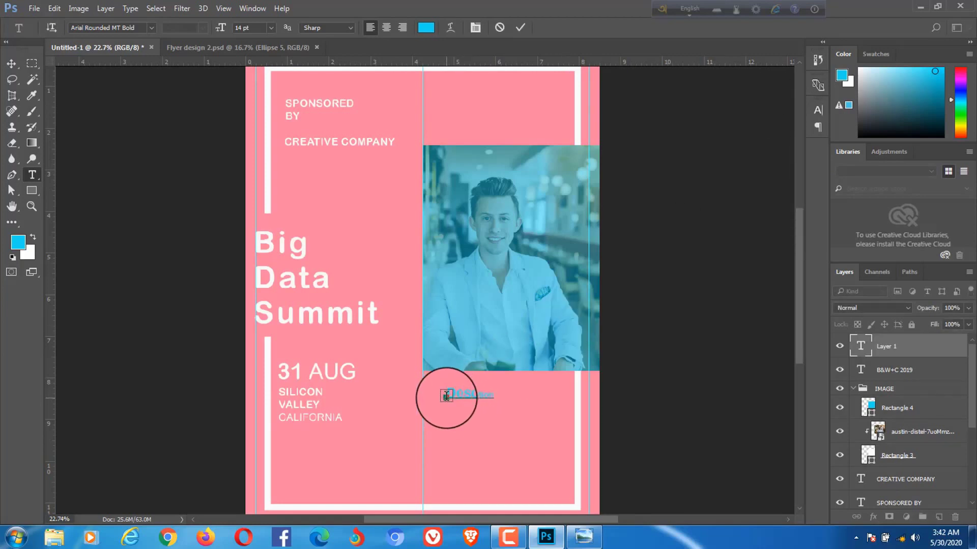
{"action": "left_click_drag", "start_coordinate": [446, 395], "coordinate": [497, 394]}
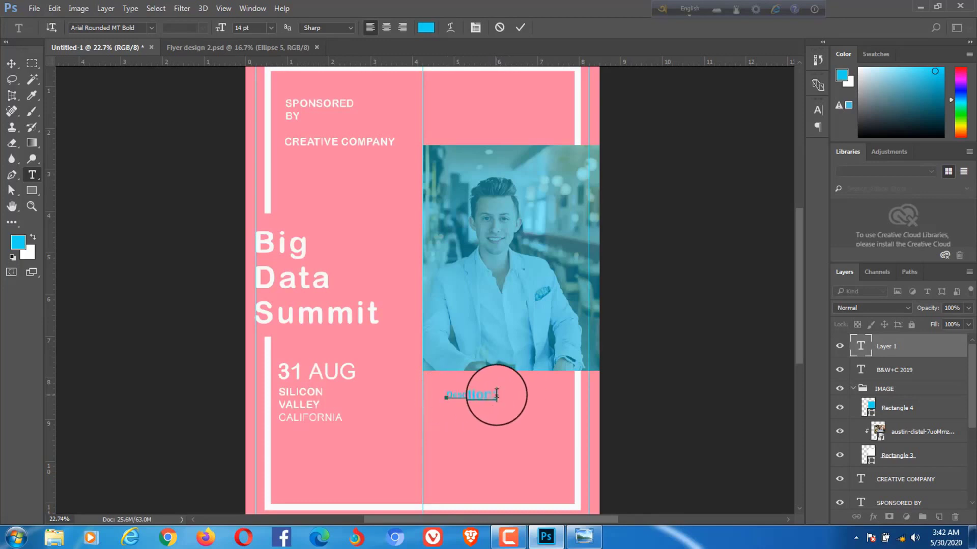
Make the 'Description:' text white
{"action": "left_click", "coordinate": [818, 110]}
{"action": "left_click", "coordinate": [776, 186]}
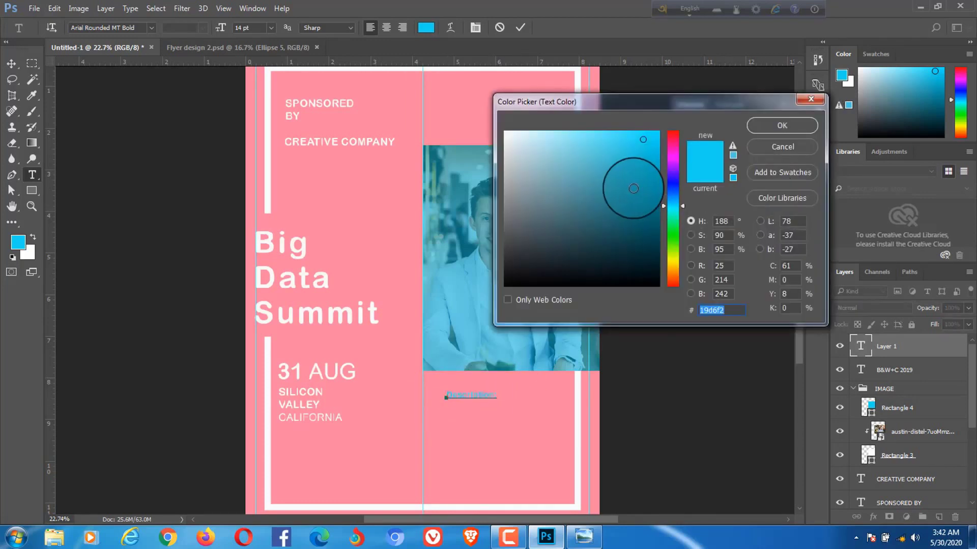
{"action": "left_click", "coordinate": [506, 133]}
{"action": "left_click", "coordinate": [784, 124]}
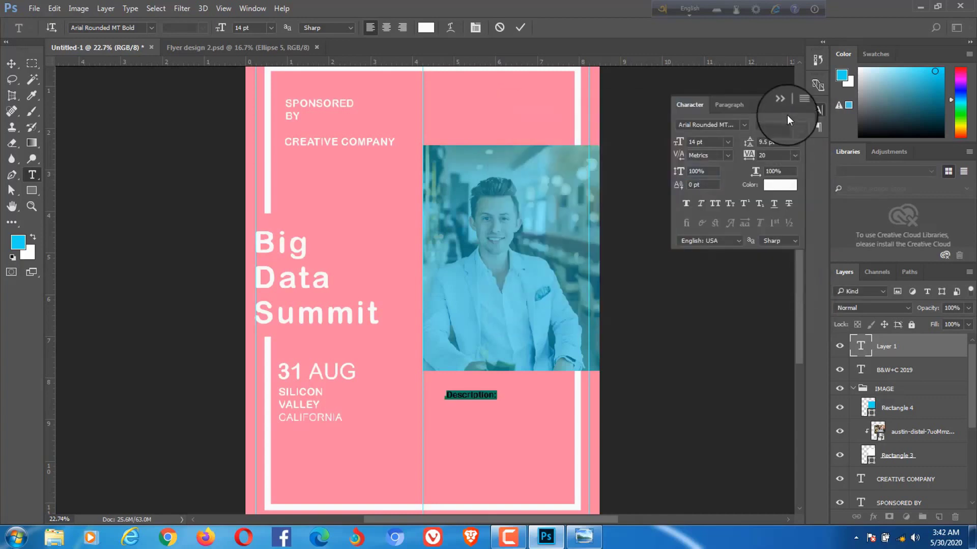
Nudge the 'Description:' heading up and left just under the photo
{"action": "left_click", "coordinate": [11, 63]}
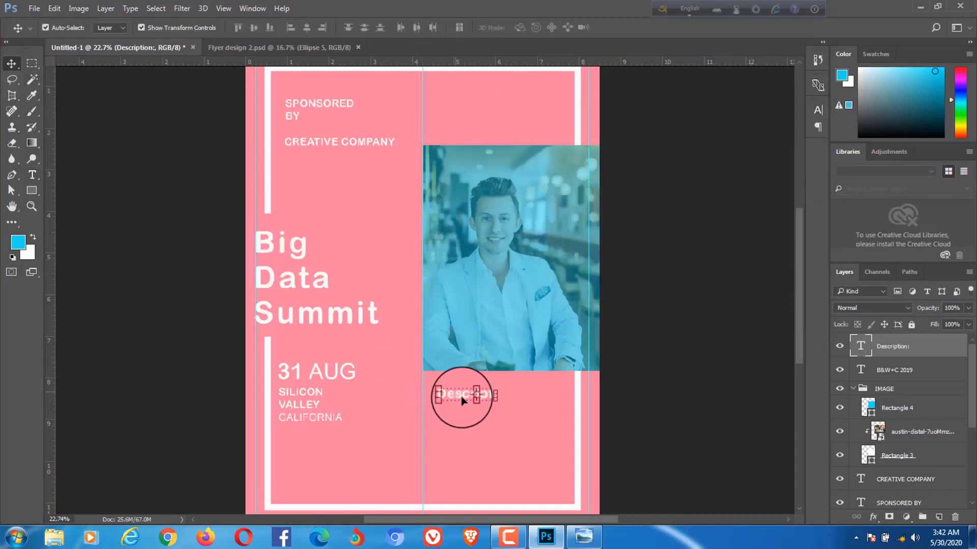
{"action": "left_click_drag", "start_coordinate": [457, 398], "coordinate": [454, 393]}
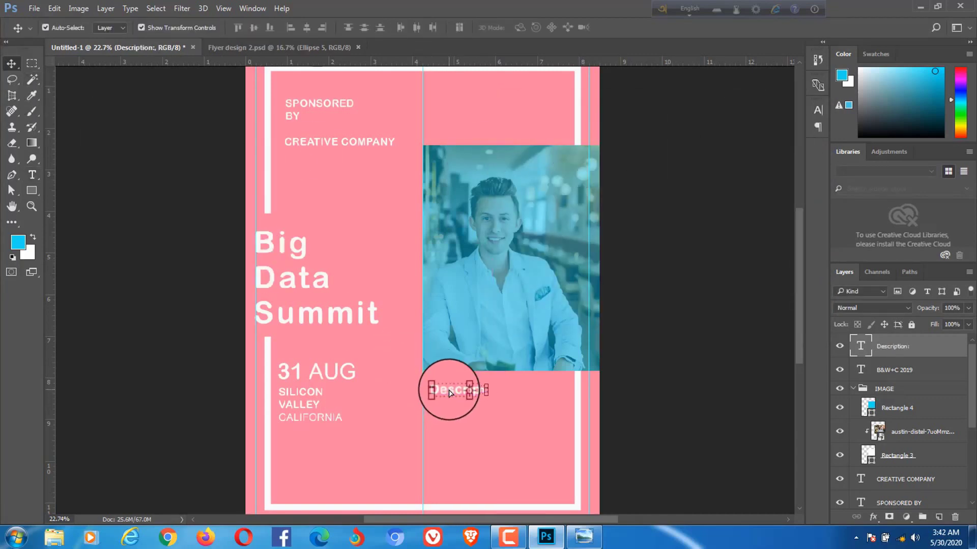
{"action": "key", "text": "ctrl+t"}
{"action": "key", "text": "Return"}
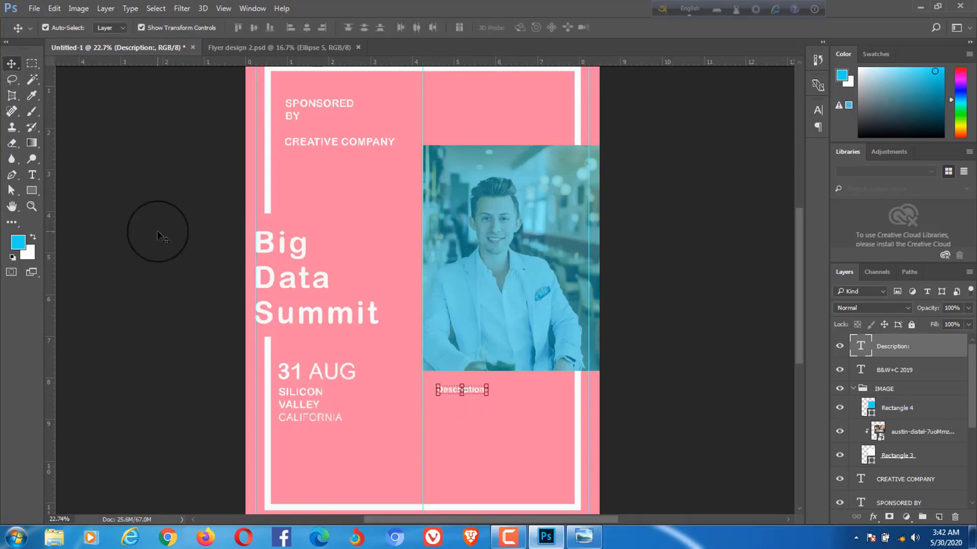
{"action": "left_click", "coordinate": [136, 227]}
Set the type to Arial Regular, 12 pt, 25 pt leading and 0 tracking
{"action": "left_click", "coordinate": [33, 176]}
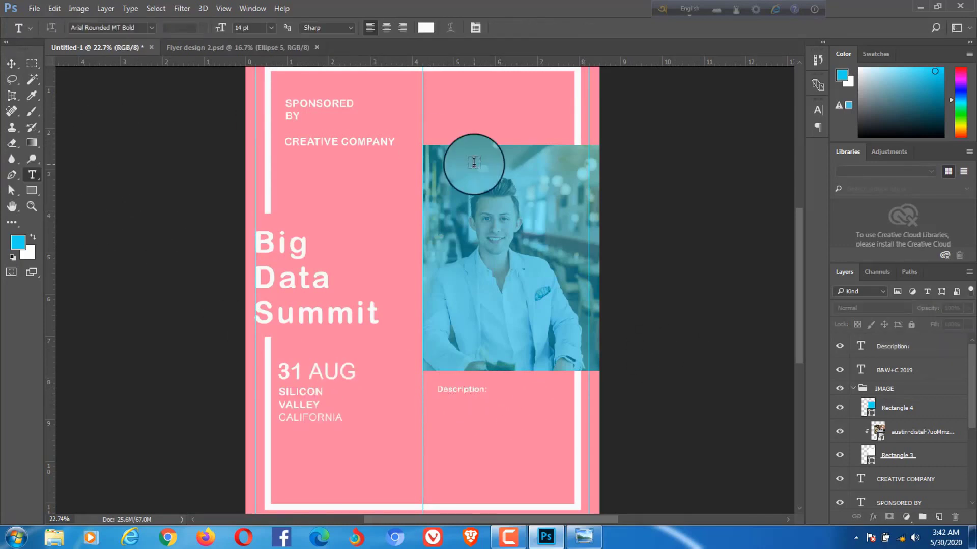
{"action": "left_click", "coordinate": [817, 110]}
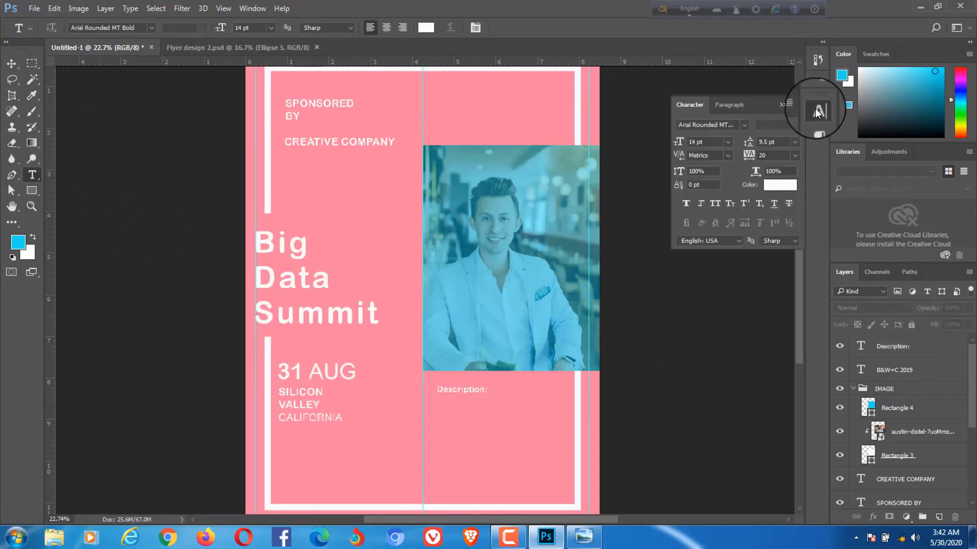
{"action": "double_click", "coordinate": [710, 142]}
{"action": "type", "text": "12"}
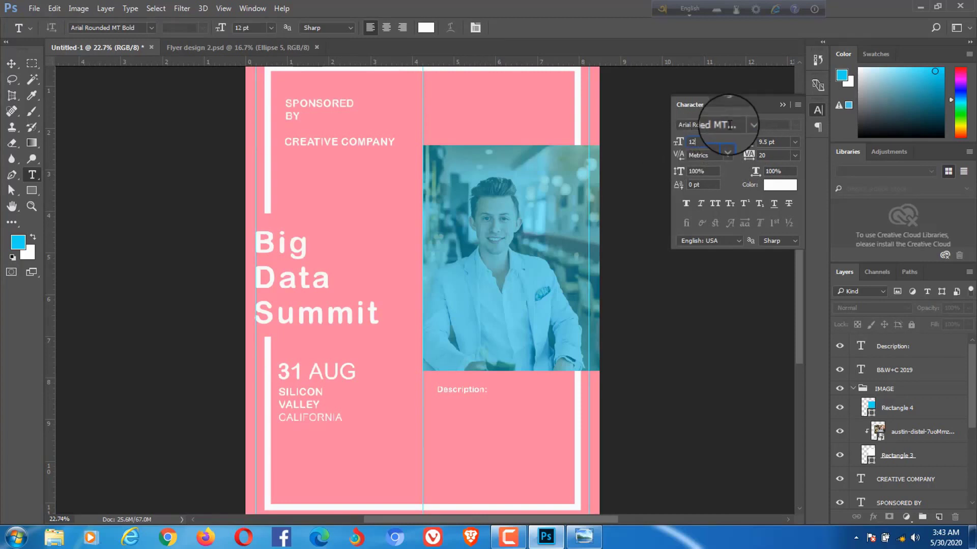
{"action": "left_click", "coordinate": [727, 125]}
{"action": "type", "text": "r"}
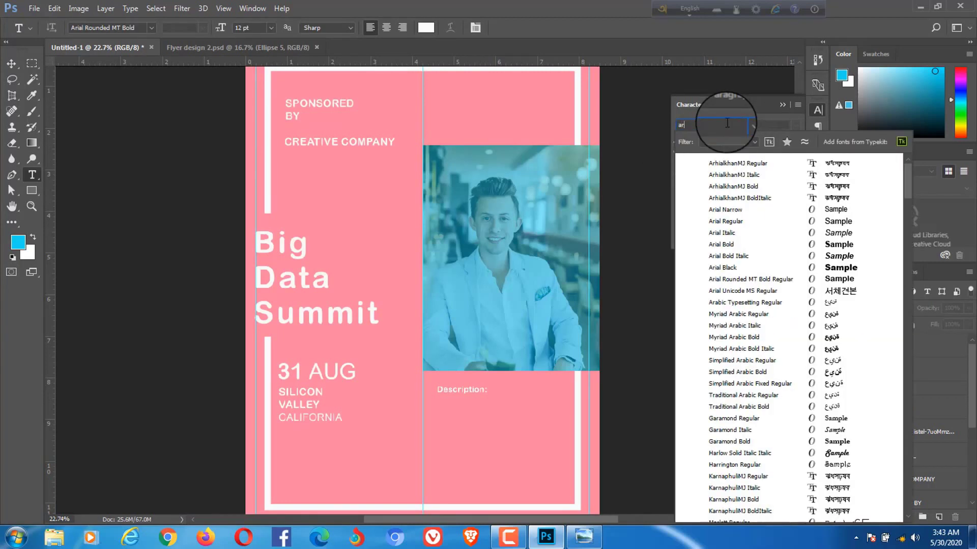
{"action": "left_click", "coordinate": [727, 221]}
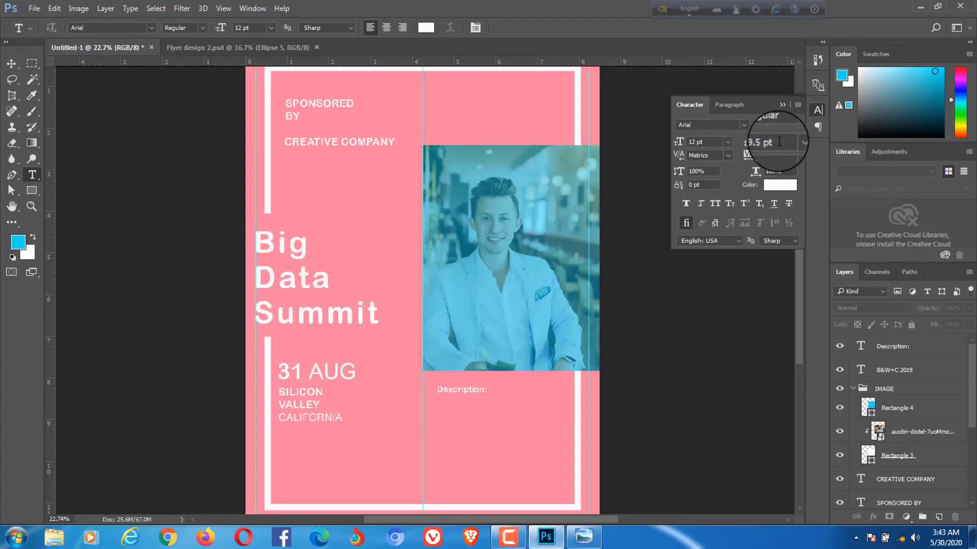
{"action": "type", "text": "3"}
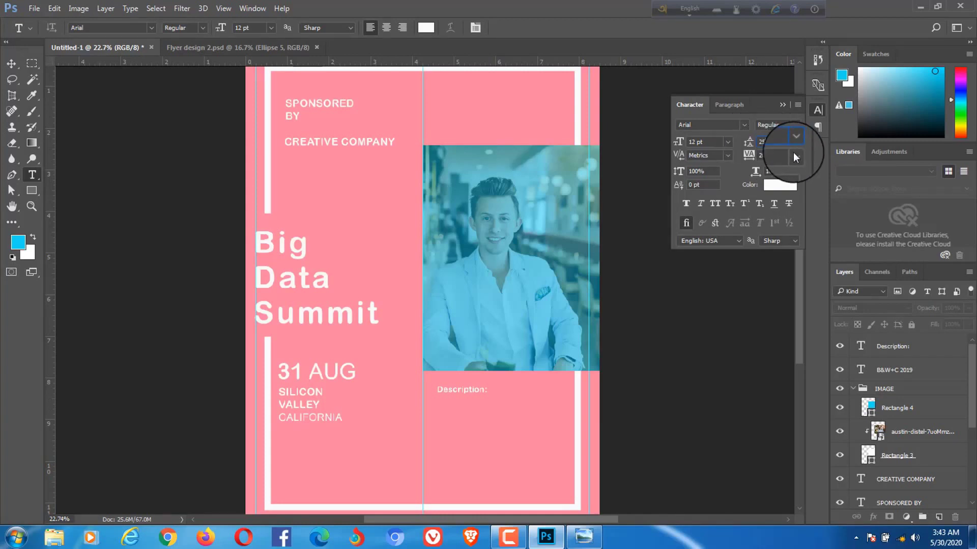
{"action": "left_click", "coordinate": [794, 155]}
{"action": "left_click", "coordinate": [780, 258]}
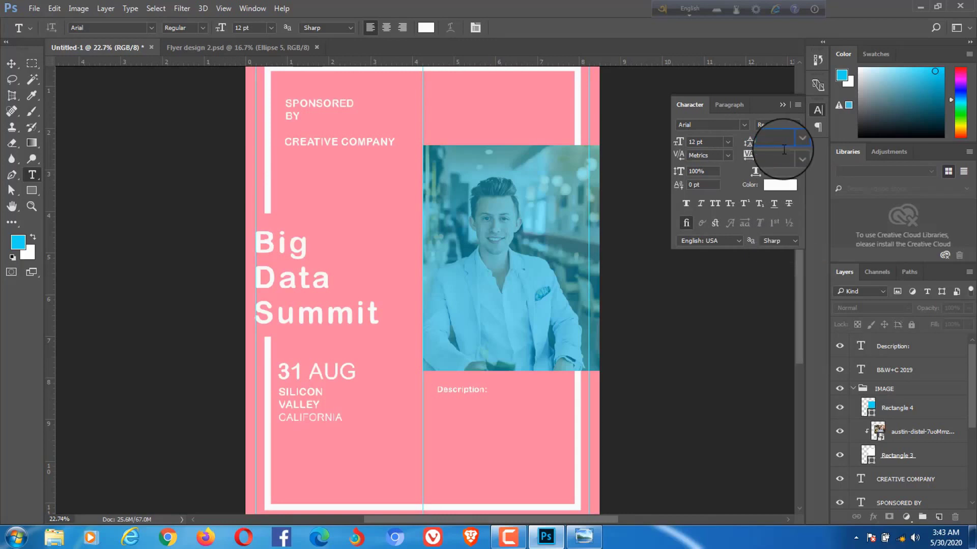
{"action": "left_click", "coordinate": [783, 104]}
{"action": "left_click", "coordinate": [130, 9]}
{"action": "mouse_move", "coordinate": [159, 217]}
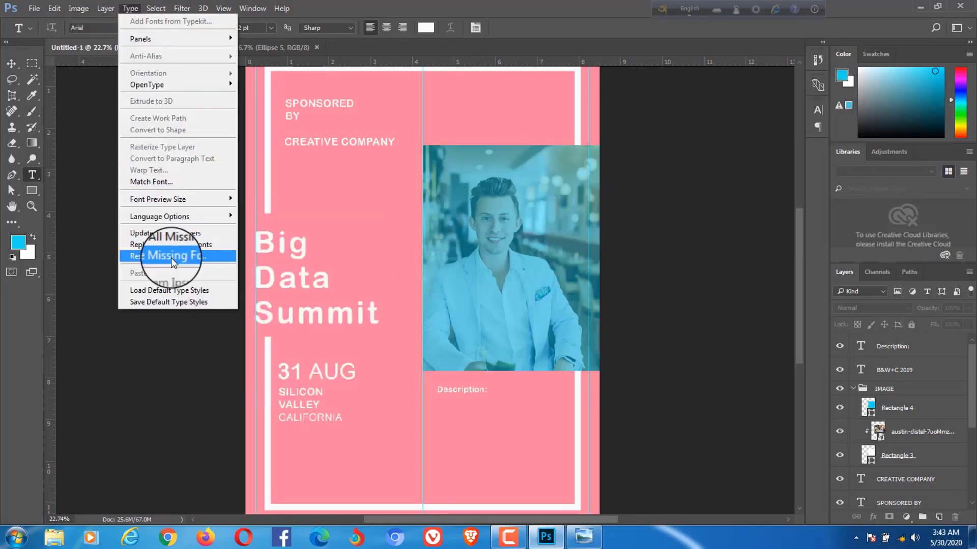
{"action": "left_click", "coordinate": [131, 8]}
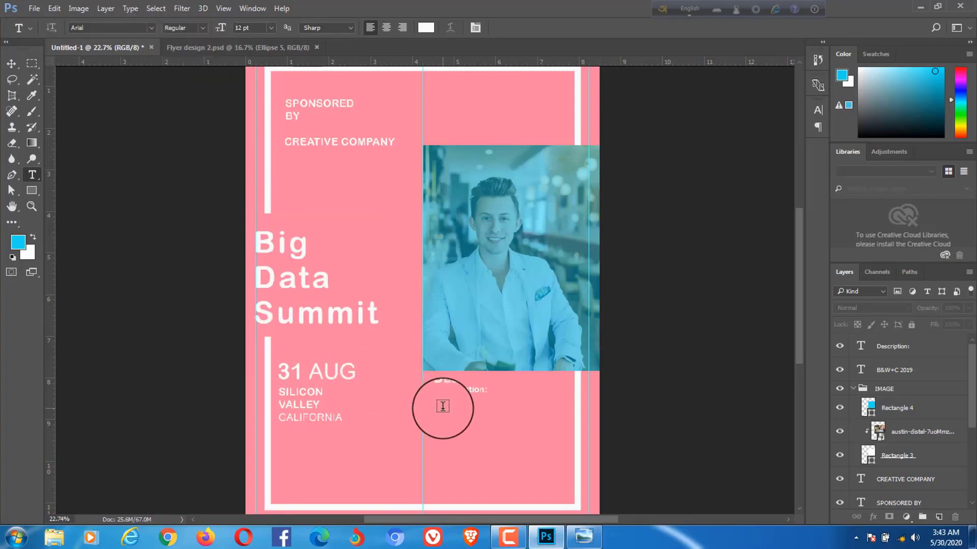
Fill a paragraph box under 'Description:' with Lorem Ipsum and resize it to reflow
{"action": "left_click_drag", "start_coordinate": [437, 408], "coordinate": [544, 457]}
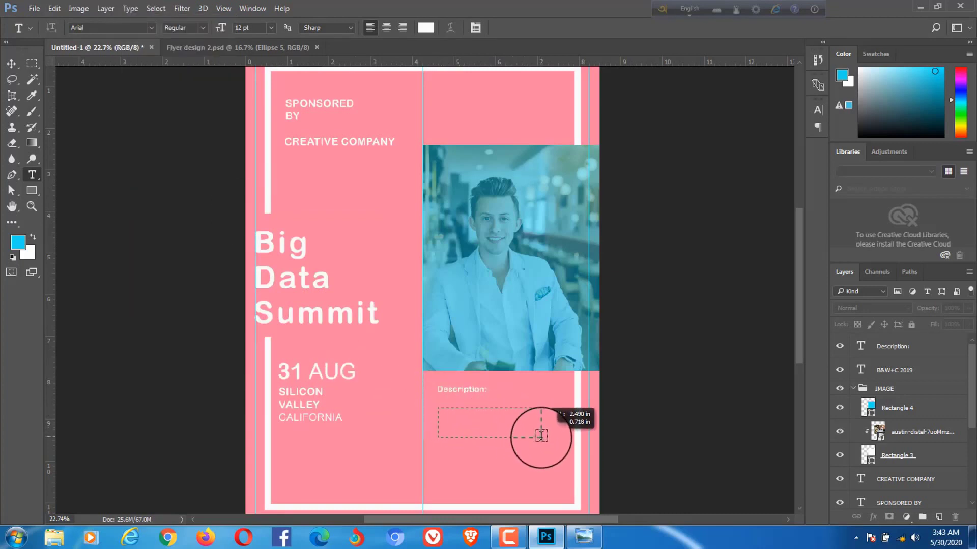
{"action": "left_click_drag", "start_coordinate": [545, 457], "coordinate": [568, 457]}
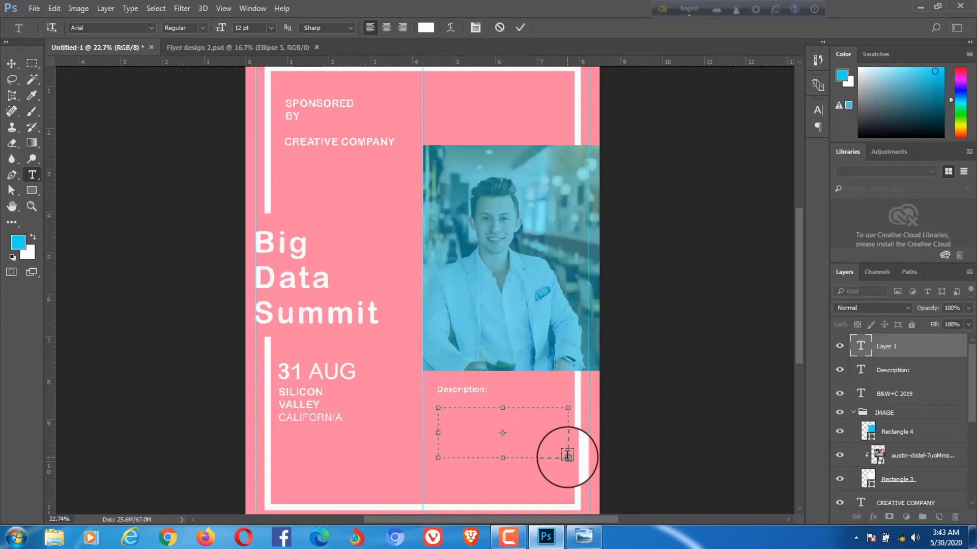
{"action": "left_click", "coordinate": [129, 10]}
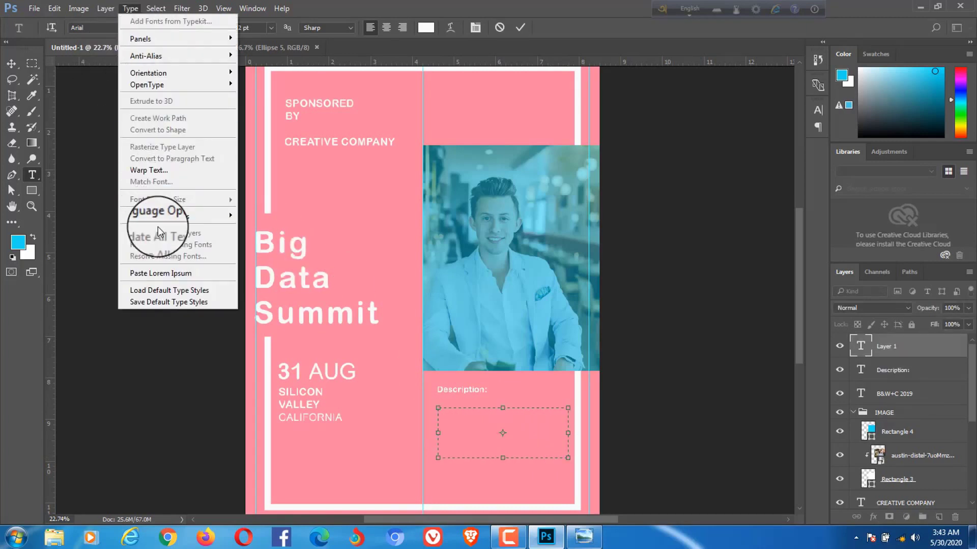
{"action": "left_click", "coordinate": [173, 273]}
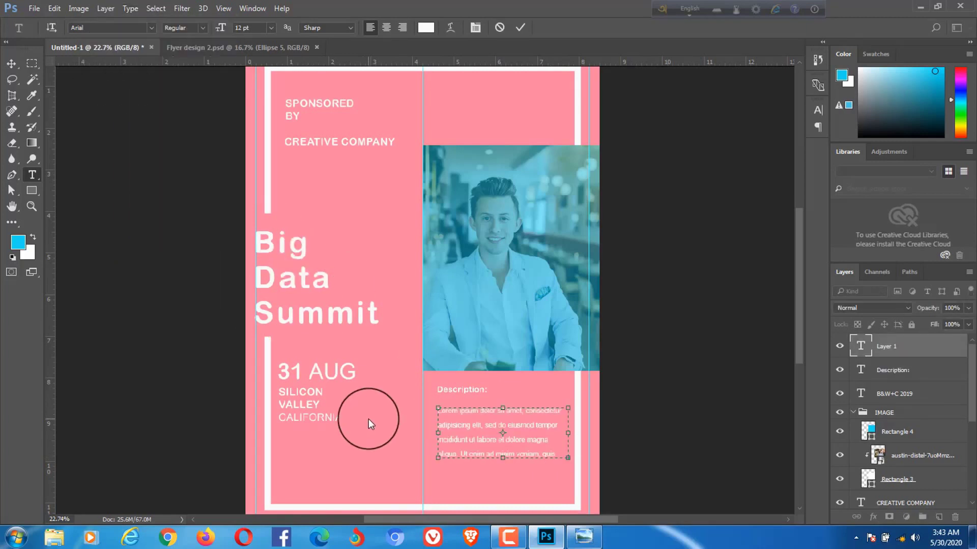
{"action": "left_click_drag", "start_coordinate": [568, 458], "coordinate": [573, 474]}
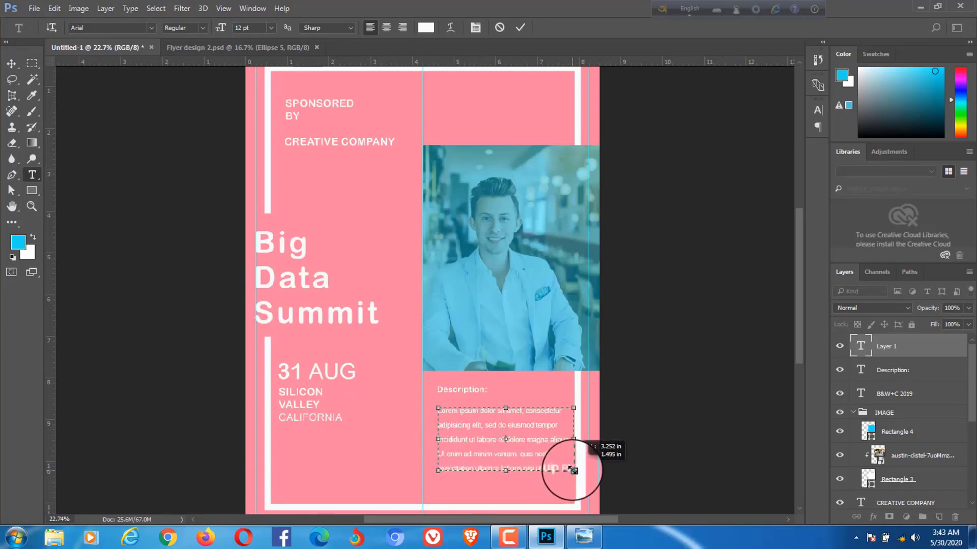
{"action": "left_click_drag", "start_coordinate": [574, 475], "coordinate": [570, 475]}
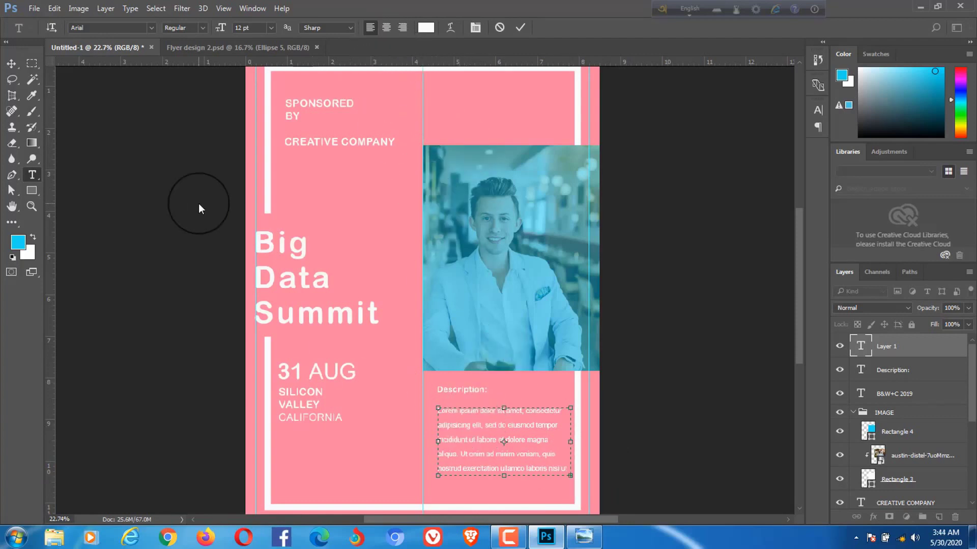
Commit the paragraph and nudge it up and left beneath the heading
{"action": "left_click", "coordinate": [10, 65]}
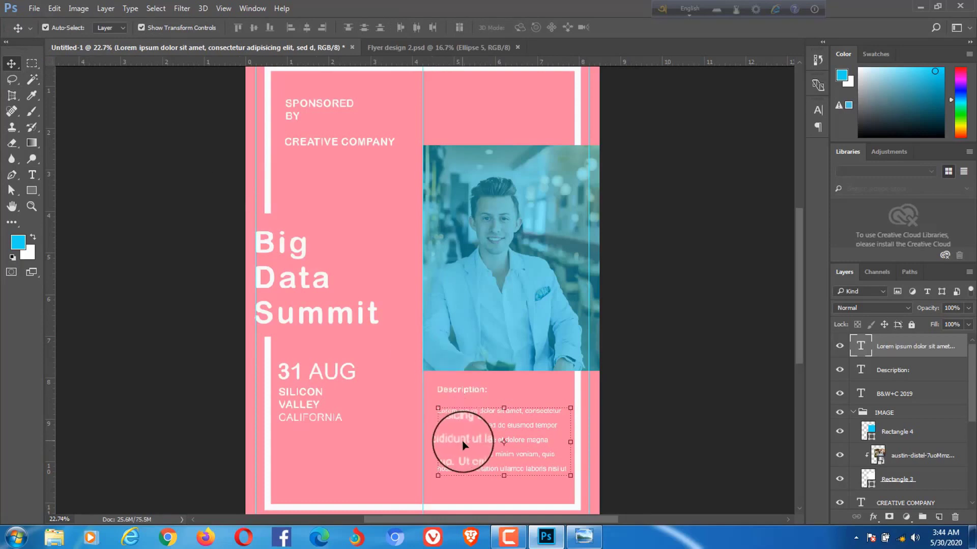
{"action": "left_click_drag", "start_coordinate": [464, 445], "coordinate": [463, 439]}
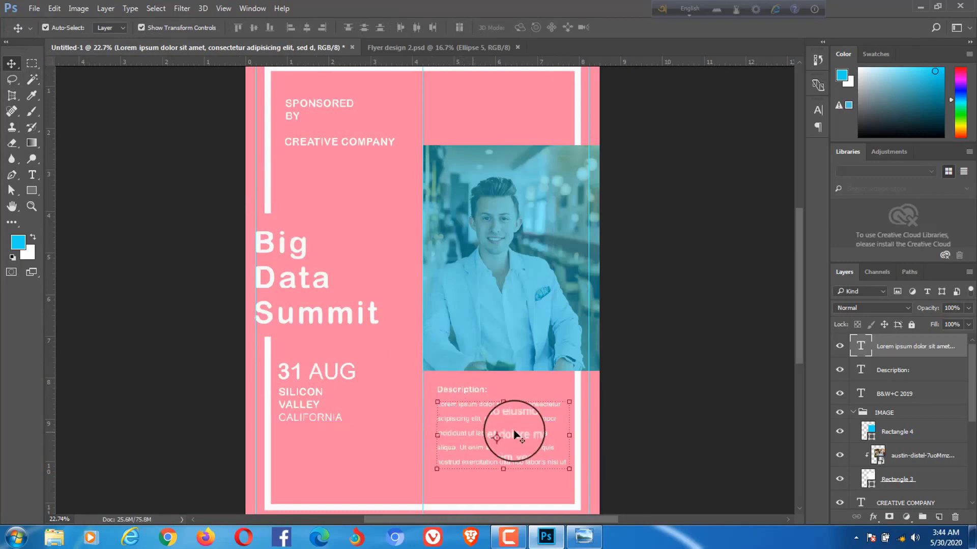
{"action": "left_click", "coordinate": [611, 442]}
{"action": "left_click", "coordinate": [32, 191]}
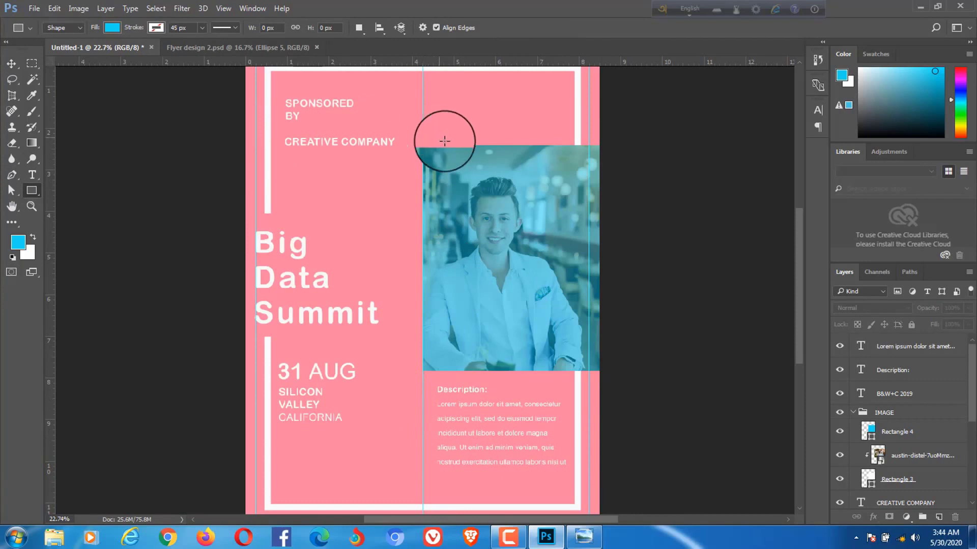
Draw a black rectangle across the photo's top edge, enlarge it, and set its opacity to 71%
{"action": "mouse_move", "coordinate": [423, 126]}
{"action": "left_mouse_down"}
{"action": "mouse_move", "coordinate": [456, 149]}
{"action": "mouse_move", "coordinate": [551, 174]}
{"action": "left_mouse_up"}
{"action": "left_click", "coordinate": [421, 166]}
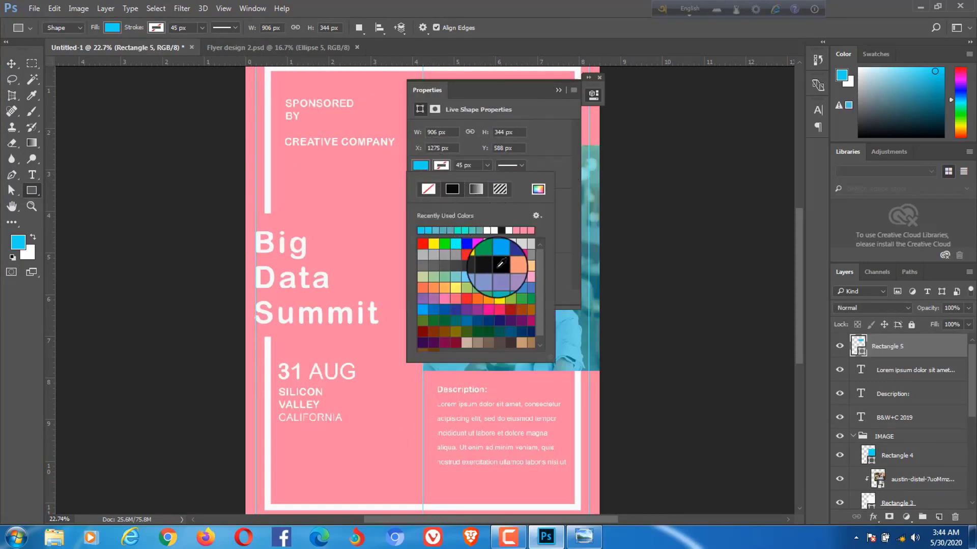
{"action": "left_click", "coordinate": [550, 97]}
{"action": "key", "text": "ctrl+t"}
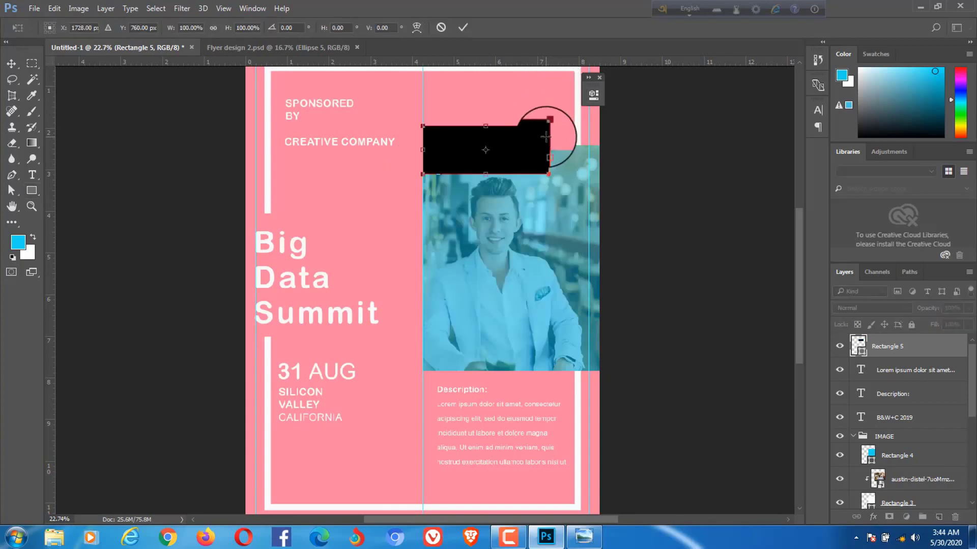
{"action": "left_click_drag", "start_coordinate": [549, 150], "coordinate": [560, 151]}
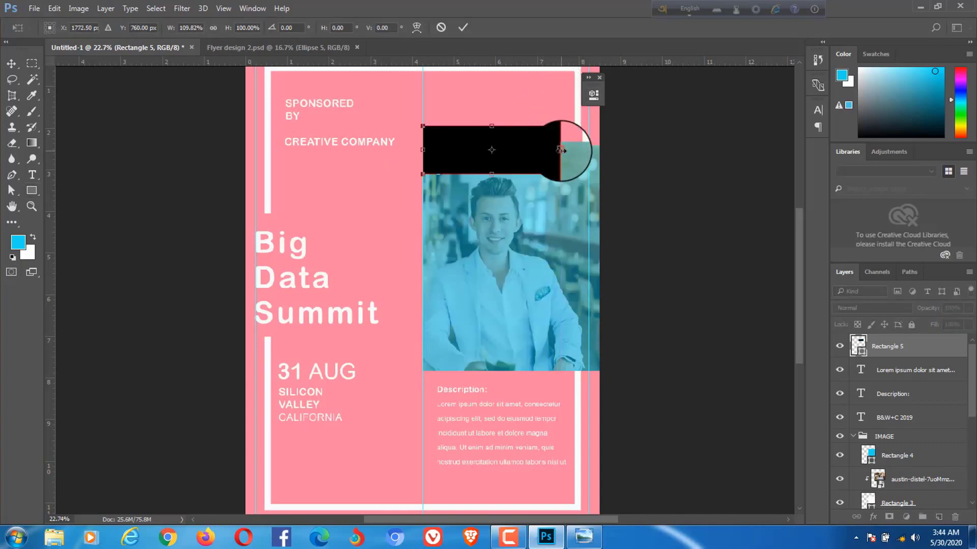
{"action": "left_click_drag", "start_coordinate": [493, 125], "coordinate": [494, 172]}
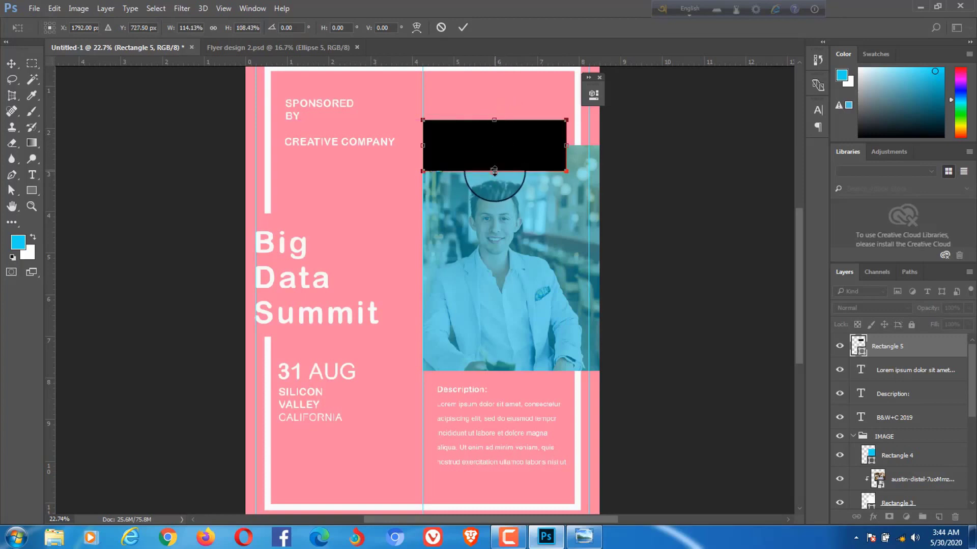
{"action": "key", "text": "Return"}
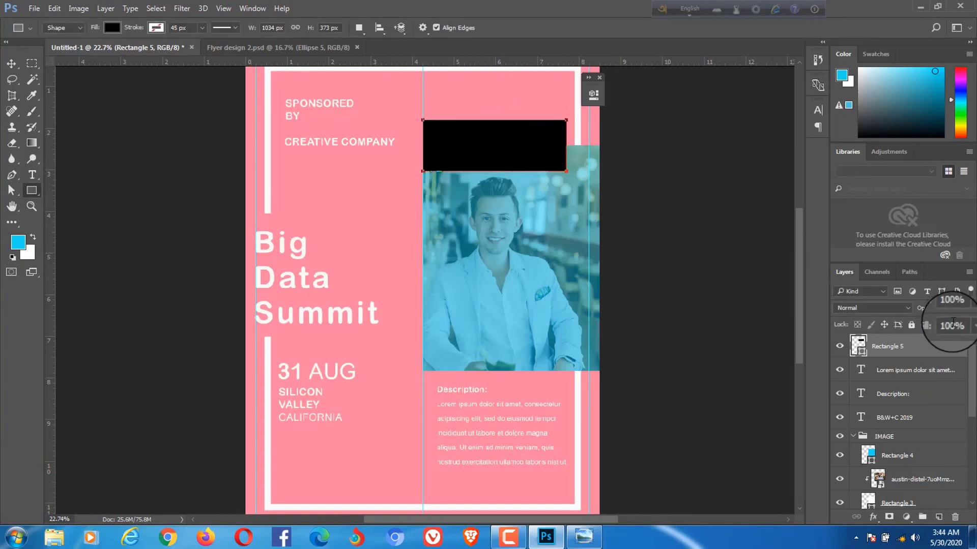
{"action": "left_click_drag", "start_coordinate": [969, 307], "coordinate": [946, 325]}
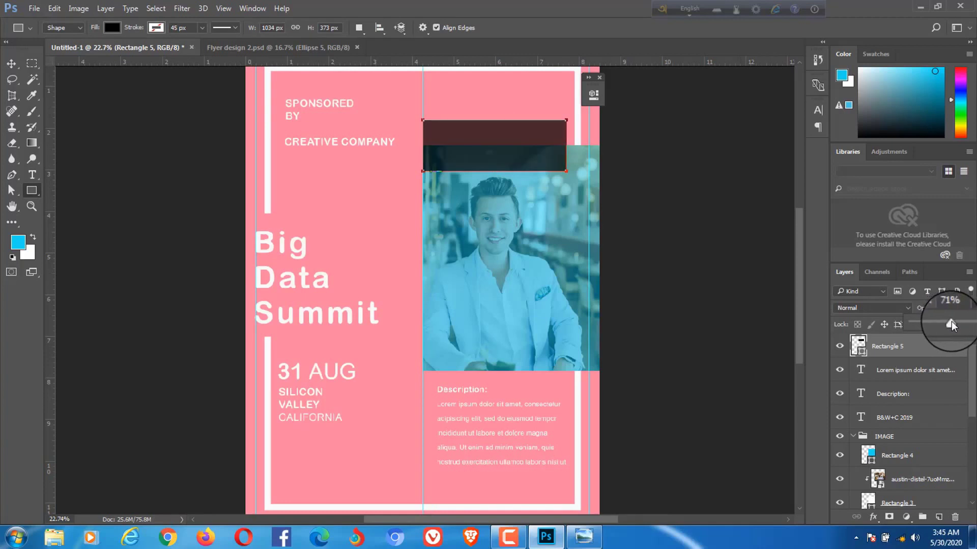
{"action": "left_click_drag", "start_coordinate": [950, 324], "coordinate": [951, 324]}
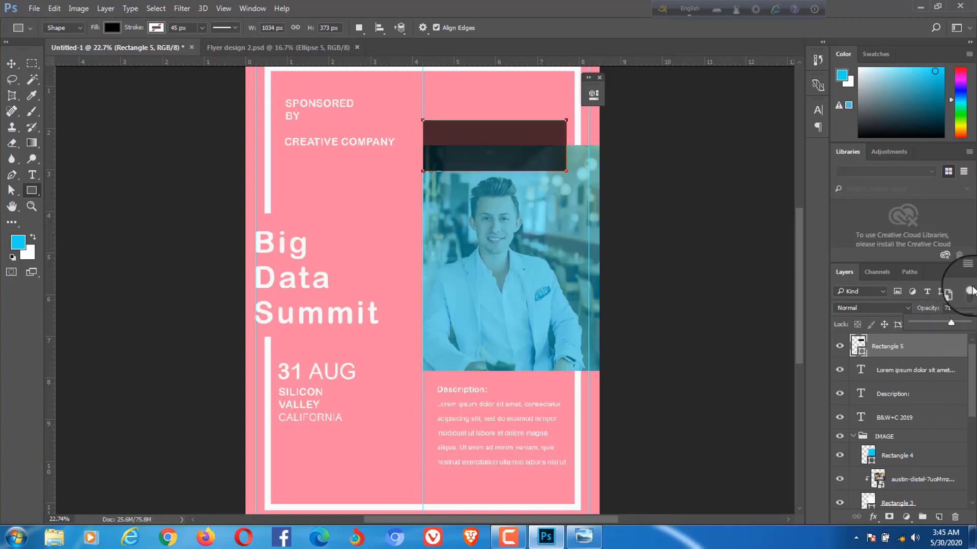
Draw a text box on the dark banner, fill it with Lorem Ipsum, and widen it
{"action": "left_click", "coordinate": [11, 63]}
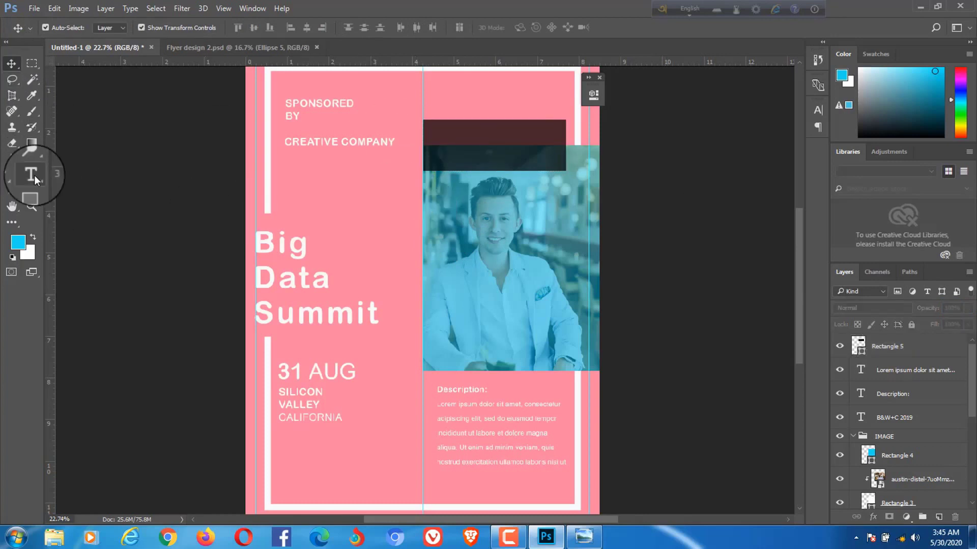
{"action": "left_click", "coordinate": [32, 175]}
{"action": "left_click", "coordinate": [814, 110]}
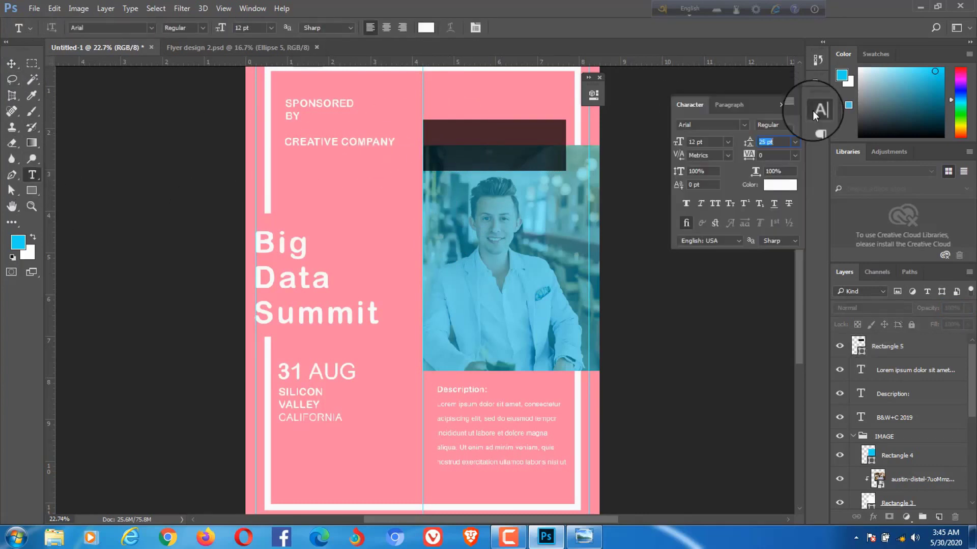
{"action": "left_click_drag", "start_coordinate": [429, 137], "coordinate": [560, 164]}
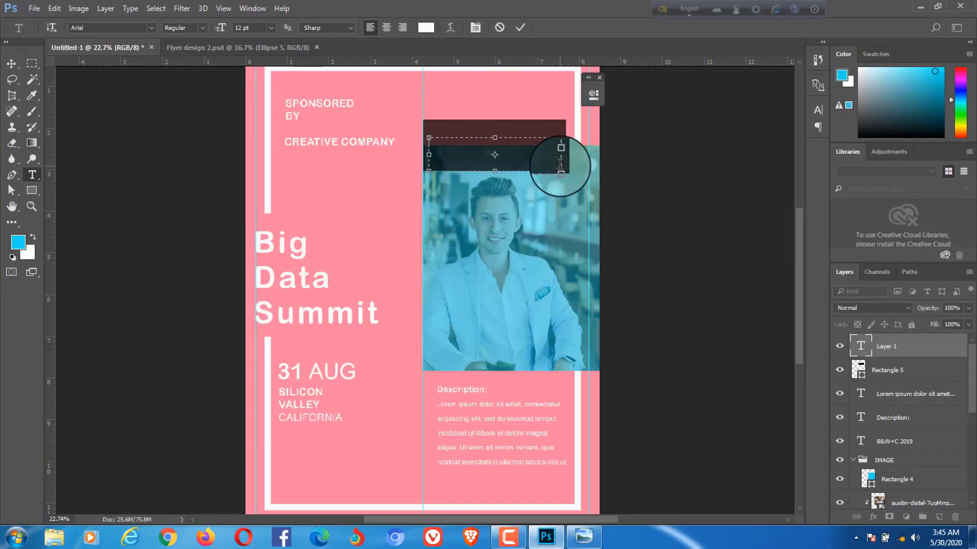
{"action": "left_click", "coordinate": [131, 8]}
{"action": "left_click", "coordinate": [178, 273]}
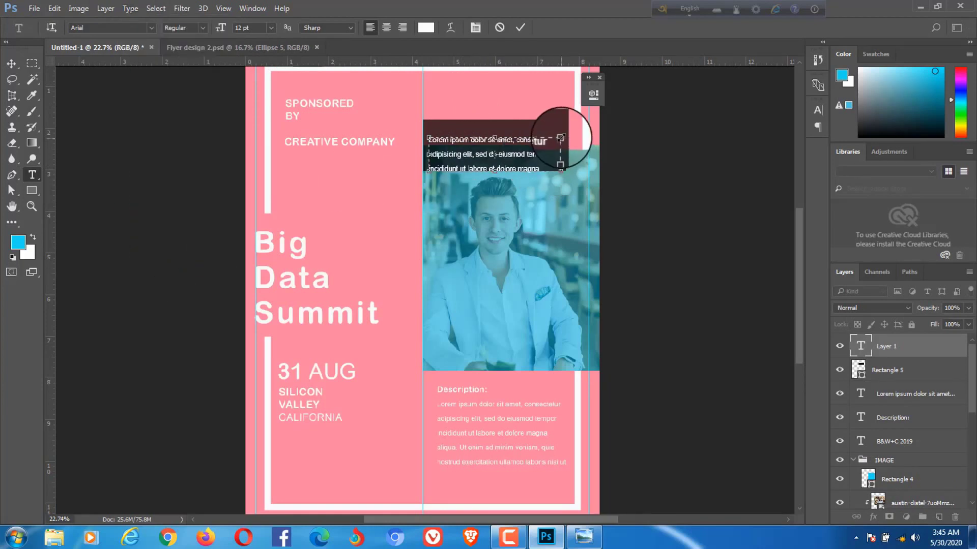
{"action": "left_click_drag", "start_coordinate": [560, 137], "coordinate": [560, 133]}
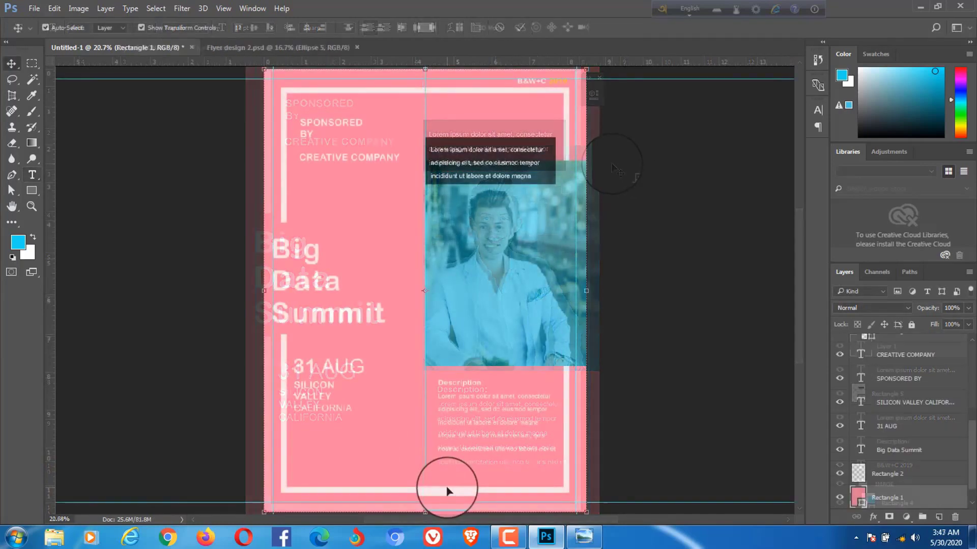
Stretch the white frame layer's bottom edge slightly downward
{"action": "left_click", "coordinate": [888, 474]}
{"action": "key", "text": "ctrl+t"}
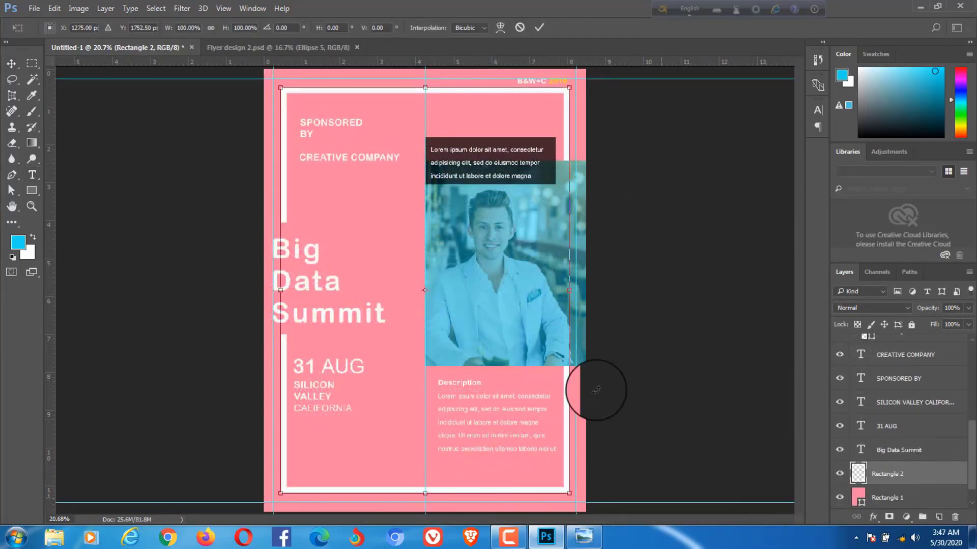
{"action": "left_click_drag", "start_coordinate": [425, 493], "coordinate": [425, 496]}
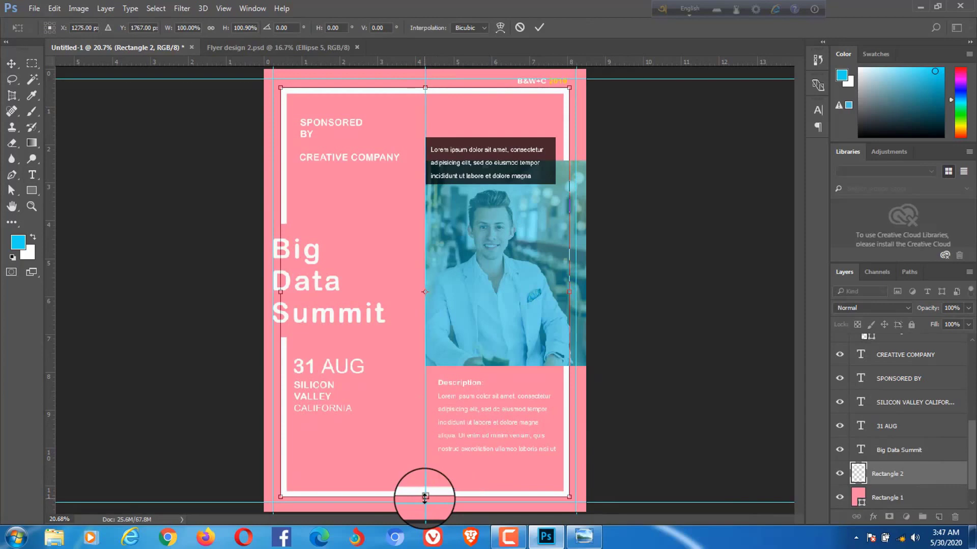
{"action": "left_click", "coordinate": [642, 325]}
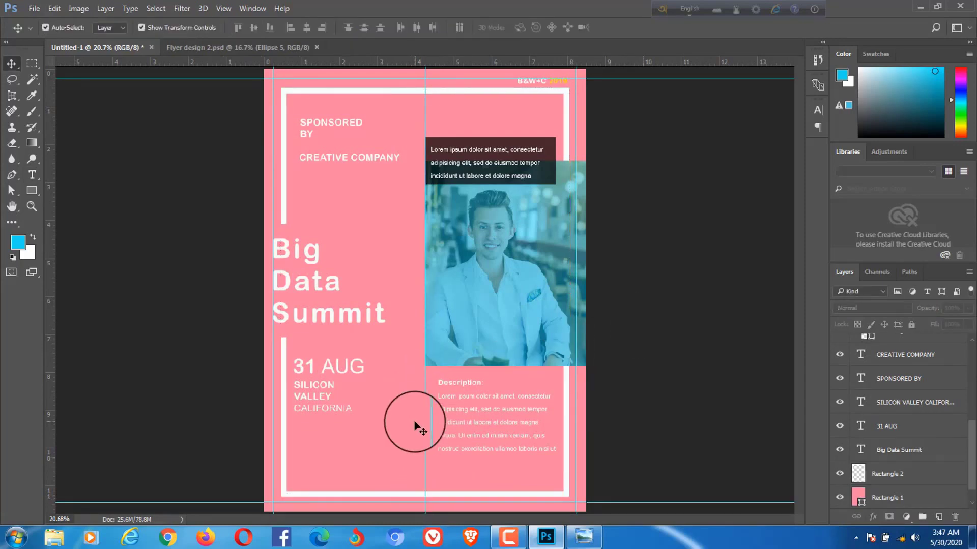
Zoom in and erase a gap in the middle of the frame's bottom edge
{"action": "scroll", "coordinate": [420, 504], "scroll_direction": "up", "scroll_amount": 2}
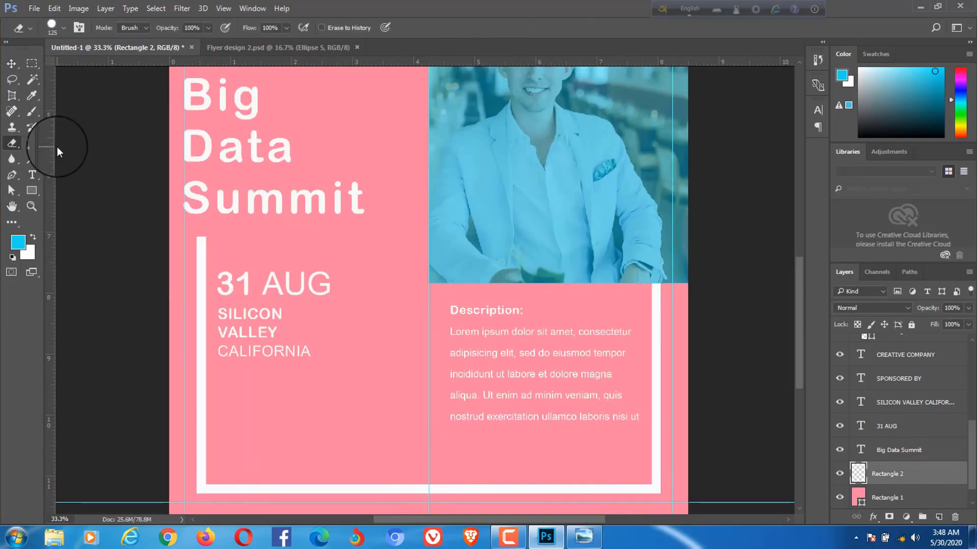
{"action": "mouse_move", "coordinate": [440, 463]}
{"action": "left_mouse_down"}
{"action": "mouse_move", "coordinate": [417, 498]}
{"action": "mouse_move", "coordinate": [442, 475]}
{"action": "mouse_move", "coordinate": [459, 495]}
{"action": "mouse_move", "coordinate": [469, 489]}
{"action": "mouse_move", "coordinate": [396, 489]}
{"action": "left_mouse_up"}
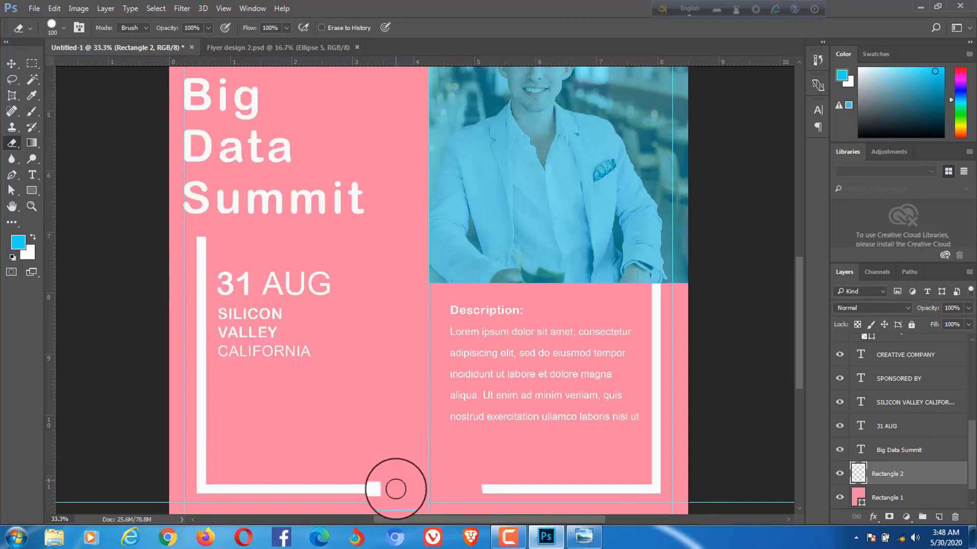
{"action": "left_click_drag", "start_coordinate": [471, 475], "coordinate": [483, 489]}
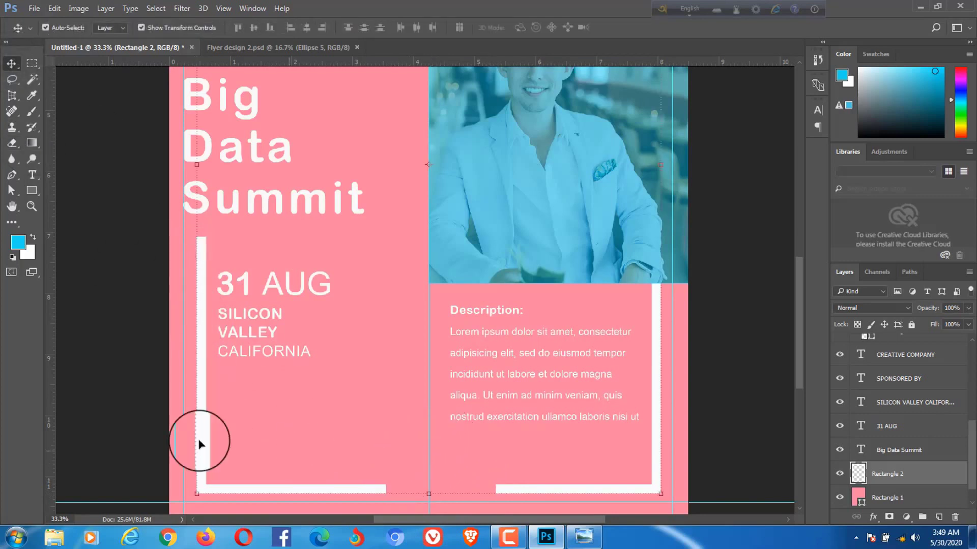
Set the type to Arial Rounded MT Bold, 13 pt, with 15 pt leading
{"action": "left_click", "coordinate": [31, 174]}
{"action": "left_click", "coordinate": [817, 110]}
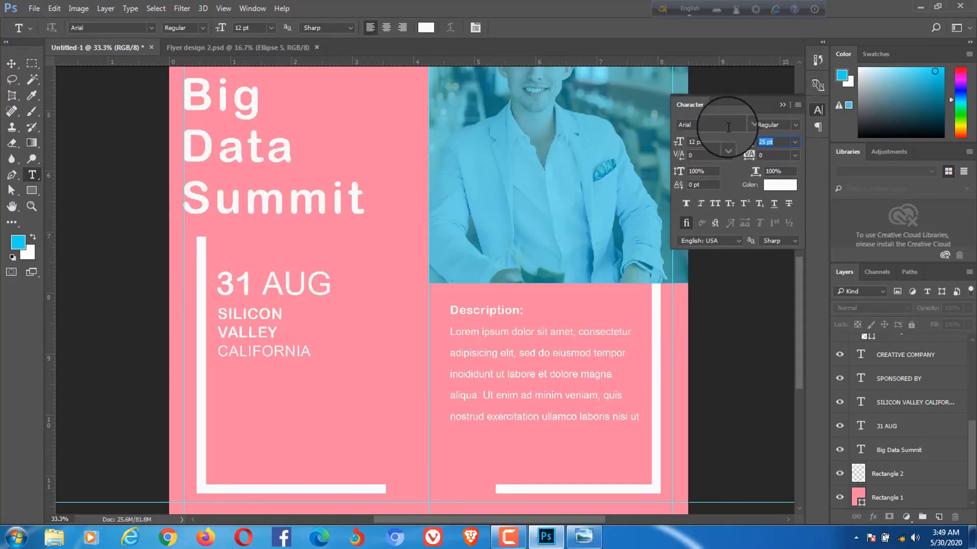
{"action": "left_click", "coordinate": [753, 125]}
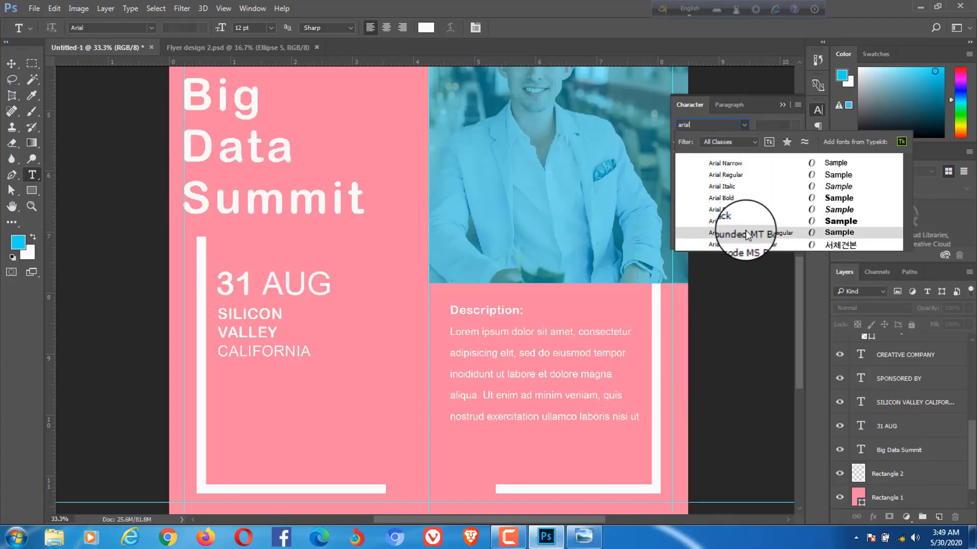
{"action": "left_click", "coordinate": [731, 285]}
{"action": "left_click", "coordinate": [676, 143]}
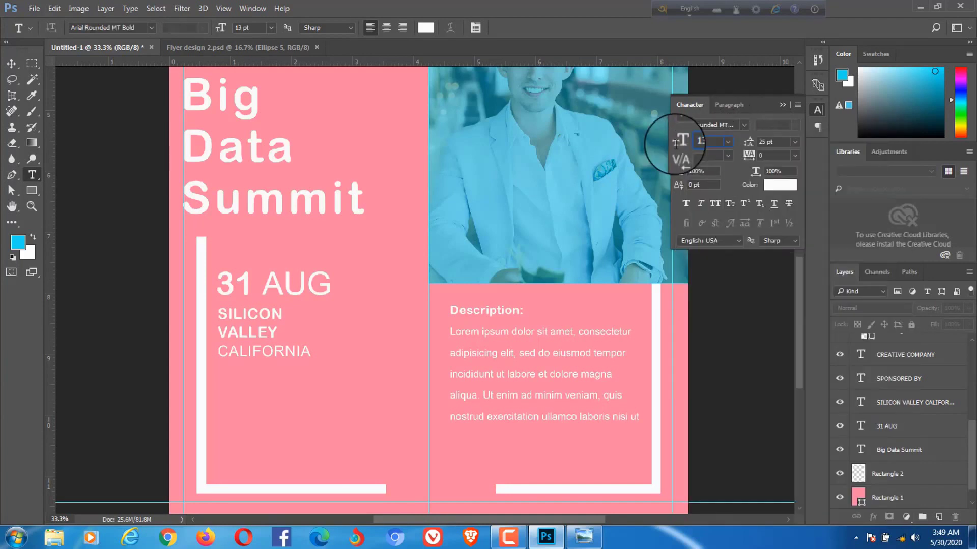
{"action": "key", "text": "Tab"}
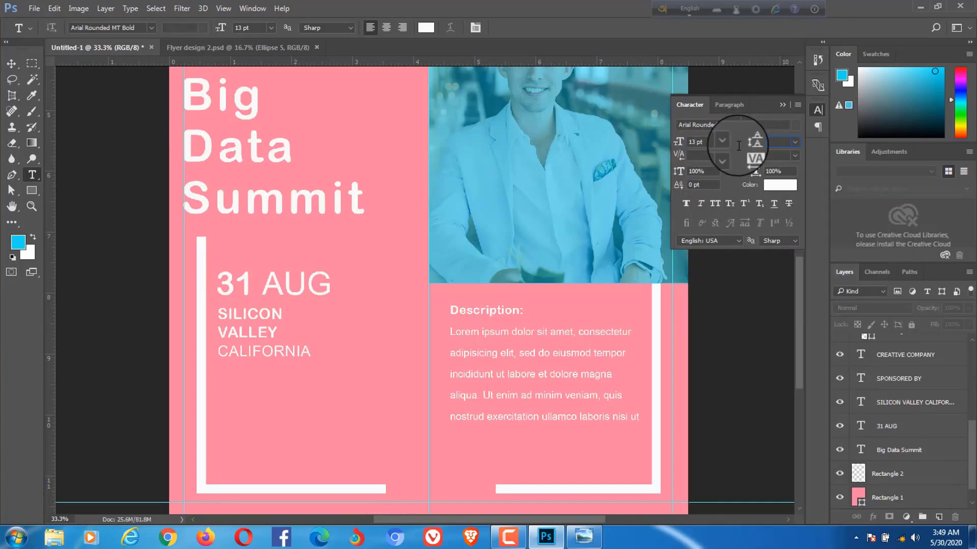
{"action": "type", "text": "15"}
{"action": "key", "text": "Tab"}
{"action": "type", "text": "20"}
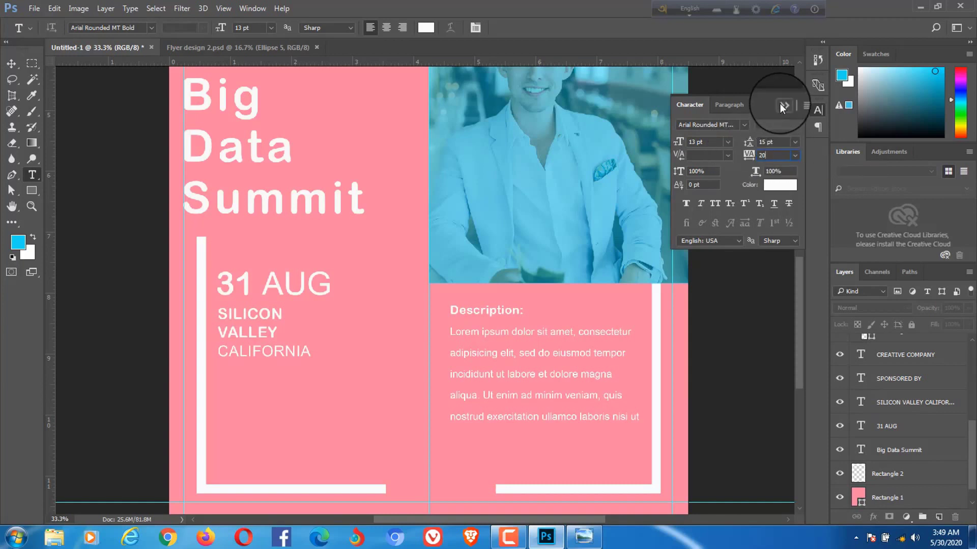
{"action": "left_click", "coordinate": [781, 104]}
{"action": "left_click", "coordinate": [400, 489]}
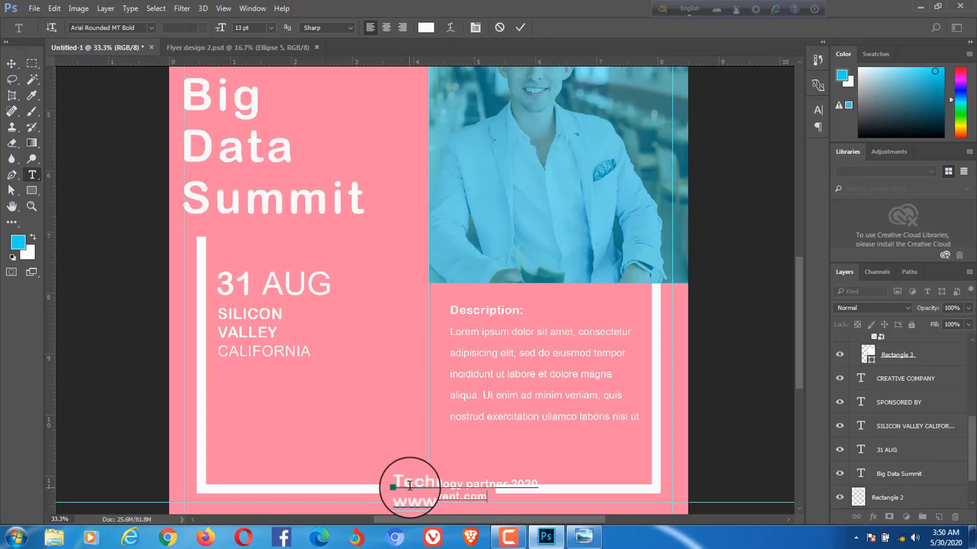
{"action": "left_click_drag", "start_coordinate": [399, 486], "coordinate": [489, 498]}
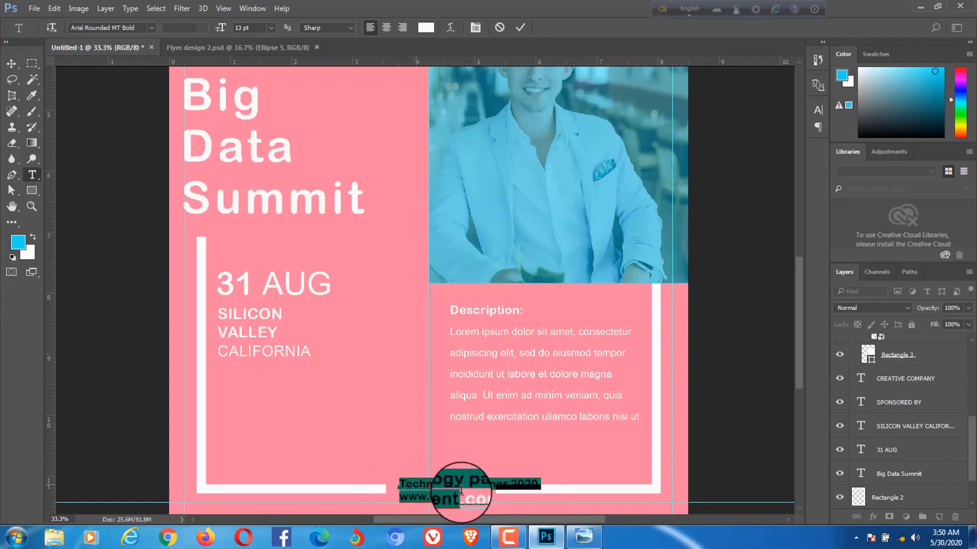
{"action": "left_click", "coordinate": [387, 28]}
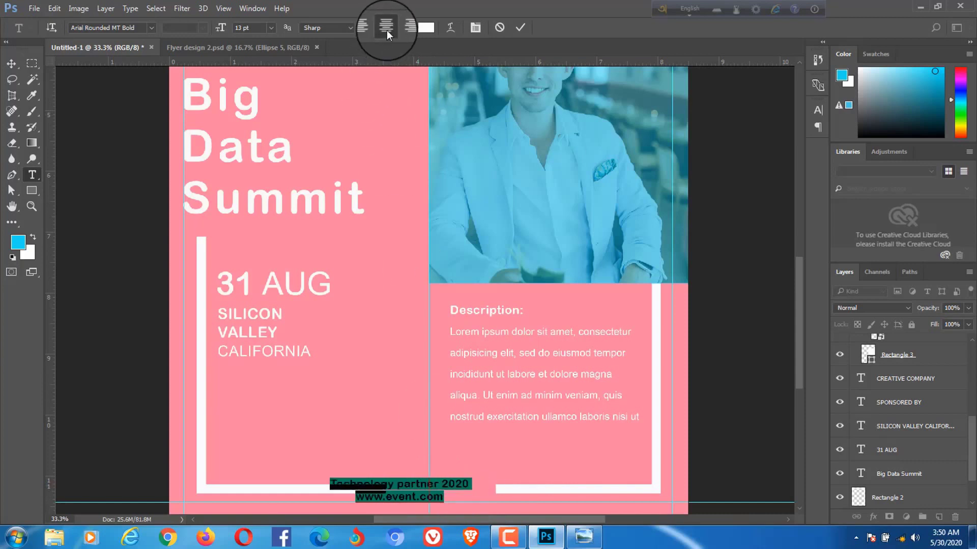
{"action": "left_click", "coordinate": [10, 65]}
{"action": "left_click_drag", "start_coordinate": [412, 493], "coordinate": [441, 496]}
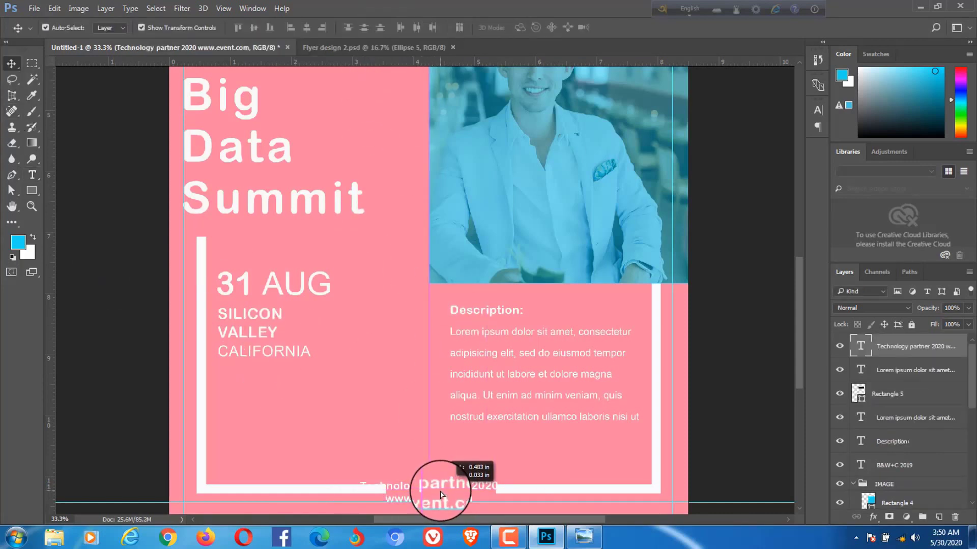
Erase Rectangle 2's bottom bar behind the footer, undoing strokes that clipped the text
{"action": "left_click", "coordinate": [382, 399]}
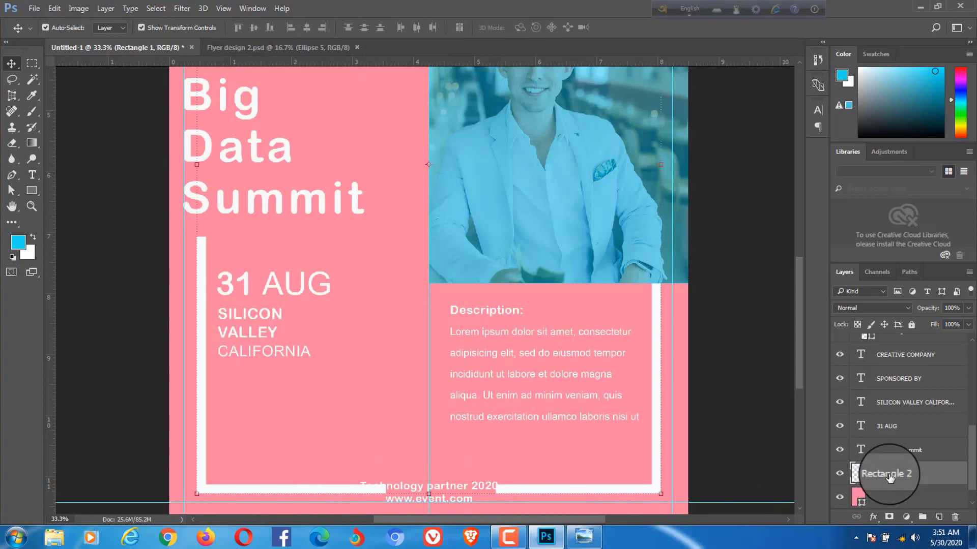
{"action": "left_click", "coordinate": [889, 476]}
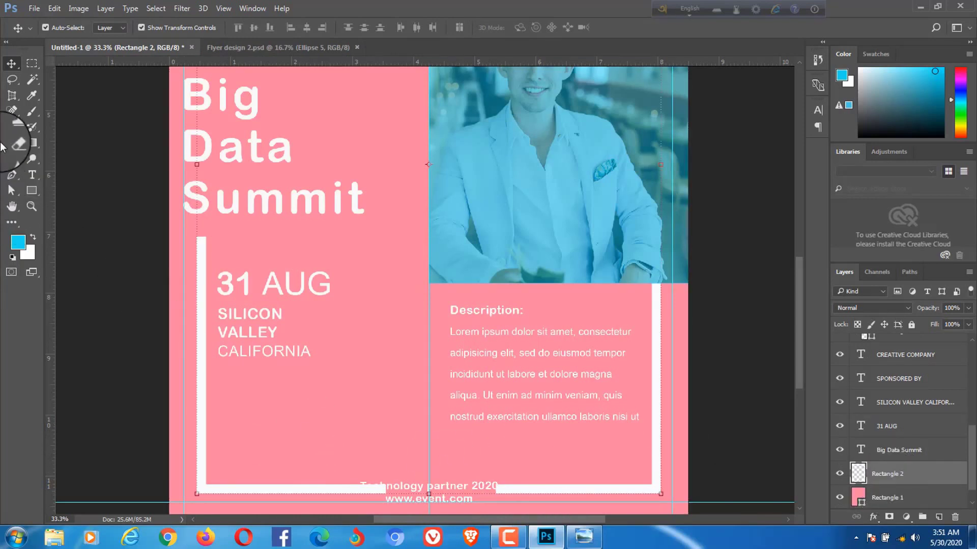
{"action": "left_click", "coordinate": [11, 145]}
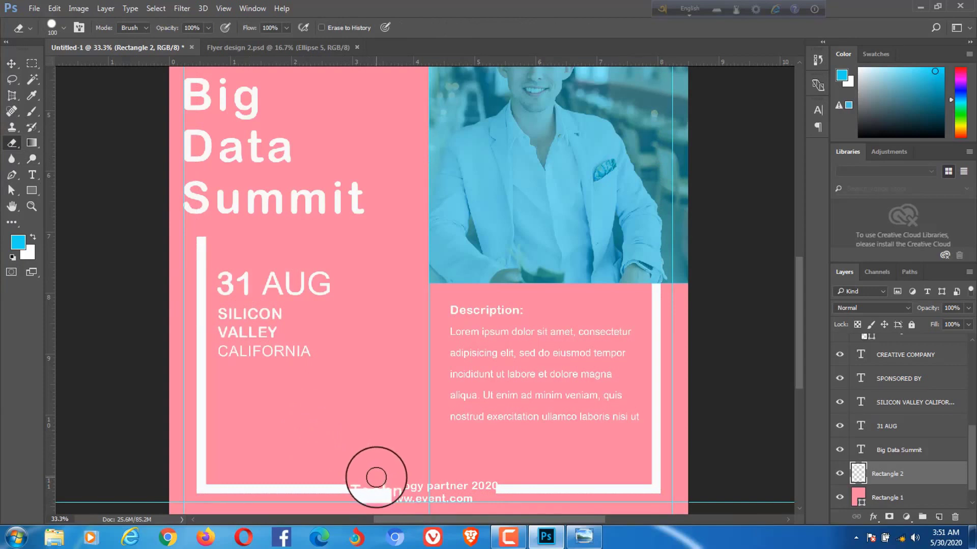
{"action": "mouse_move", "coordinate": [376, 477]}
{"action": "left_mouse_down"}
{"action": "mouse_move", "coordinate": [374, 495]}
{"action": "mouse_move", "coordinate": [367, 477]}
{"action": "mouse_move", "coordinate": [367, 494]}
{"action": "mouse_move", "coordinate": [403, 473]}
{"action": "mouse_move", "coordinate": [493, 519]}
{"action": "mouse_move", "coordinate": [492, 480]}
{"action": "mouse_move", "coordinate": [444, 485]}
{"action": "mouse_move", "coordinate": [483, 508]}
{"action": "mouse_move", "coordinate": [488, 485]}
{"action": "mouse_move", "coordinate": [500, 513]}
{"action": "mouse_move", "coordinate": [485, 461]}
{"action": "left_mouse_up"}
{"action": "key", "text": "ctrl+z"}
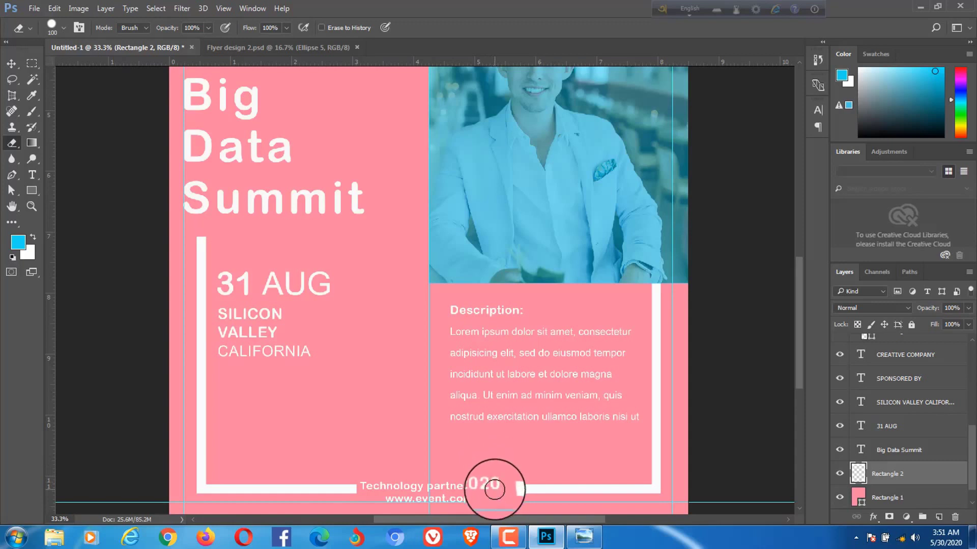
{"action": "key", "text": "ctrl+z"}
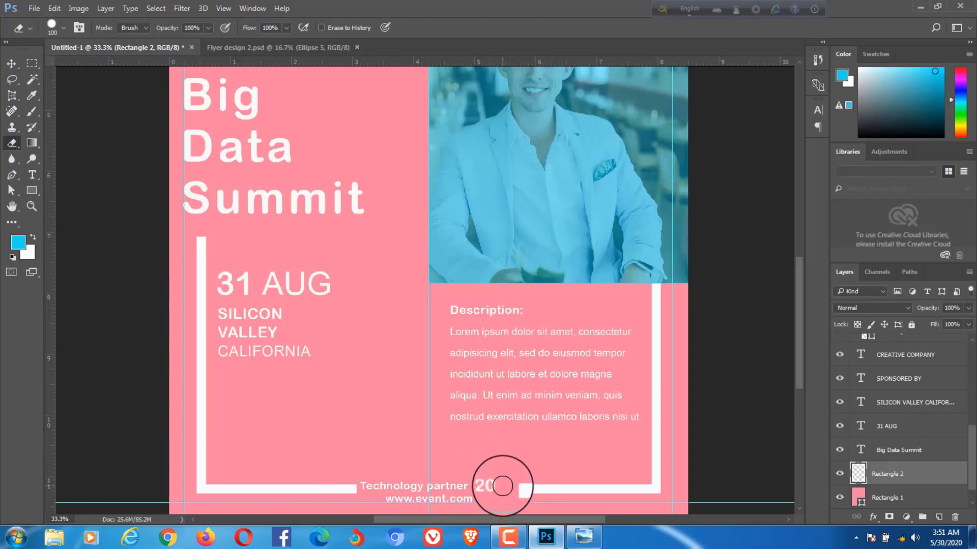
{"action": "key", "text": "ctrl+z"}
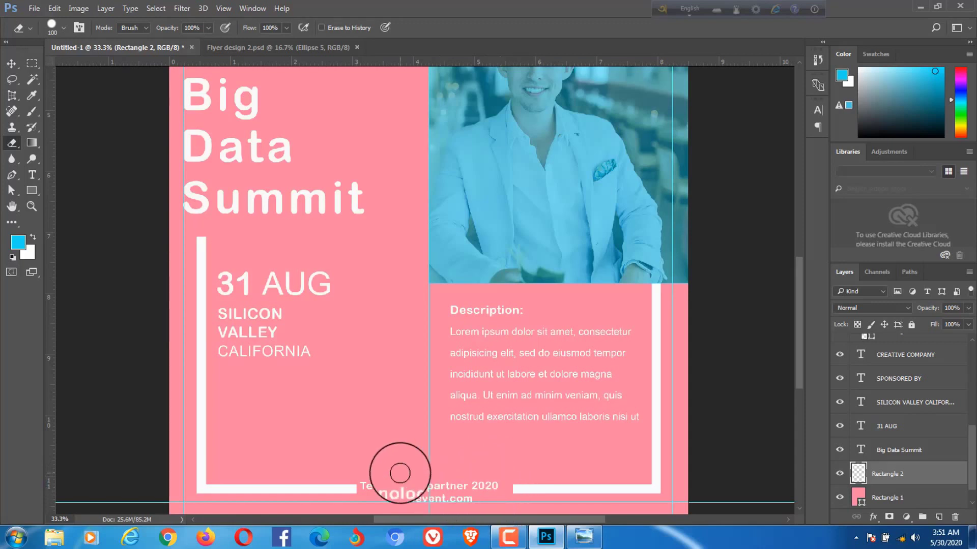
{"action": "key", "text": "ctrl+z"}
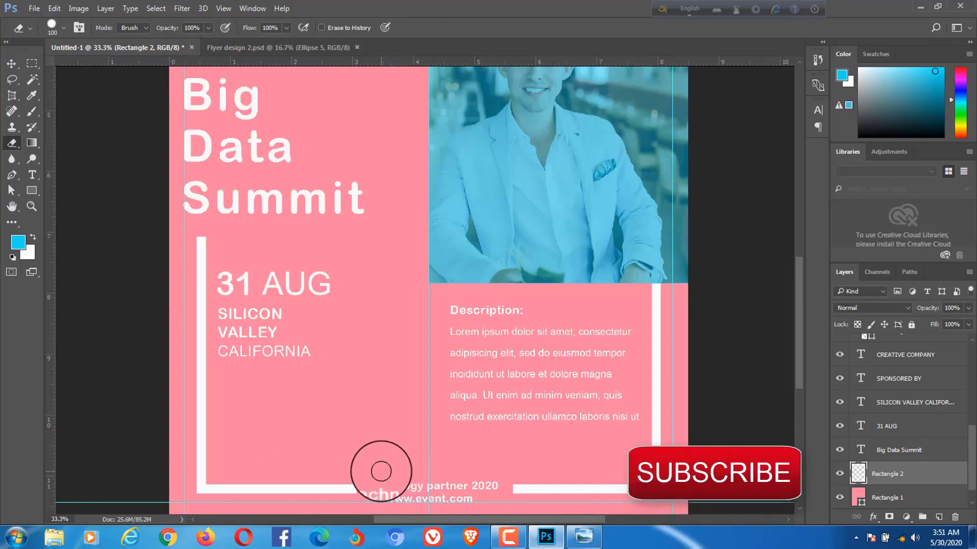
{"action": "key", "text": "ctrl+z"}
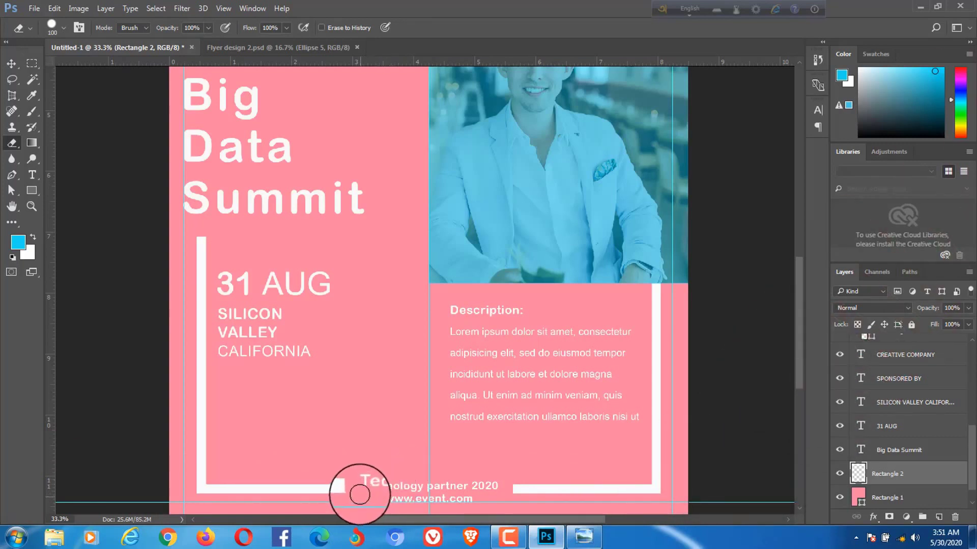
{"action": "left_click_drag", "start_coordinate": [360, 495], "coordinate": [363, 501]}
{"action": "key", "text": "ctrl+z"}
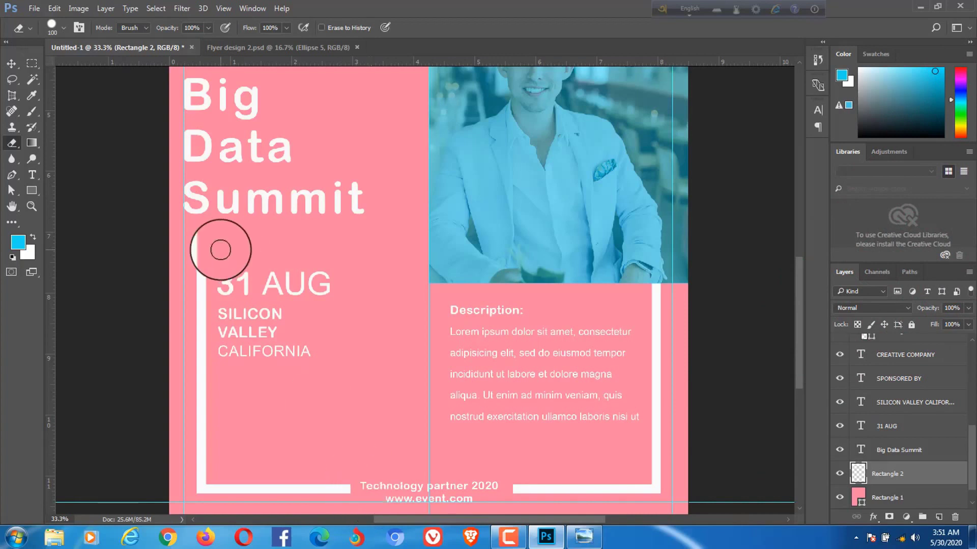
Nudge the footer text so it sits centred in the frame's gap
{"action": "left_click", "coordinate": [12, 64]}
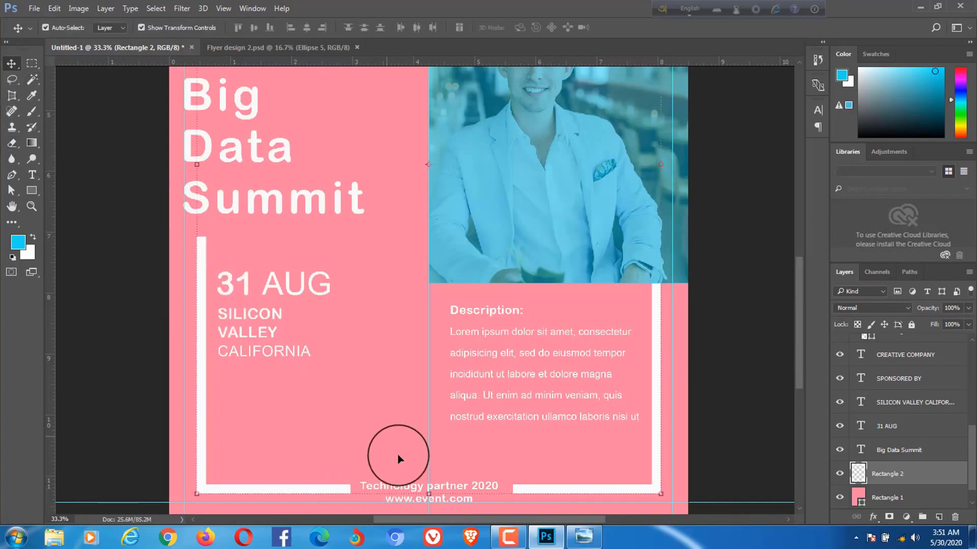
{"action": "left_click_drag", "start_coordinate": [401, 487], "coordinate": [411, 490]}
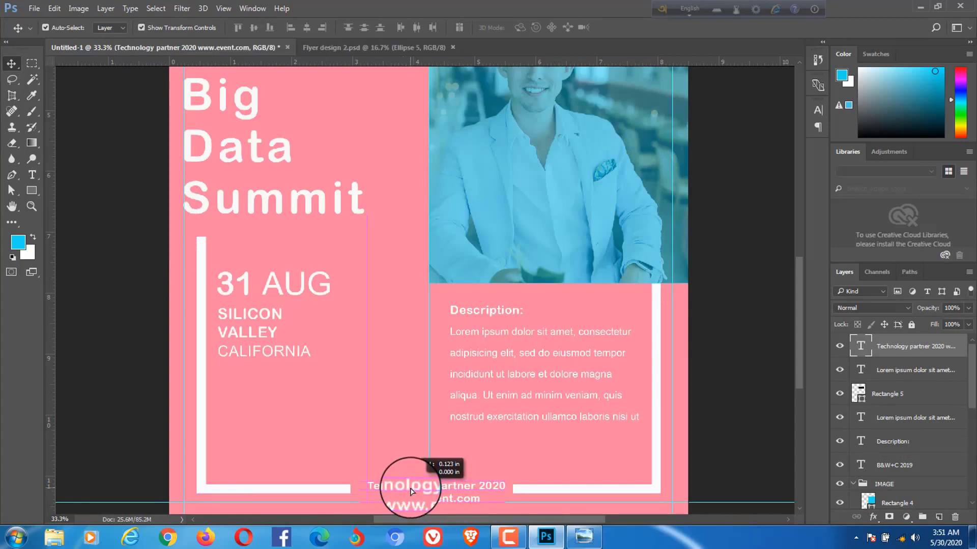
{"action": "left_click", "coordinate": [342, 417]}
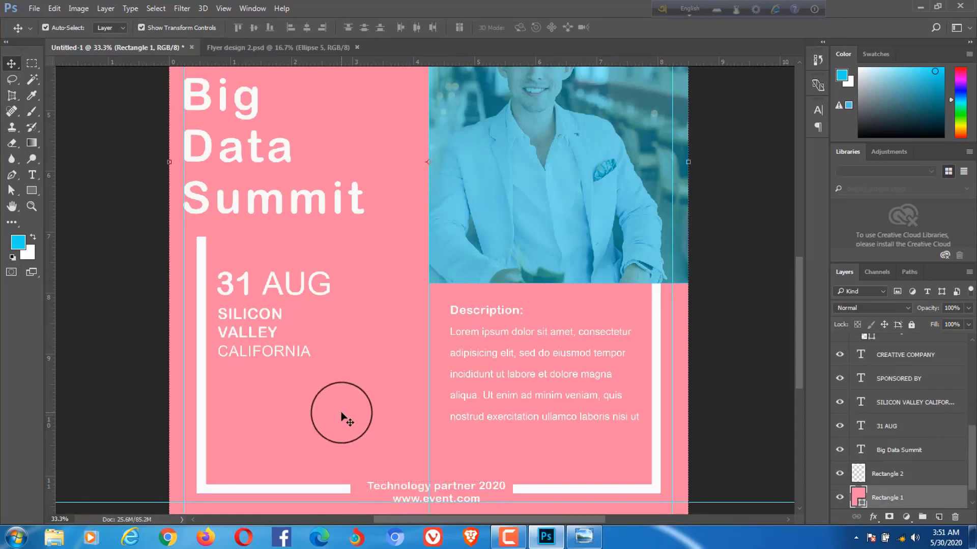
{"action": "scroll", "coordinate": [419, 435], "scroll_direction": "down", "scroll_amount": 1}
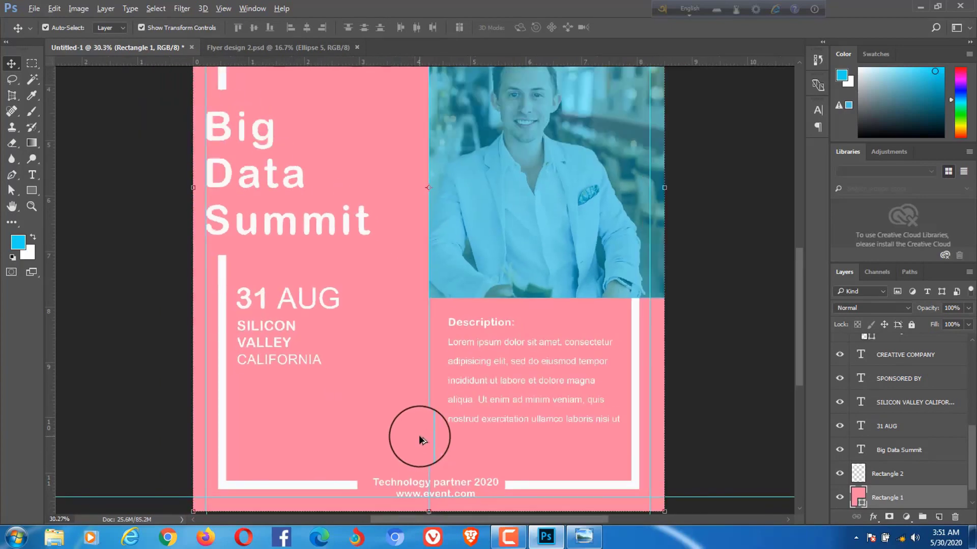
{"action": "scroll", "coordinate": [419, 435], "scroll_direction": "down", "scroll_amount": 1}
{"action": "scroll", "coordinate": [419, 435], "scroll_direction": "down", "scroll_amount": 1}
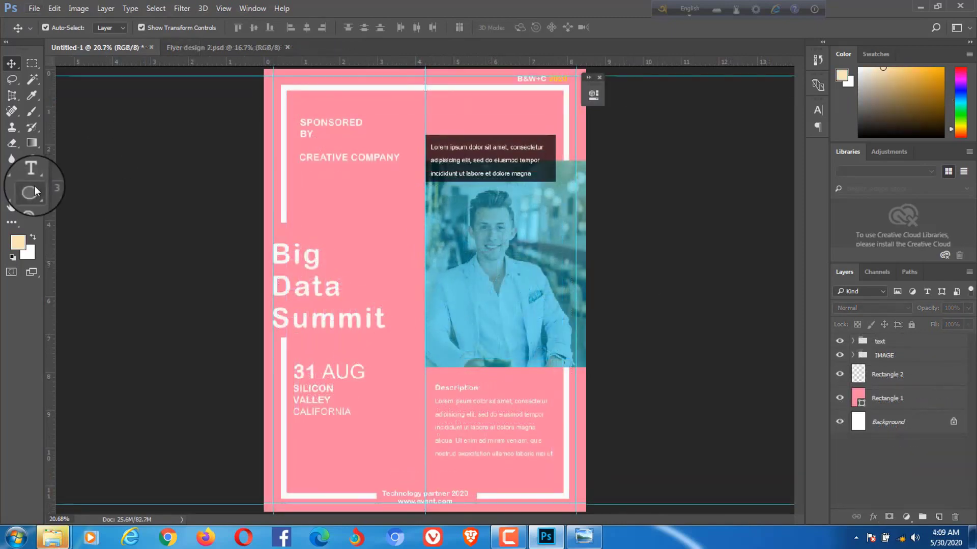
Draw an unfilled ellipse ring with a cream 37 px stroke below CREATIVE COMPANY
{"action": "left_click", "coordinate": [34, 190]}
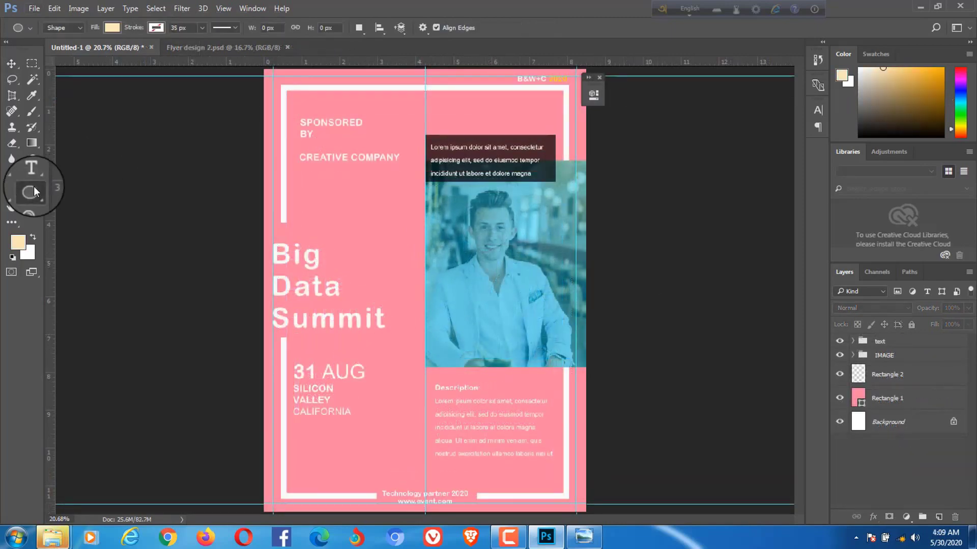
{"action": "left_click", "coordinate": [109, 28]}
{"action": "left_click", "coordinate": [156, 28]}
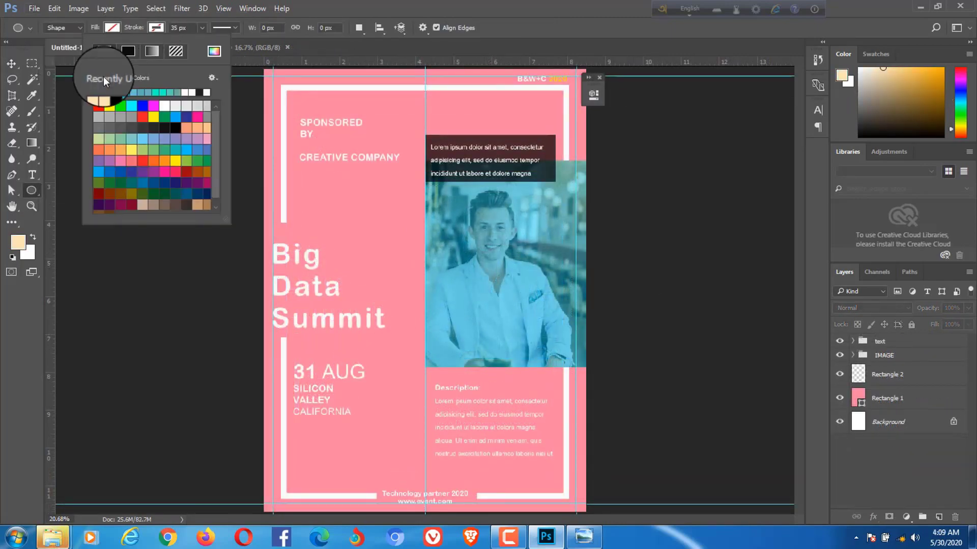
{"action": "left_click", "coordinate": [343, 200]}
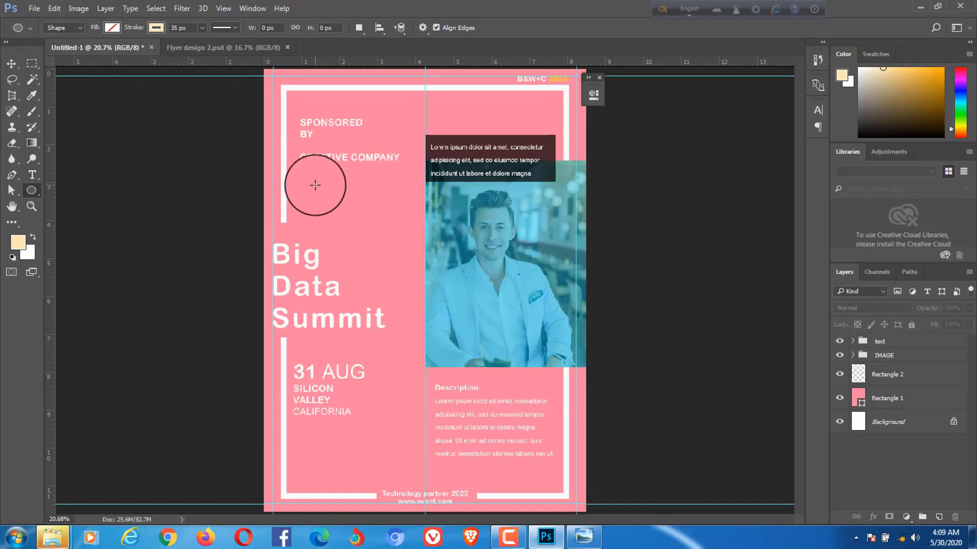
{"action": "left_click", "coordinate": [186, 28]}
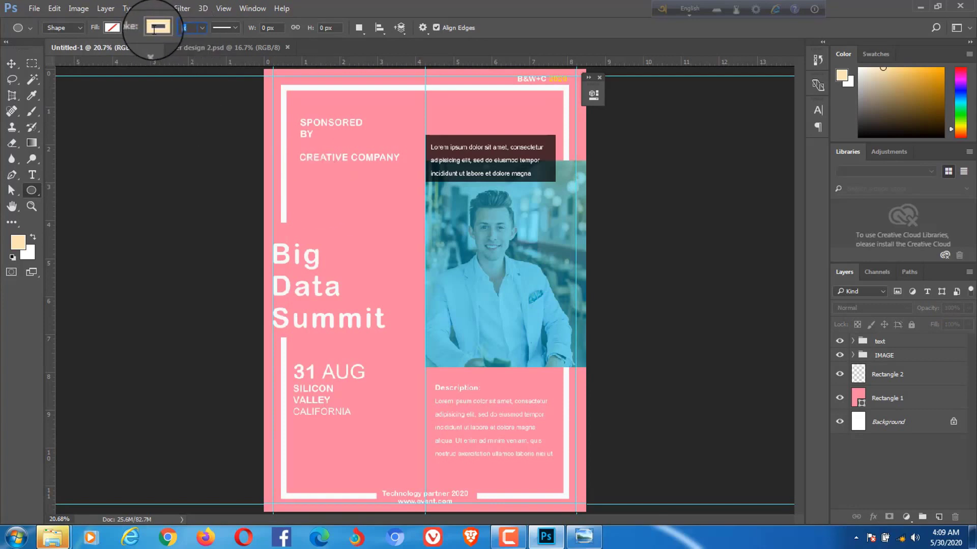
{"action": "type", "text": "37"}
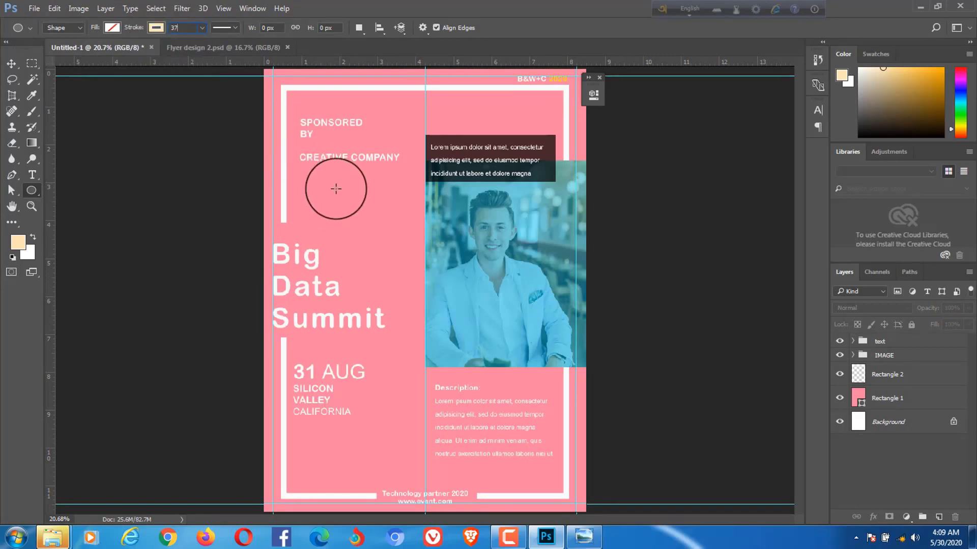
{"action": "left_click_drag", "start_coordinate": [312, 186], "coordinate": [335, 210]}
{"action": "left_click", "coordinate": [562, 85]}
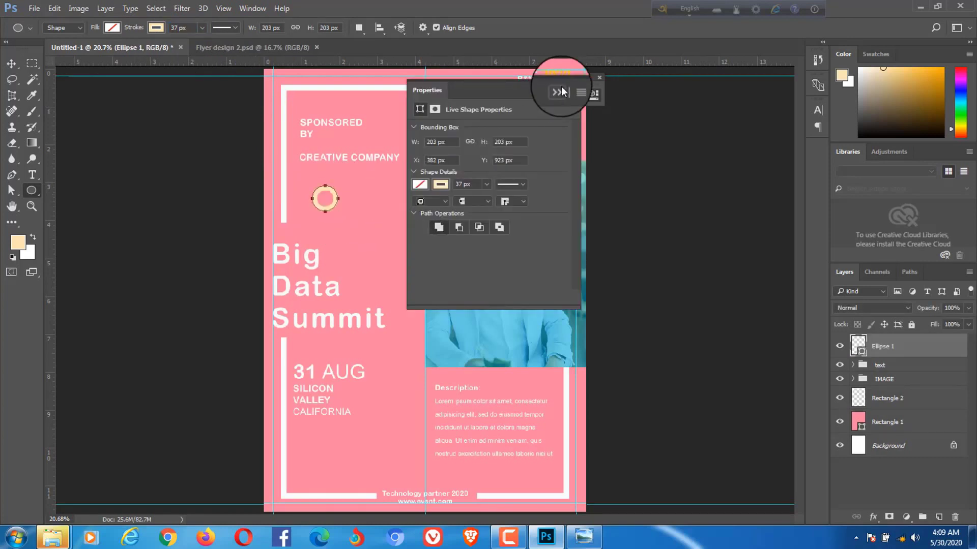
Draw a small cream-filled, no-stroke circle inside the ring and select both circle layers
{"action": "left_click", "coordinate": [11, 63]}
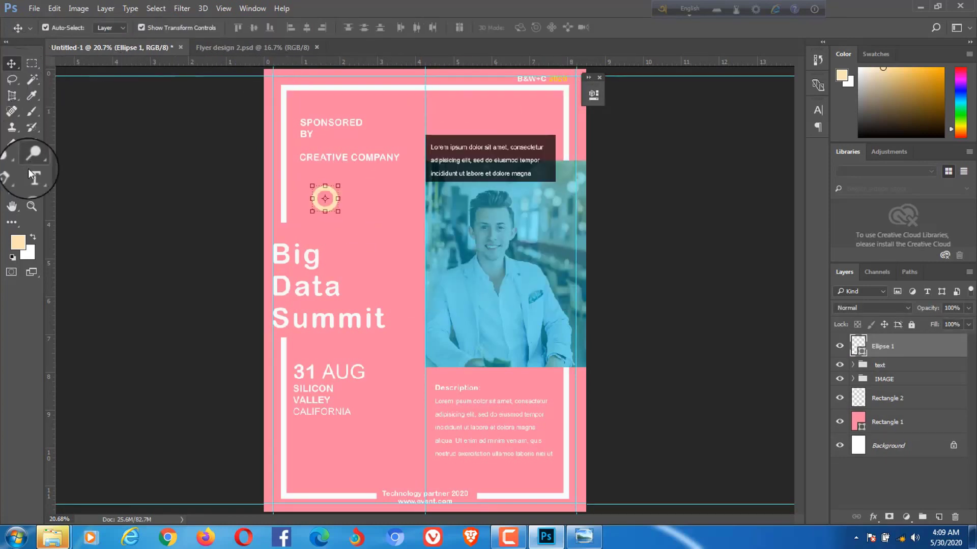
{"action": "left_click", "coordinate": [32, 190]}
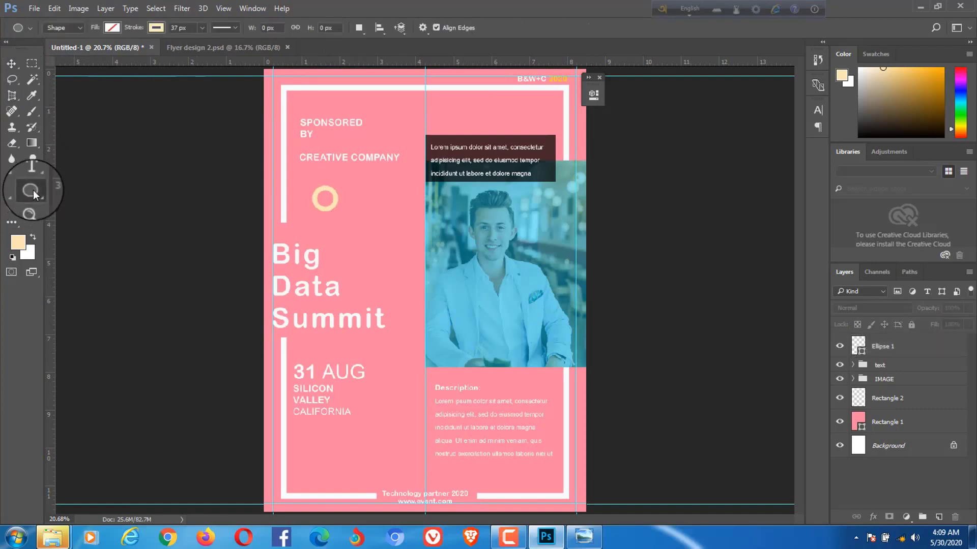
{"action": "left_click", "coordinate": [112, 27]}
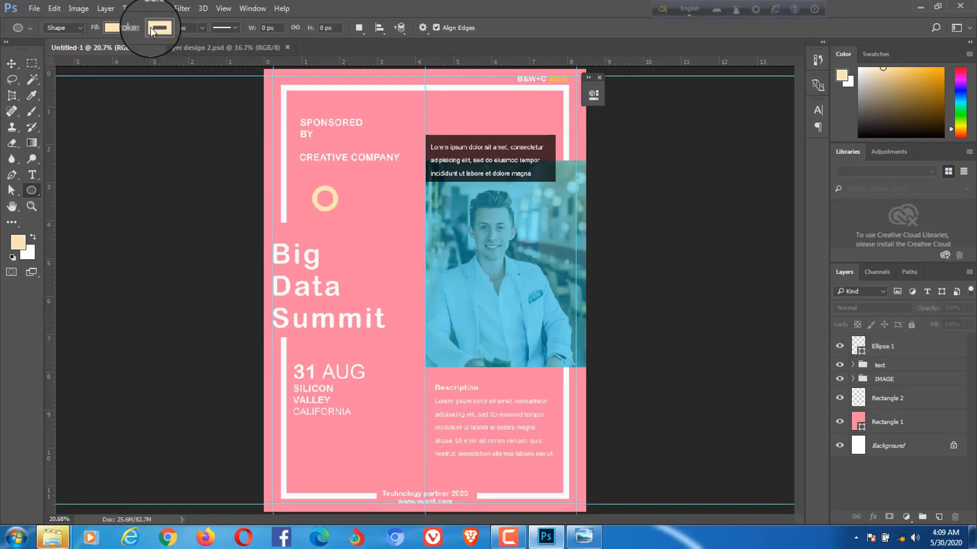
{"action": "left_click", "coordinate": [156, 28]}
{"action": "left_click", "coordinate": [107, 49]}
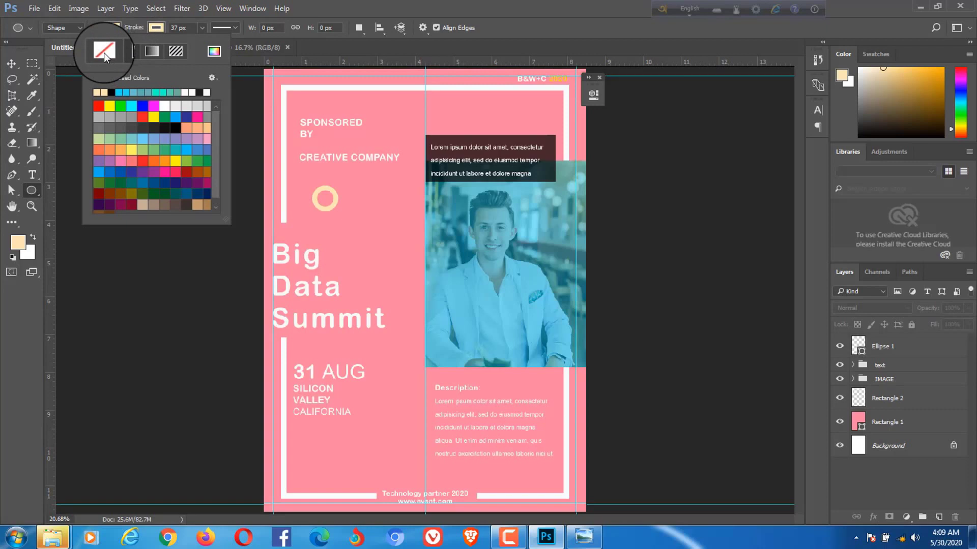
{"action": "left_click", "coordinate": [155, 28]}
{"action": "left_click_drag", "start_coordinate": [321, 191], "coordinate": [327, 201]}
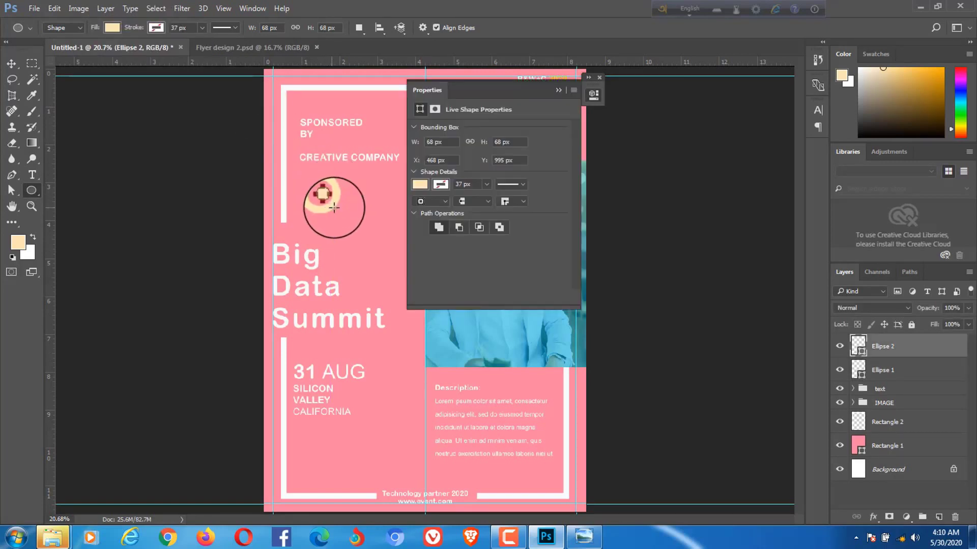
{"action": "left_click", "coordinate": [556, 98]}
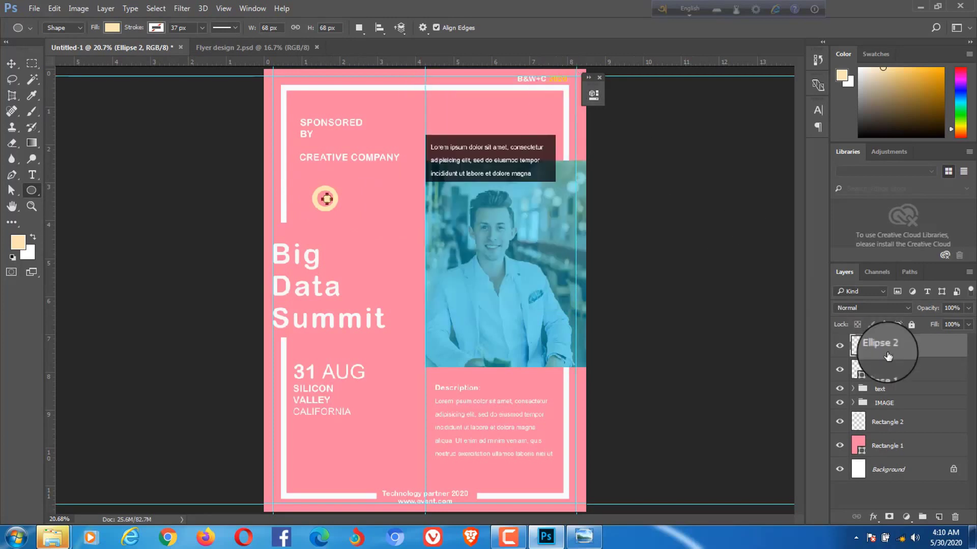
{"action": "left_click", "coordinate": [885, 369], "text": "shift"}
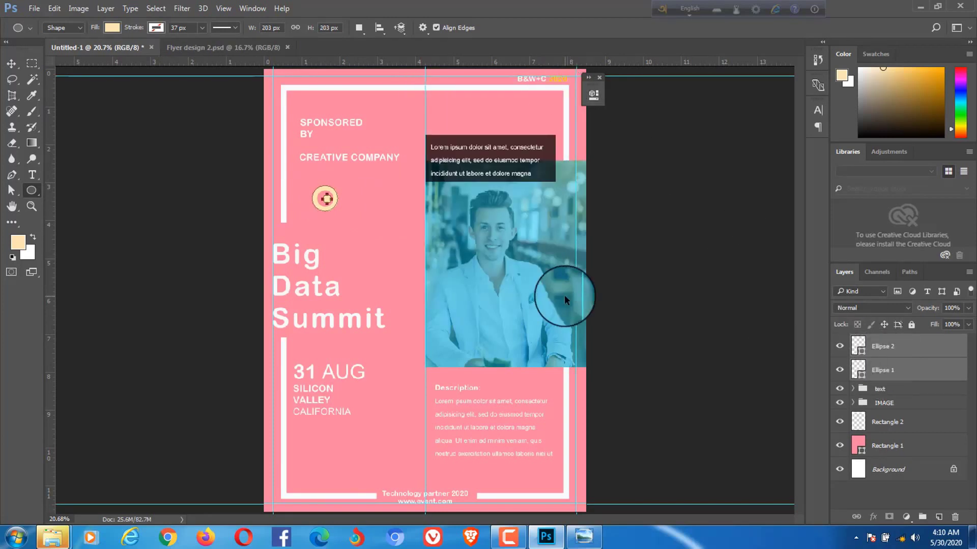
{"action": "left_click", "coordinate": [11, 63]}
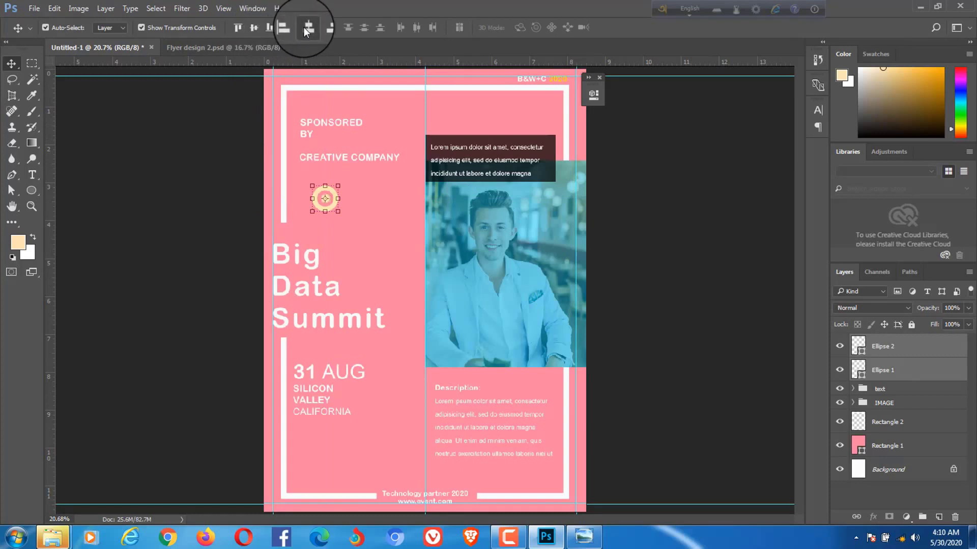
Undo the accidental resize of the small circle and reselect the Ellipse 1 layer
{"action": "mouse_move", "coordinate": [332, 190]}
{"action": "left_mouse_down"}
{"action": "mouse_move", "coordinate": [341, 214]}
{"action": "mouse_move", "coordinate": [301, 205]}
{"action": "left_mouse_up"}
{"action": "key", "text": "ctrl+z"}
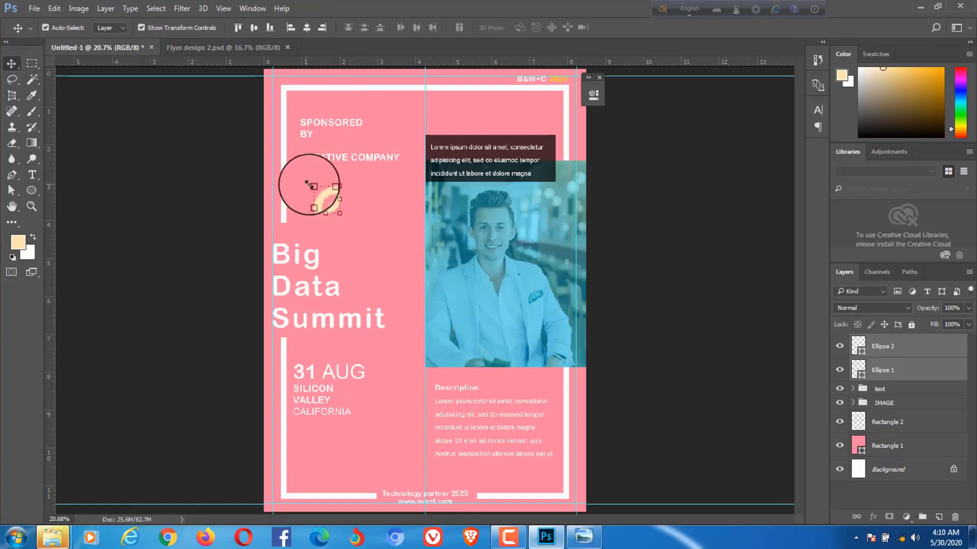
{"action": "key", "text": "ctrl+z"}
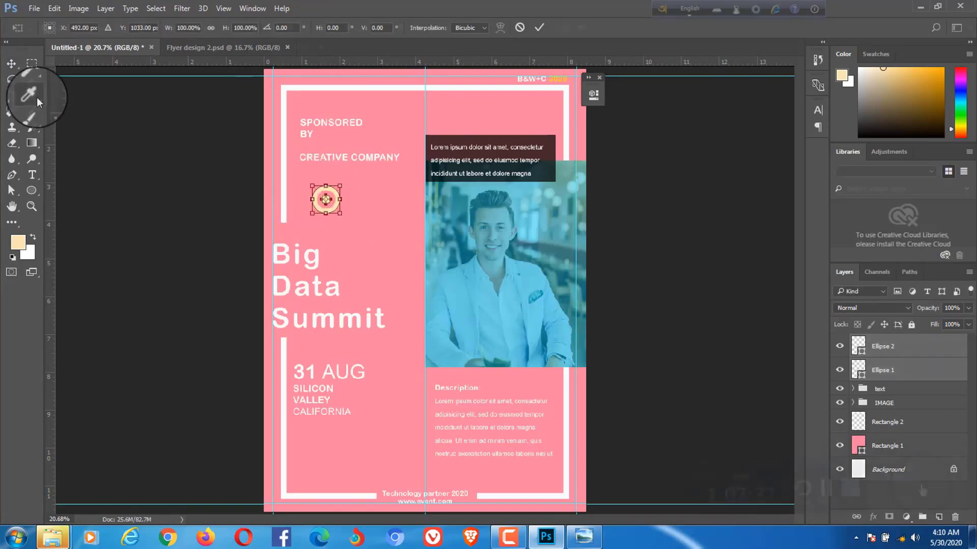
{"action": "key", "text": "Return"}
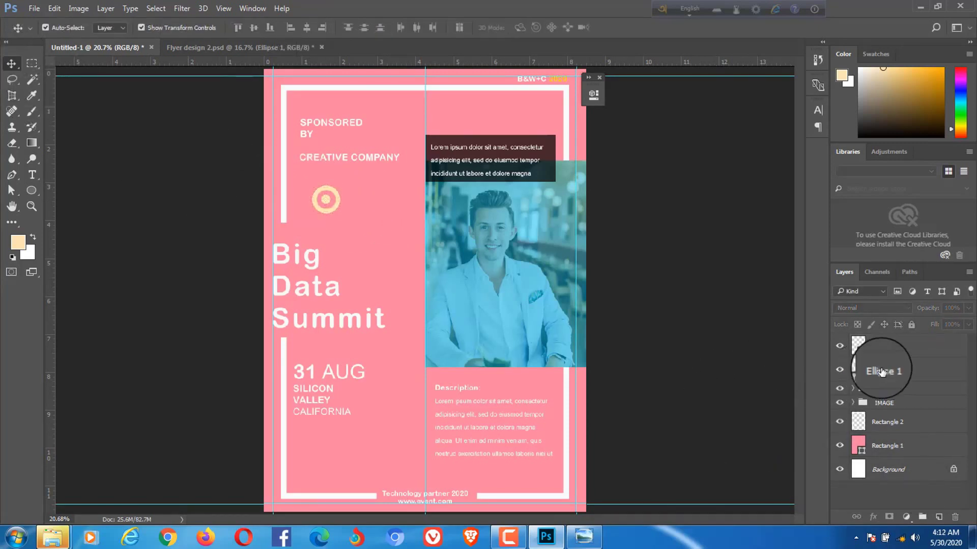
{"action": "left_click", "coordinate": [882, 372]}
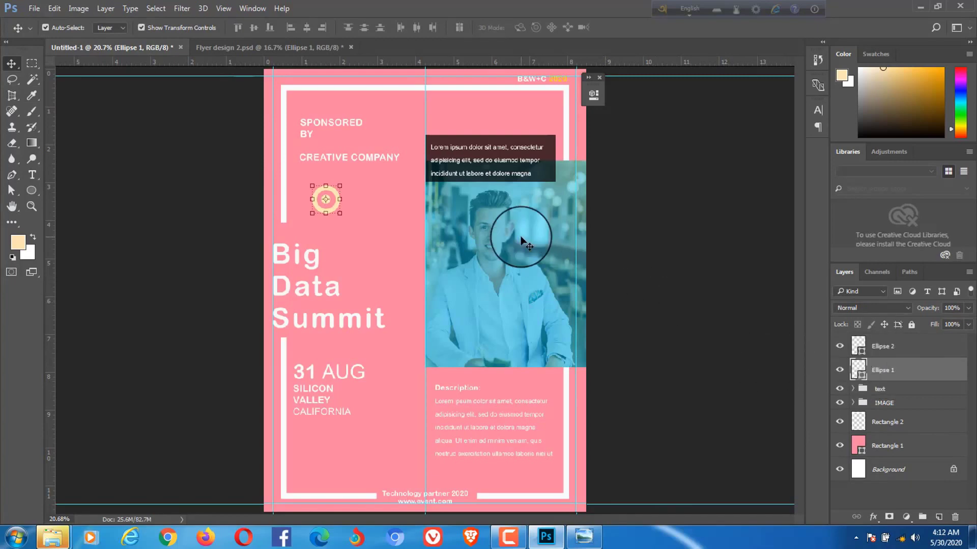
Add a drop shadow to Ellipse 1 with 32% opacity
{"action": "left_click", "coordinate": [873, 517]}
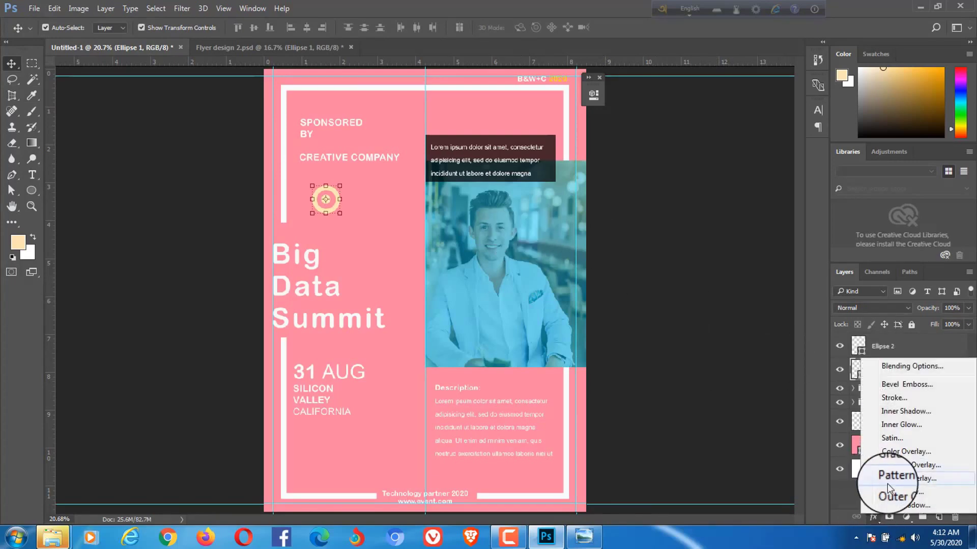
{"action": "left_click", "coordinate": [895, 506]}
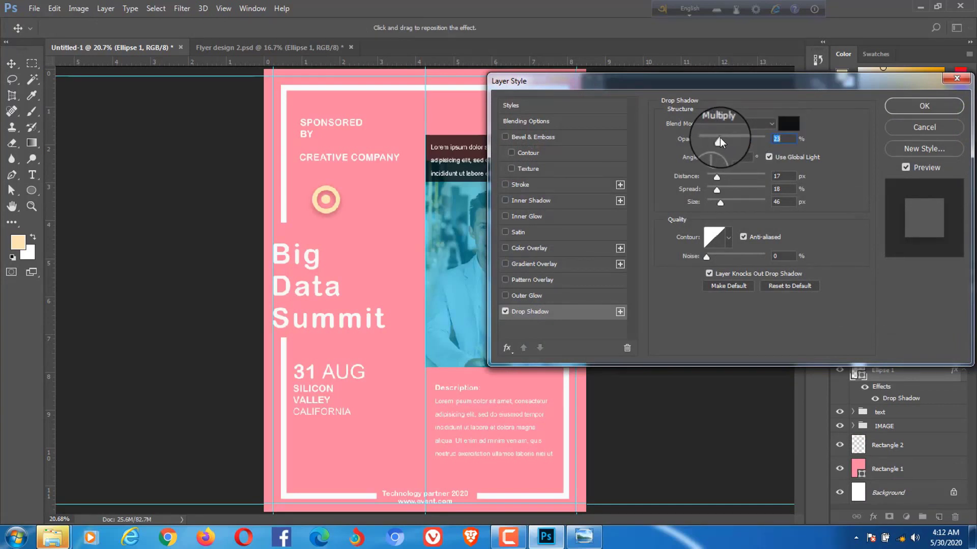
{"action": "left_click_drag", "start_coordinate": [720, 137], "coordinate": [726, 137]}
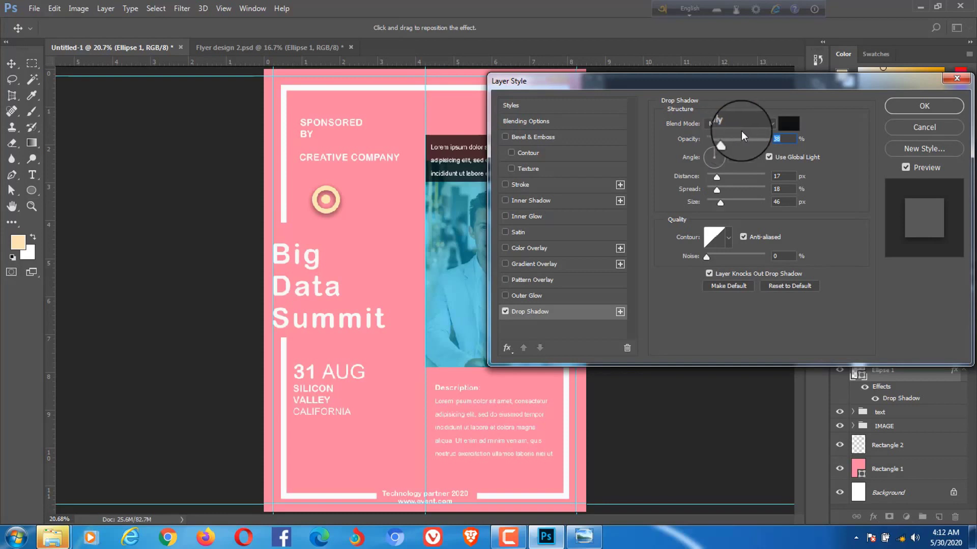
{"action": "left_click", "coordinate": [894, 107]}
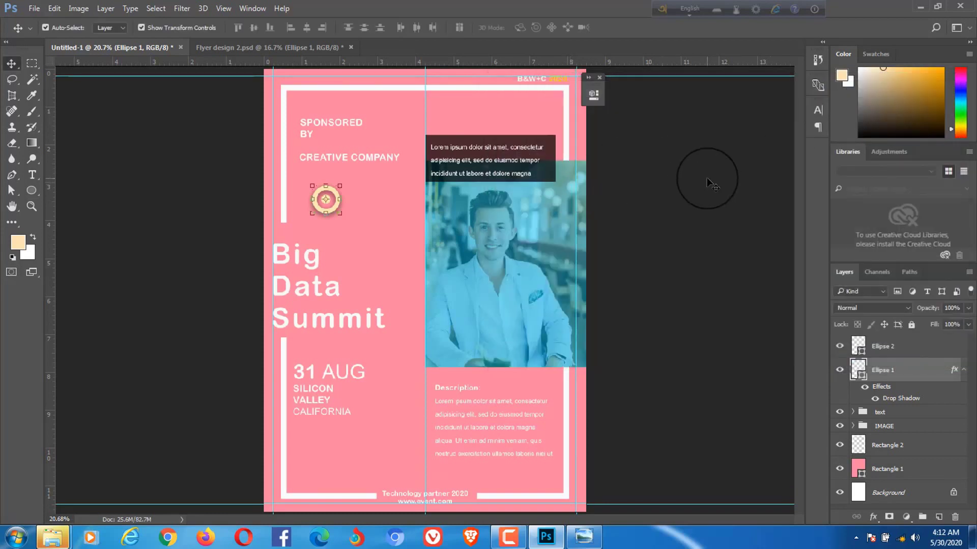
Add a default drop shadow to Ellipse 2 as well
{"action": "left_click", "coordinate": [325, 196]}
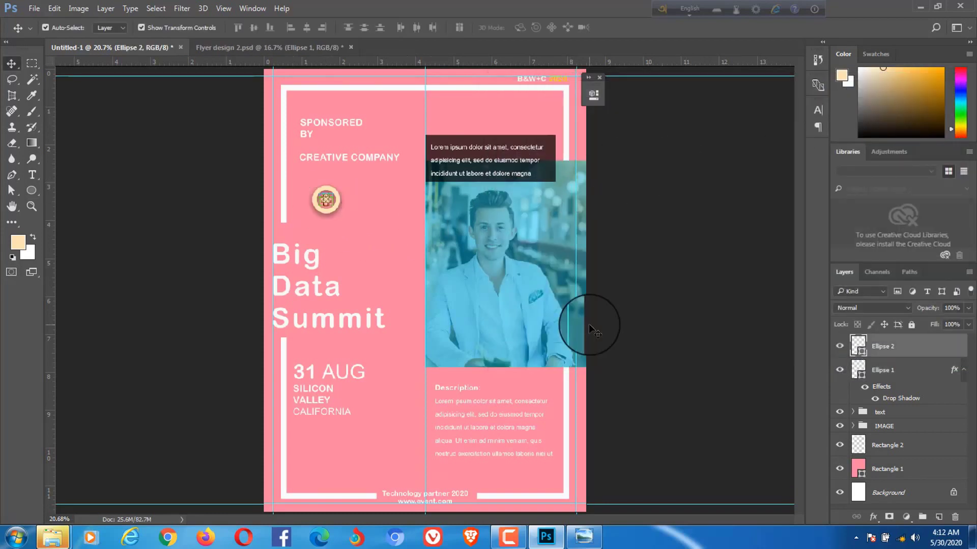
{"action": "left_click", "coordinate": [873, 516]}
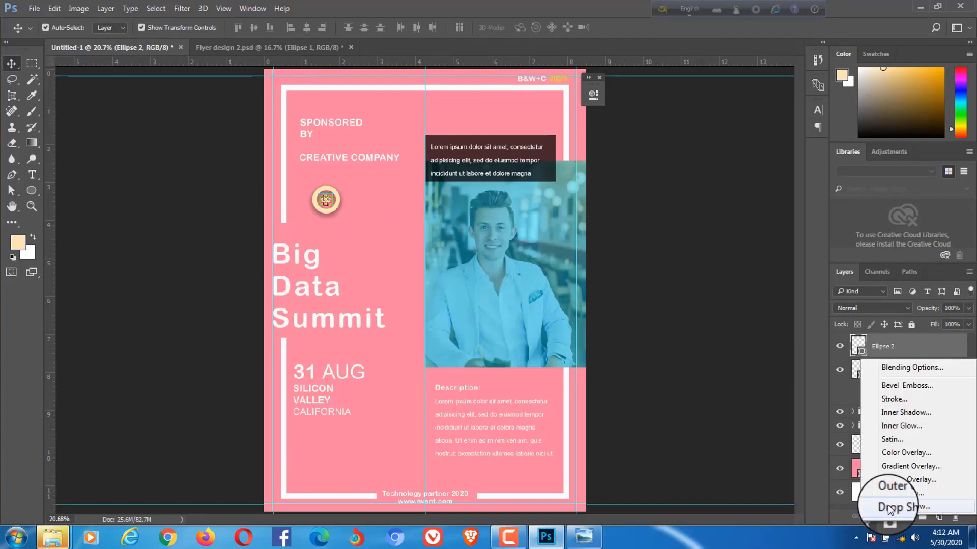
{"action": "left_click", "coordinate": [890, 509]}
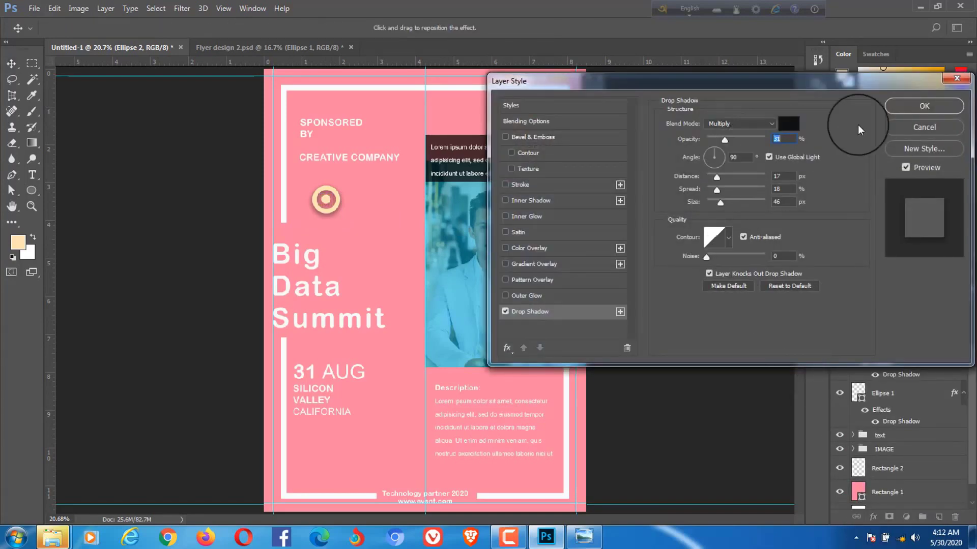
{"action": "left_click", "coordinate": [916, 106]}
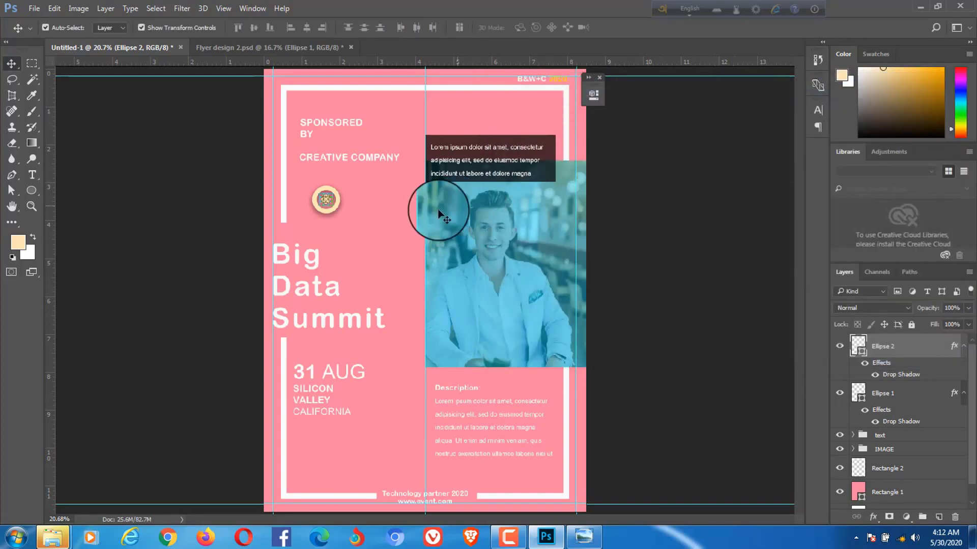
{"action": "left_click", "coordinate": [366, 237]}
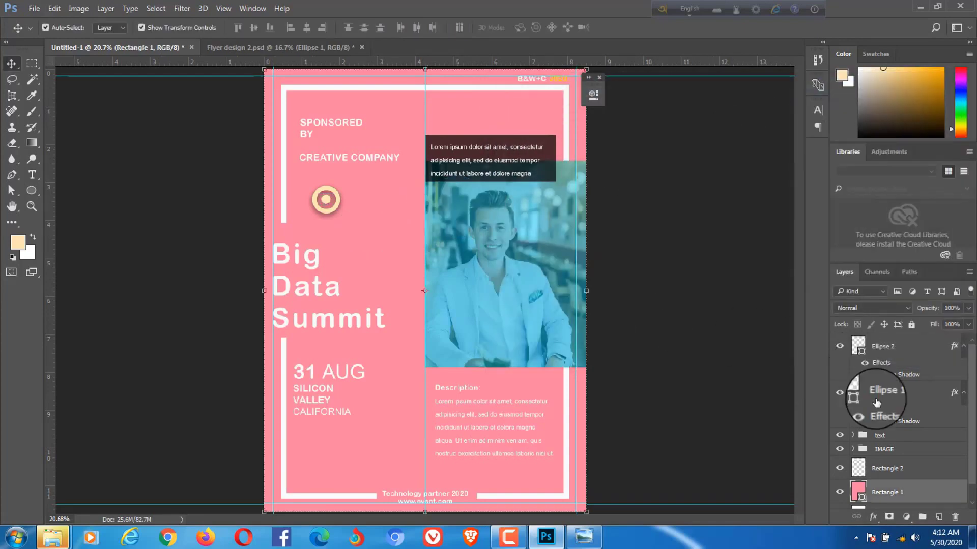
Group Ellipse 1 and Ellipse 2 into a group named 'circle 1'
{"action": "left_click", "coordinate": [913, 348]}
{"action": "left_click", "coordinate": [900, 408], "text": "ctrl"}
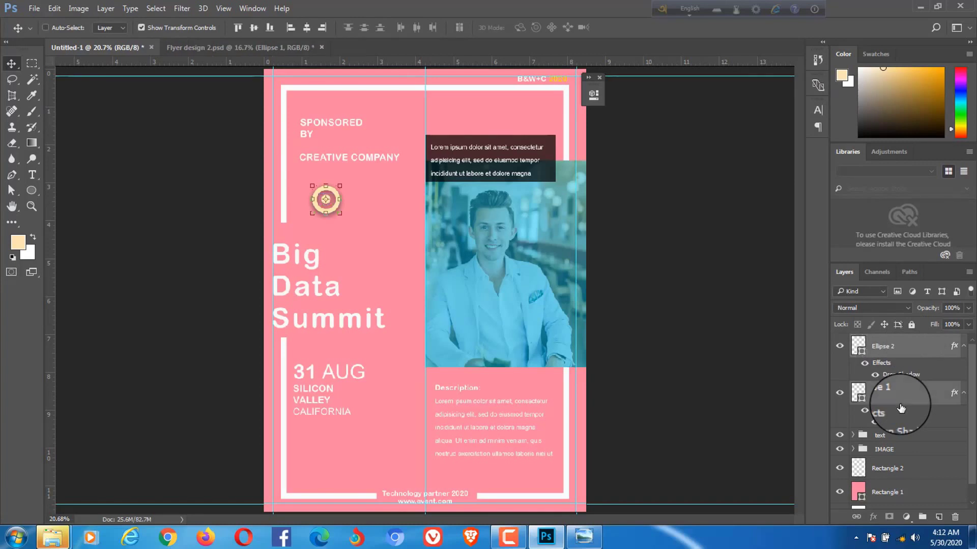
{"action": "key", "text": "ctrl+g"}
{"action": "double_click", "coordinate": [885, 341]}
{"action": "type", "text": "circle 1"}
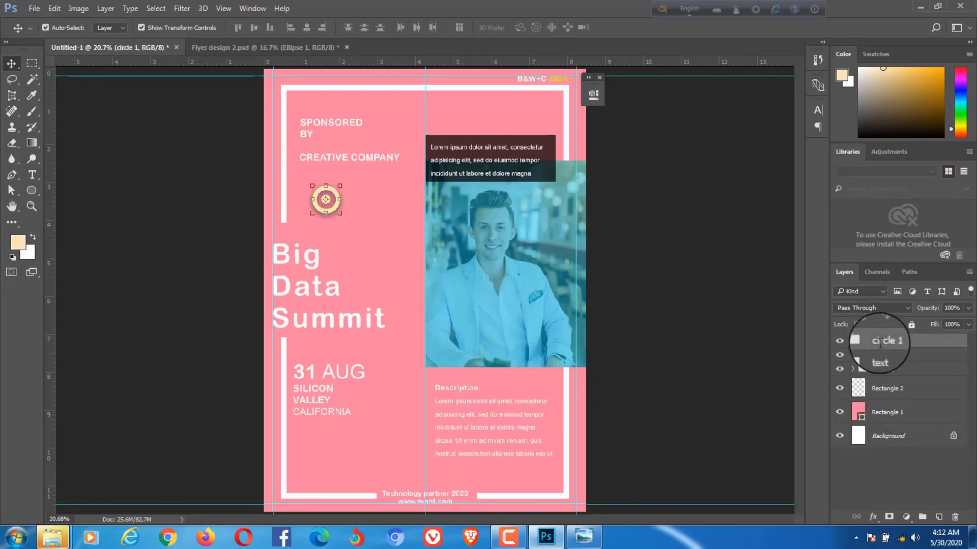
{"action": "key", "text": "Return"}
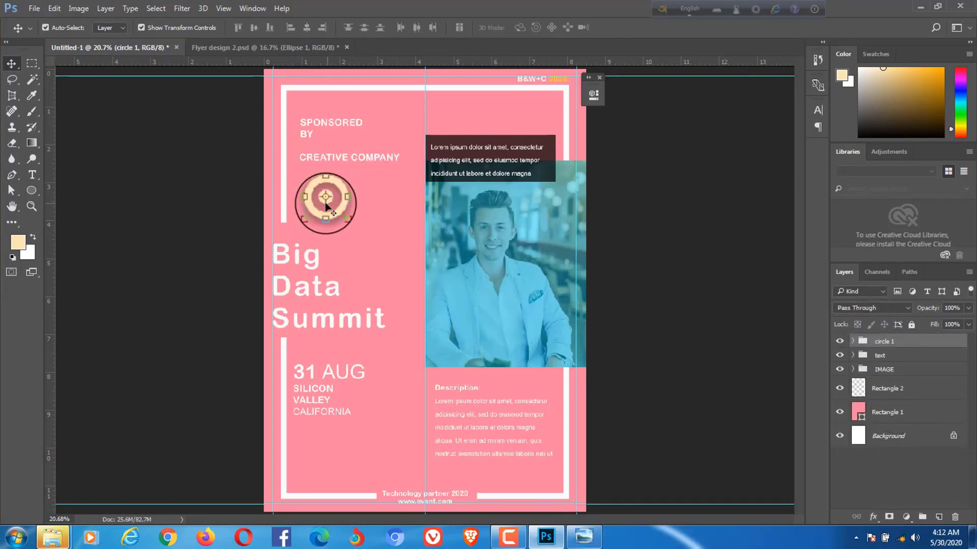
Move the circle 1 group to the flyer's left edge and shrink it slightly
{"action": "key", "text": "ctrl+t"}
{"action": "left_click_drag", "start_coordinate": [327, 201], "coordinate": [268, 190]}
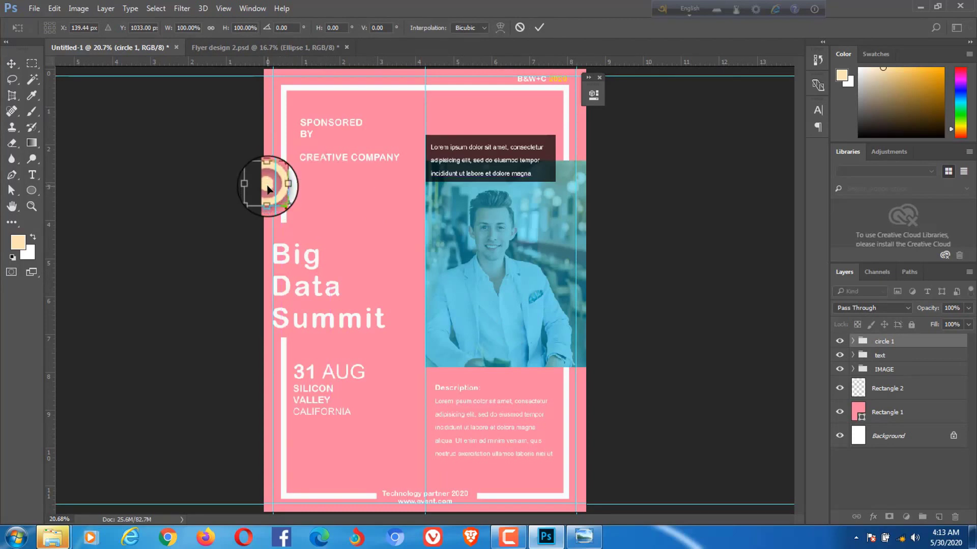
{"action": "left_click_drag", "start_coordinate": [286, 203], "coordinate": [278, 197]}
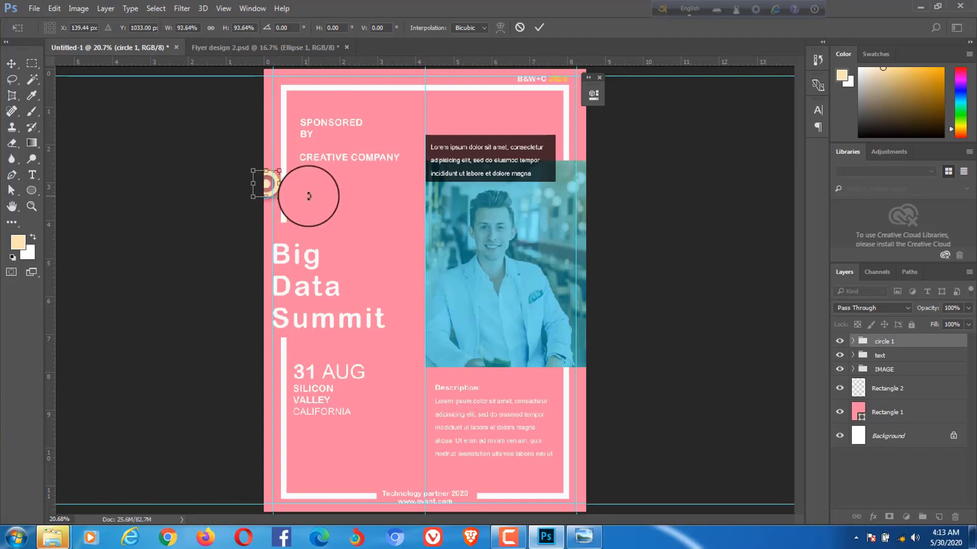
{"action": "key", "text": "Return"}
{"action": "left_click", "coordinate": [129, 227]}
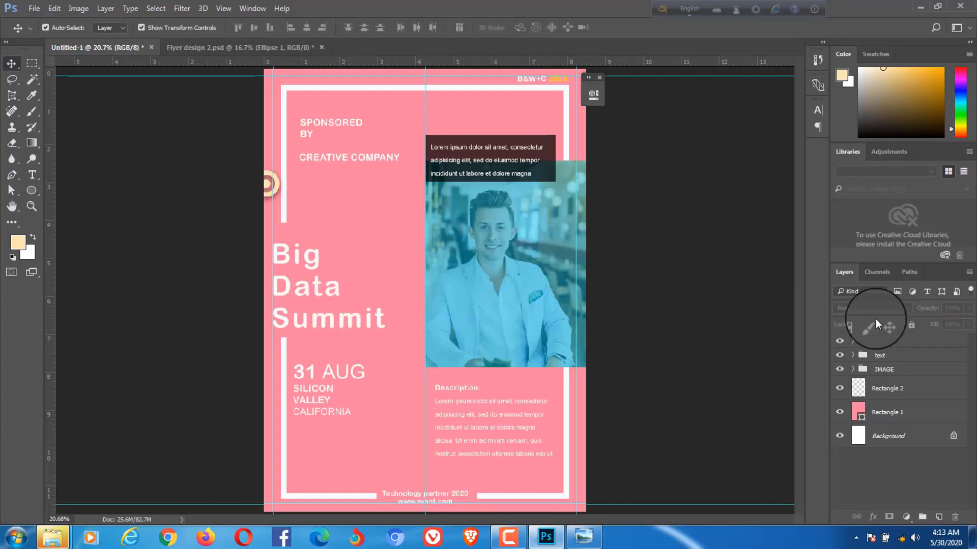
Duplicate the circle 1 group and move the copy down near the bottom, left of the description
{"action": "left_click", "coordinate": [906, 343]}
{"action": "key", "text": "ctrl+j"}
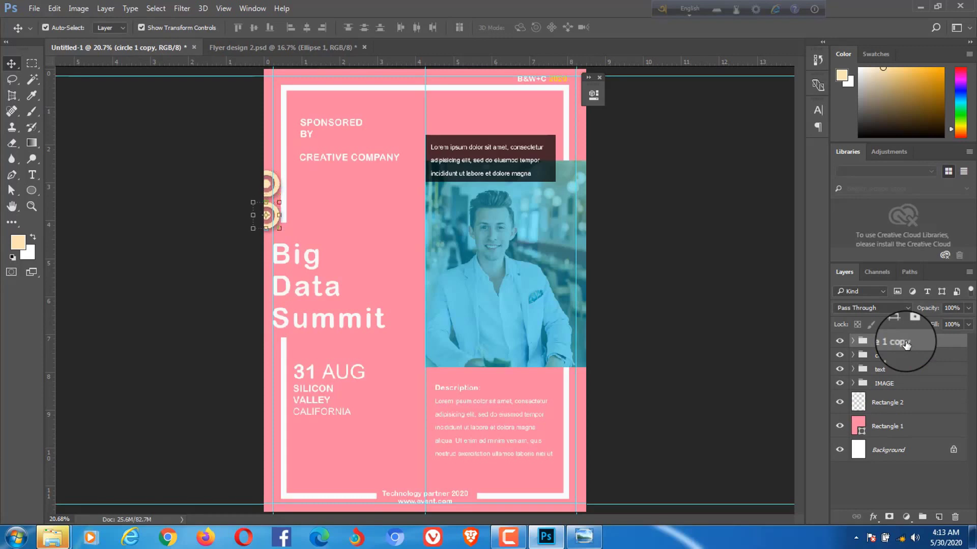
{"action": "key", "text": "ctrl+t"}
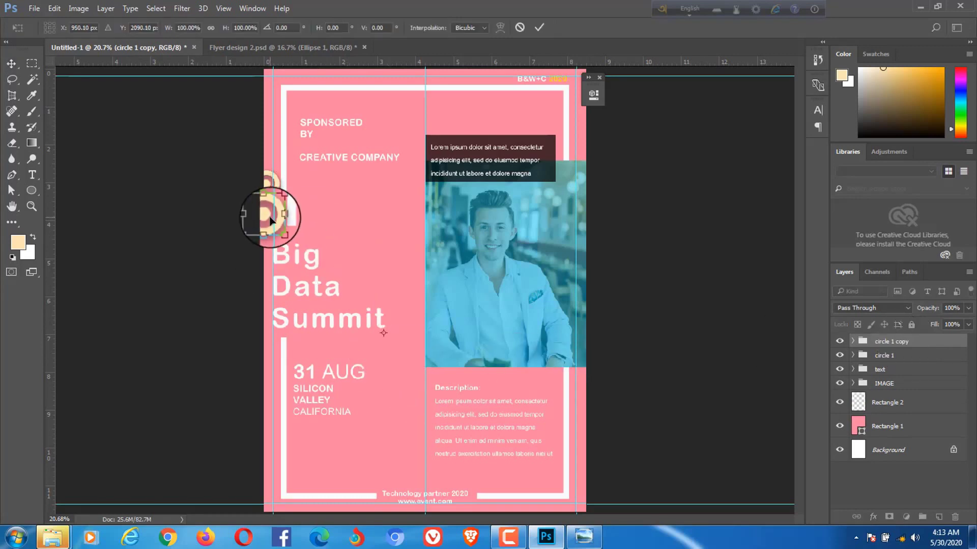
{"action": "mouse_move", "coordinate": [271, 220]}
{"action": "left_mouse_down"}
{"action": "mouse_move", "coordinate": [362, 433]}
{"action": "mouse_move", "coordinate": [384, 431]}
{"action": "mouse_move", "coordinate": [386, 459]}
{"action": "mouse_move", "coordinate": [388, 447]}
{"action": "left_mouse_up"}
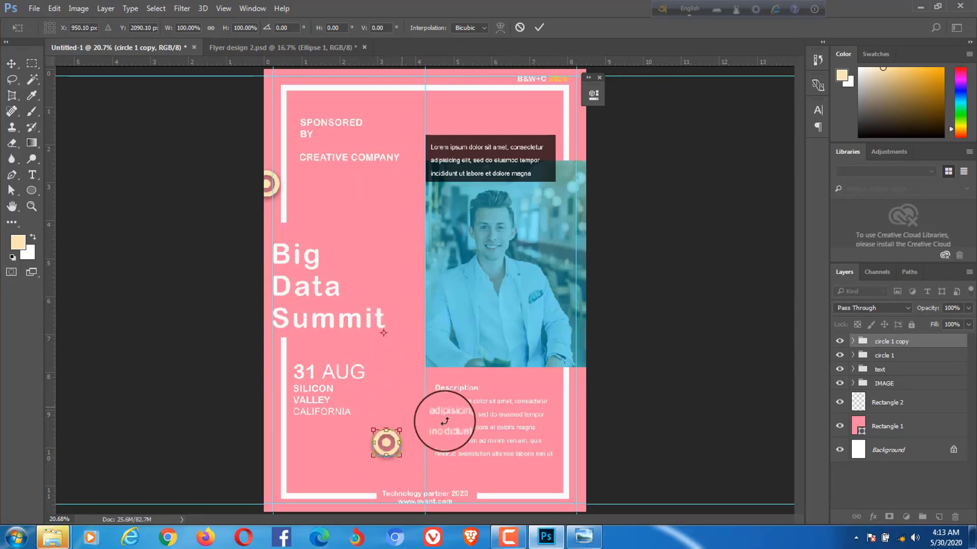
{"action": "key", "text": "Return"}
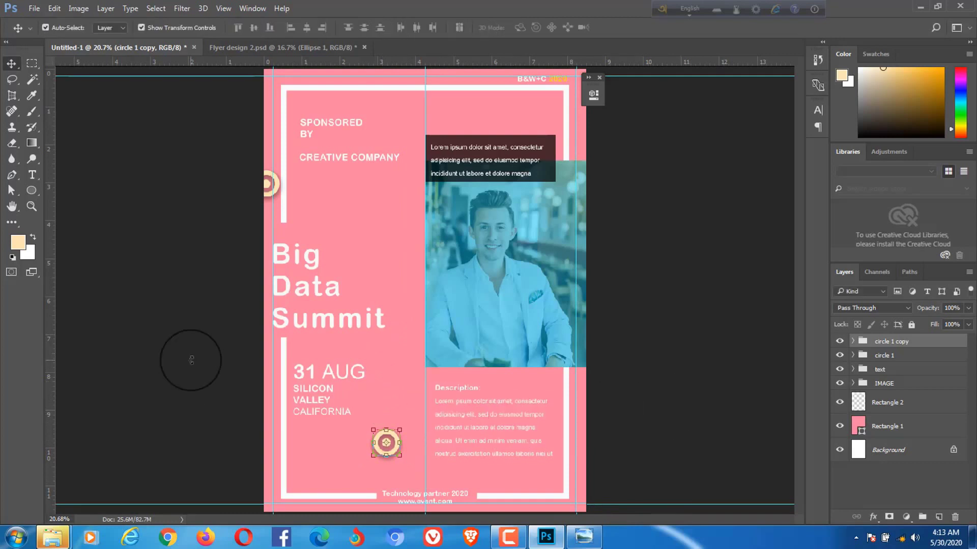
Make the stroke of Ellipse 1 in the copied group light pink
{"action": "left_click", "coordinate": [386, 452]}
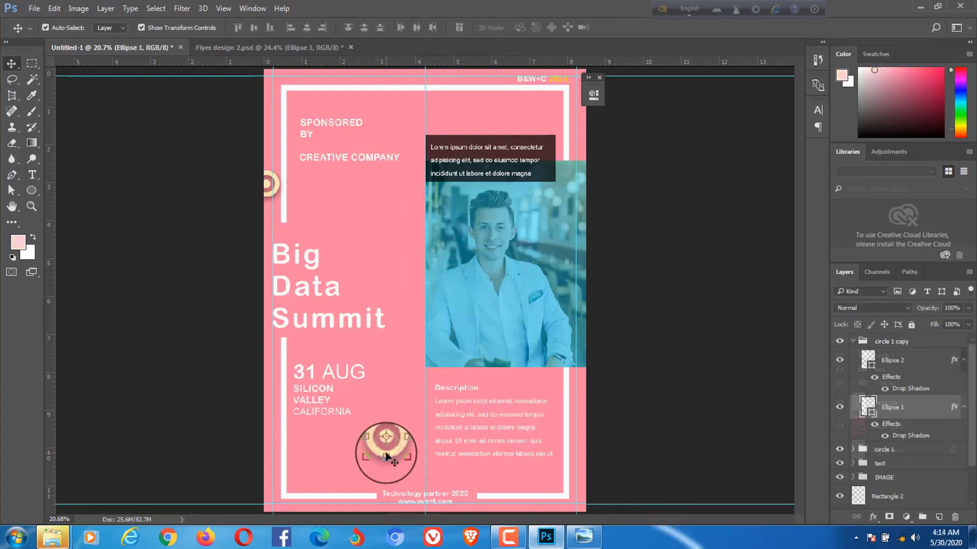
{"action": "double_click", "coordinate": [872, 414]}
{"action": "left_click", "coordinate": [778, 146]}
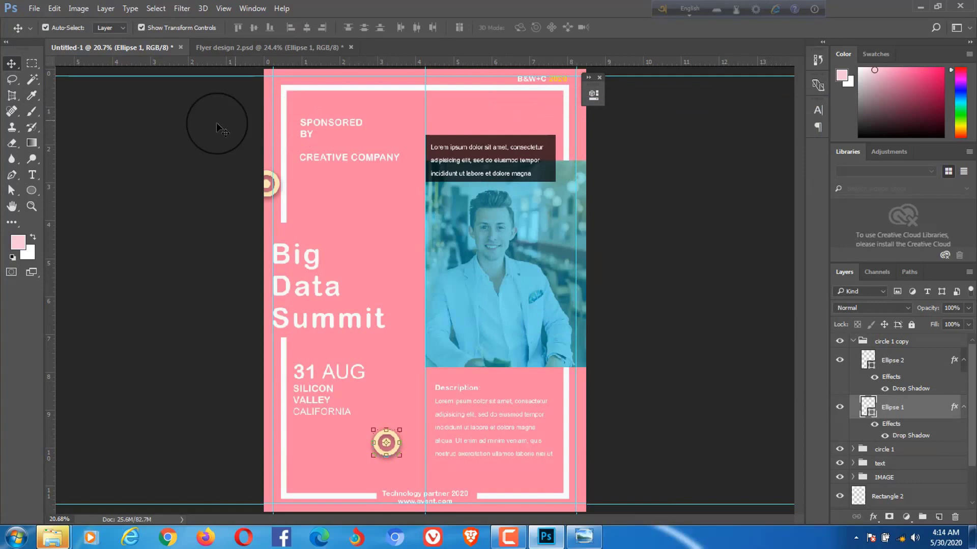
{"action": "left_click", "coordinate": [31, 192]}
{"action": "left_click", "coordinate": [156, 29]}
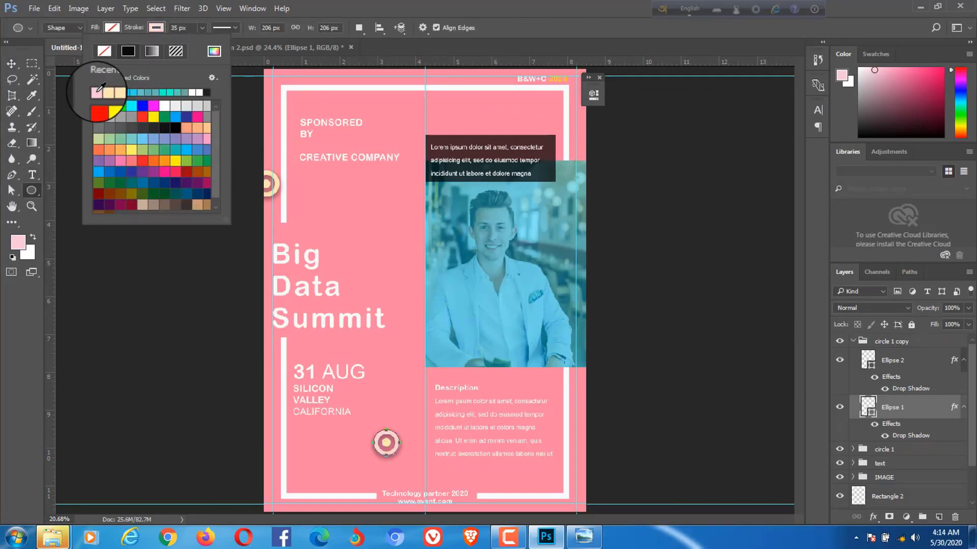
{"action": "left_click", "coordinate": [159, 28]}
{"action": "left_click", "coordinate": [6, 65]}
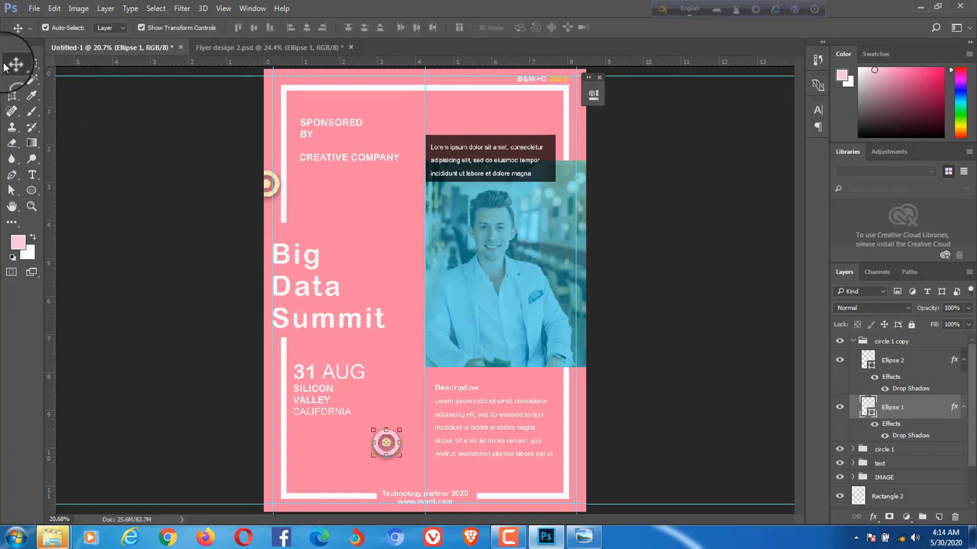
Begin recolouring the fill of Ellipse 2, the copied ring's inner circle
{"action": "left_click", "coordinate": [910, 360]}
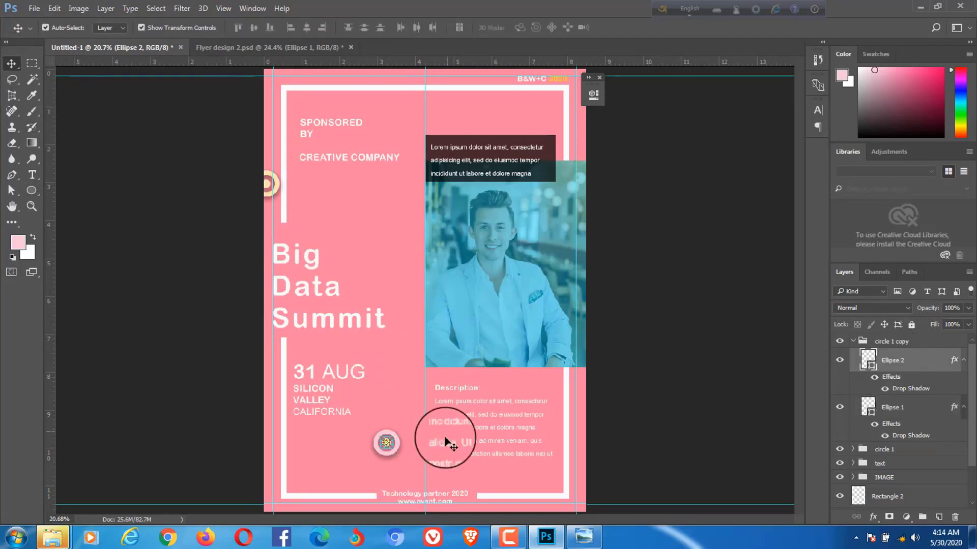
{"action": "left_click", "coordinate": [32, 191]}
{"action": "left_click", "coordinate": [112, 27]}
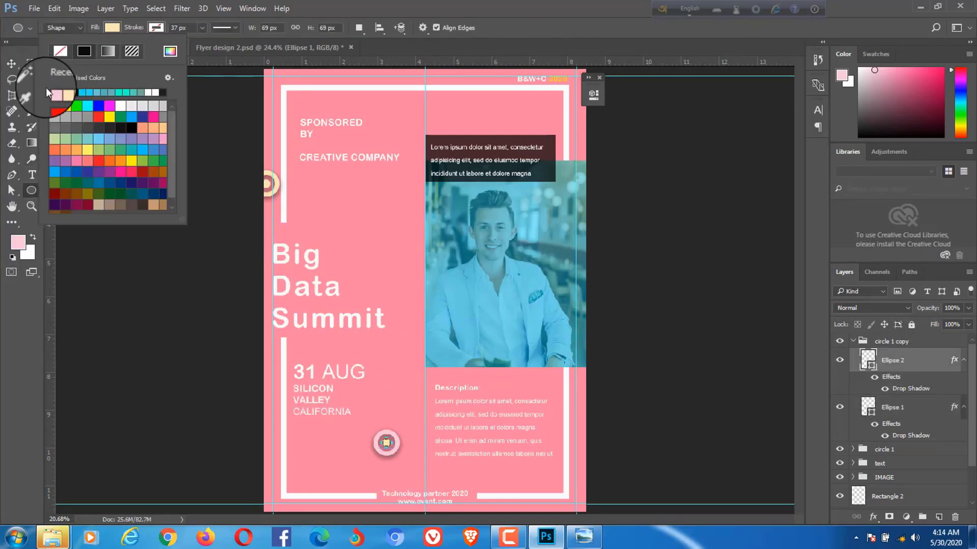
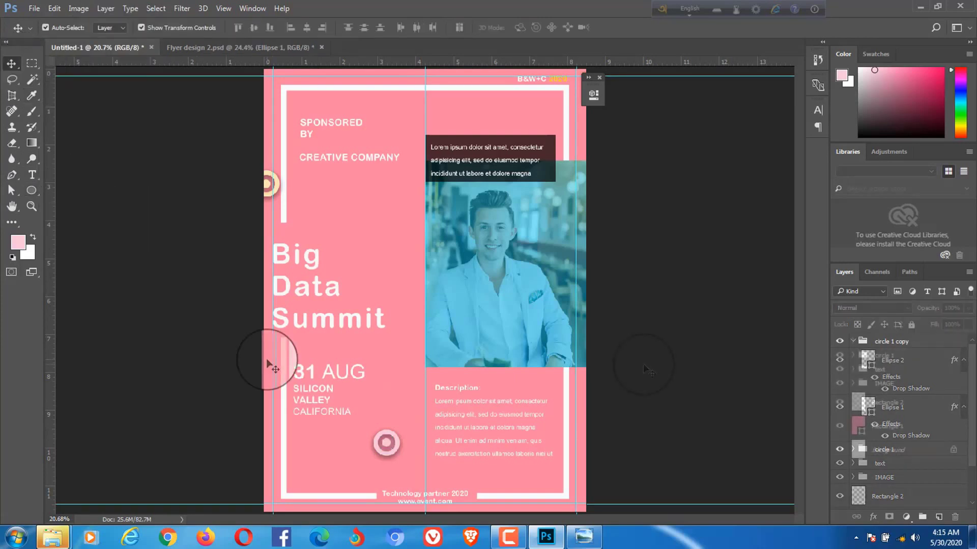
Duplicate the pink ring group and place the copy on the portrait's upper right
{"action": "left_click_drag", "start_coordinate": [884, 342], "coordinate": [885, 342]}
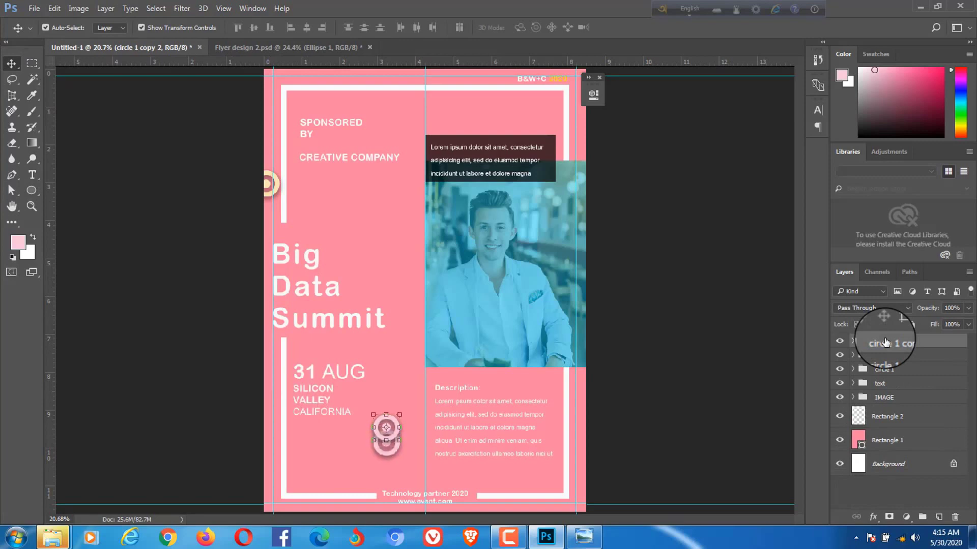
{"action": "mouse_move", "coordinate": [384, 414]}
{"action": "left_mouse_down"}
{"action": "mouse_move", "coordinate": [458, 382]}
{"action": "mouse_move", "coordinate": [522, 286]}
{"action": "mouse_move", "coordinate": [556, 197]}
{"action": "mouse_move", "coordinate": [555, 208]}
{"action": "left_mouse_up"}
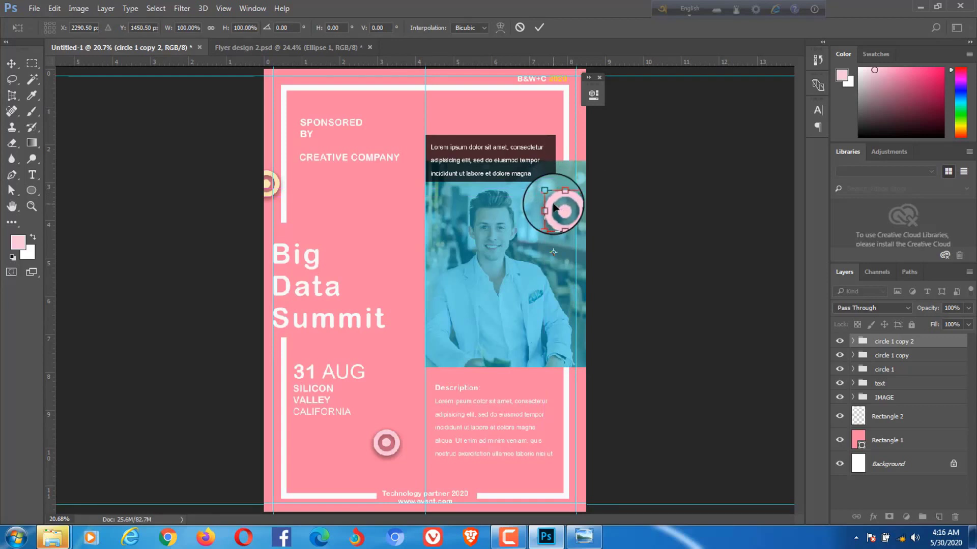
{"action": "key", "text": "Return"}
{"action": "left_click", "coordinate": [554, 227]}
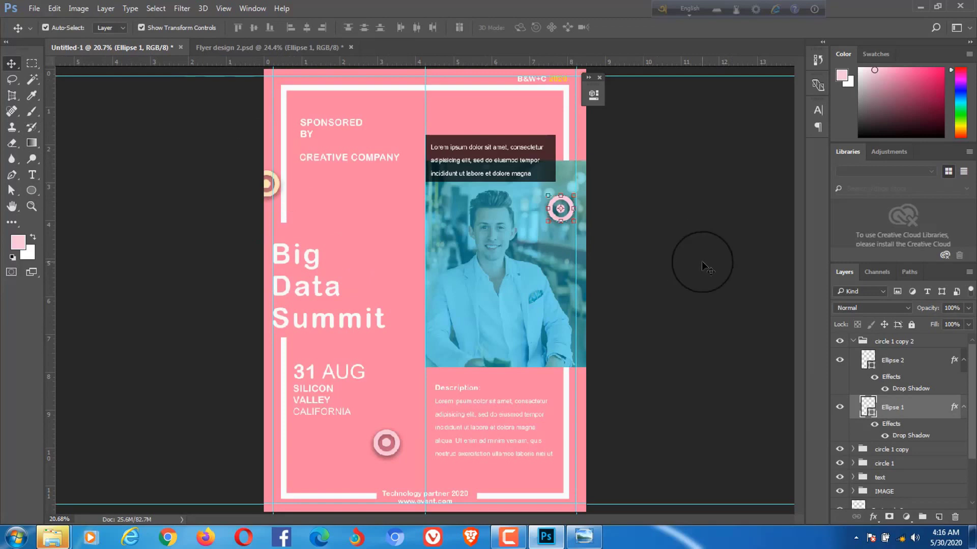
{"action": "left_click", "coordinate": [700, 261]}
Set the photo ring's outer circle stroke to peach
{"action": "left_click", "coordinate": [852, 341]}
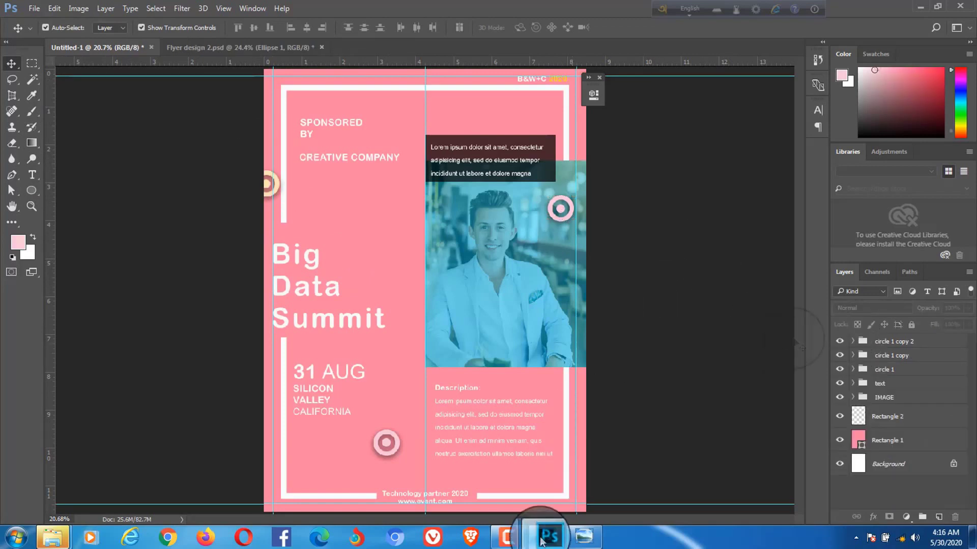
{"action": "left_click", "coordinate": [560, 208]}
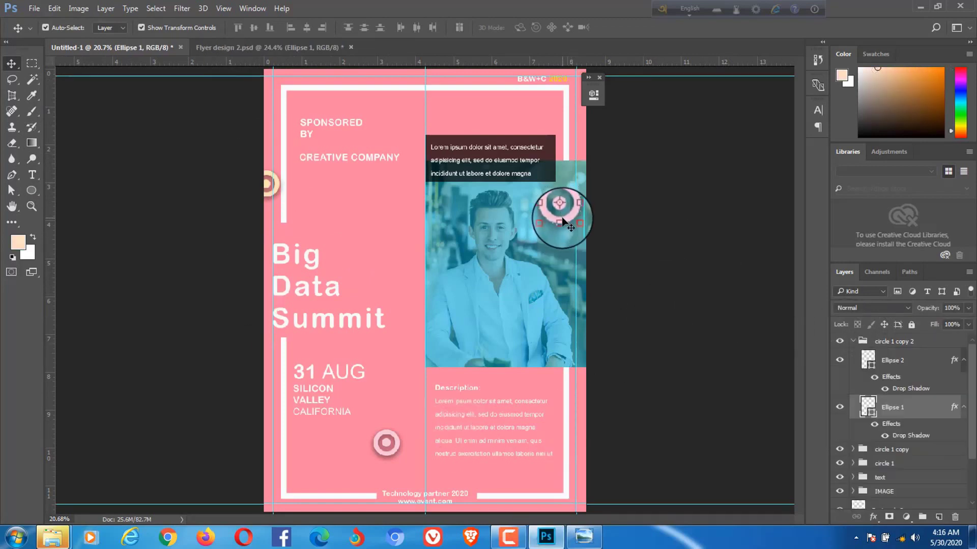
{"action": "left_click", "coordinate": [34, 192]}
{"action": "left_click", "coordinate": [156, 28]}
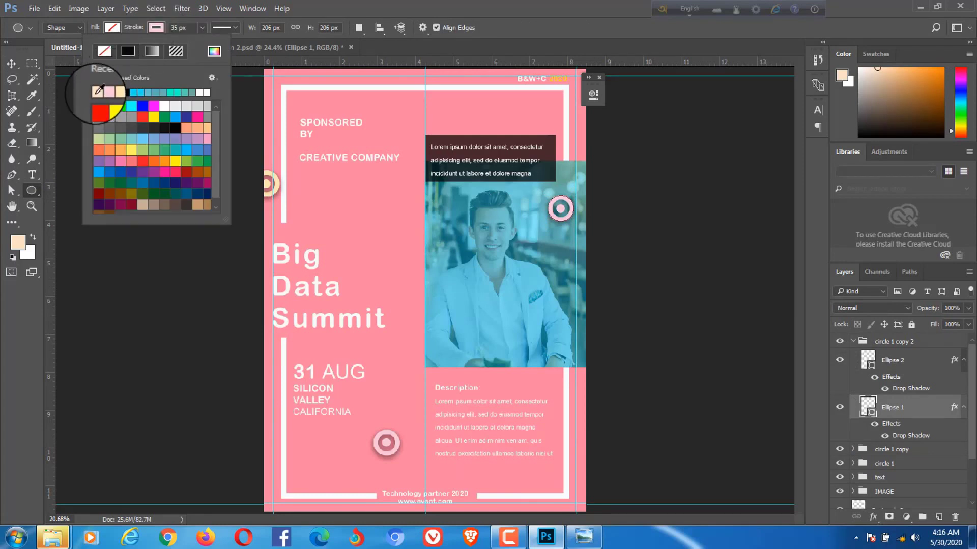
{"action": "left_click", "coordinate": [98, 90]}
{"action": "left_click", "coordinate": [6, 68]}
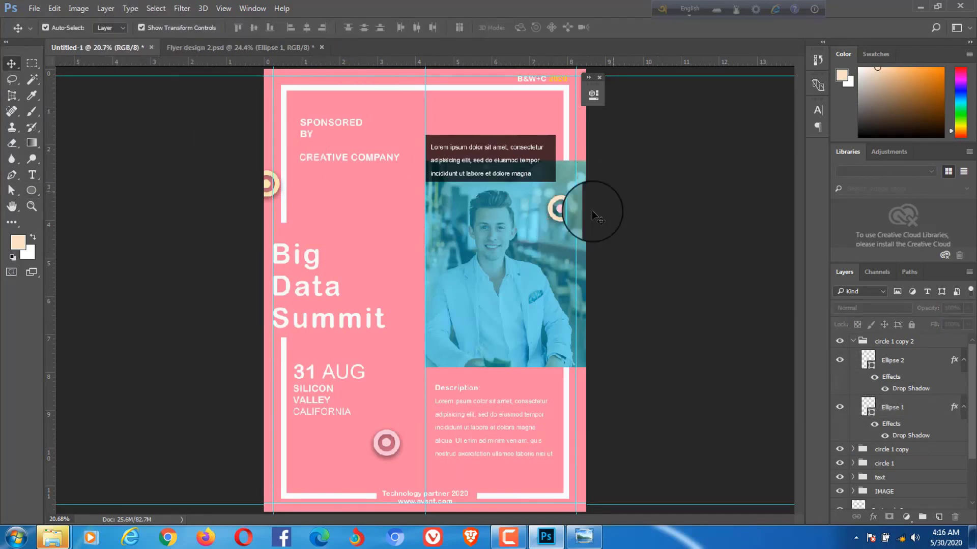
Fill the ring's inner circle with cream
{"action": "left_click", "coordinate": [560, 208]}
{"action": "left_click", "coordinate": [32, 190]}
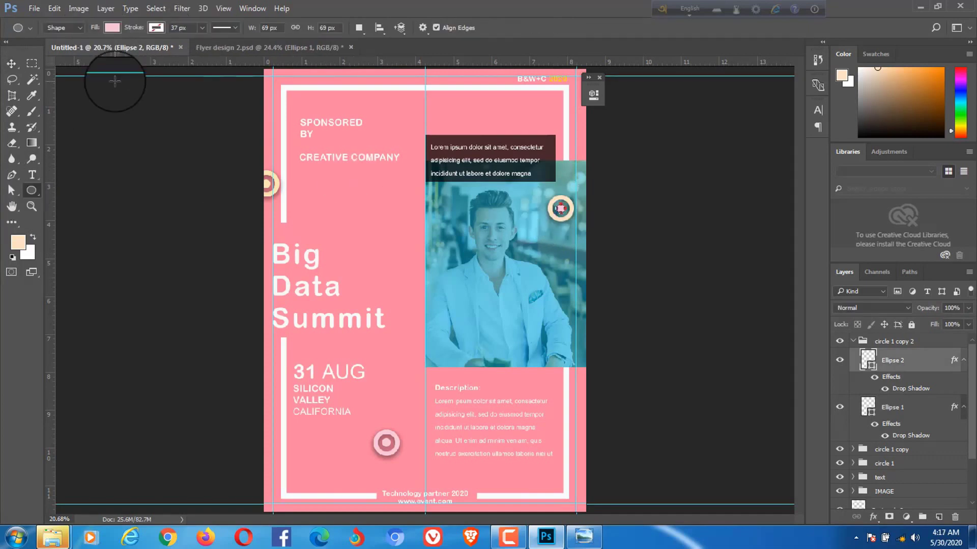
{"action": "left_click", "coordinate": [112, 27]}
{"action": "left_click", "coordinate": [54, 92]}
{"action": "left_click", "coordinate": [112, 28]}
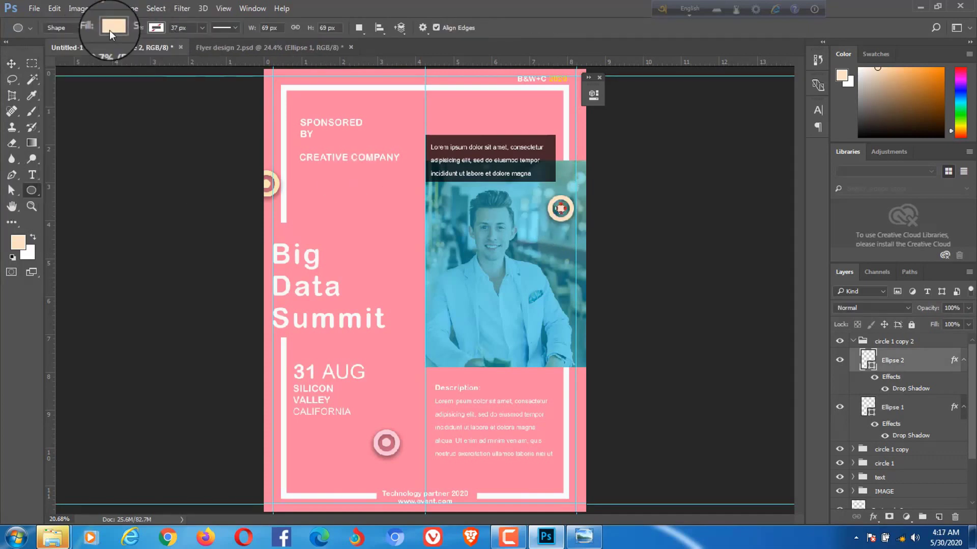
{"action": "left_click", "coordinate": [12, 63]}
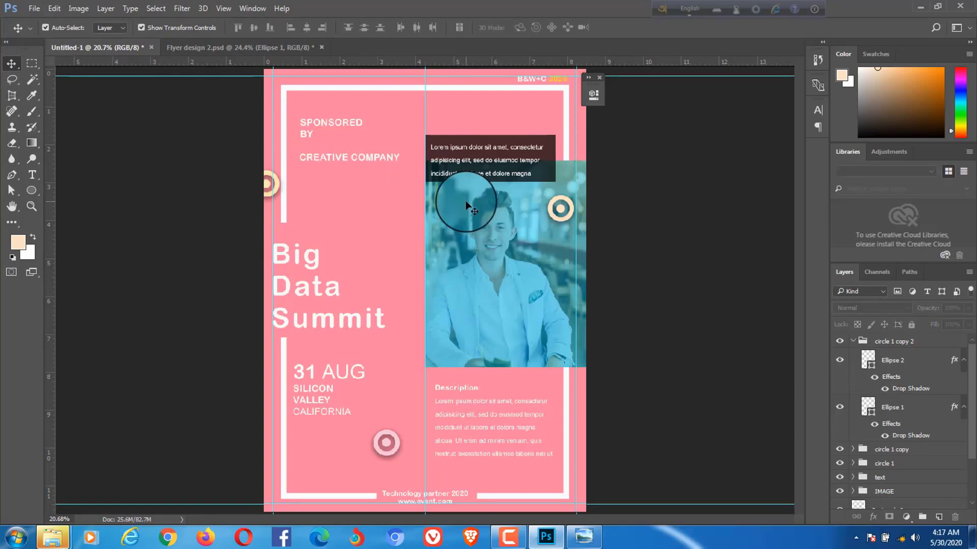
Shift the ring to the photo's right edge and select both circle layers together
{"action": "left_click_drag", "start_coordinate": [471, 209], "coordinate": [532, 210]}
{"action": "scroll", "coordinate": [555, 209], "scroll_direction": "up", "scroll_amount": 2}
{"action": "left_click", "coordinate": [565, 211]}
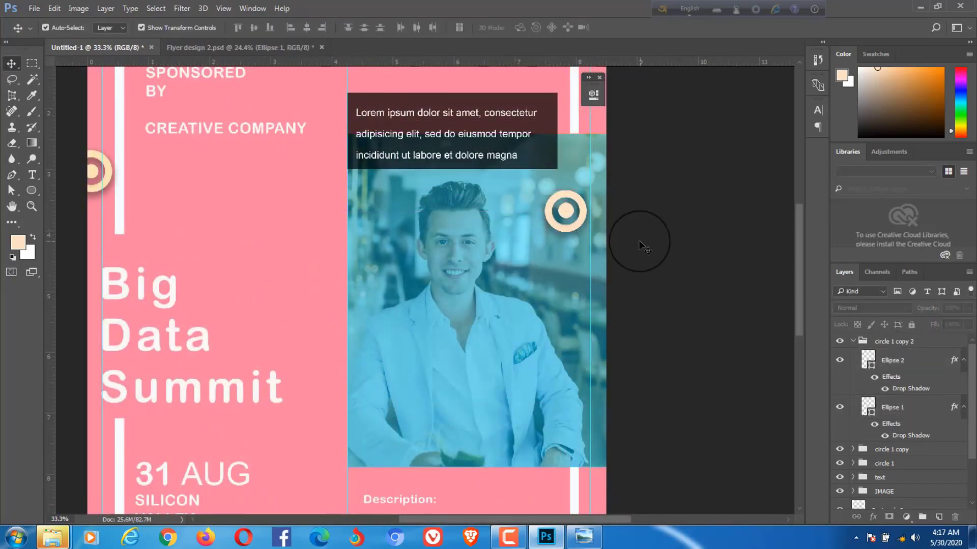
{"action": "scroll", "coordinate": [637, 244], "scroll_direction": "left", "scroll_amount": 3}
{"action": "left_click", "coordinate": [231, 173]}
{"action": "key", "text": "ctrl+t"}
{"action": "key", "text": "Return"}
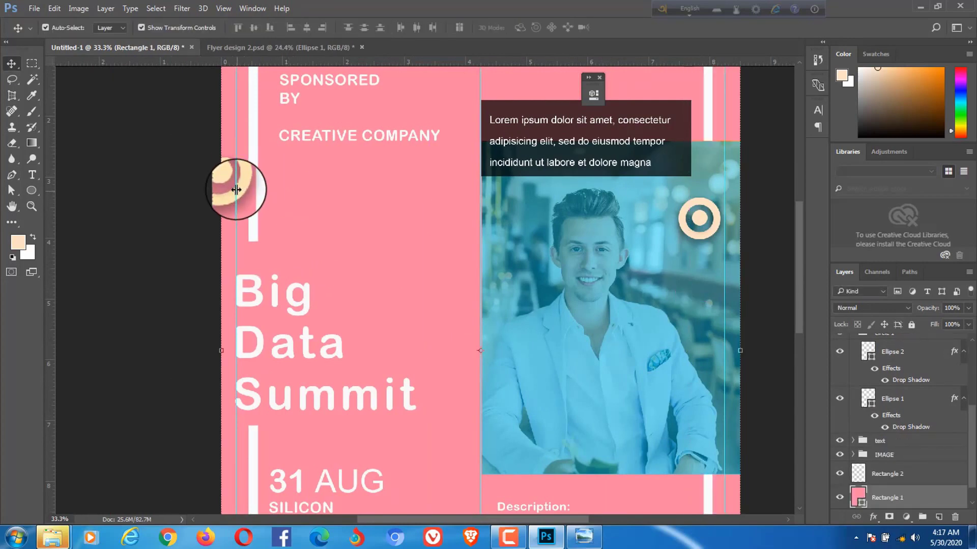
{"action": "left_click", "coordinate": [893, 398]}
{"action": "left_click", "coordinate": [893, 352], "text": "ctrl"}
{"action": "scroll", "coordinate": [407, 219], "scroll_direction": "down", "scroll_amount": 5}
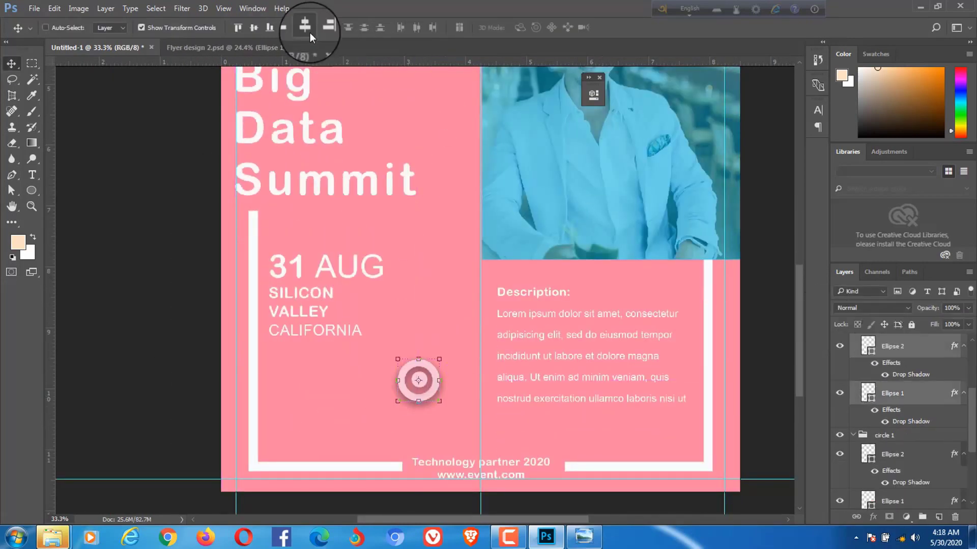
{"action": "scroll", "coordinate": [450, 267], "scroll_direction": "down", "scroll_amount": 2}
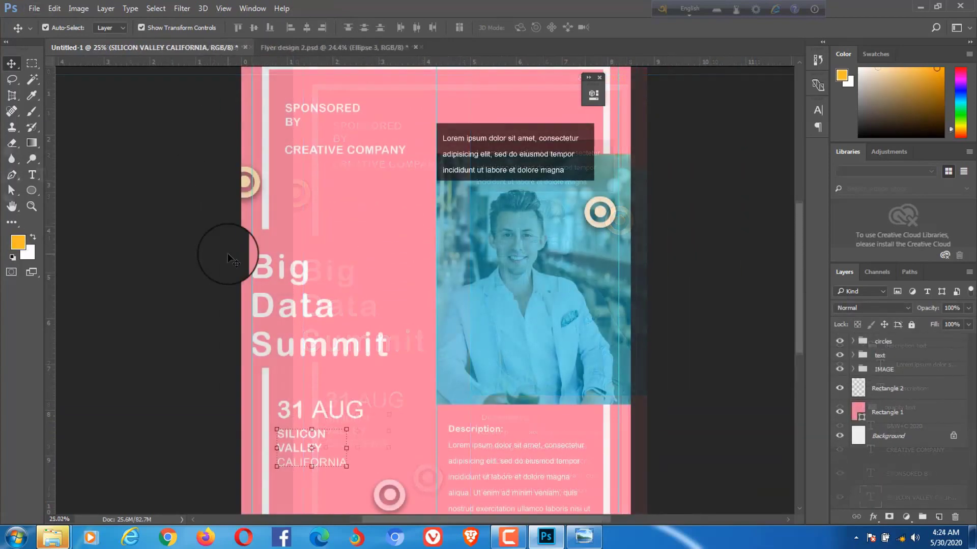
Draw a small orange-filled circle below the sponsor text
{"action": "left_click", "coordinate": [32, 190]}
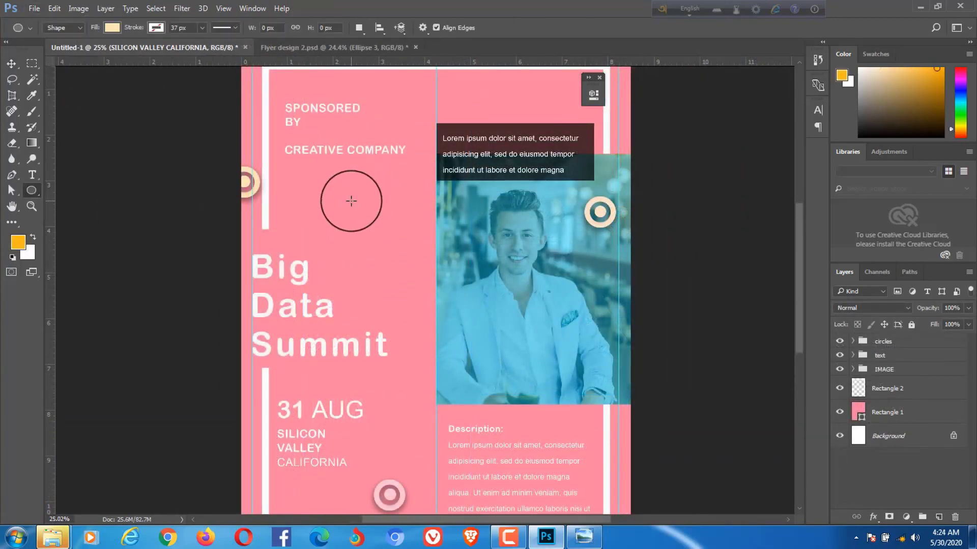
{"action": "left_click_drag", "start_coordinate": [349, 198], "coordinate": [367, 223]}
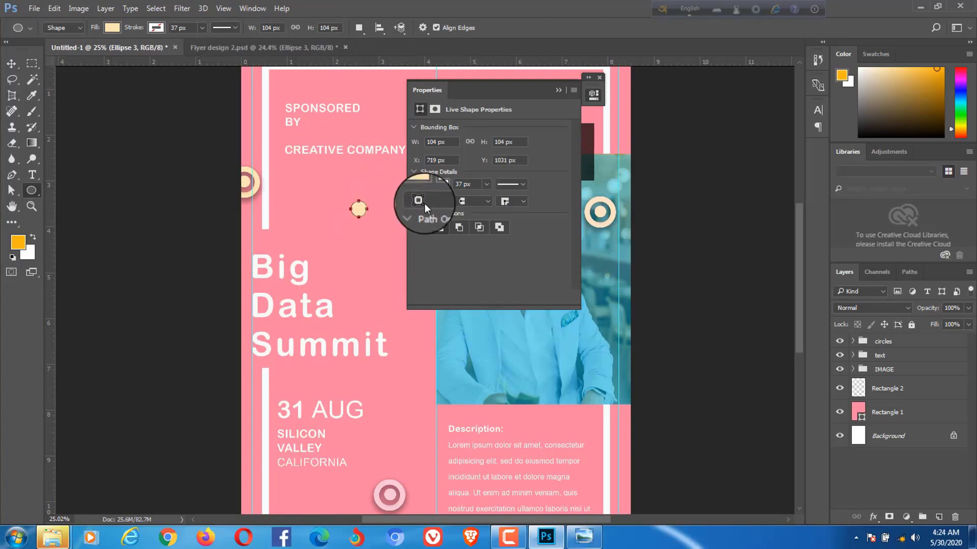
{"action": "left_click", "coordinate": [420, 184]}
{"action": "left_click", "coordinate": [423, 249]}
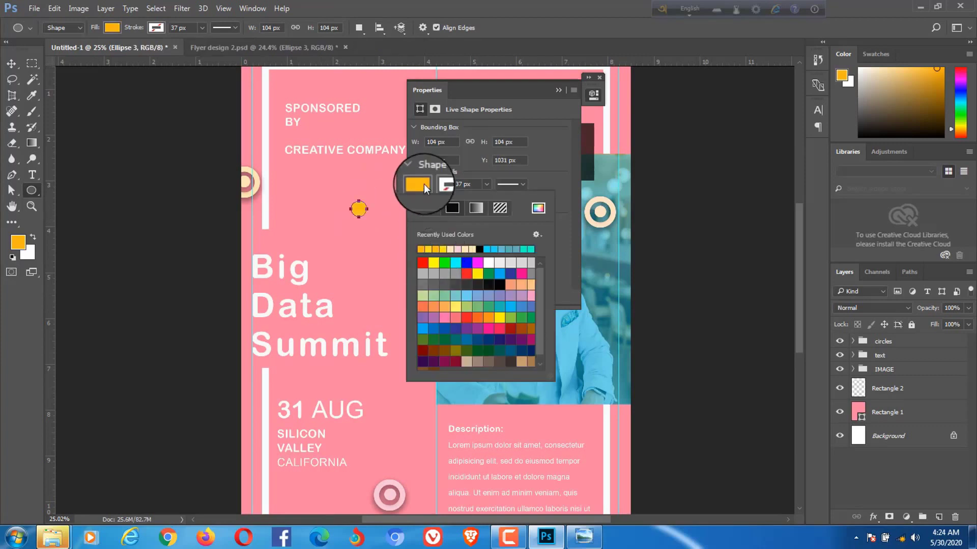
{"action": "left_click", "coordinate": [423, 184]}
{"action": "left_click", "coordinate": [558, 90]}
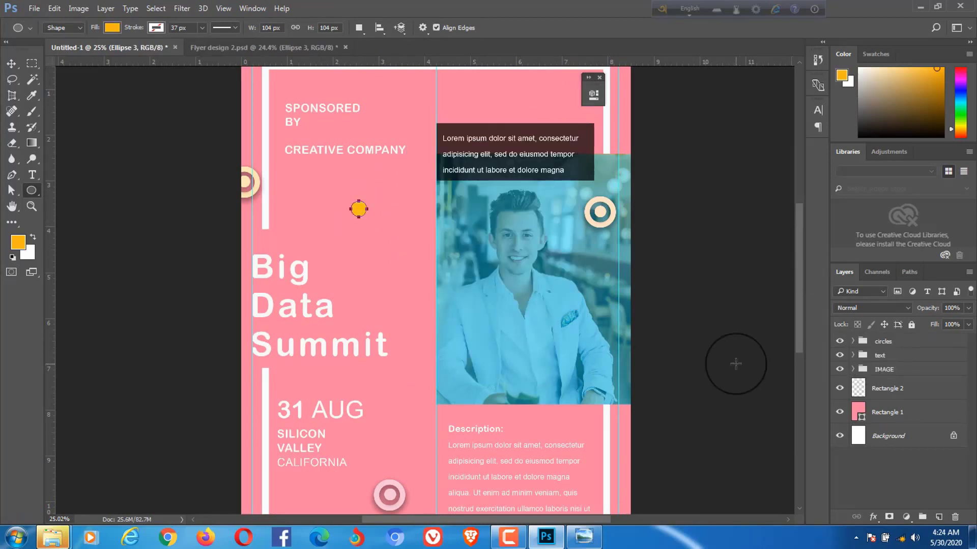
{"action": "left_click", "coordinate": [13, 65]}
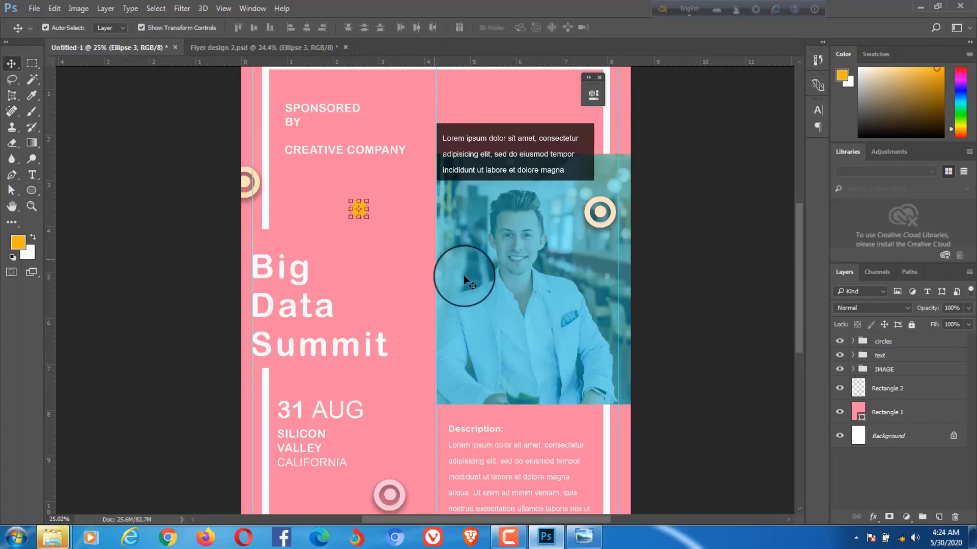
Give the small circle an orange-to-yellow gradient overlay
{"action": "left_click", "coordinate": [873, 517]}
{"action": "left_click", "coordinate": [881, 459]}
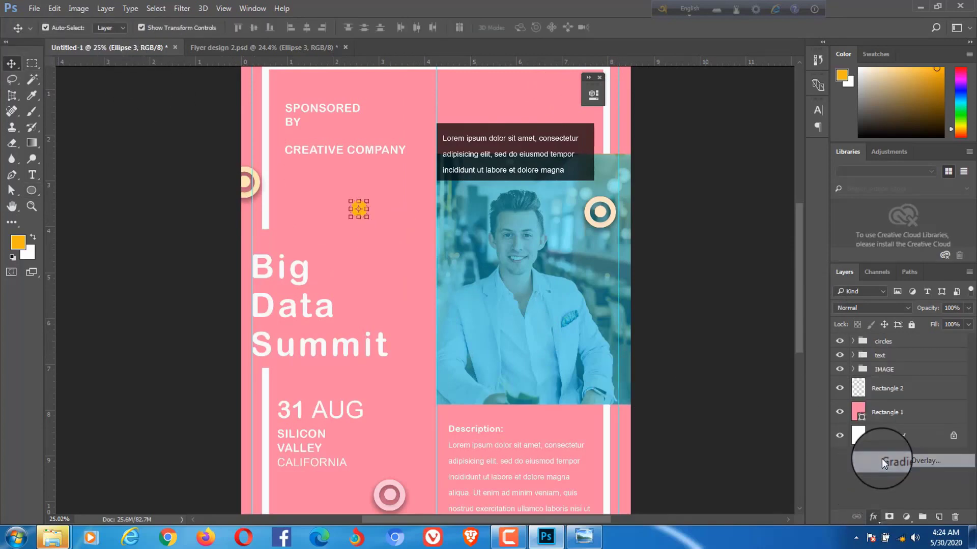
{"action": "left_click", "coordinate": [725, 147]}
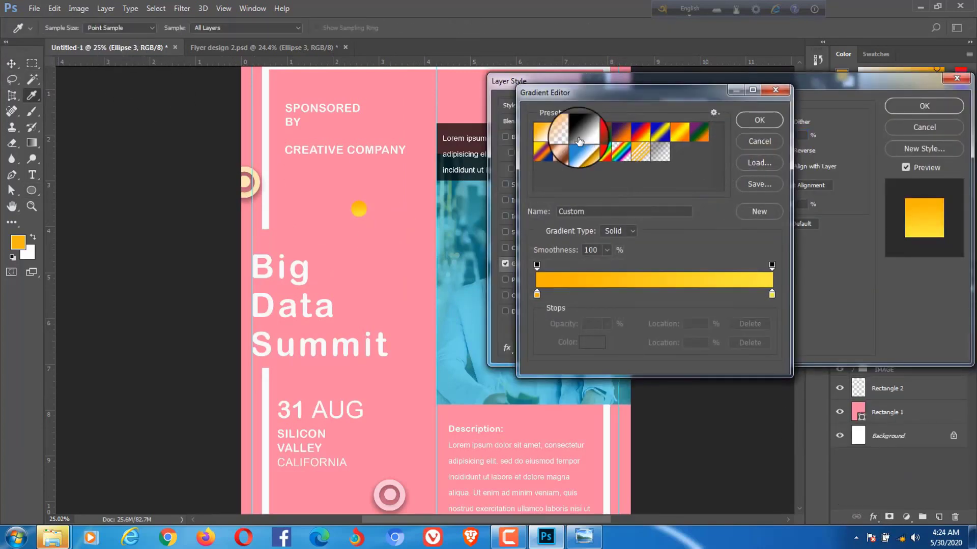
{"action": "left_click", "coordinate": [562, 135]}
{"action": "left_click", "coordinate": [543, 132]}
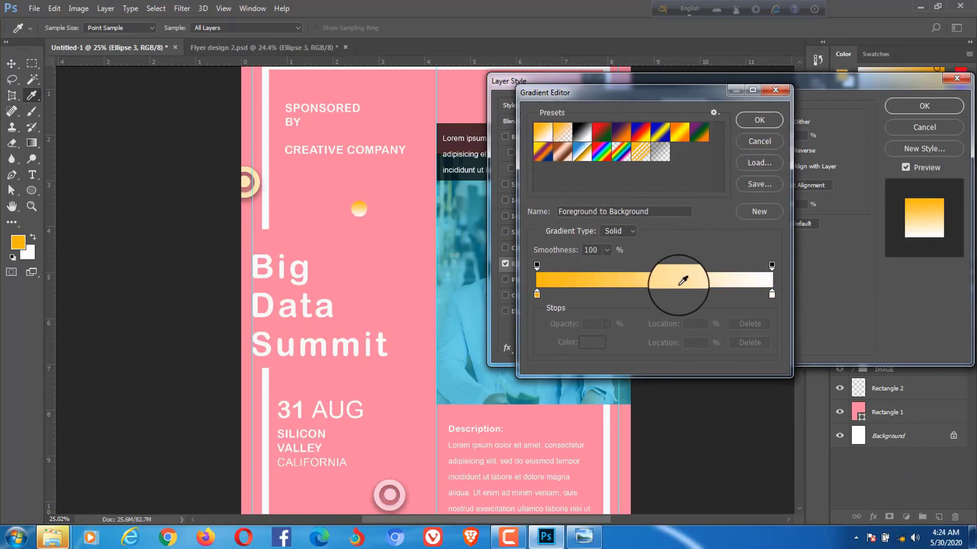
{"action": "double_click", "coordinate": [769, 294]}
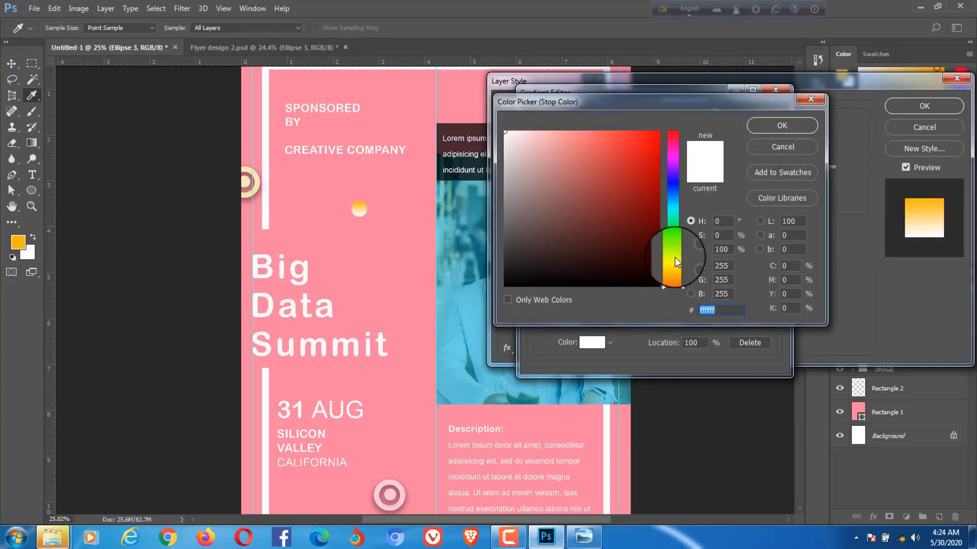
{"action": "left_click", "coordinate": [674, 263]}
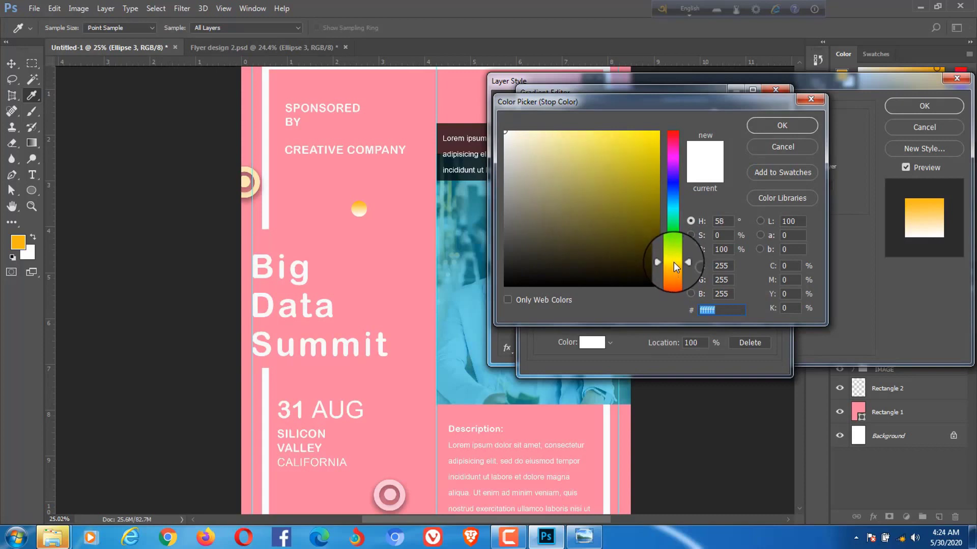
{"action": "left_click", "coordinate": [627, 136]}
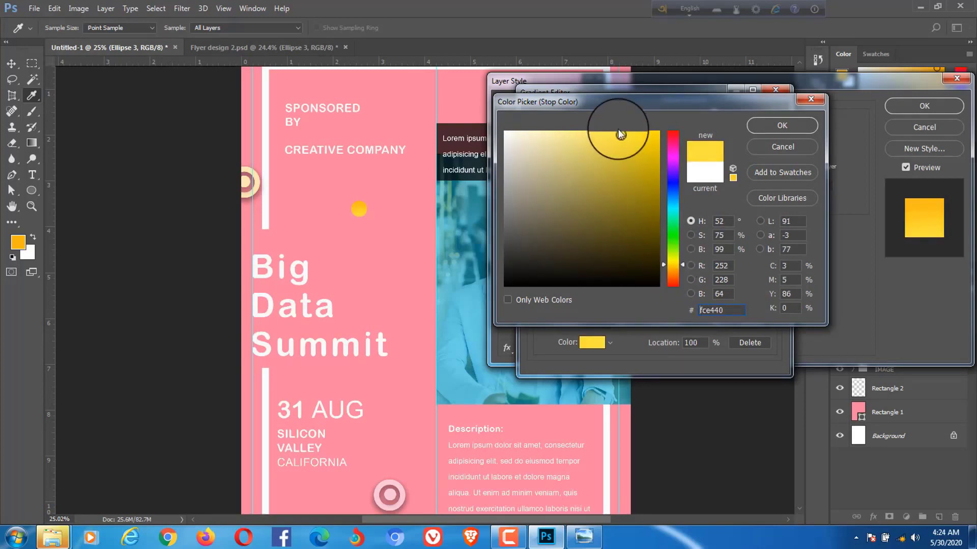
{"action": "left_click", "coordinate": [617, 131]}
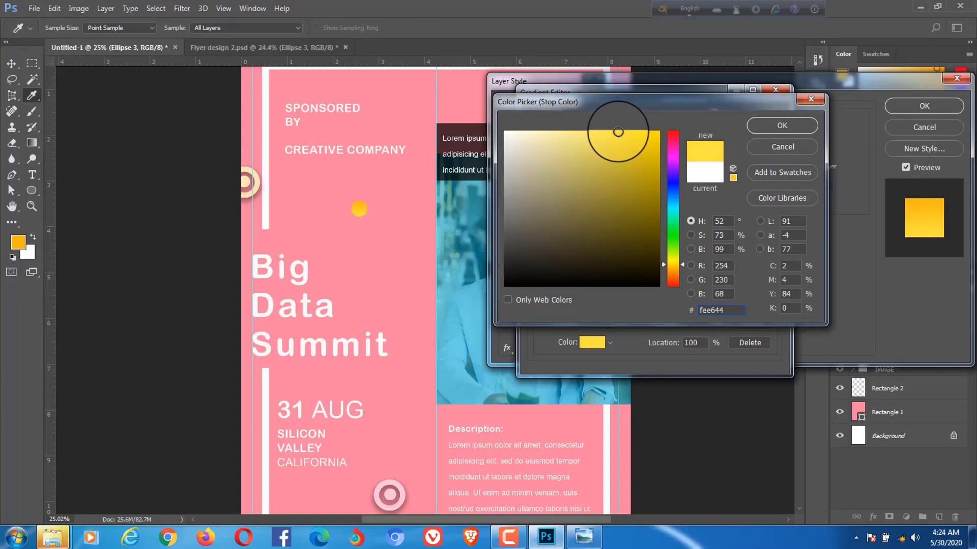
{"action": "left_click", "coordinate": [771, 127]}
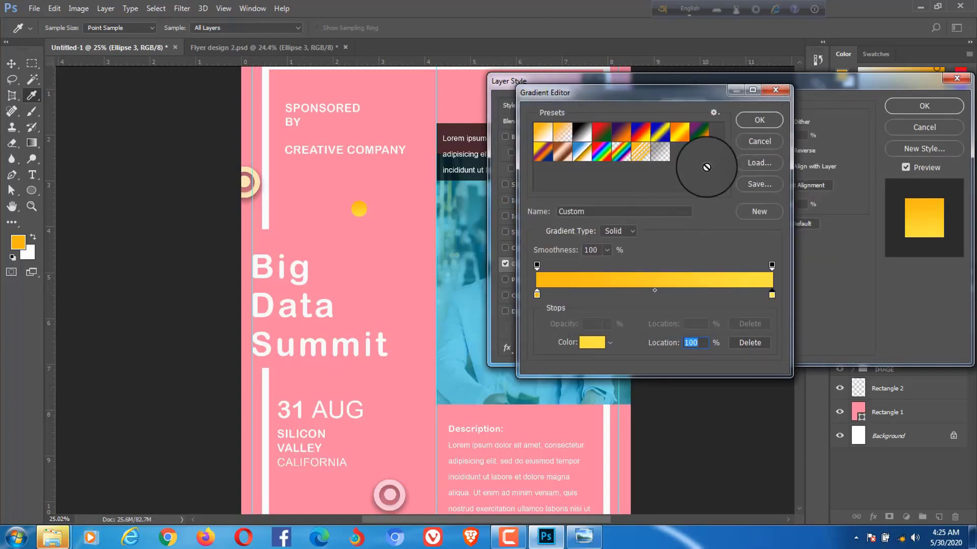
{"action": "left_click", "coordinate": [757, 121]}
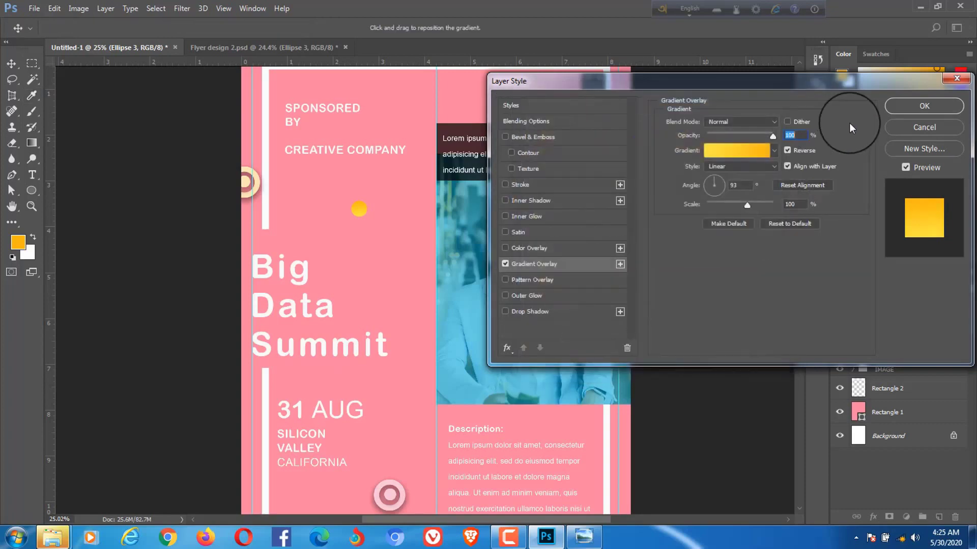
{"action": "left_click", "coordinate": [907, 107]}
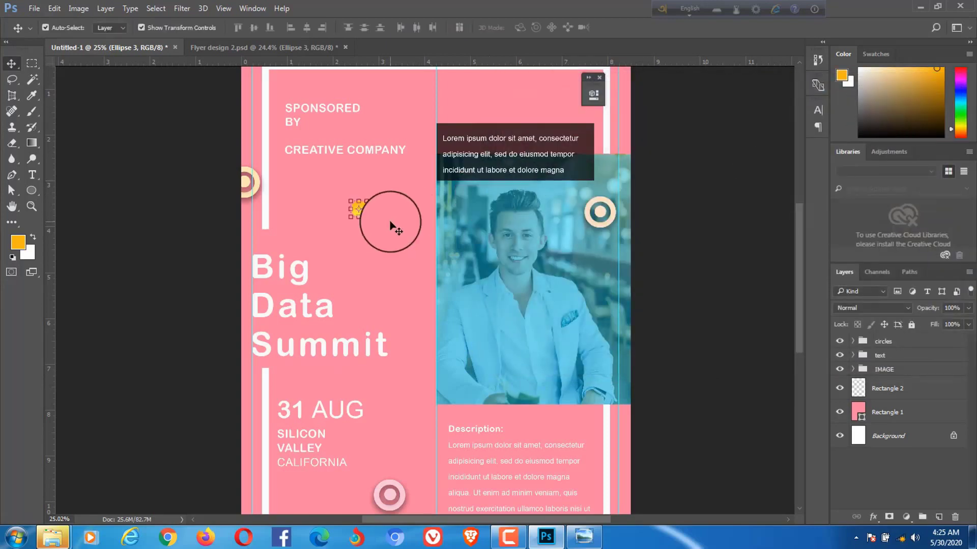
Move the yellow circle onto the portrait's upper left and shrink it to about 83%
{"action": "left_click_drag", "start_coordinate": [391, 227], "coordinate": [363, 212]}
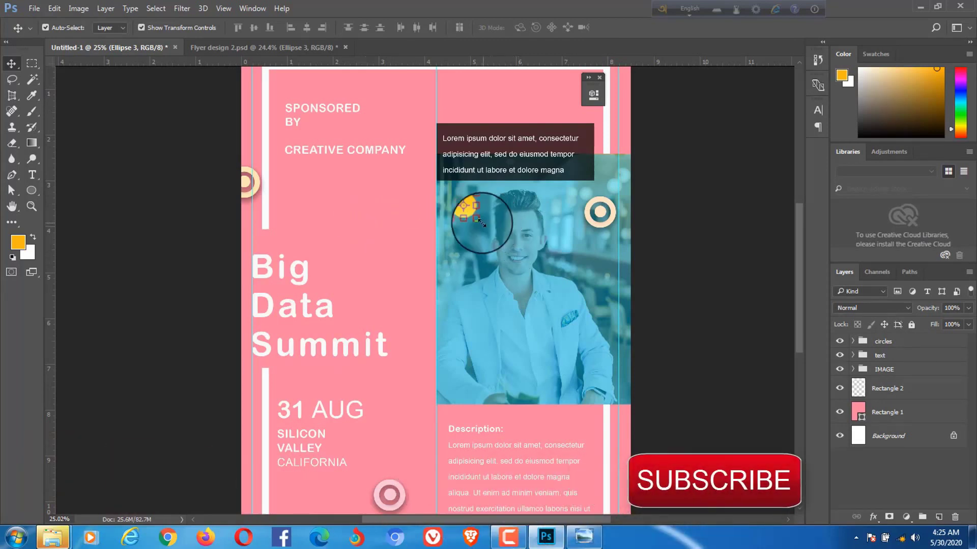
{"action": "left_click_drag", "start_coordinate": [477, 218], "coordinate": [479, 218]}
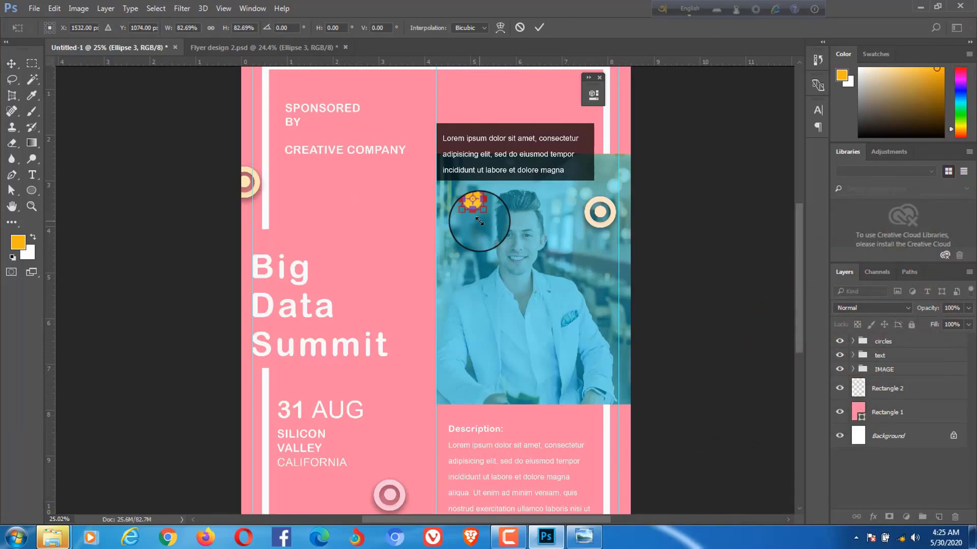
{"action": "key", "text": "Return"}
{"action": "left_click", "coordinate": [662, 234]}
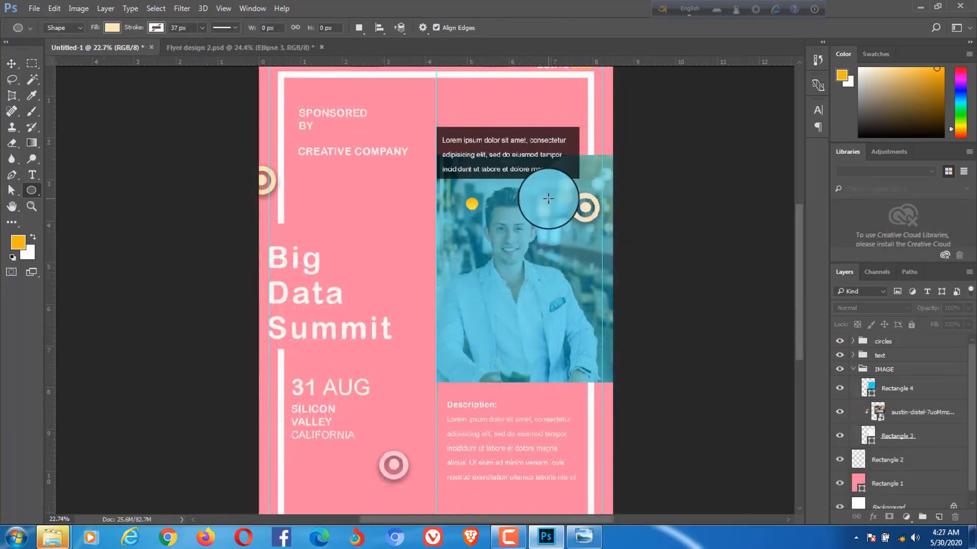
Draw a small cyan-filled circle on the portrait beside the top ring
{"action": "left_click_drag", "start_coordinate": [555, 192], "coordinate": [560, 196]}
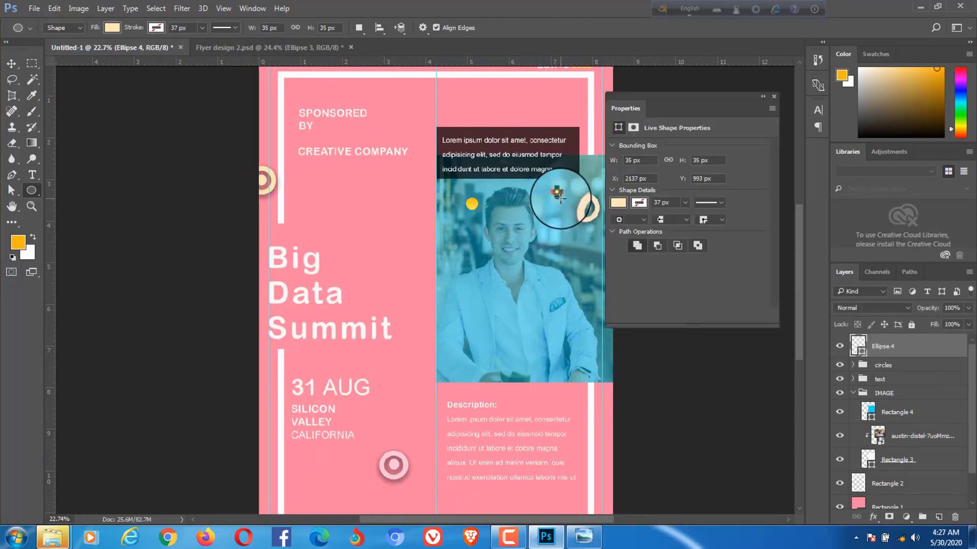
{"action": "left_click", "coordinate": [616, 203]}
{"action": "left_click", "coordinate": [620, 267]}
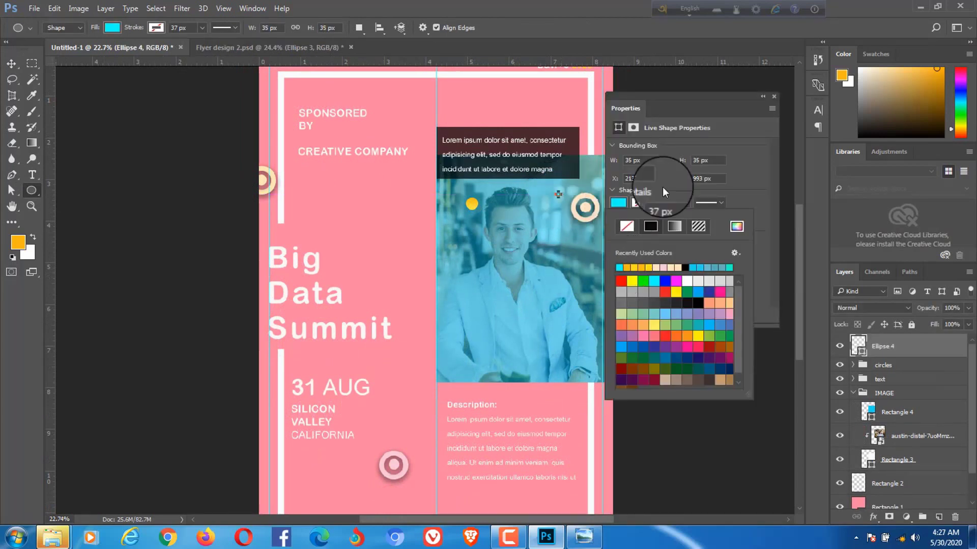
{"action": "left_click", "coordinate": [762, 98]}
{"action": "left_click", "coordinate": [12, 64]}
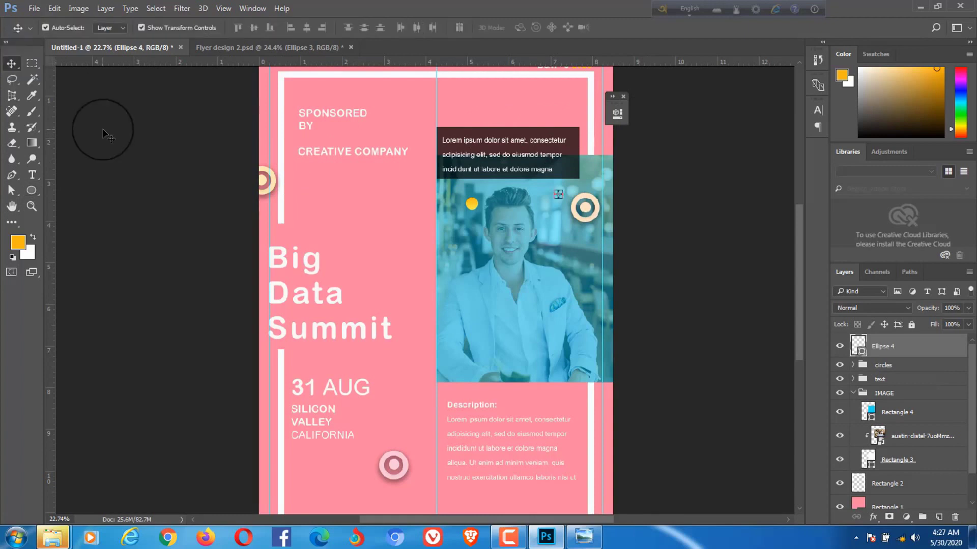
{"action": "left_click", "coordinate": [99, 130]}
Enlarge the cyan circle to about 120%
{"action": "left_click", "coordinate": [558, 194]}
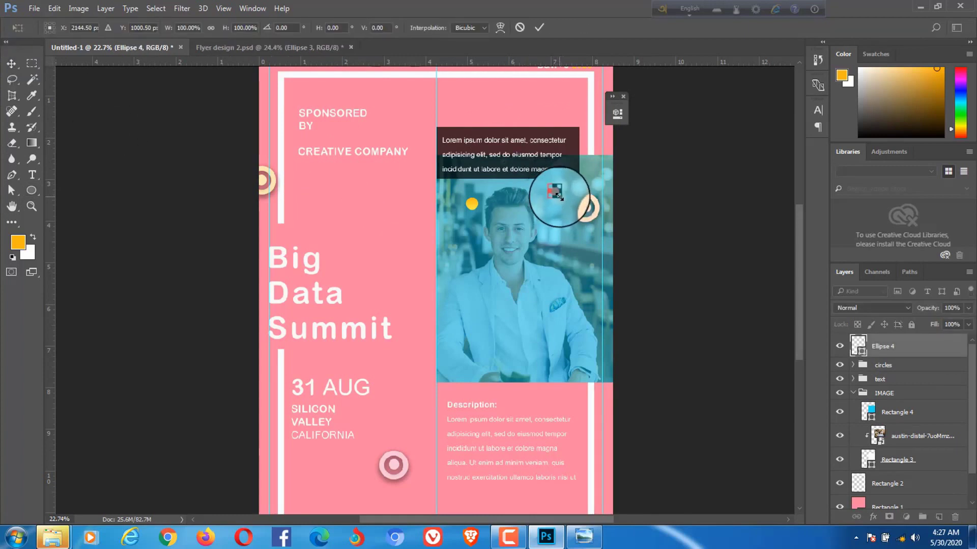
{"action": "left_click_drag", "start_coordinate": [561, 200], "coordinate": [563, 202]}
{"action": "left_click", "coordinate": [29, 70]}
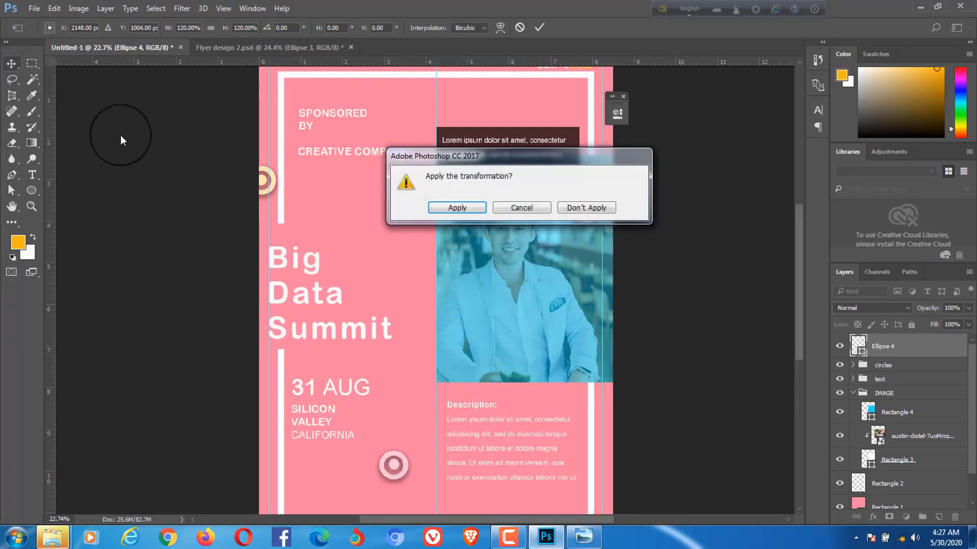
{"action": "left_click", "coordinate": [450, 207]}
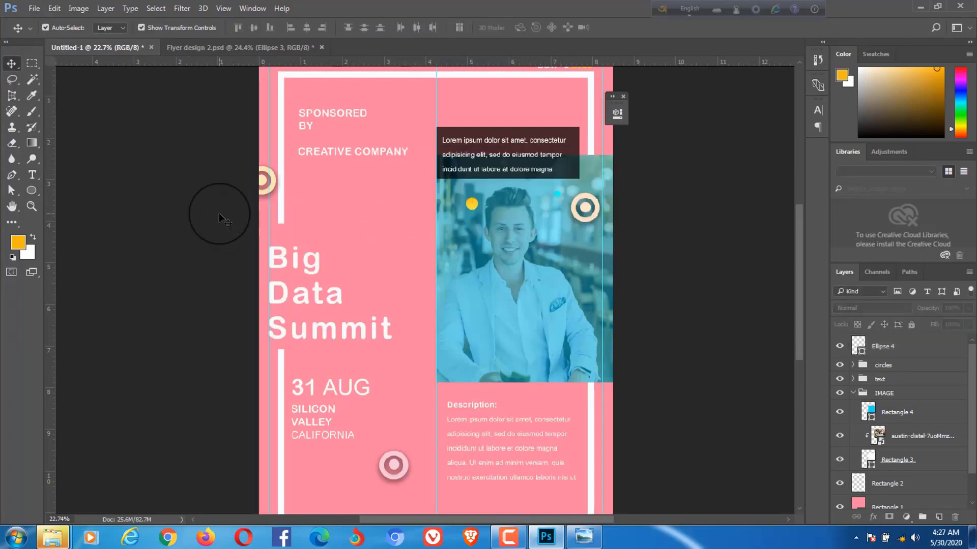
{"action": "left_click", "coordinate": [558, 196]}
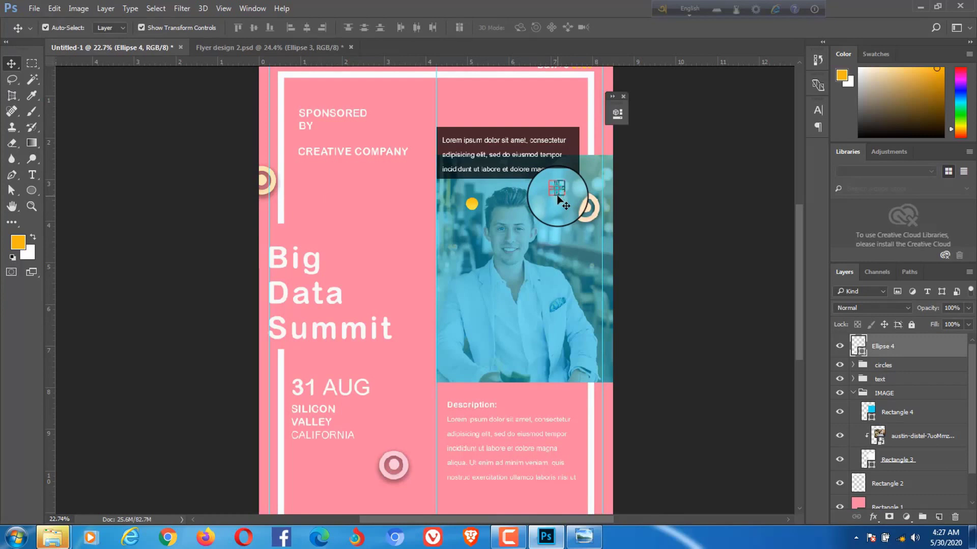
{"action": "left_click", "coordinate": [642, 227]}
{"action": "left_click", "coordinate": [671, 305]}
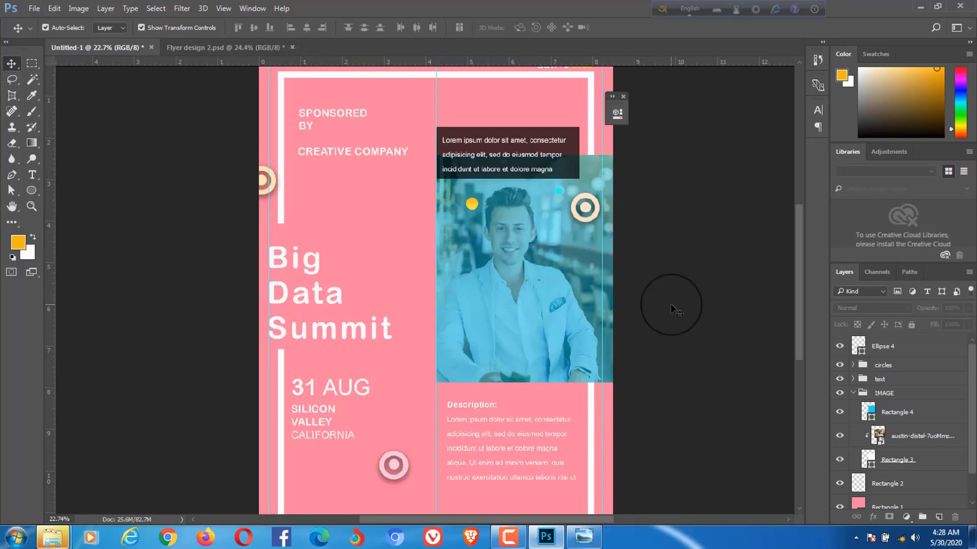
Add a drop shadow with 40% opacity to the cyan circle
{"action": "left_click", "coordinate": [559, 197]}
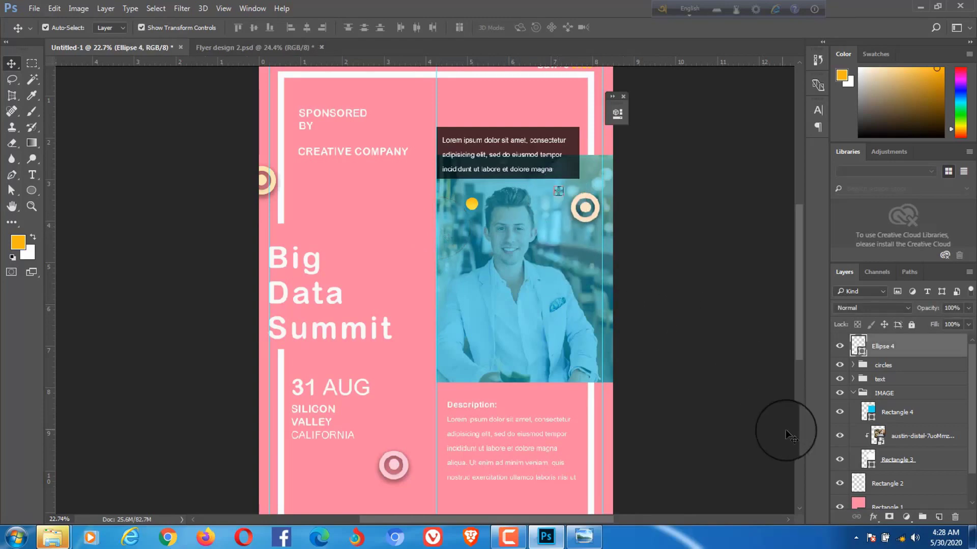
{"action": "left_click", "coordinate": [873, 517]}
{"action": "left_click", "coordinate": [882, 505]}
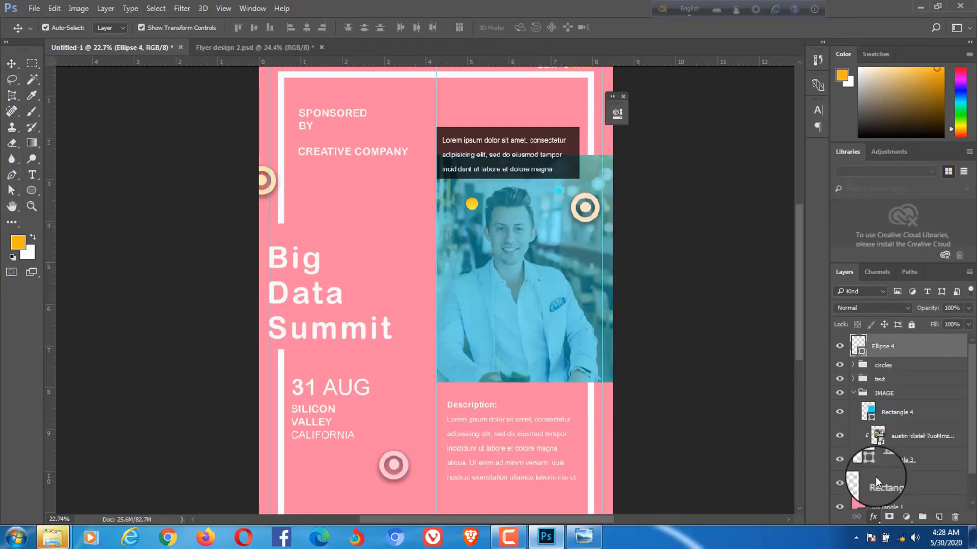
{"action": "left_click_drag", "start_coordinate": [724, 104], "coordinate": [785, 243]}
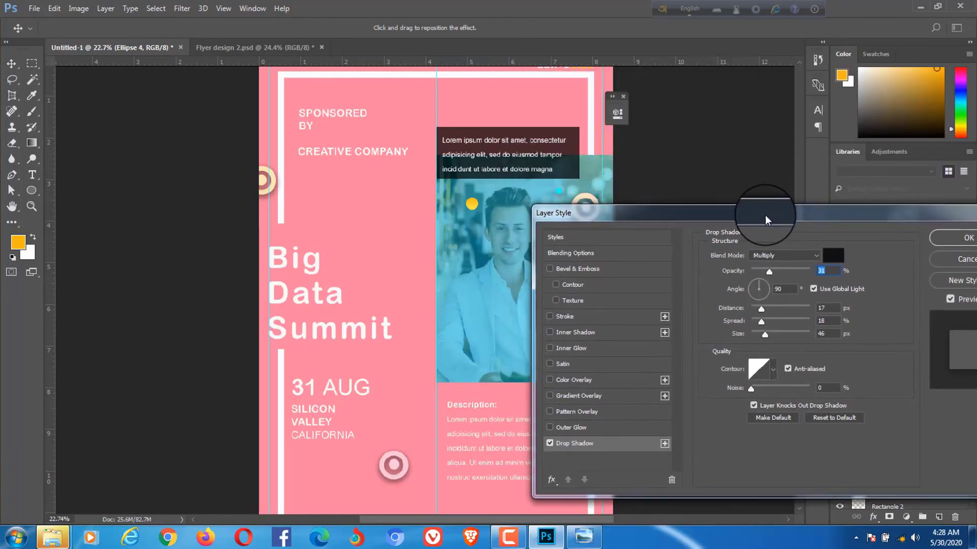
{"action": "left_click", "coordinate": [775, 276]}
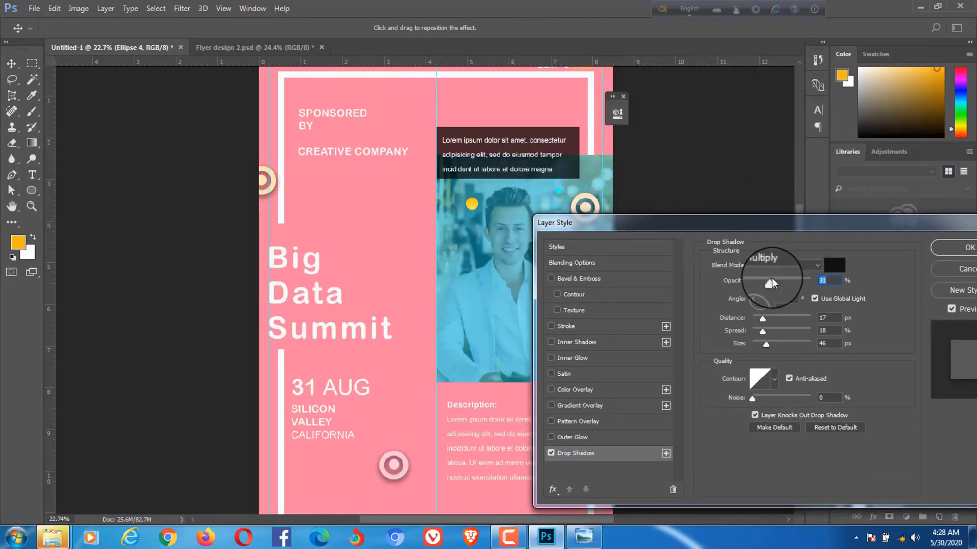
{"action": "left_click", "coordinate": [940, 248]}
{"action": "left_click", "coordinate": [87, 87]}
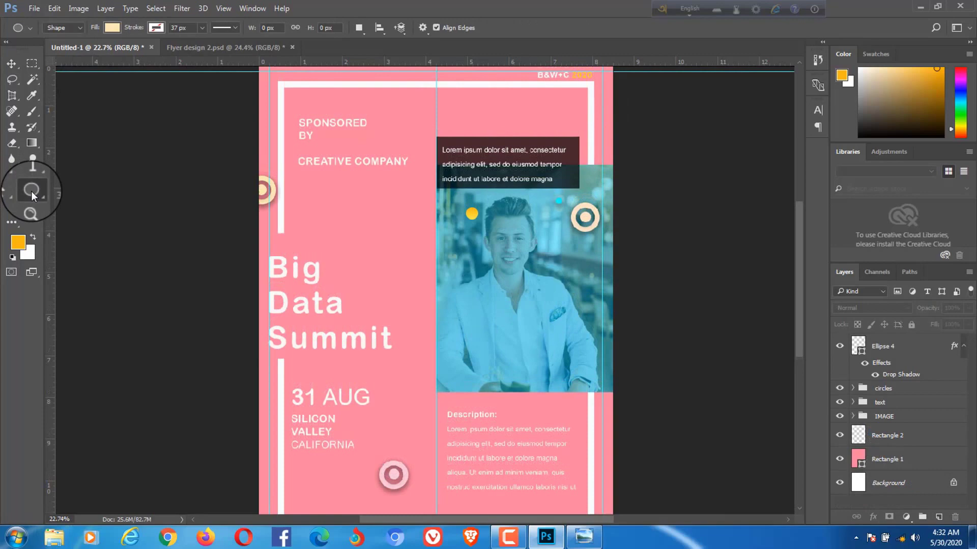
{"action": "right_click", "coordinate": [32, 191]}
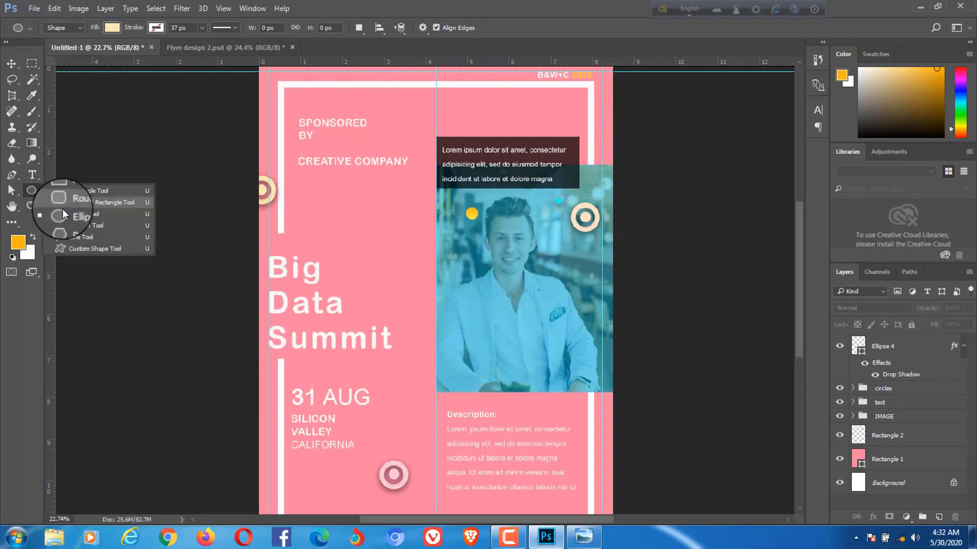
{"action": "left_click", "coordinate": [74, 242]}
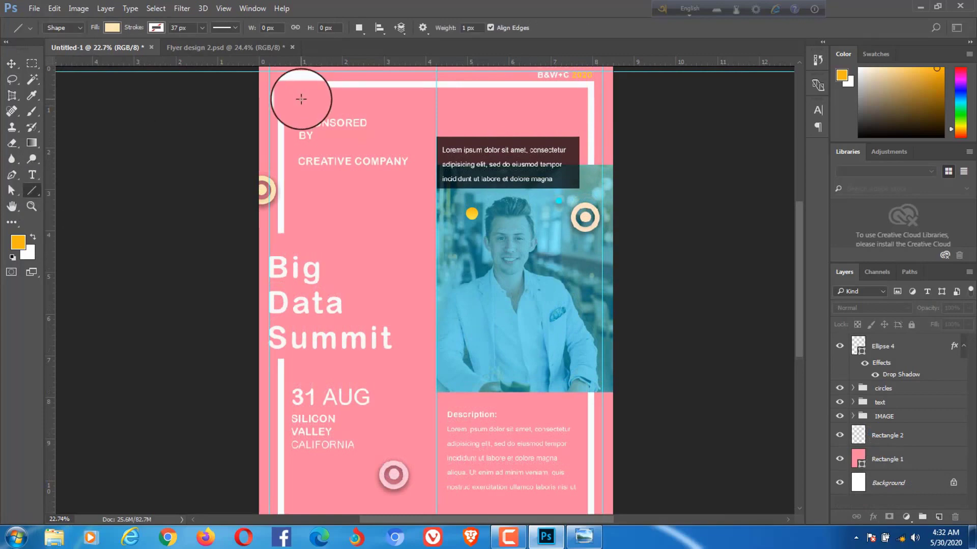
Draw a short horizontal line just above SPONSORED
{"action": "scroll", "coordinate": [305, 95], "scroll_direction": "up", "scroll_amount": 2}
{"action": "scroll", "coordinate": [311, 105], "scroll_direction": "up", "scroll_amount": 2}
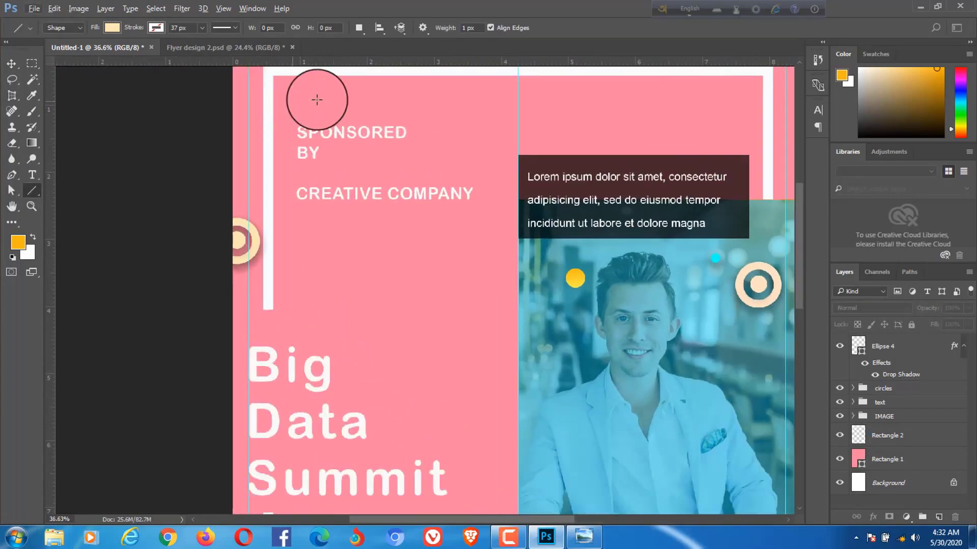
{"action": "left_click_drag", "start_coordinate": [299, 110], "coordinate": [336, 107]}
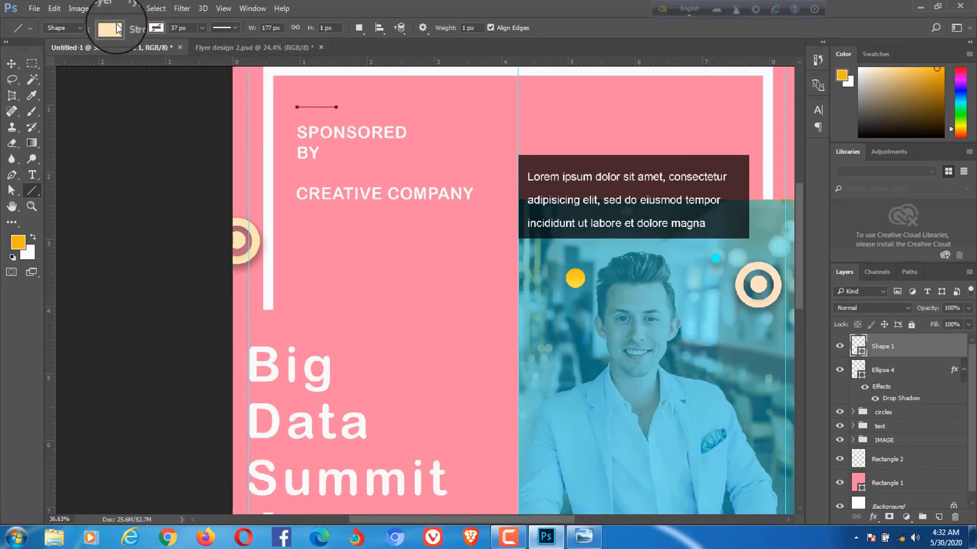
{"action": "left_click", "coordinate": [156, 28]}
{"action": "left_click", "coordinate": [73, 92]}
{"action": "left_click", "coordinate": [11, 63]}
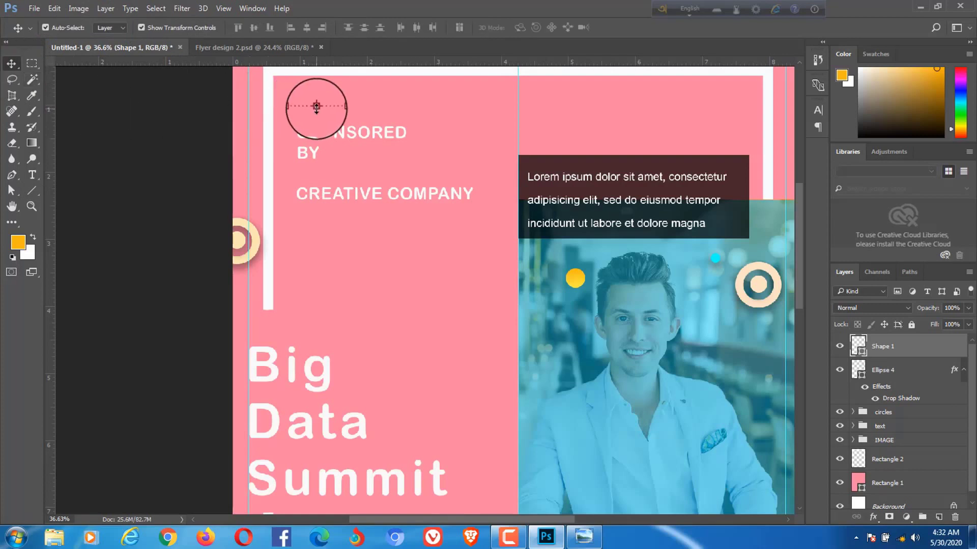
Thicken and slightly shorten the line, then fill it orange-yellow
{"action": "left_click_drag", "start_coordinate": [316, 107], "coordinate": [317, 110]}
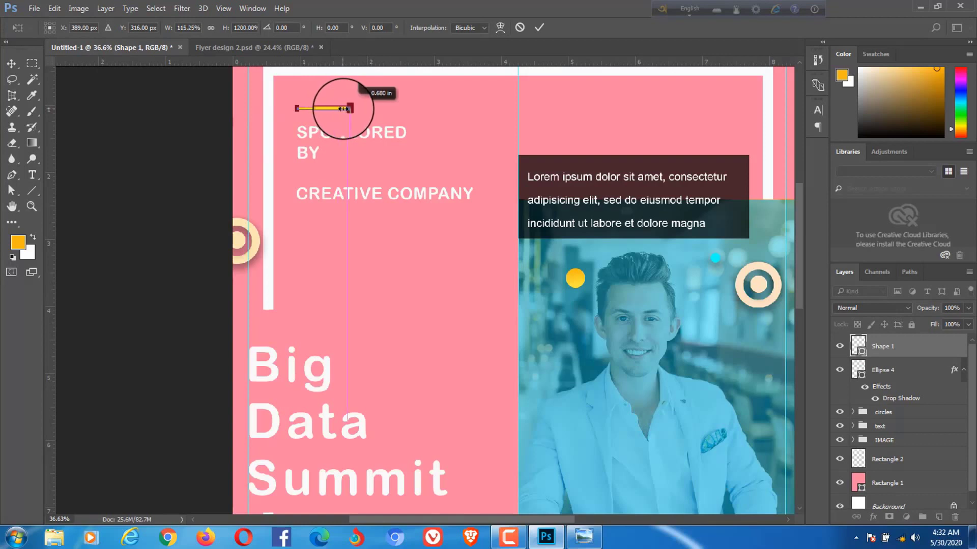
{"action": "left_click_drag", "start_coordinate": [343, 108], "coordinate": [312, 111]}
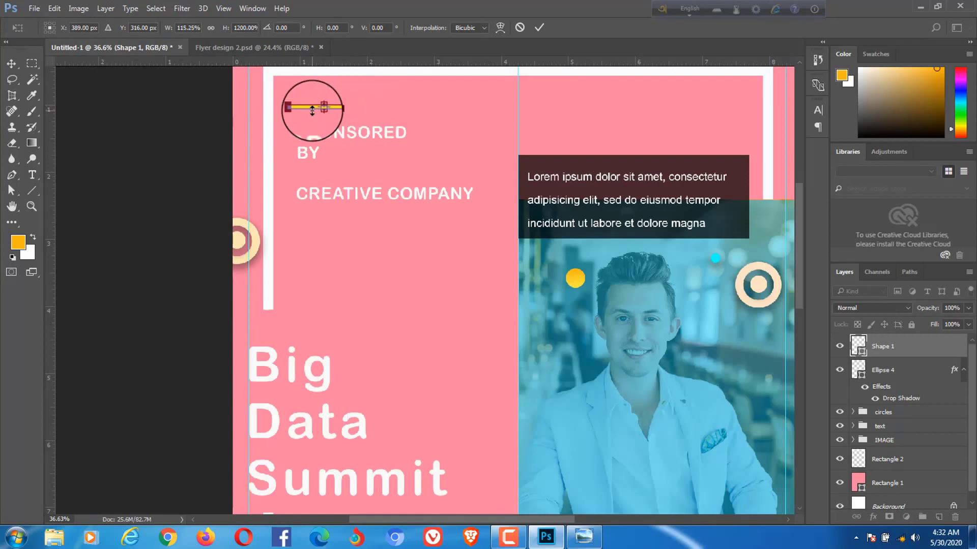
{"action": "left_click", "coordinate": [31, 190]}
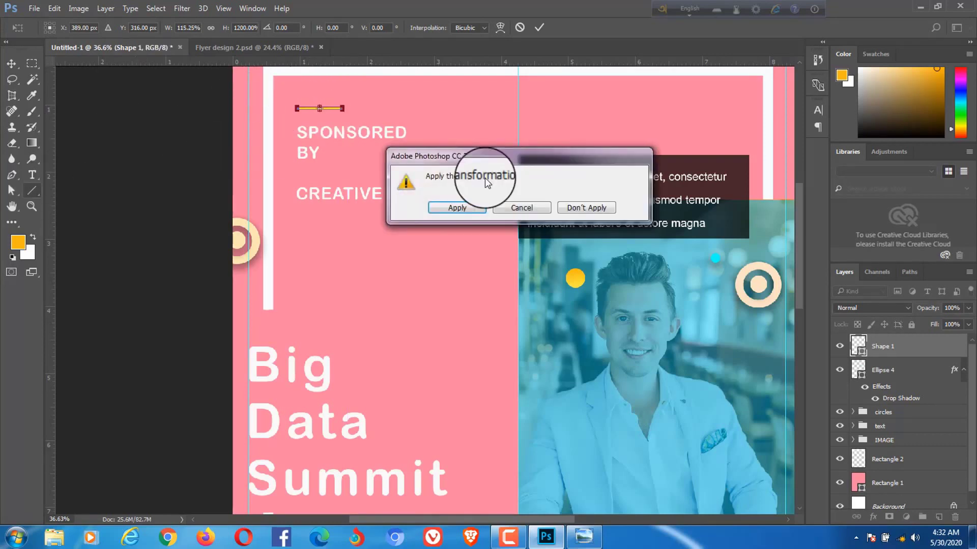
{"action": "left_click", "coordinate": [451, 208]}
{"action": "left_click", "coordinate": [111, 27]}
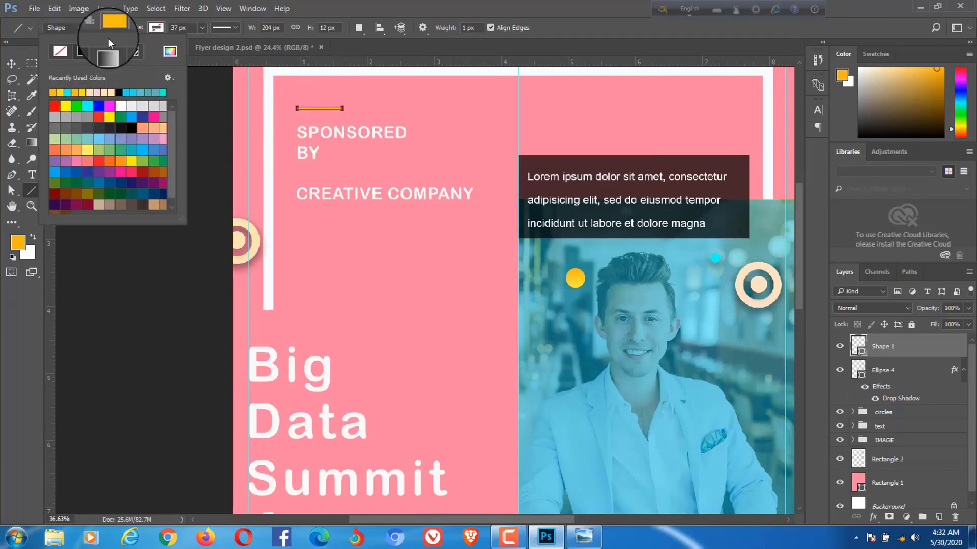
{"action": "left_click", "coordinate": [112, 27]}
{"action": "left_click", "coordinate": [11, 63]}
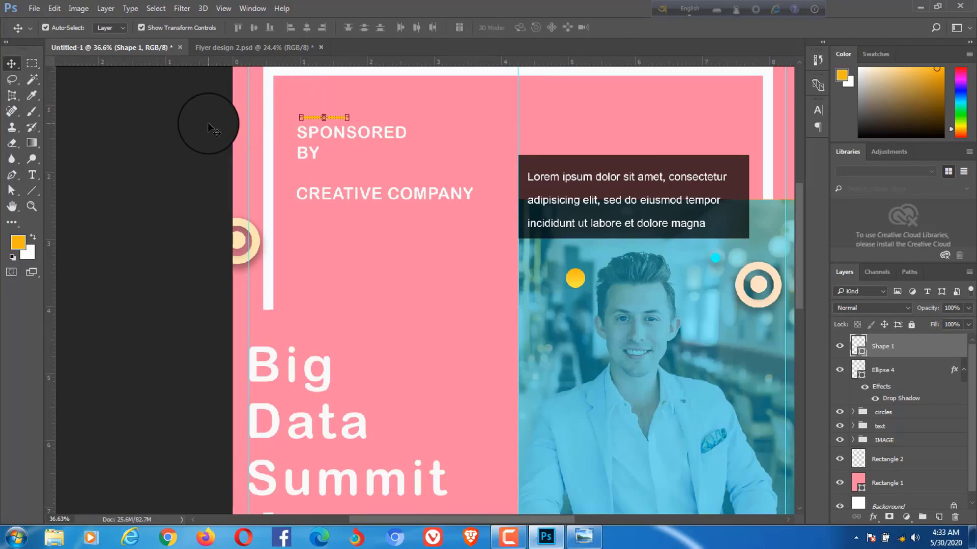
Move the CREATIVE COMPANY line slightly lower
{"action": "left_click", "coordinate": [327, 224]}
{"action": "left_click", "coordinate": [32, 190]}
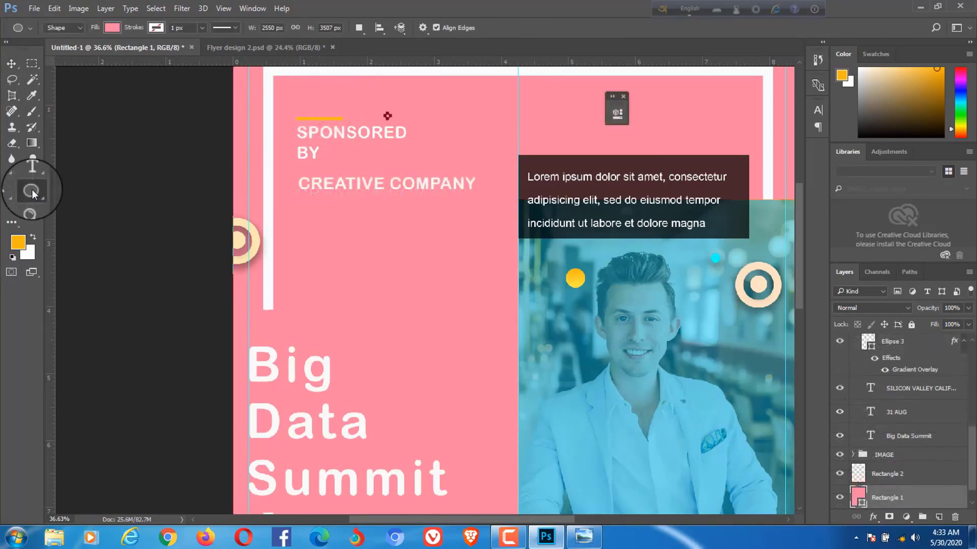
{"action": "left_click", "coordinate": [11, 63]}
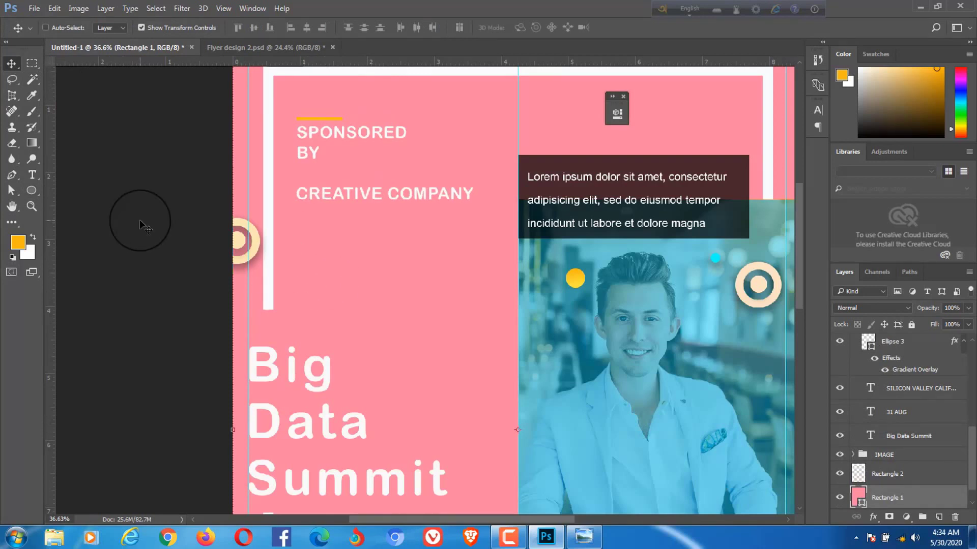
{"action": "left_click_drag", "start_coordinate": [349, 187], "coordinate": [351, 192]}
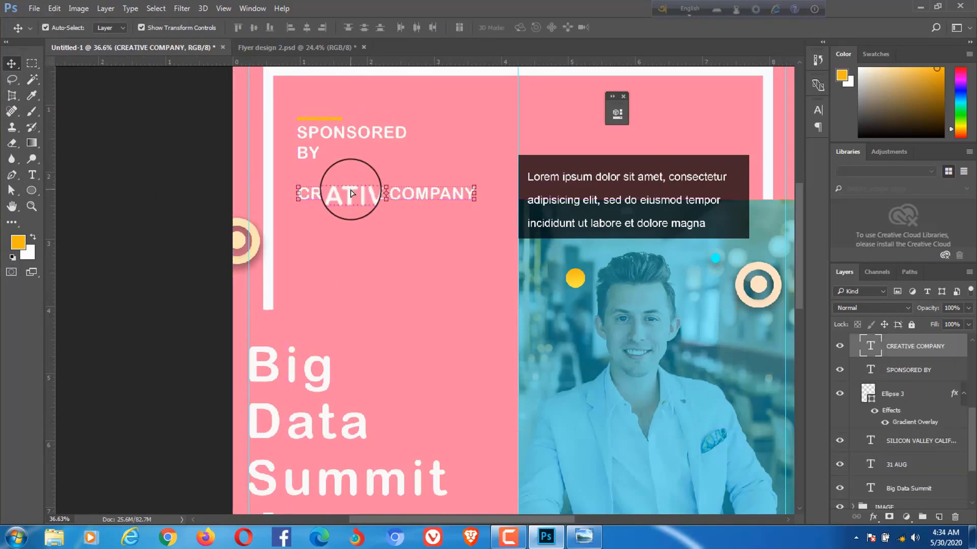
{"action": "left_click", "coordinate": [145, 161]}
Draw a small cyan circle above the word SPONSORED
{"action": "left_click", "coordinate": [32, 190]}
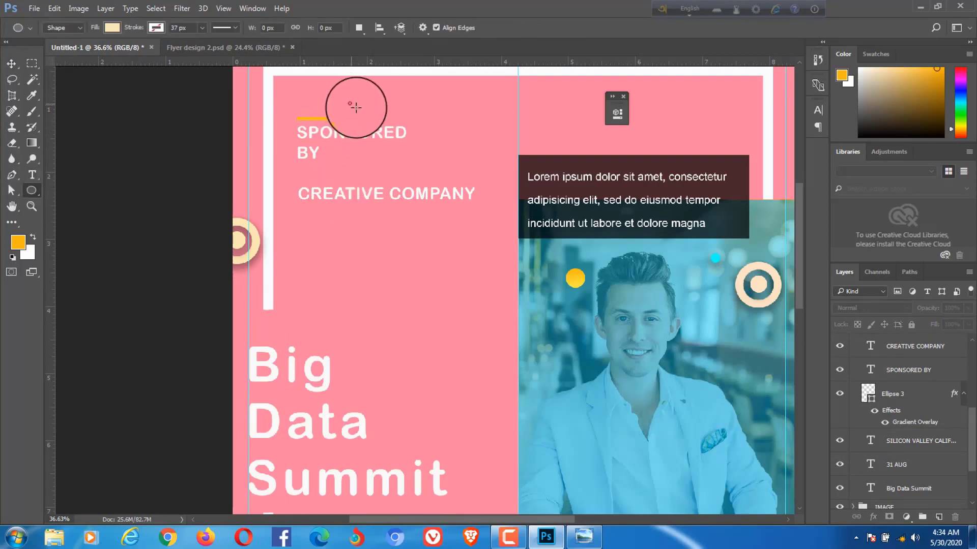
{"action": "left_click_drag", "start_coordinate": [355, 106], "coordinate": [363, 113]}
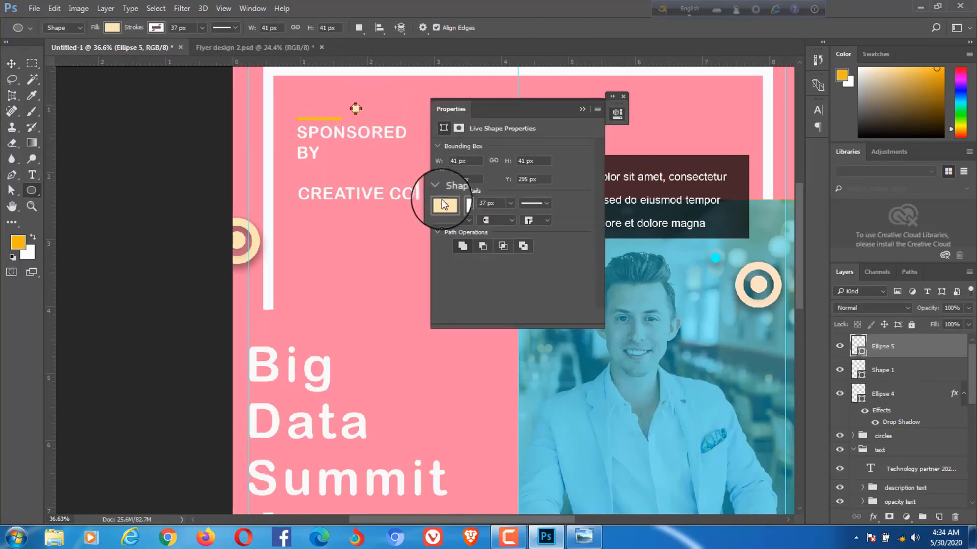
{"action": "left_click", "coordinate": [443, 202]}
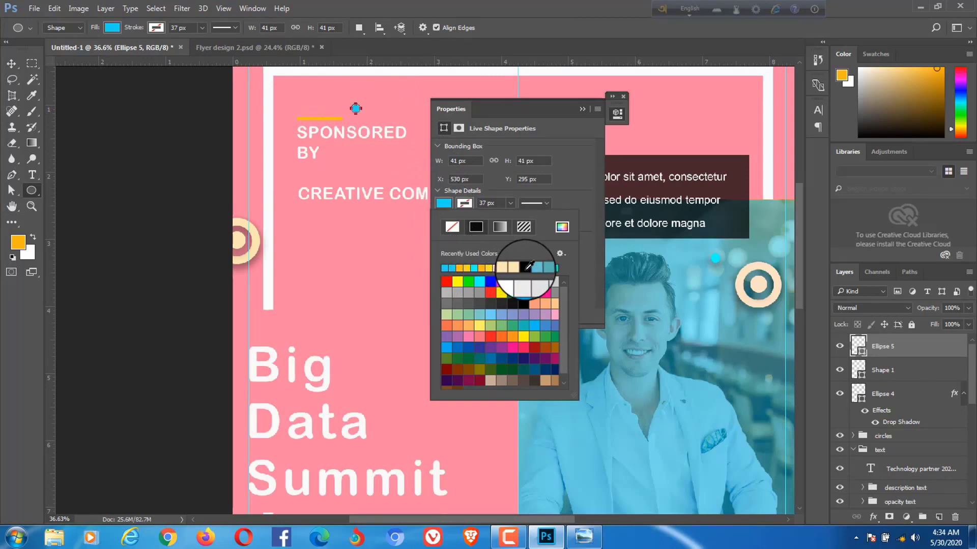
{"action": "left_click", "coordinate": [582, 109]}
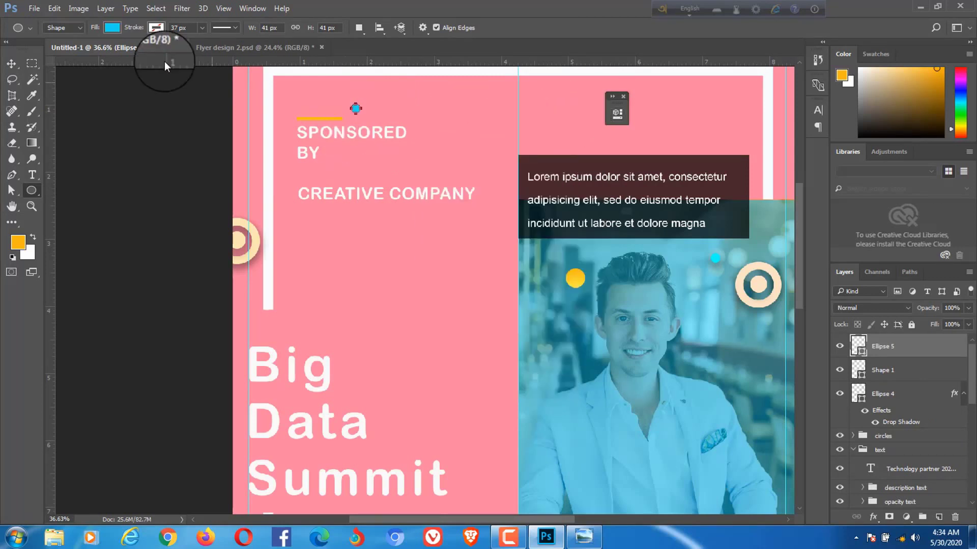
{"action": "left_click", "coordinate": [12, 63]}
Position the cyan dot just right of the yellow bar and shrink it slightly
{"action": "left_click", "coordinate": [352, 108]}
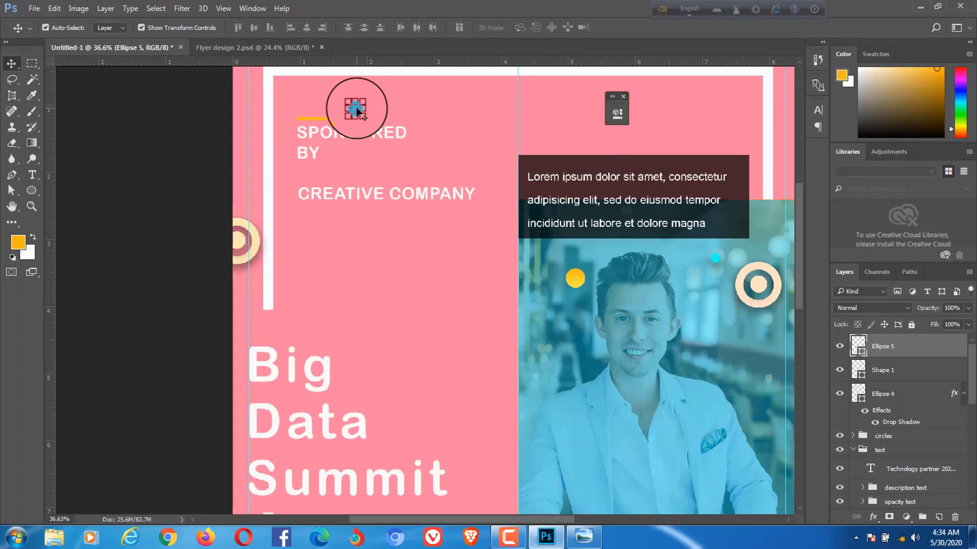
{"action": "mouse_move", "coordinate": [356, 109]}
{"action": "left_mouse_down"}
{"action": "mouse_move", "coordinate": [387, 109]}
{"action": "mouse_move", "coordinate": [355, 108]}
{"action": "mouse_move", "coordinate": [373, 114]}
{"action": "left_mouse_up"}
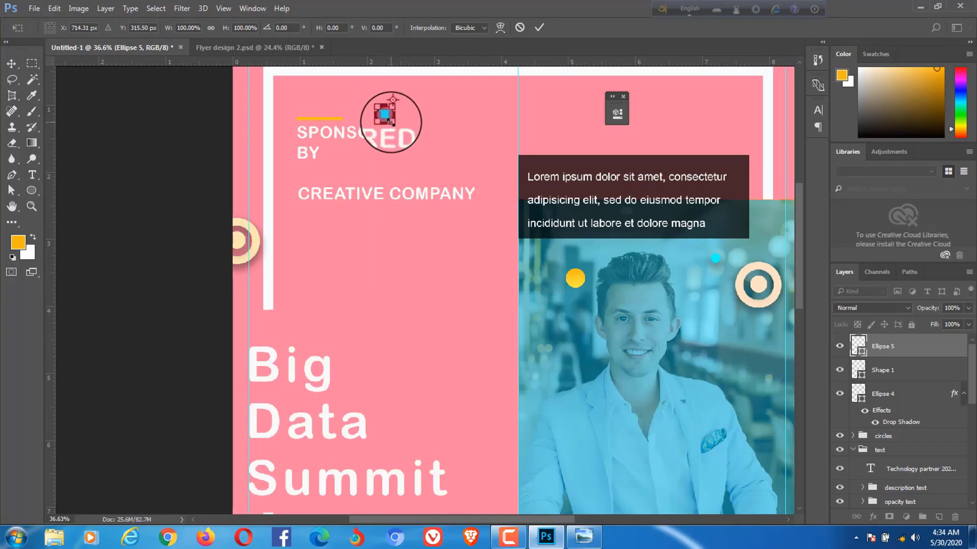
{"action": "left_click_drag", "start_coordinate": [385, 108], "coordinate": [390, 120]}
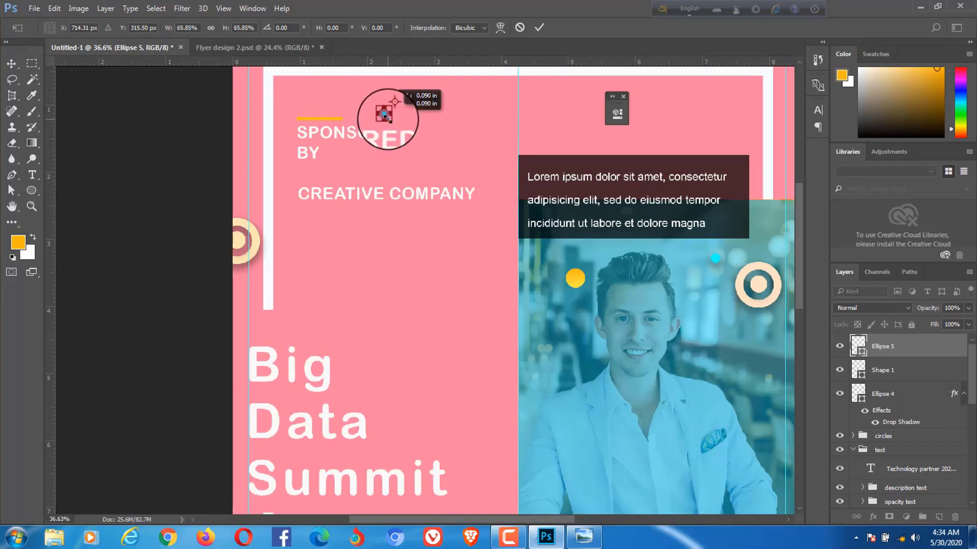
{"action": "key", "text": "Return"}
{"action": "left_click", "coordinate": [188, 134]}
Shrink the small blue dot a bit more
{"action": "scroll", "coordinate": [380, 149], "scroll_direction": "down", "scroll_amount": 2}
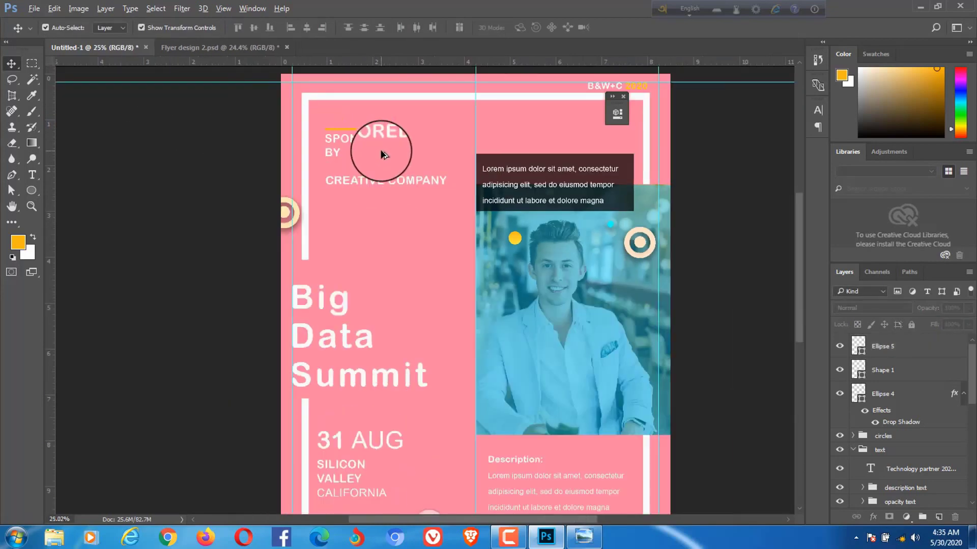
{"action": "left_click", "coordinate": [386, 128]}
{"action": "key", "text": "ctrl+t"}
{"action": "left_click_drag", "start_coordinate": [387, 127], "coordinate": [391, 132]}
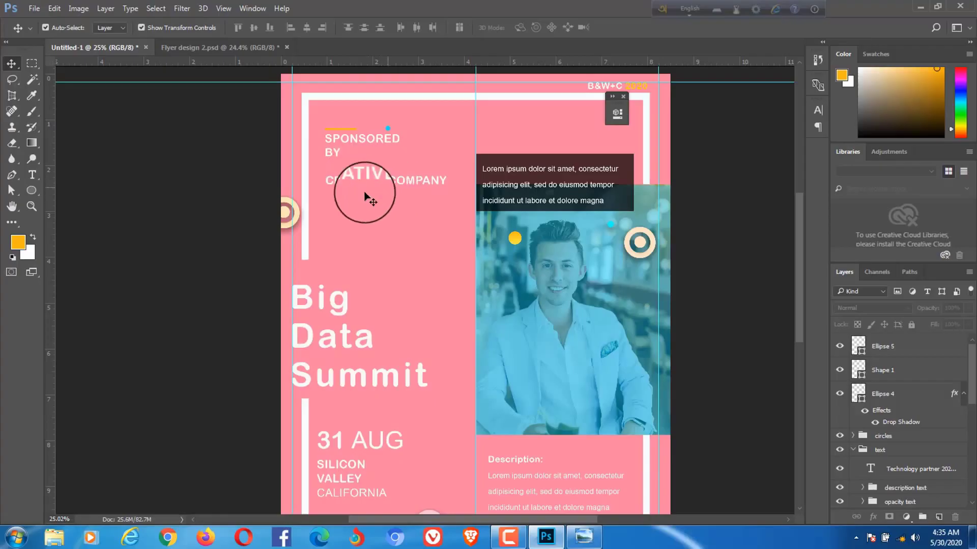
Draw a small white-filled square beside the word BY
{"action": "left_click", "coordinate": [32, 190]}
{"action": "right_click", "coordinate": [32, 190]}
{"action": "left_click", "coordinate": [111, 184]}
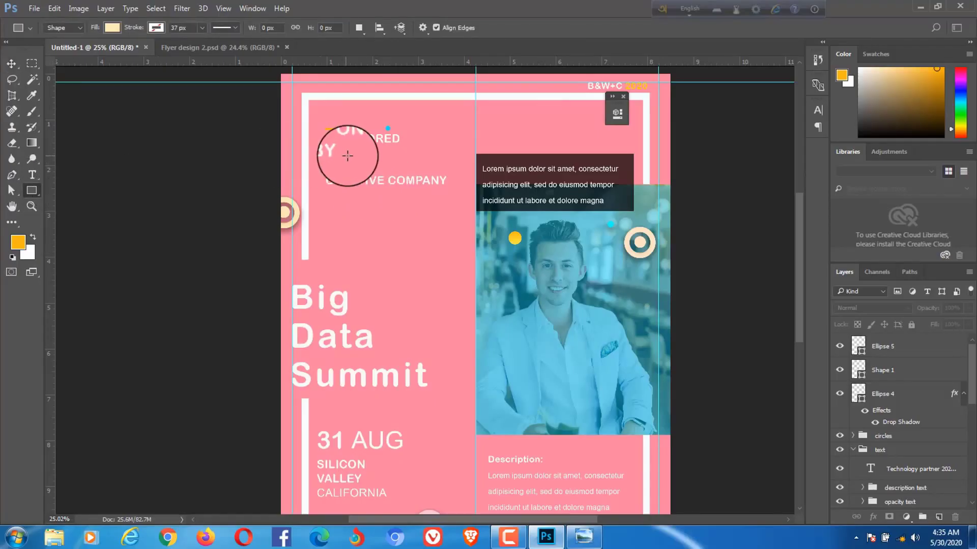
{"action": "left_click_drag", "start_coordinate": [364, 155], "coordinate": [374, 164]}
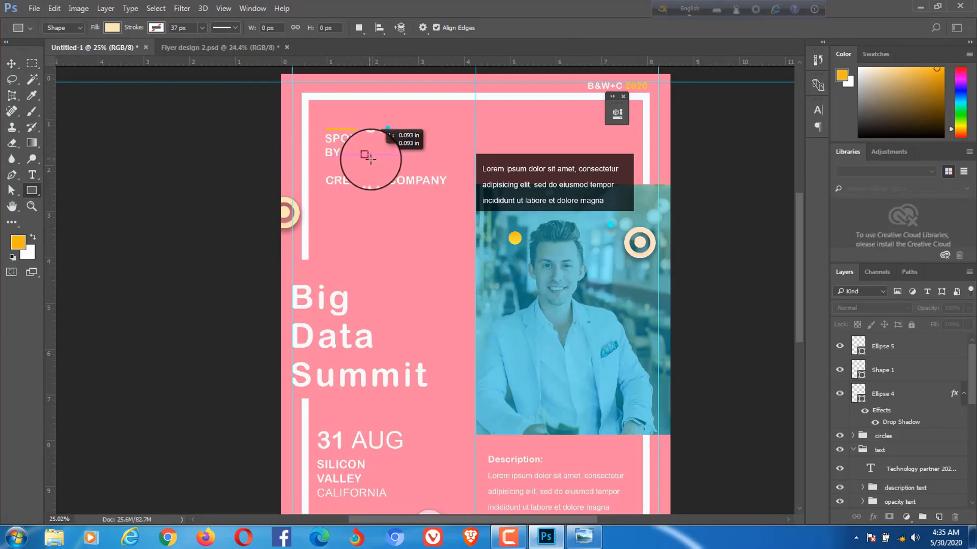
{"action": "left_click", "coordinate": [444, 186]}
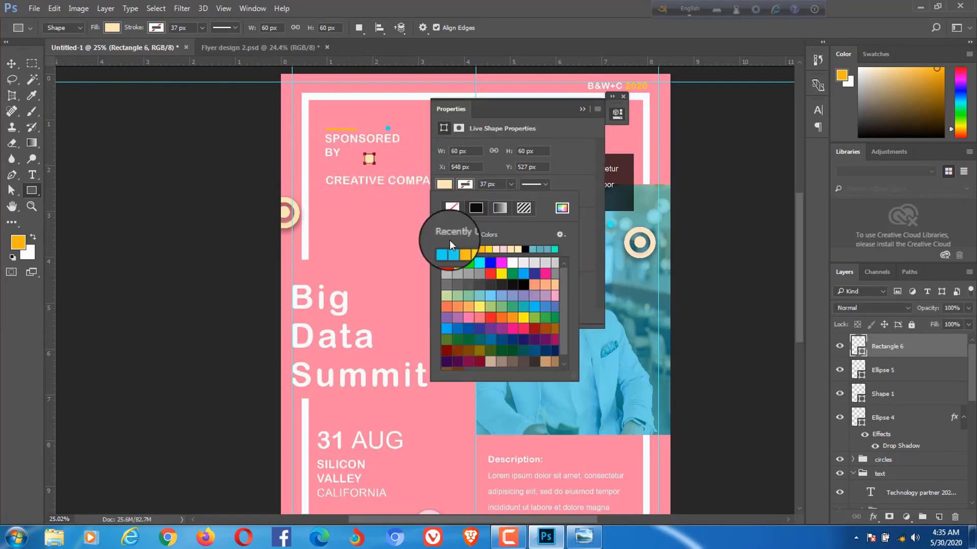
{"action": "left_click", "coordinate": [513, 262]}
{"action": "left_click", "coordinate": [581, 109]}
Shrink the white square slightly and position it beside BY
{"action": "left_click", "coordinate": [8, 68]}
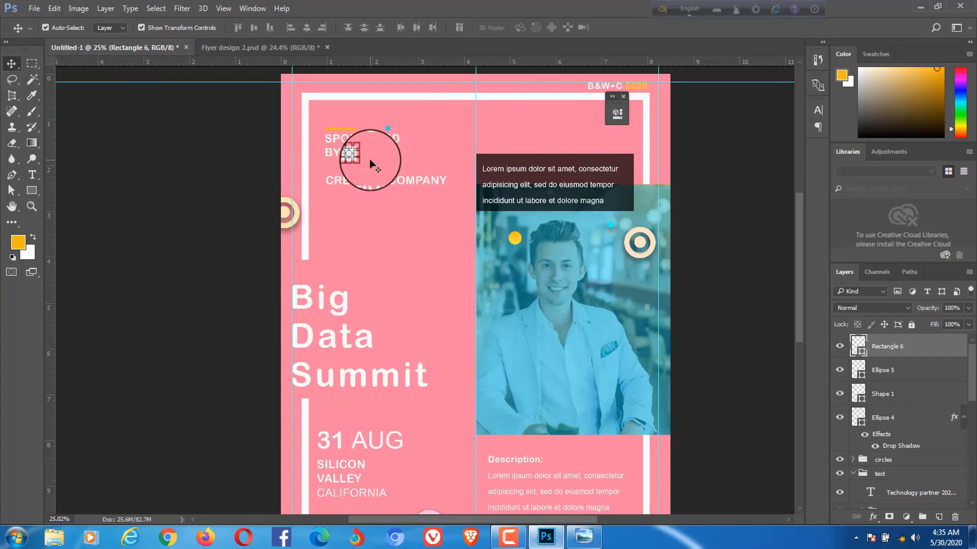
{"action": "left_click_drag", "start_coordinate": [359, 162], "coordinate": [356, 158]}
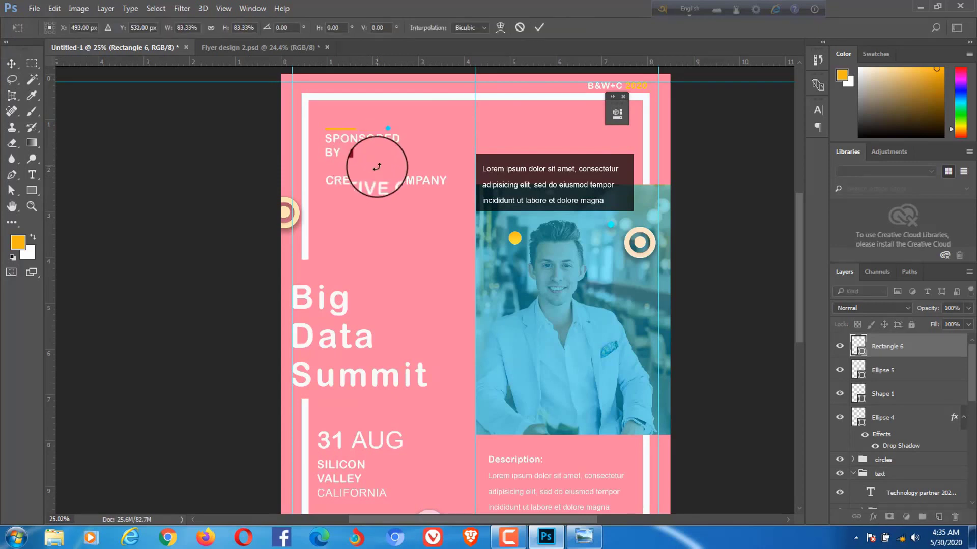
{"action": "key", "text": "Return"}
{"action": "left_click", "coordinate": [376, 164]}
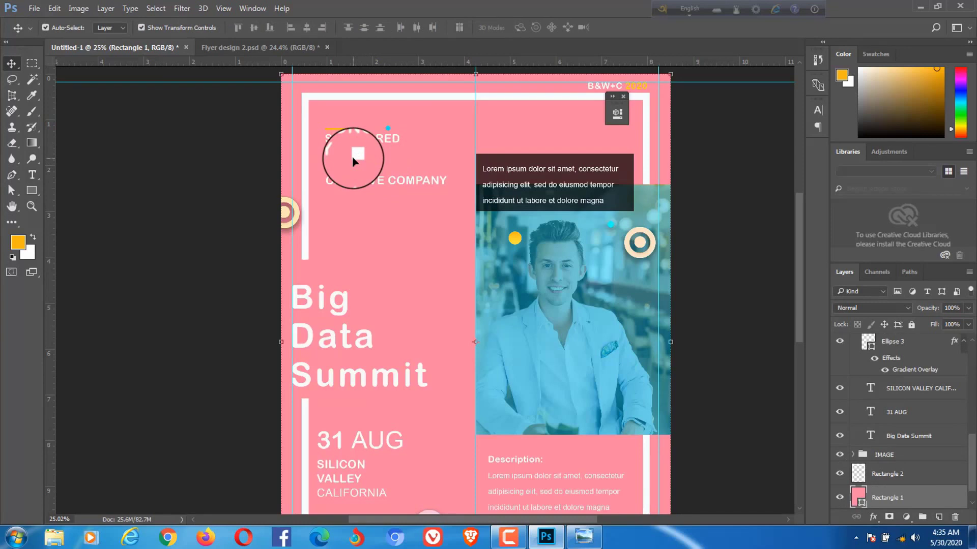
{"action": "mouse_move", "coordinate": [355, 162]}
{"action": "left_mouse_down"}
{"action": "mouse_move", "coordinate": [373, 152]}
{"action": "mouse_move", "coordinate": [354, 174]}
{"action": "left_mouse_up"}
Nudge the CREATIVE COMPANY text up slightly and fit the flyer in view
{"action": "left_click", "coordinate": [357, 183]}
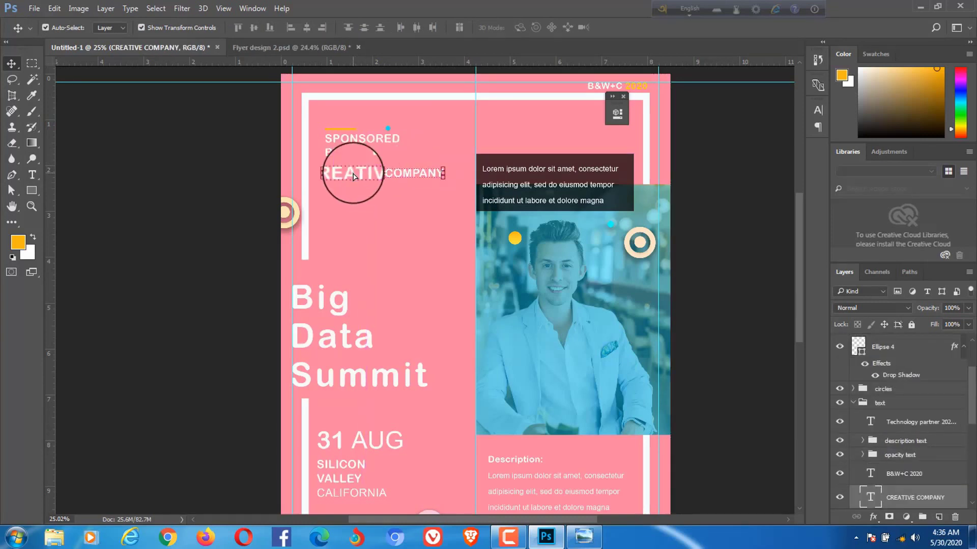
{"action": "left_click_drag", "start_coordinate": [354, 177], "coordinate": [371, 154]}
{"action": "left_click", "coordinate": [369, 158]}
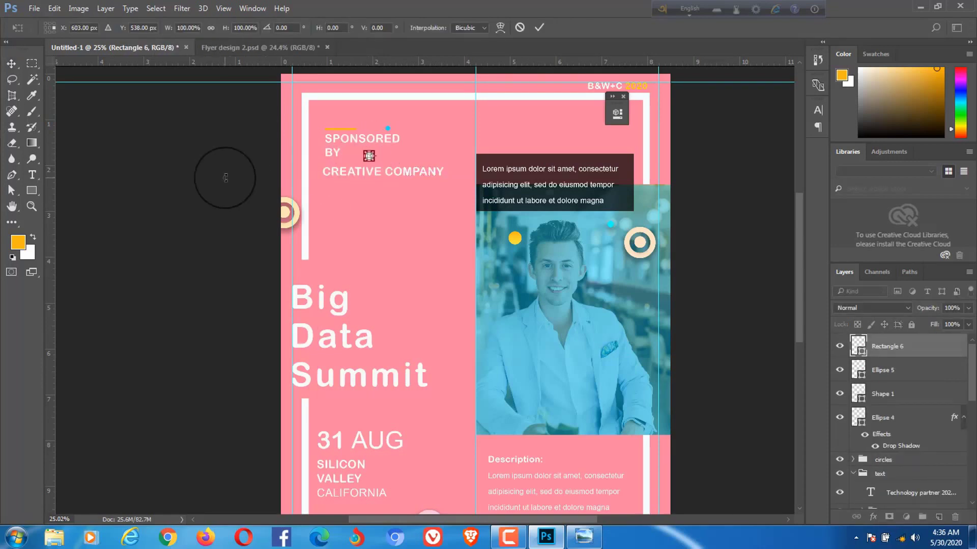
{"action": "left_click", "coordinate": [202, 156]}
{"action": "key", "text": "ctrl+0"}
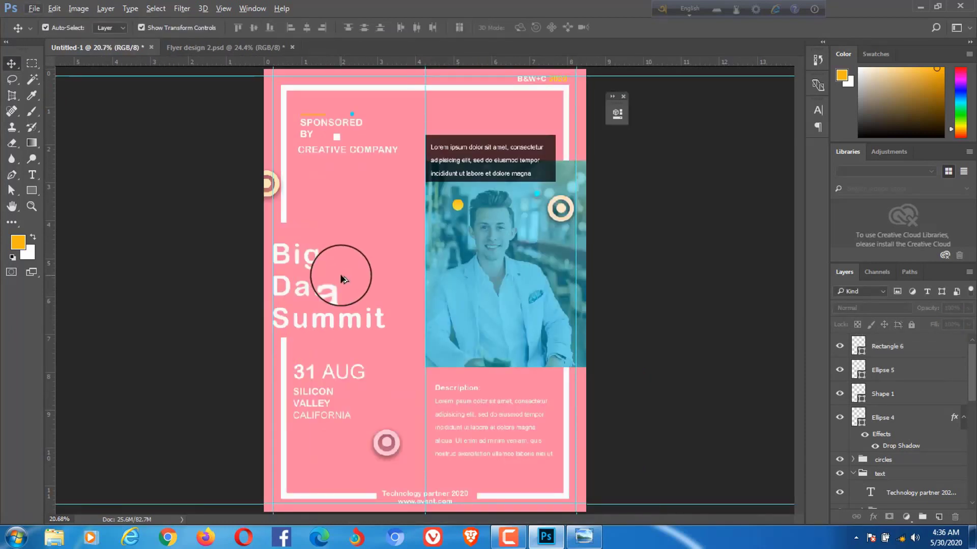
Draw a small white square at the photo's lower-left corner near 31 AUG
{"action": "left_click", "coordinate": [32, 196]}
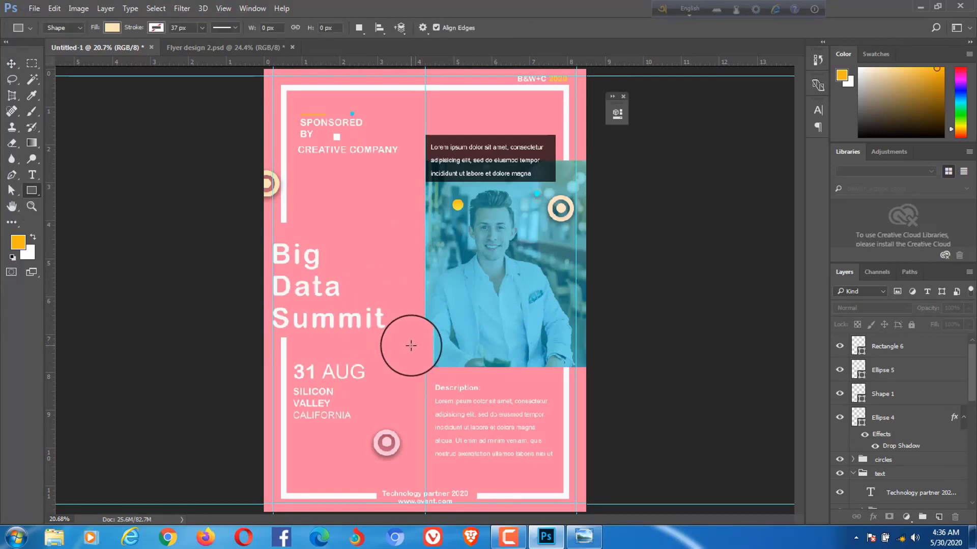
{"action": "left_click_drag", "start_coordinate": [411, 340], "coordinate": [425, 355]}
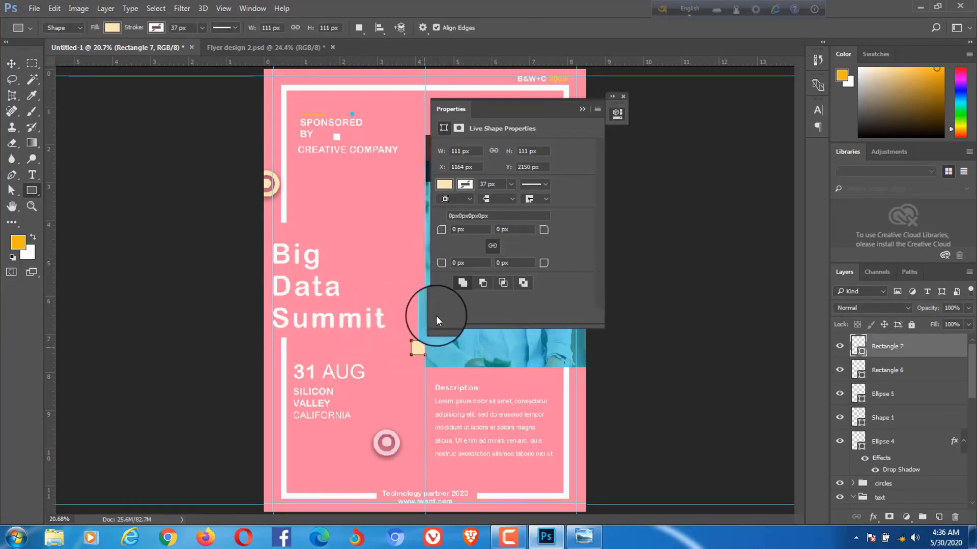
{"action": "left_click", "coordinate": [444, 185]}
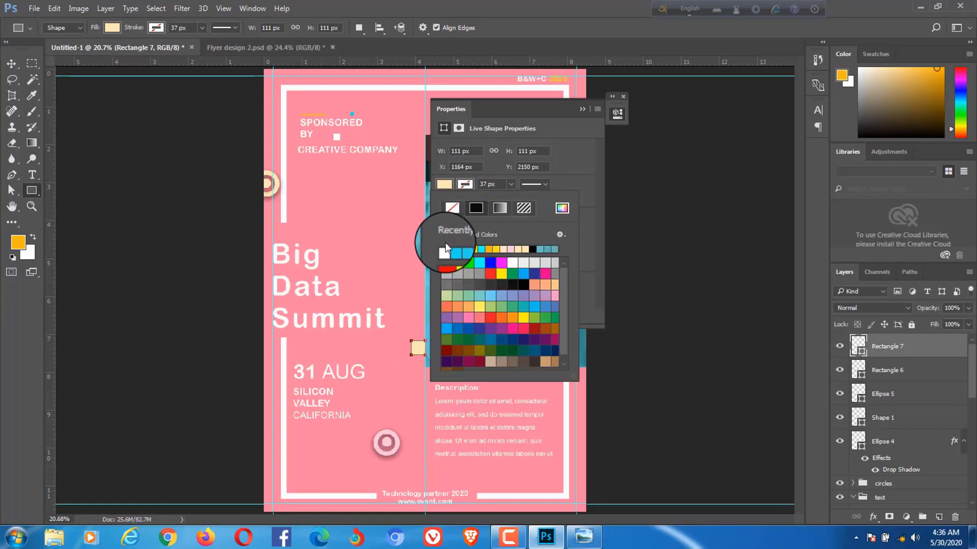
{"action": "left_click", "coordinate": [582, 105]}
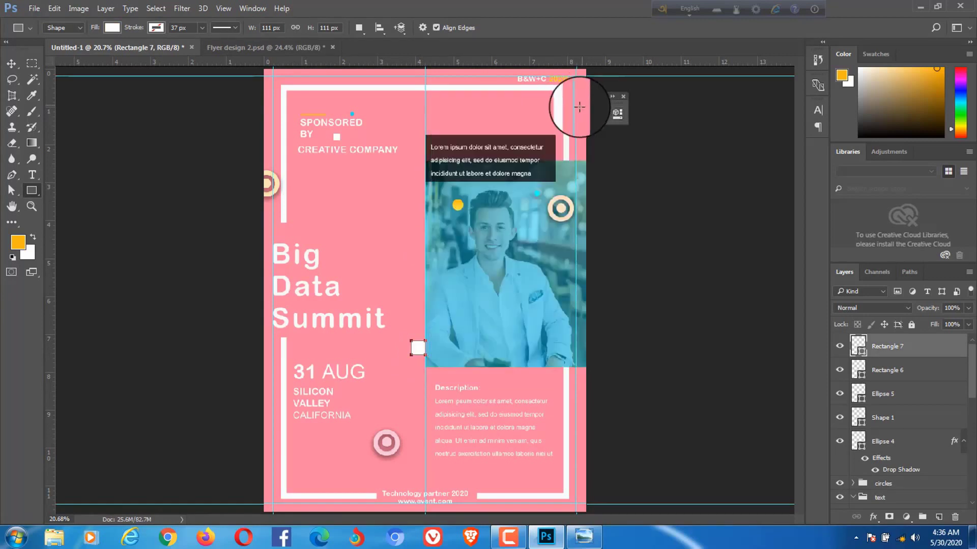
{"action": "left_click", "coordinate": [15, 66]}
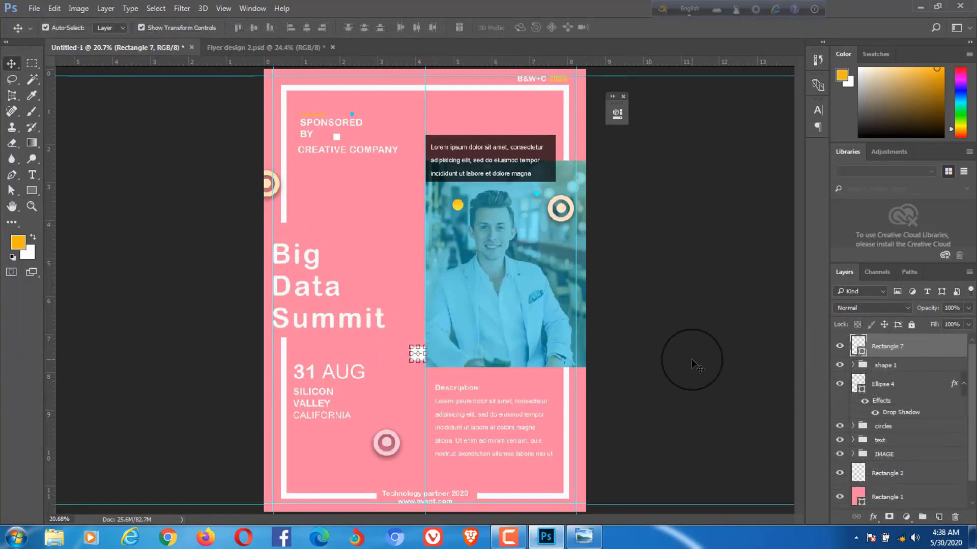
Move the square's layer below the IMAGE group and shrink it slightly
{"action": "mouse_move", "coordinate": [888, 346]}
{"action": "left_mouse_down"}
{"action": "mouse_move", "coordinate": [909, 374]}
{"action": "mouse_move", "coordinate": [902, 463]}
{"action": "left_mouse_up"}
{"action": "left_click_drag", "start_coordinate": [418, 367], "coordinate": [416, 364]}
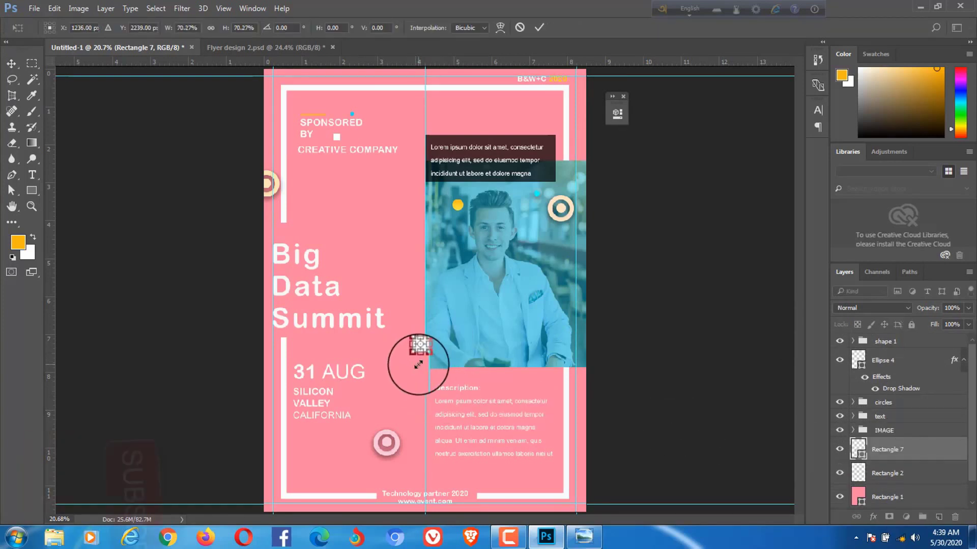
{"action": "key", "text": "Return"}
{"action": "left_click", "coordinate": [192, 310]}
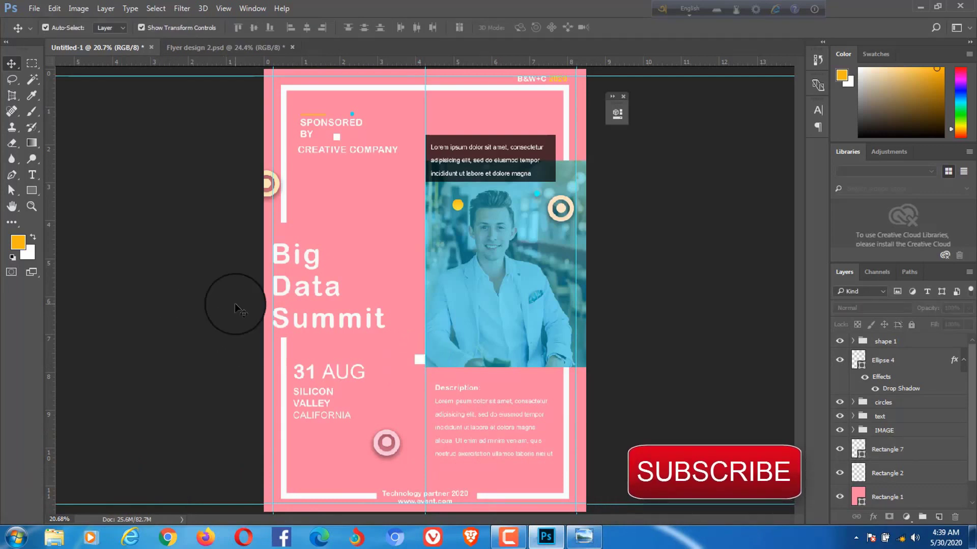
Draw a small square on the flyer and give it a yellow fill
{"action": "left_click", "coordinate": [32, 190]}
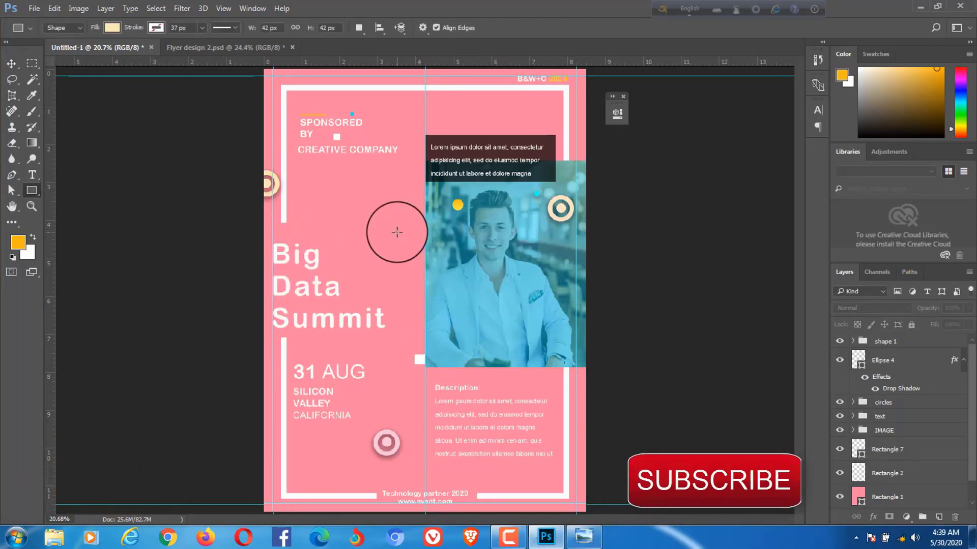
{"action": "left_click_drag", "start_coordinate": [401, 219], "coordinate": [425, 243]}
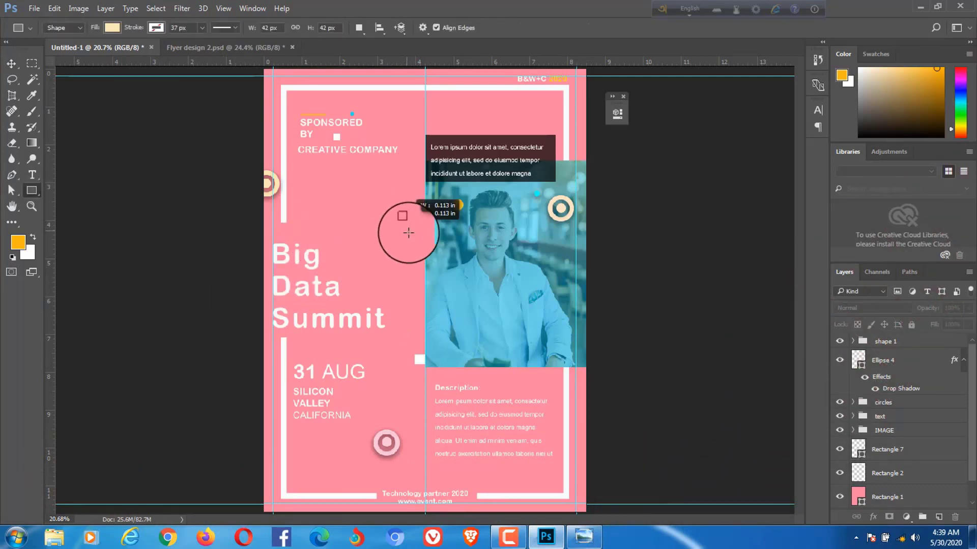
{"action": "left_click", "coordinate": [443, 186]}
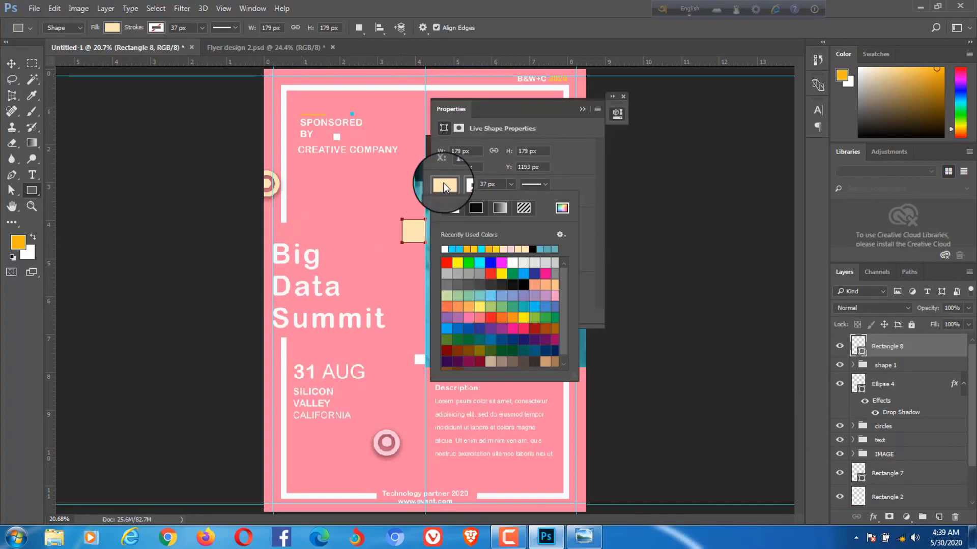
{"action": "left_click", "coordinate": [474, 250]}
{"action": "left_click", "coordinate": [583, 109]}
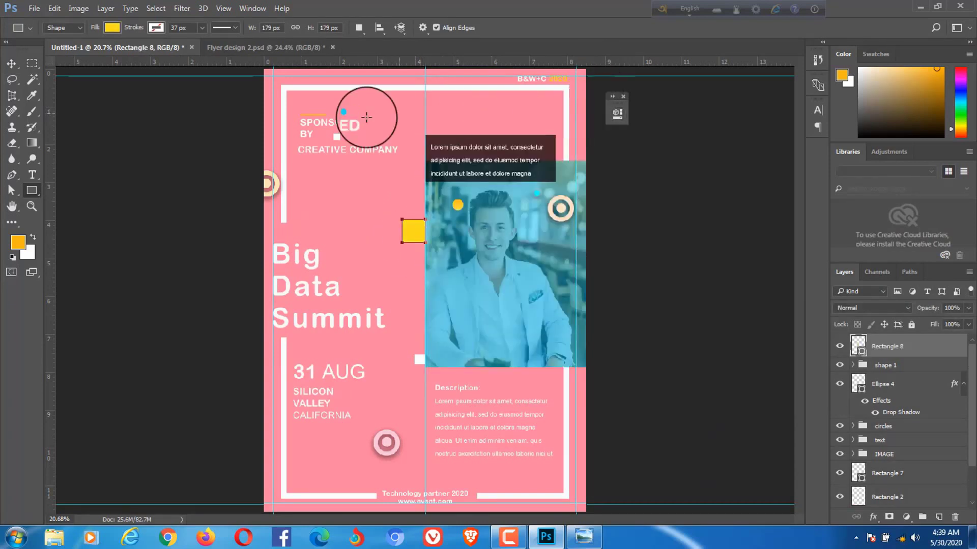
Stretch the yellow square into a tall bar and move it beneath the IMAGE group
{"action": "key", "text": "ctrl+t"}
{"action": "mouse_move", "coordinate": [413, 243]}
{"action": "left_mouse_down"}
{"action": "mouse_move", "coordinate": [413, 273]}
{"action": "mouse_move", "coordinate": [395, 246]}
{"action": "mouse_move", "coordinate": [382, 246]}
{"action": "left_mouse_up"}
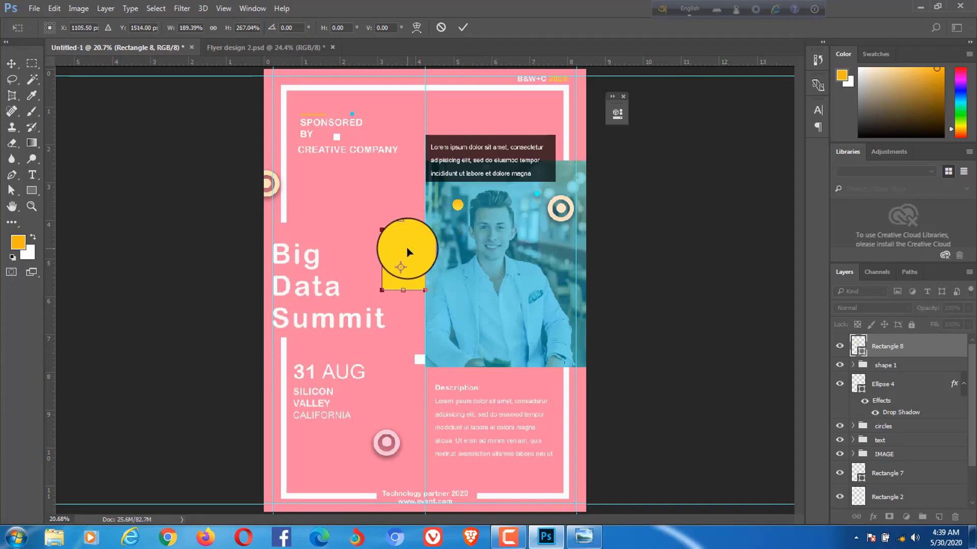
{"action": "double_click", "coordinate": [407, 252]}
{"action": "left_click", "coordinate": [11, 63]}
{"action": "left_click_drag", "start_coordinate": [896, 346], "coordinate": [895, 474]}
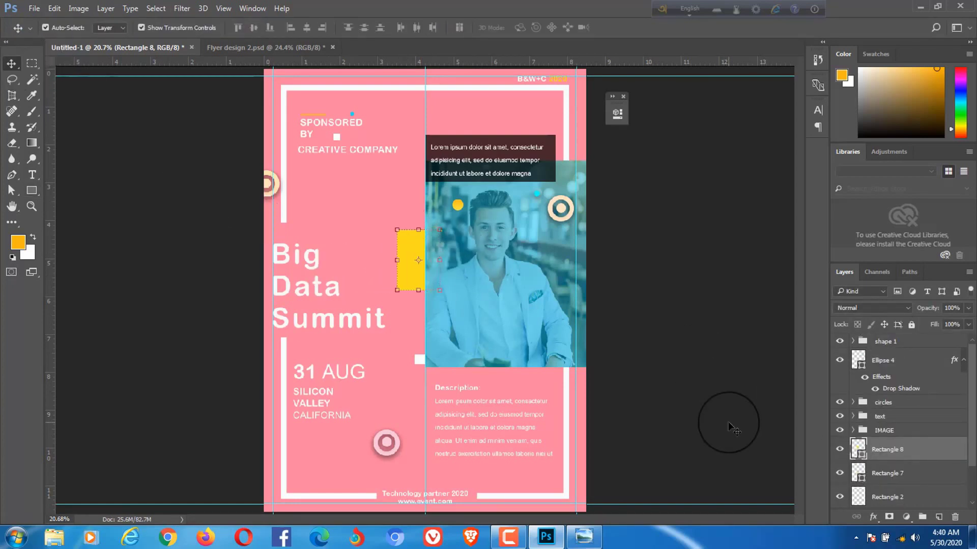
Draw a white-filled square left of the dark text box and enlarge it slightly
{"action": "left_click", "coordinate": [632, 316]}
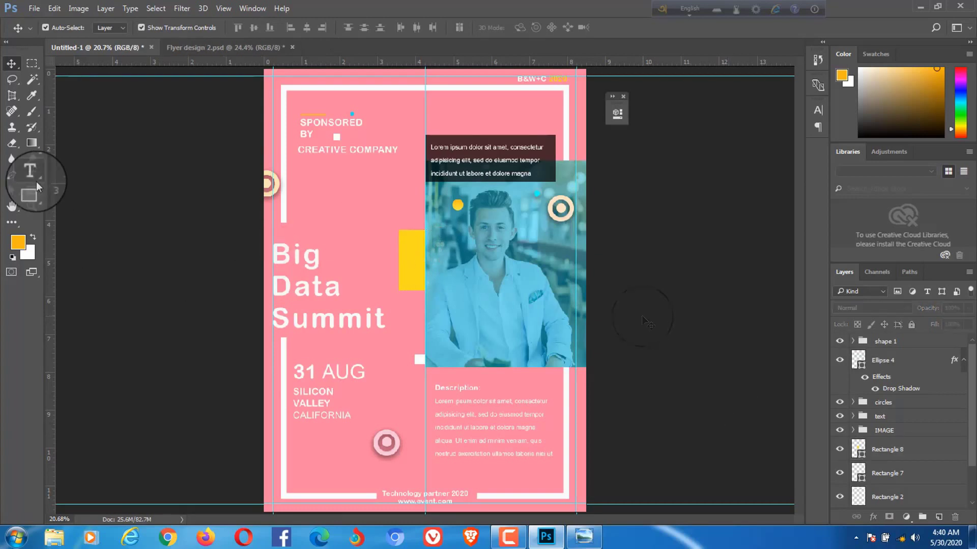
{"action": "left_click", "coordinate": [31, 191]}
{"action": "left_click_drag", "start_coordinate": [405, 164], "coordinate": [424, 182]}
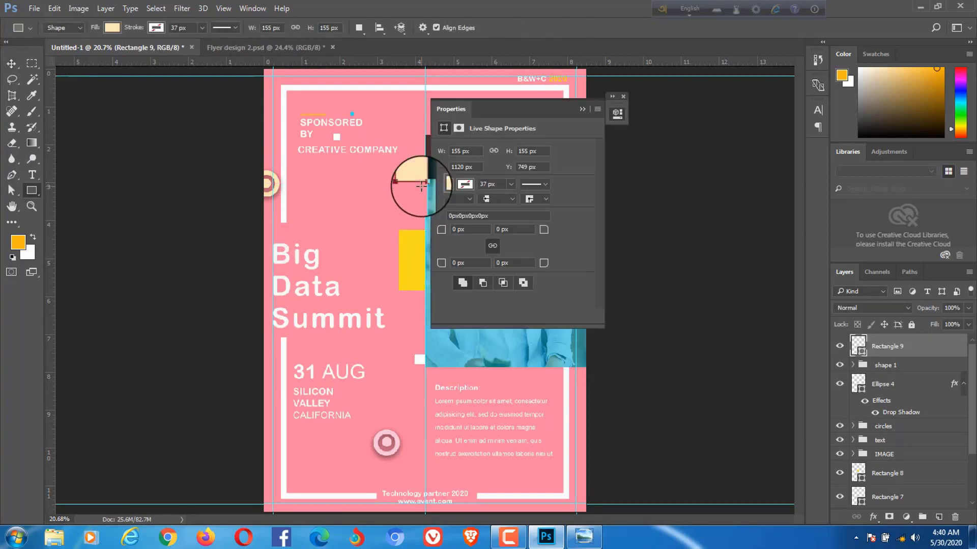
{"action": "left_click", "coordinate": [442, 184]}
{"action": "left_click", "coordinate": [452, 249]}
{"action": "left_click", "coordinate": [583, 109]}
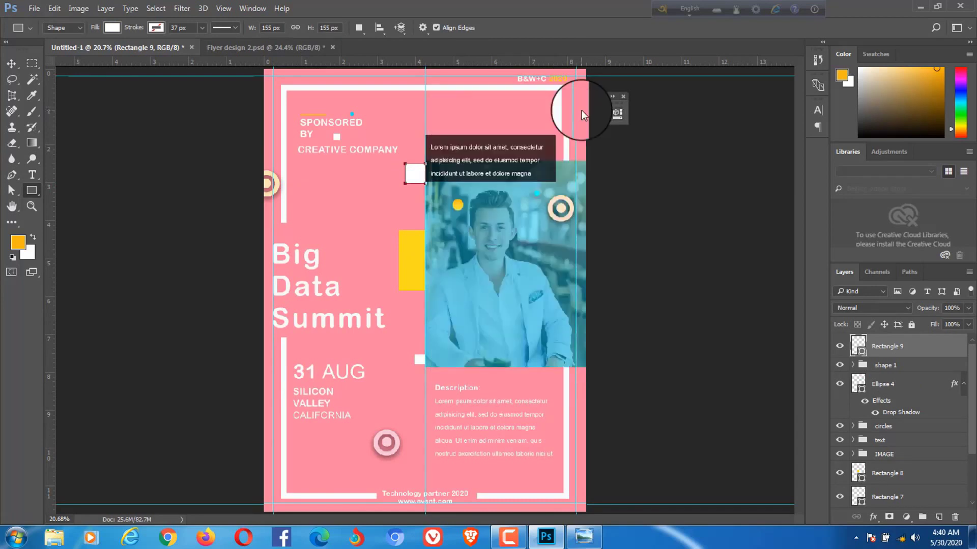
{"action": "key", "text": "ctrl+t"}
{"action": "left_click_drag", "start_coordinate": [414, 188], "coordinate": [399, 186]}
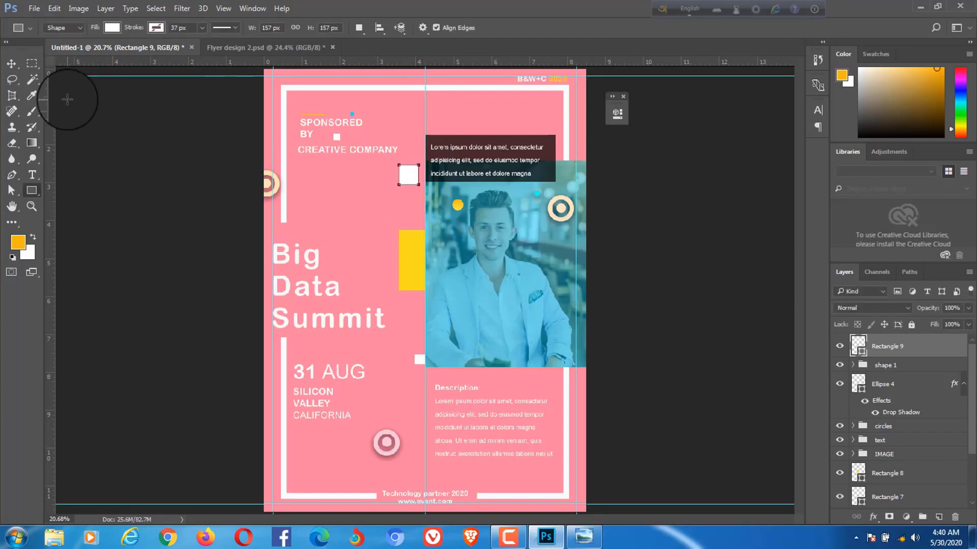
{"action": "key", "text": "Return"}
{"action": "left_click", "coordinate": [84, 138]}
{"action": "left_click", "coordinate": [405, 176]}
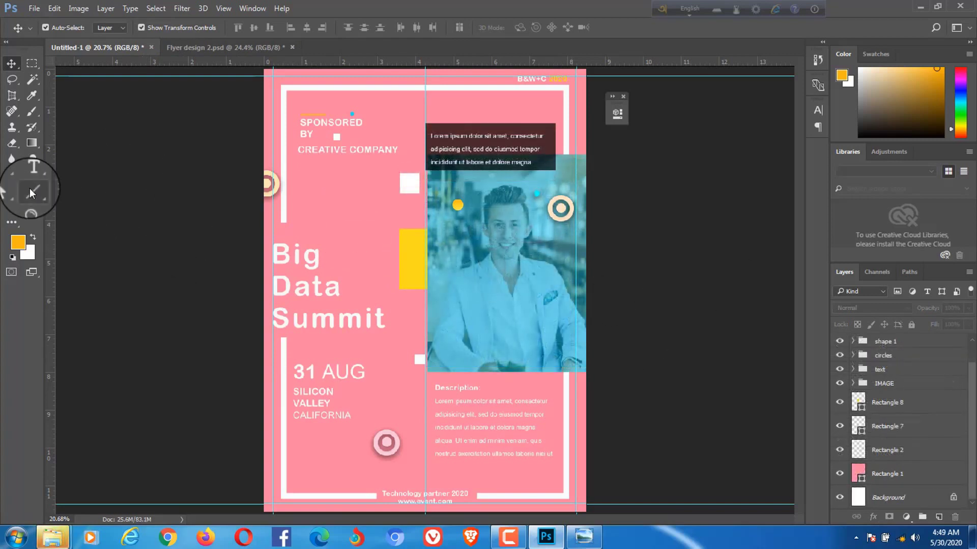
Draw a horizontal white line left of the dark text box with the Line tool
{"action": "left_click", "coordinate": [30, 189]}
{"action": "left_click", "coordinate": [85, 237]}
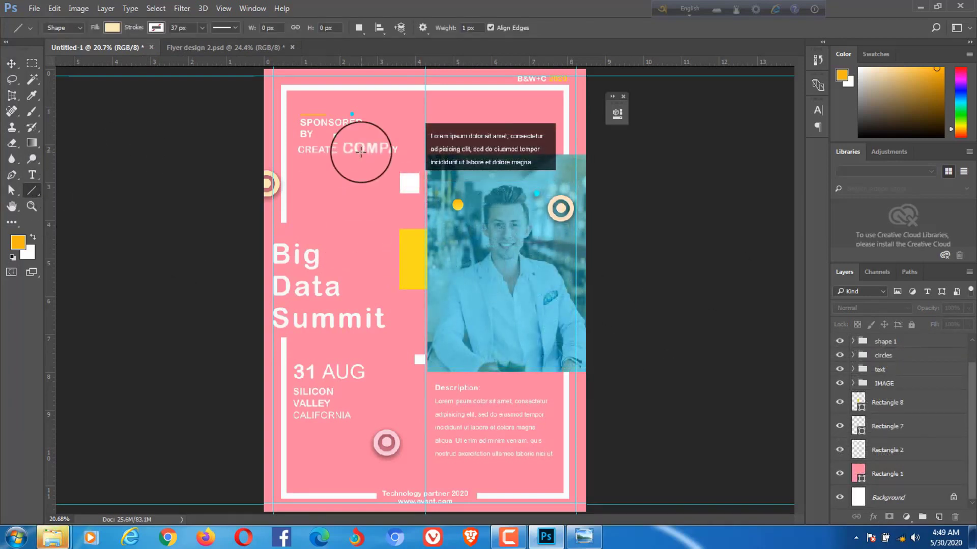
{"action": "left_click_drag", "start_coordinate": [300, 173], "coordinate": [452, 176]}
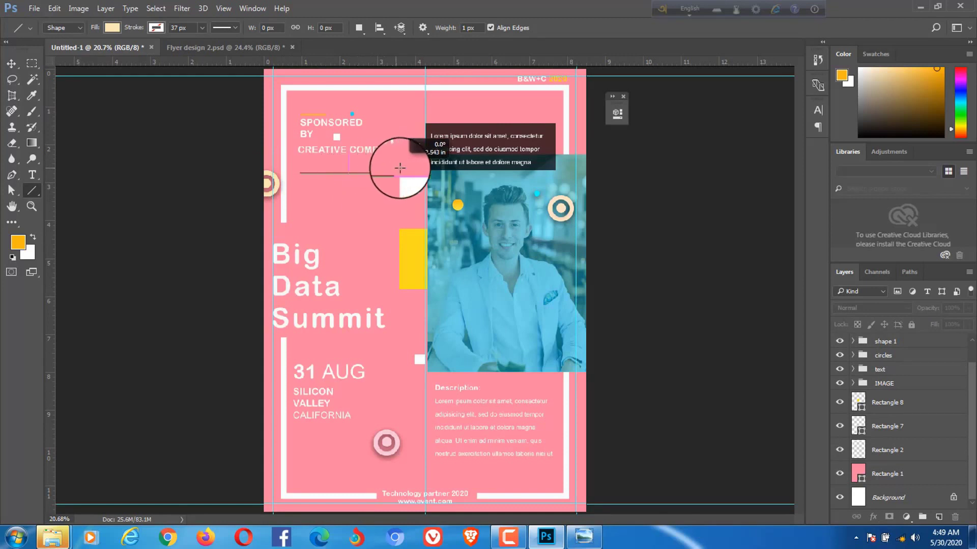
{"action": "left_click", "coordinate": [112, 28]}
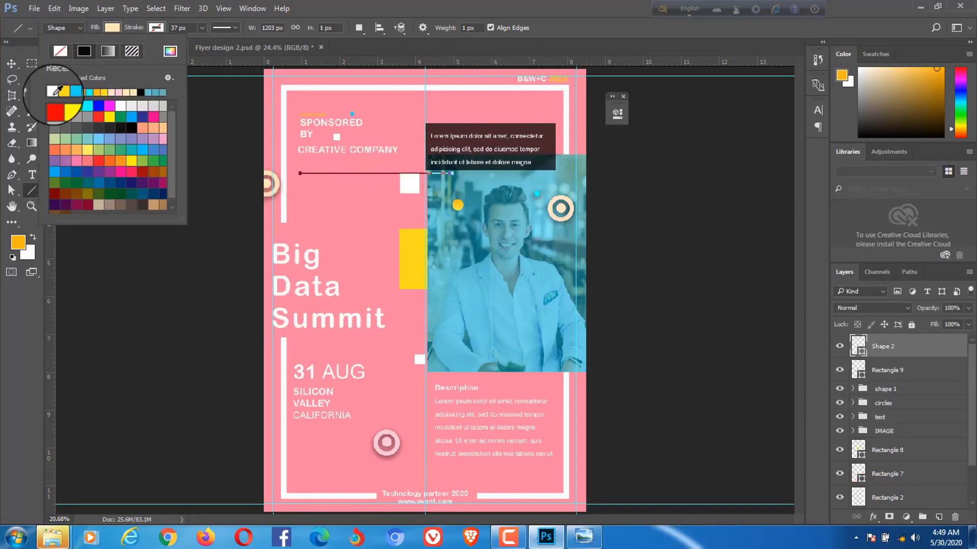
{"action": "left_click", "coordinate": [282, 125]}
Rotate the white line to a diagonal and make it much thinner
{"action": "key", "text": "ctrl+t"}
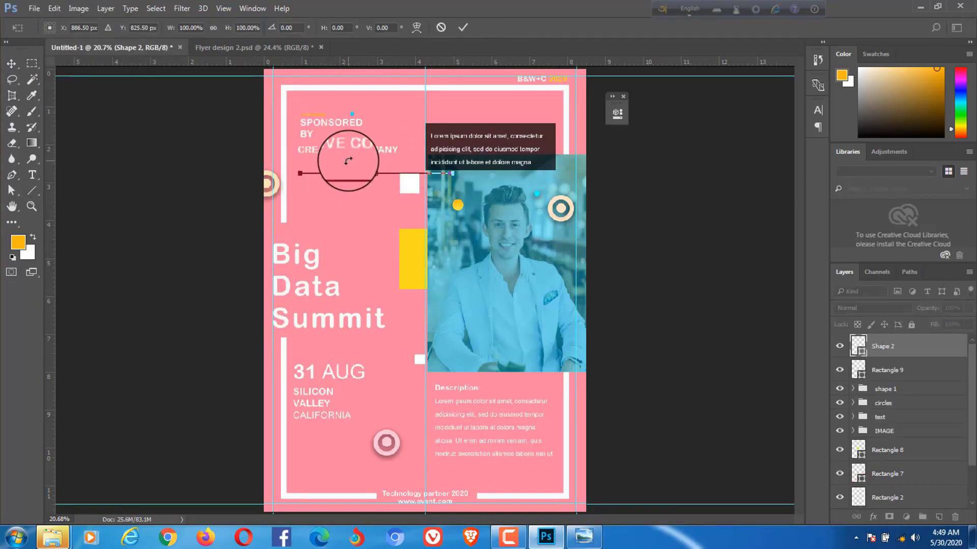
{"action": "scroll", "coordinate": [377, 175], "scroll_direction": "up", "scroll_amount": 1}
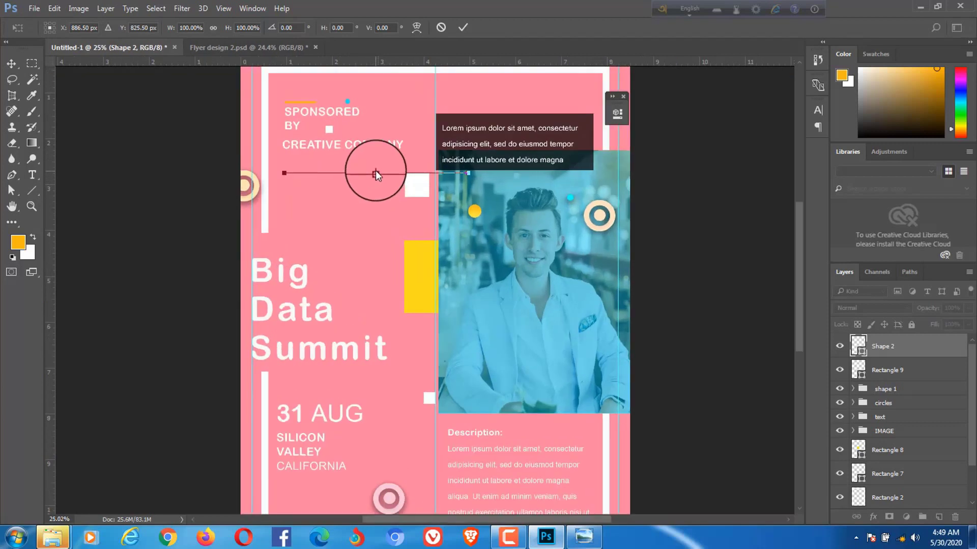
{"action": "mouse_move", "coordinate": [377, 175]}
{"action": "left_mouse_down"}
{"action": "mouse_move", "coordinate": [326, 178]}
{"action": "mouse_move", "coordinate": [353, 176]}
{"action": "left_mouse_up"}
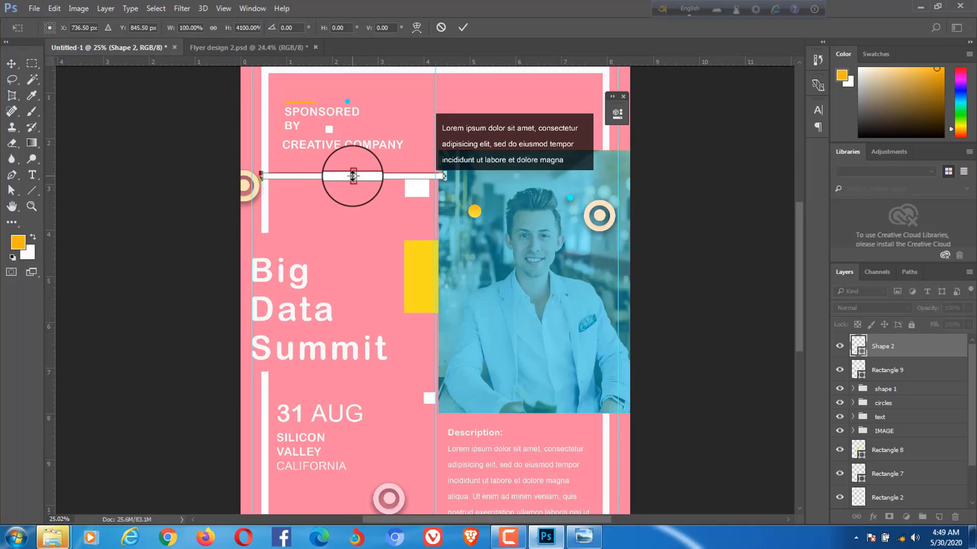
{"action": "left_click_drag", "start_coordinate": [260, 186], "coordinate": [371, 279]}
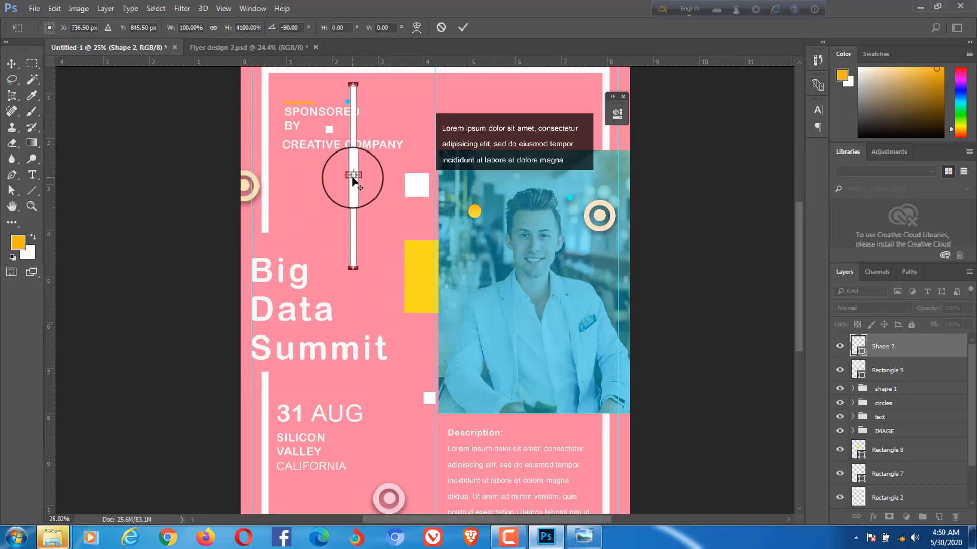
{"action": "left_click_drag", "start_coordinate": [353, 176], "coordinate": [359, 176]}
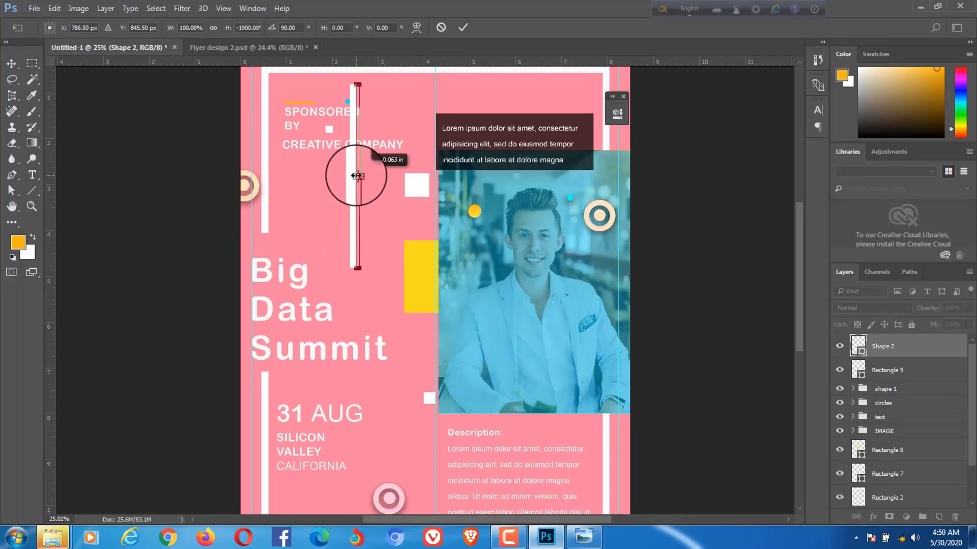
{"action": "mouse_move", "coordinate": [366, 83]}
{"action": "left_mouse_down"}
{"action": "mouse_move", "coordinate": [377, 162]}
{"action": "mouse_move", "coordinate": [400, 164]}
{"action": "left_mouse_up"}
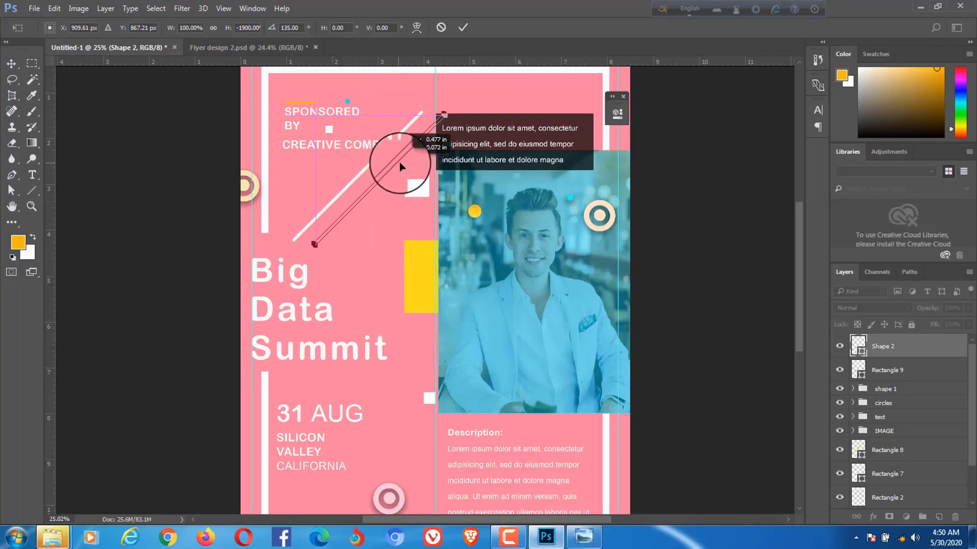
{"action": "key", "text": "Return"}
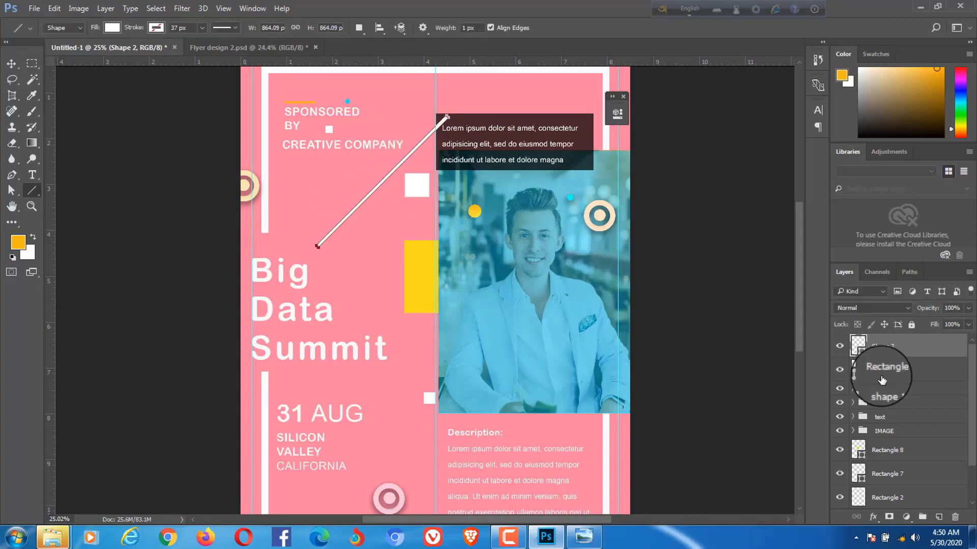
Move the diagonal line's layer below the IMAGE group and hide the Lorem ipsum text box
{"action": "left_click_drag", "start_coordinate": [908, 352], "coordinate": [905, 440]}
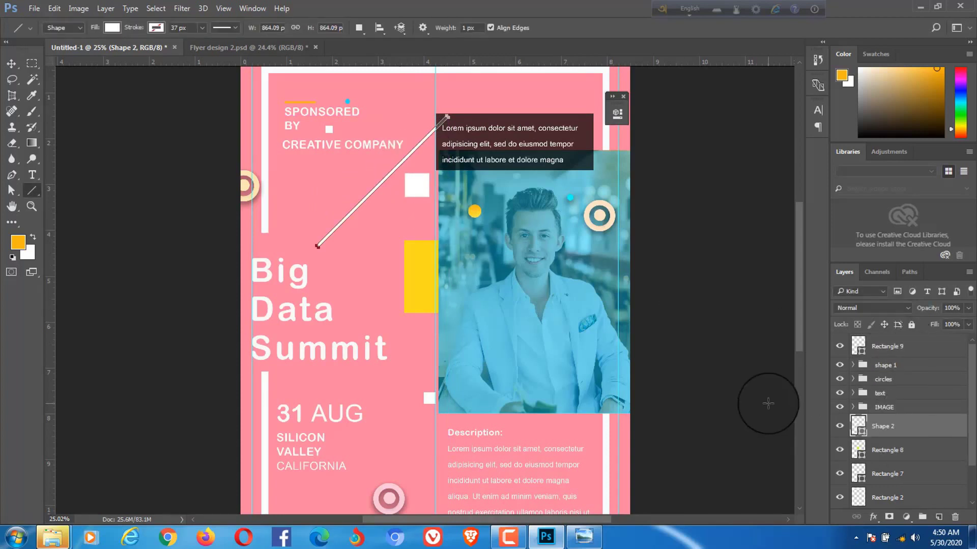
{"action": "left_click", "coordinate": [11, 64]}
{"action": "left_click", "coordinate": [99, 142]}
{"action": "left_click", "coordinate": [852, 393]}
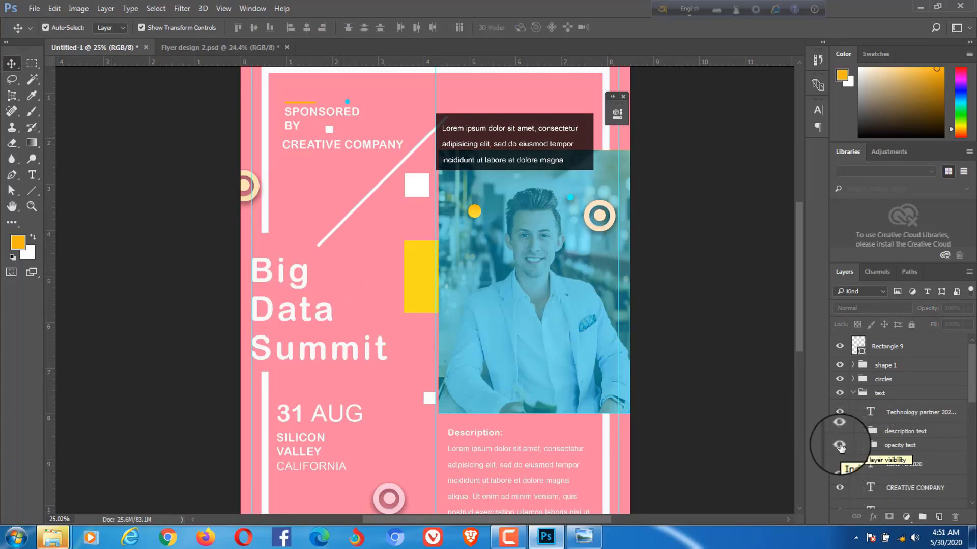
{"action": "left_click", "coordinate": [839, 446]}
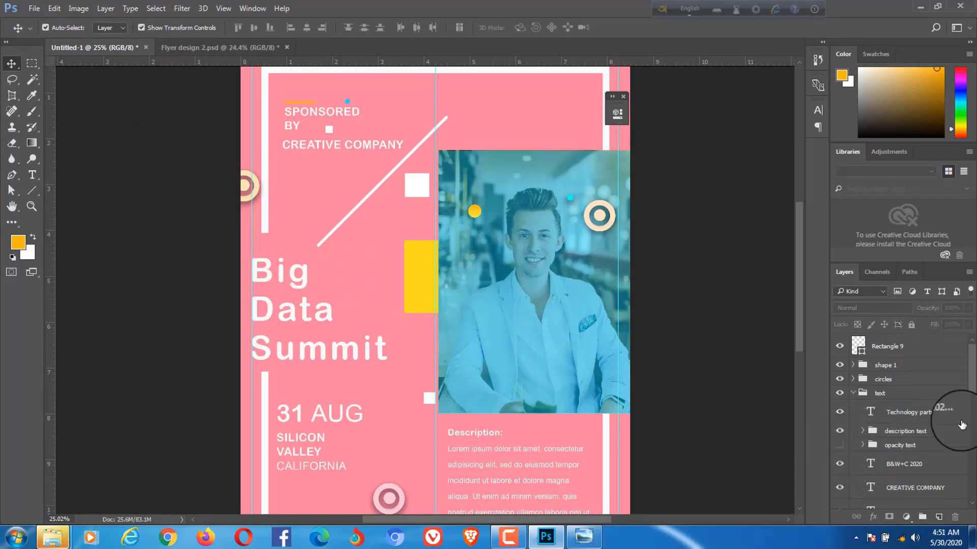
{"action": "left_click", "coordinate": [973, 438]}
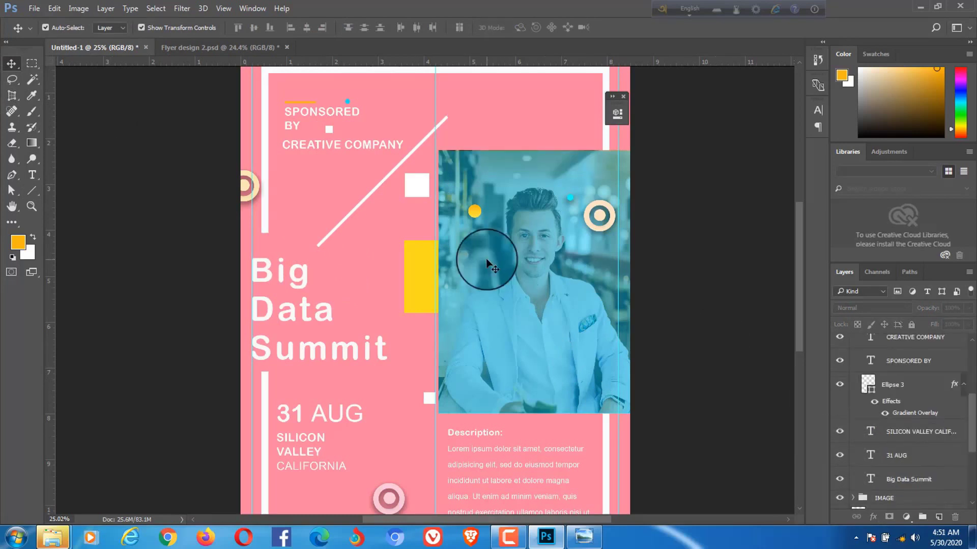
Rasterize the diagonal line layer and trim its top end with the eraser
{"action": "left_click", "coordinate": [382, 178]}
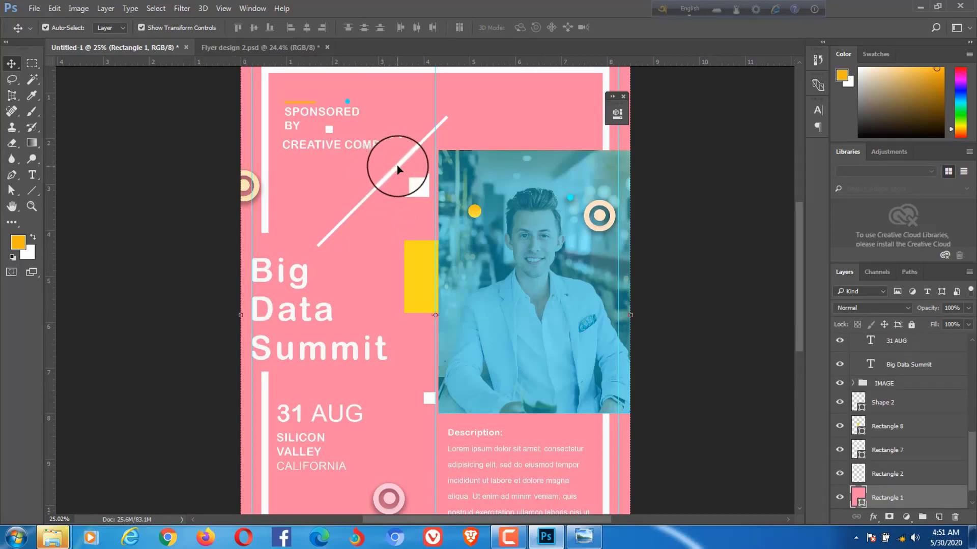
{"action": "left_click", "coordinate": [396, 165]}
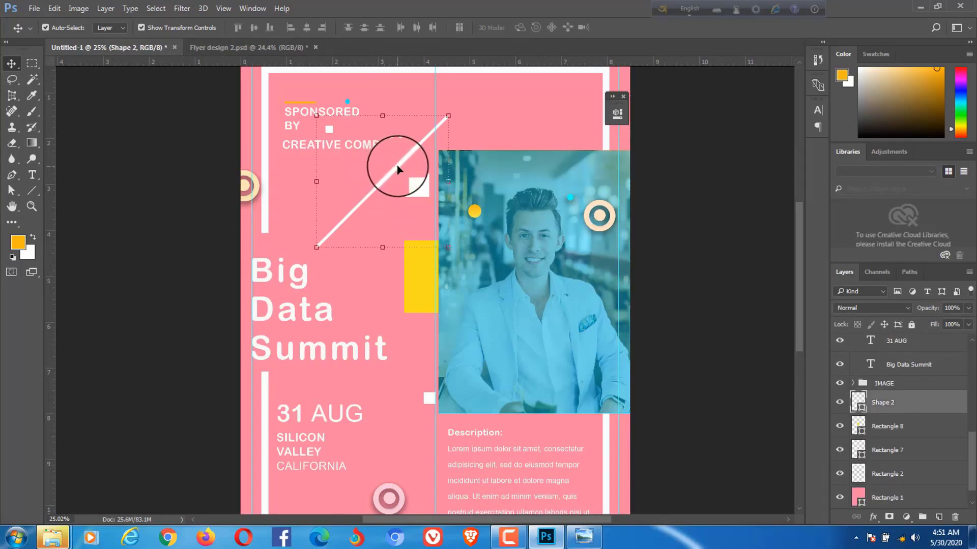
{"action": "left_click", "coordinate": [12, 143]}
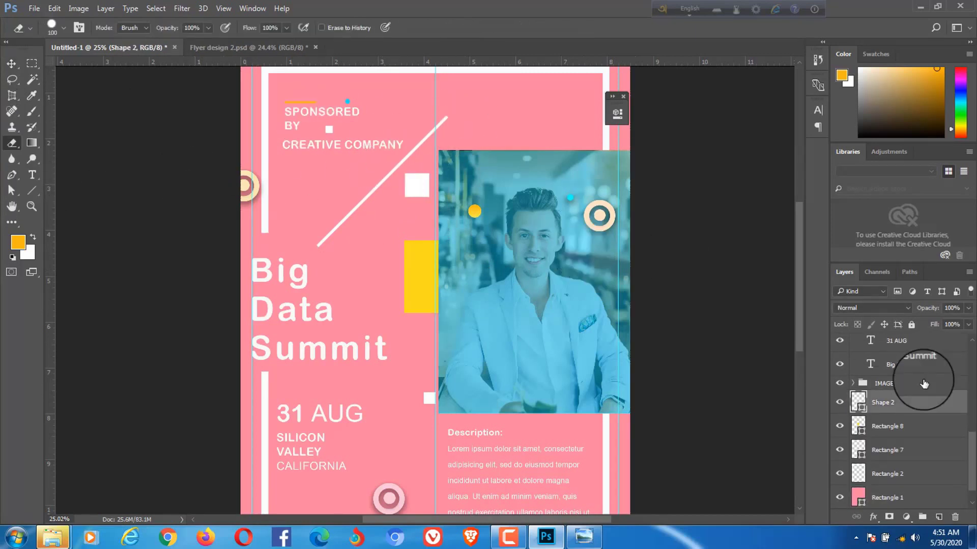
{"action": "right_click", "coordinate": [931, 401]}
{"action": "left_click", "coordinate": [685, 227]}
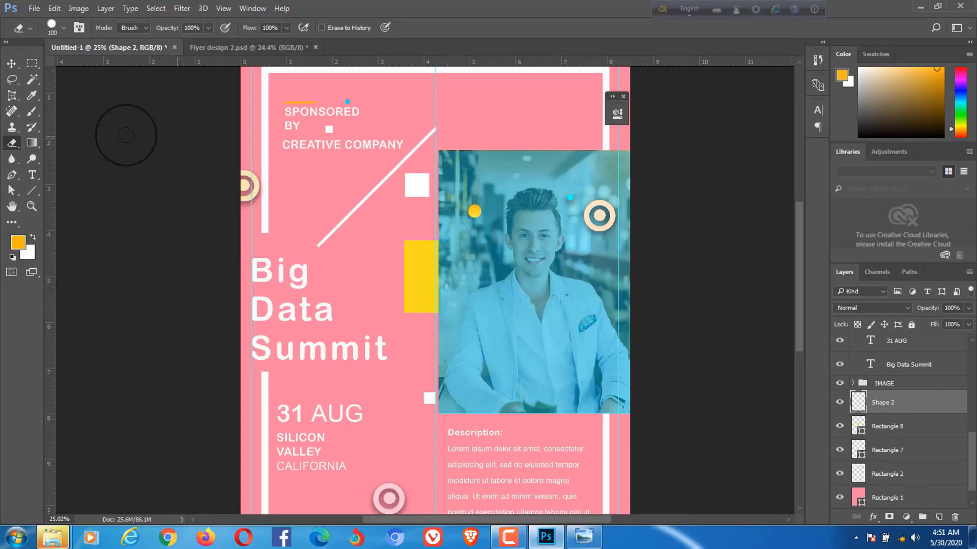
{"action": "left_click", "coordinate": [12, 63]}
{"action": "left_click", "coordinate": [125, 175]}
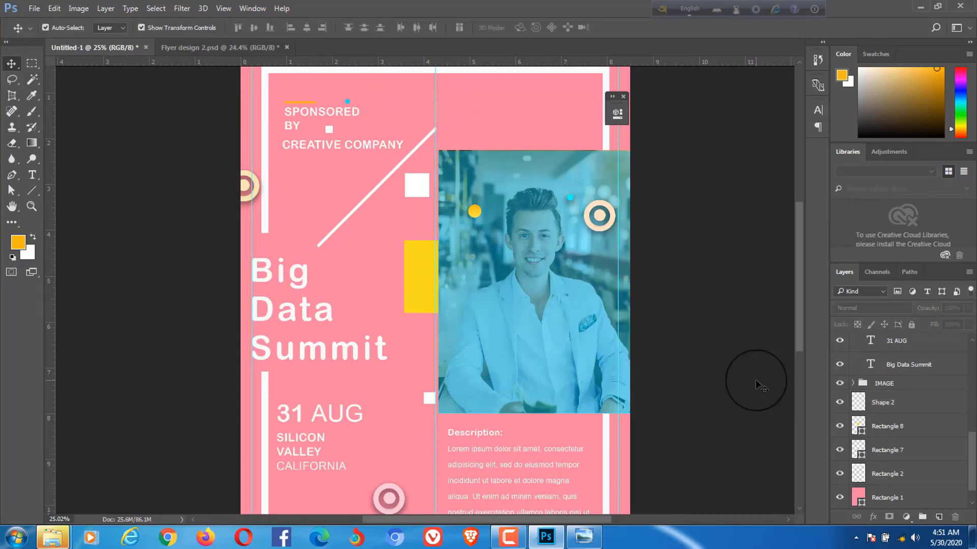
Show the translucent Lorem ipsum text box again and collapse the text group
{"action": "scroll", "coordinate": [972, 375], "scroll_direction": "up", "scroll_amount": 5}
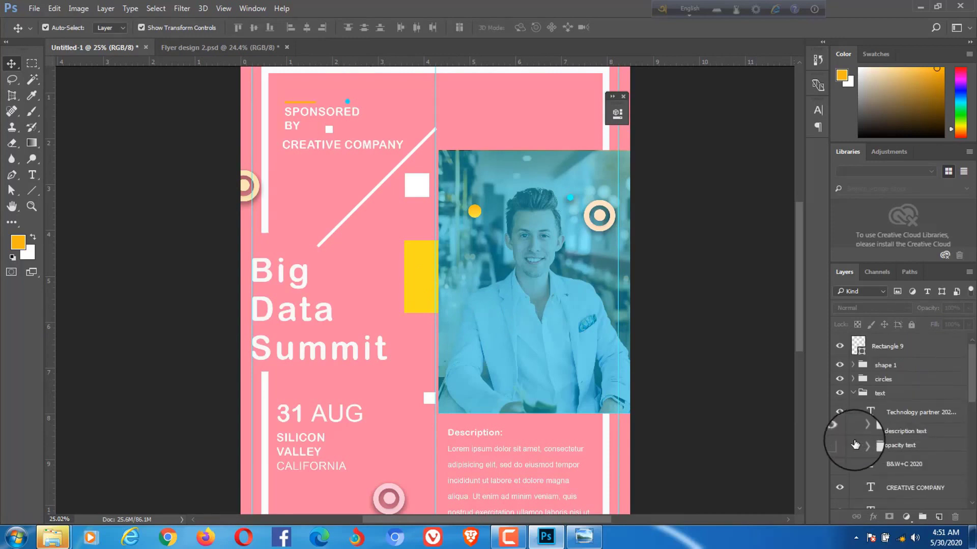
{"action": "left_click", "coordinate": [838, 445]}
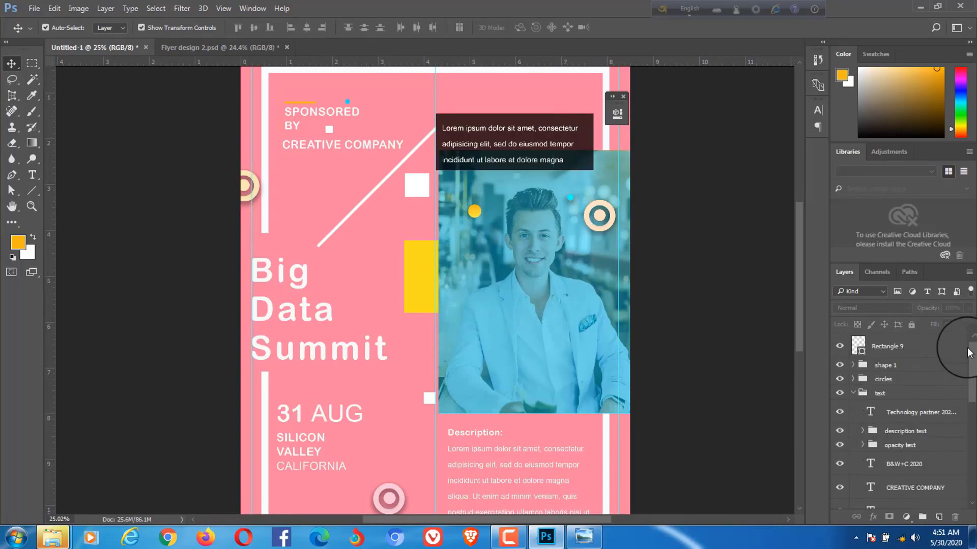
{"action": "left_click", "coordinate": [853, 392]}
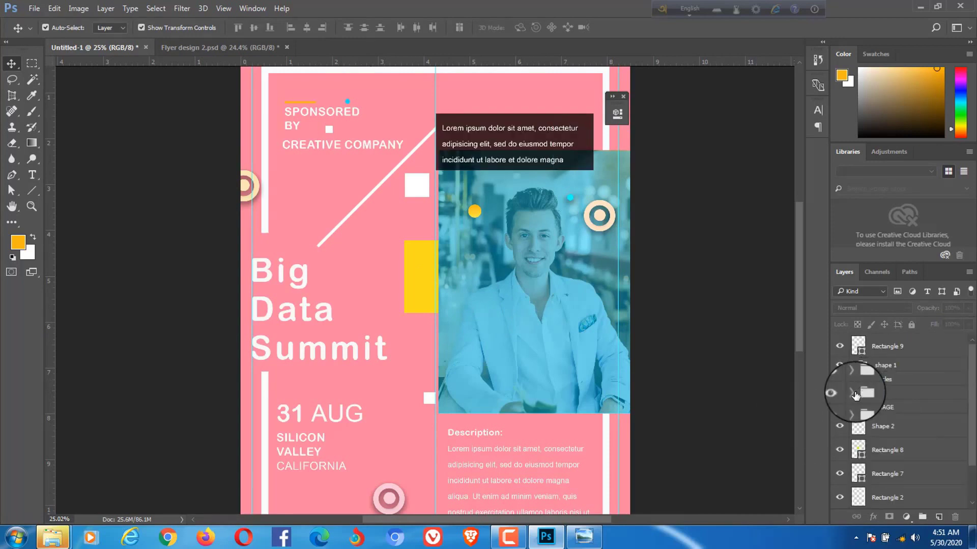
{"action": "left_click", "coordinate": [378, 191]}
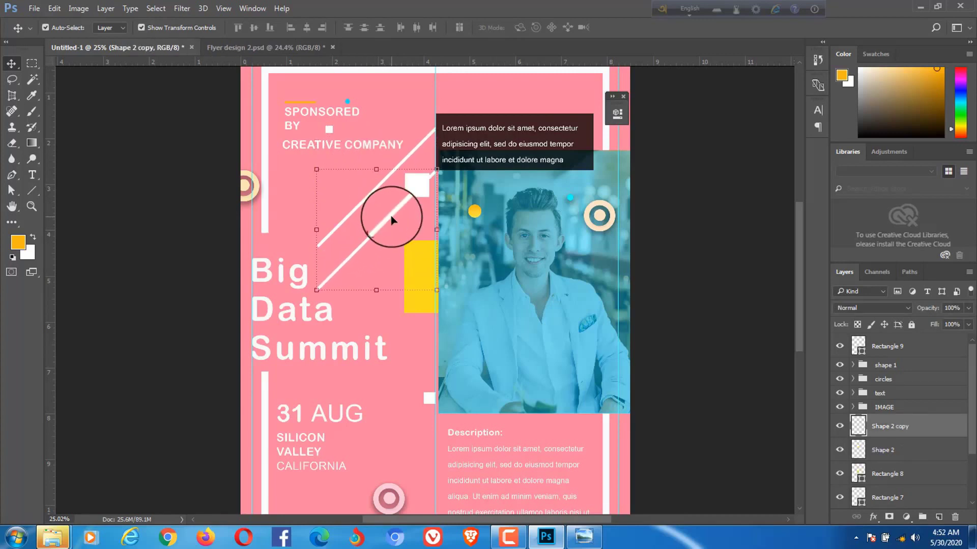
Place the duplicated diagonal line lower, parallel to the first one
{"action": "left_click_drag", "start_coordinate": [391, 216], "coordinate": [402, 273]}
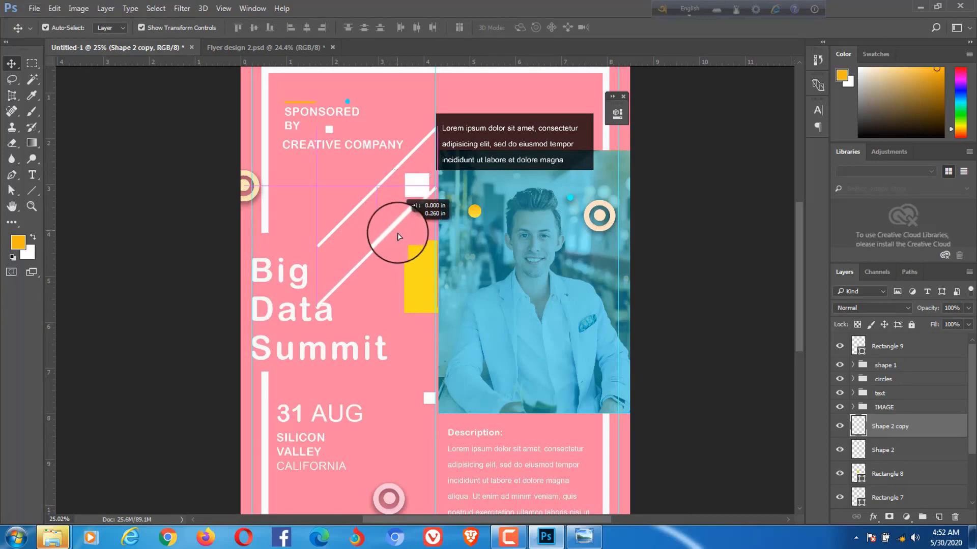
{"action": "left_click", "coordinate": [402, 271]}
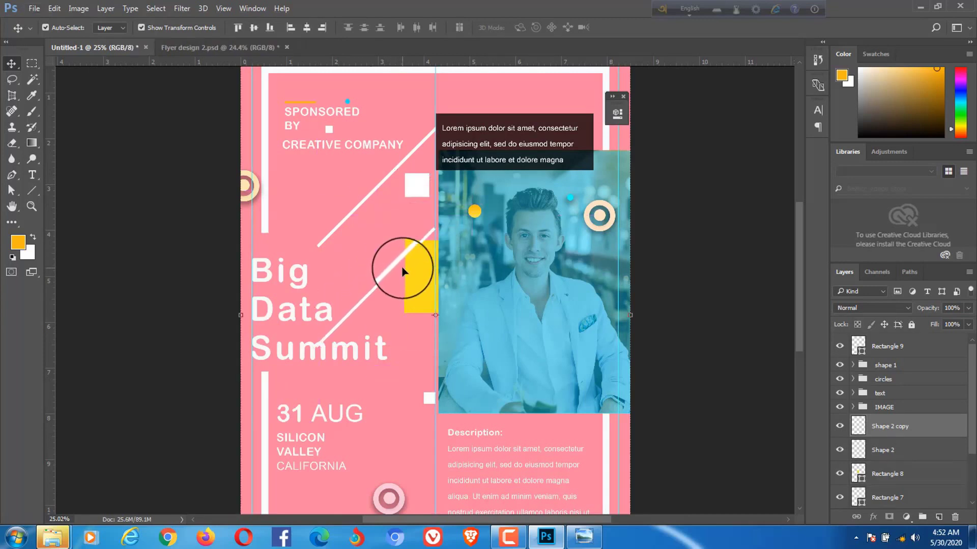
{"action": "key", "text": "ctrl+t"}
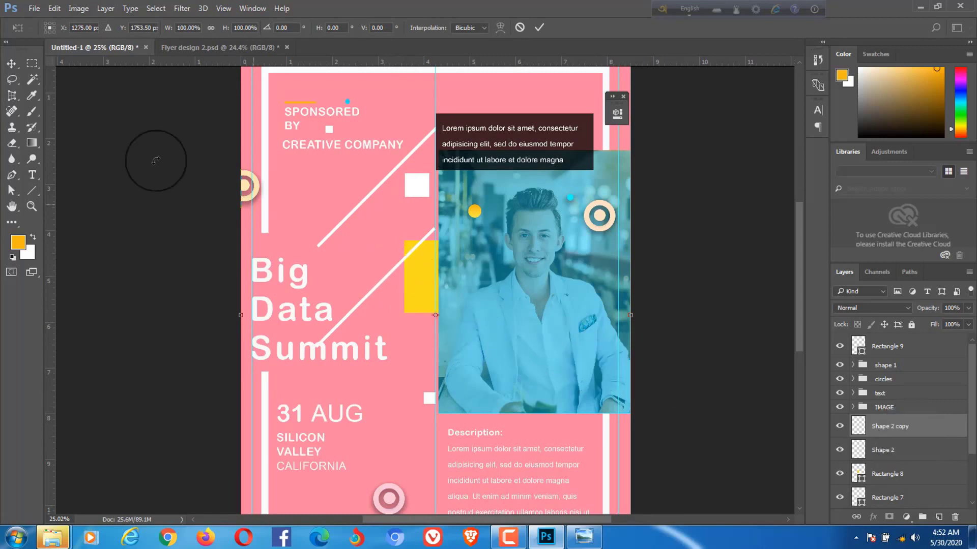
{"action": "left_click", "coordinate": [7, 71]}
Try enlarging the lower diagonal line, then cancel the resize
{"action": "left_click", "coordinate": [894, 427]}
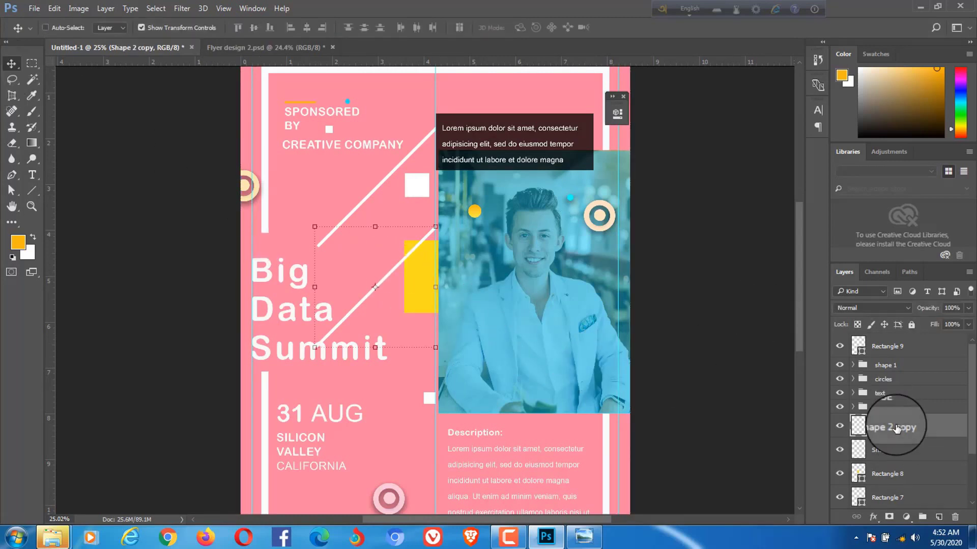
{"action": "key", "text": "ctrl+t"}
{"action": "mouse_move", "coordinate": [436, 226]}
{"action": "left_mouse_down"}
{"action": "mouse_move", "coordinate": [443, 217]}
{"action": "mouse_move", "coordinate": [412, 269]}
{"action": "left_mouse_up"}
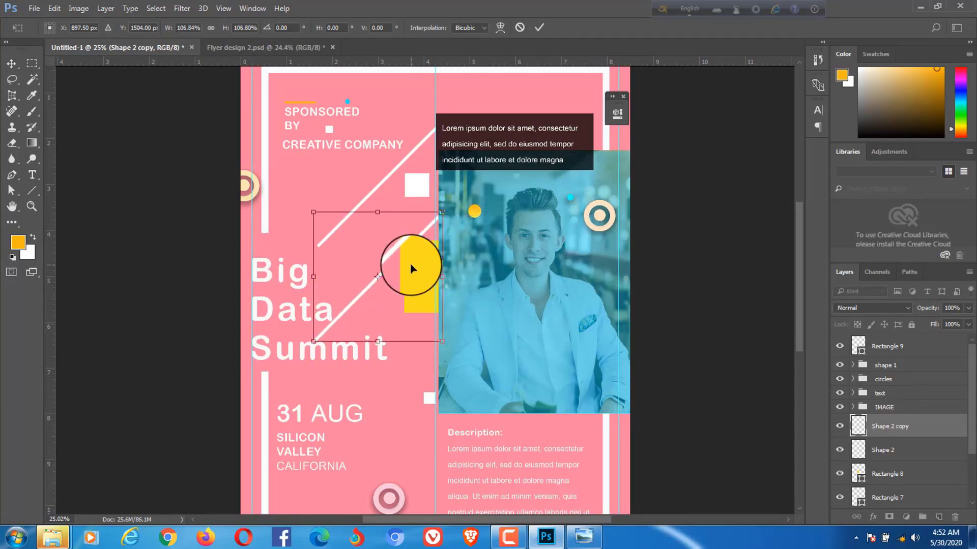
{"action": "key", "text": "Escape"}
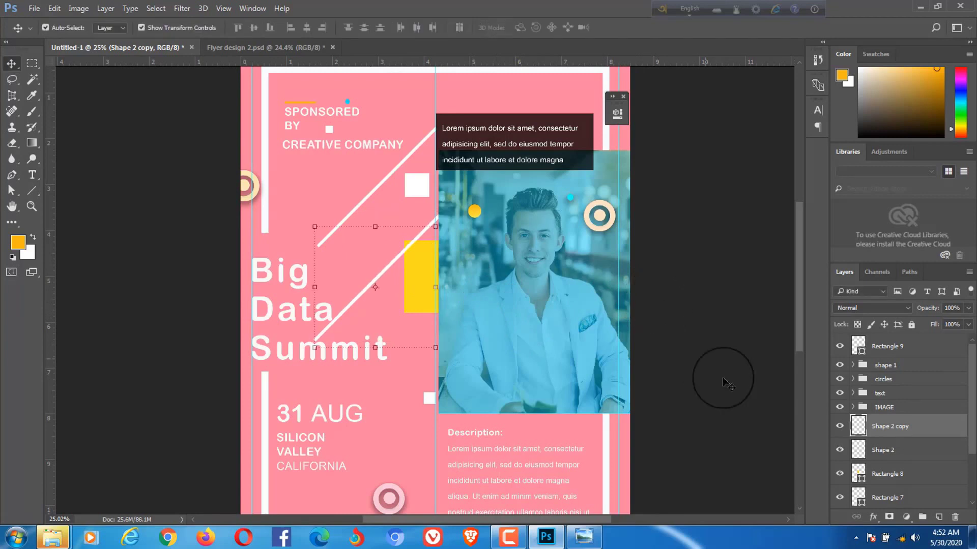
Stack the yellow bar above the lower diagonal line and reposition that line and the title
{"action": "left_click_drag", "start_coordinate": [904, 477], "coordinate": [910, 418]}
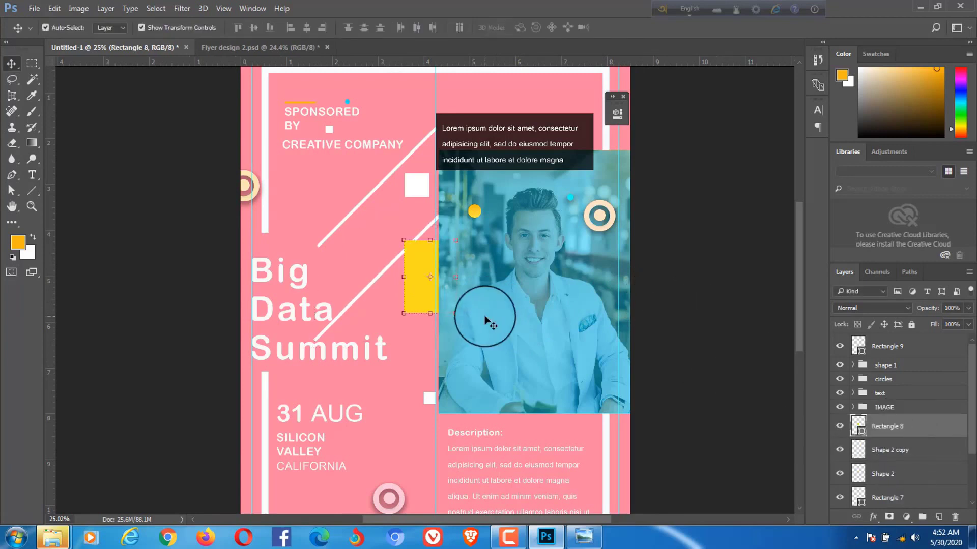
{"action": "left_click", "coordinate": [422, 280]}
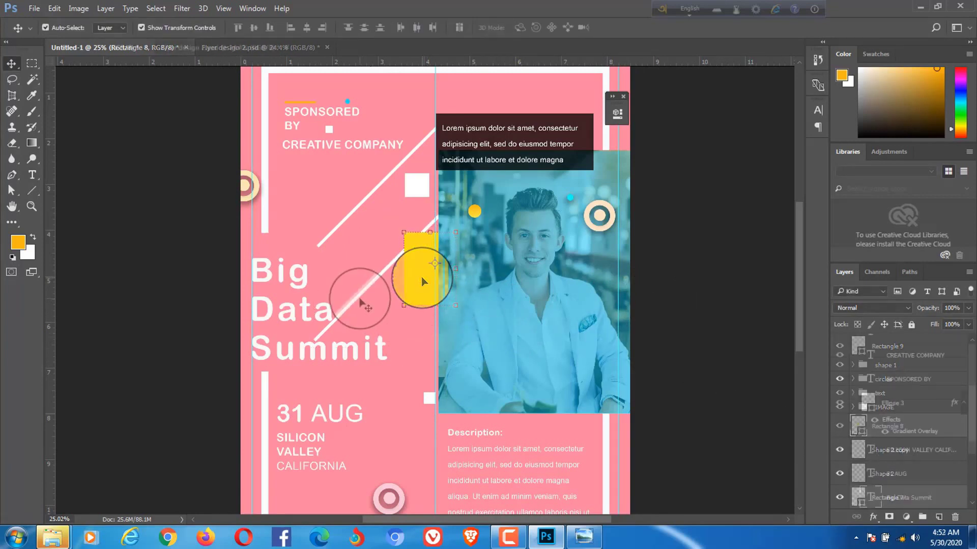
{"action": "left_click", "coordinate": [386, 259]}
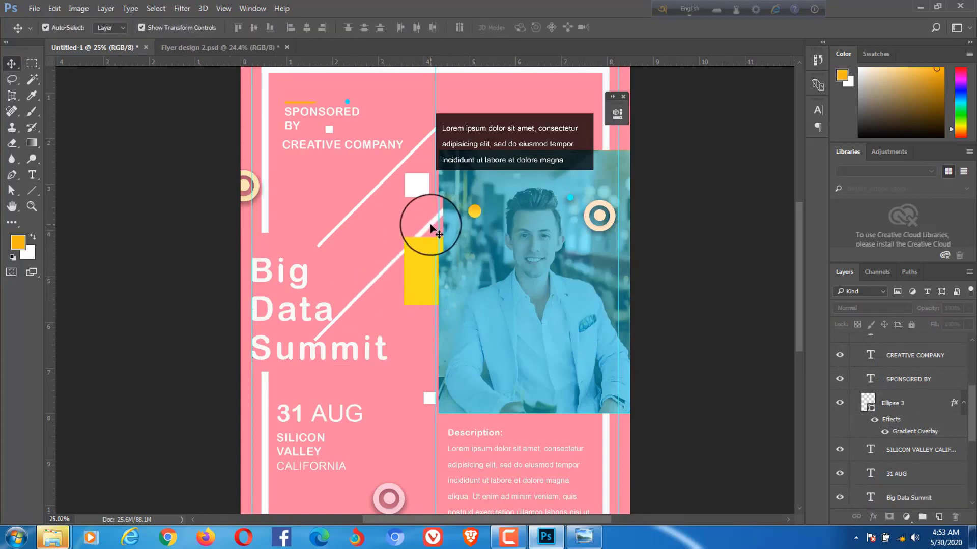
{"action": "left_click_drag", "start_coordinate": [432, 228], "coordinate": [435, 244]}
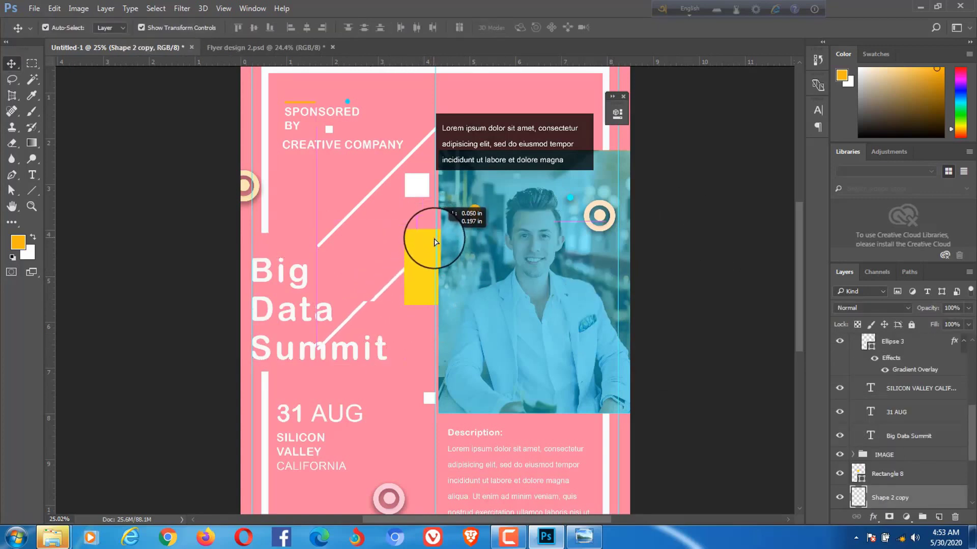
{"action": "left_click", "coordinate": [347, 363]}
{"action": "left_click_drag", "start_coordinate": [344, 362], "coordinate": [348, 359]}
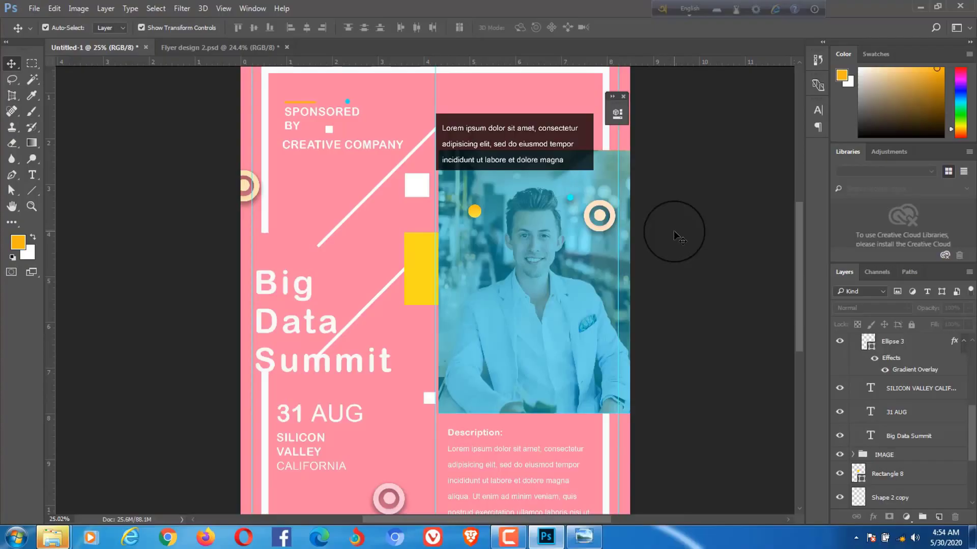
Shrink the Big Data Summit title to about 96% and nudge it up and right
{"action": "left_click", "coordinate": [381, 344]}
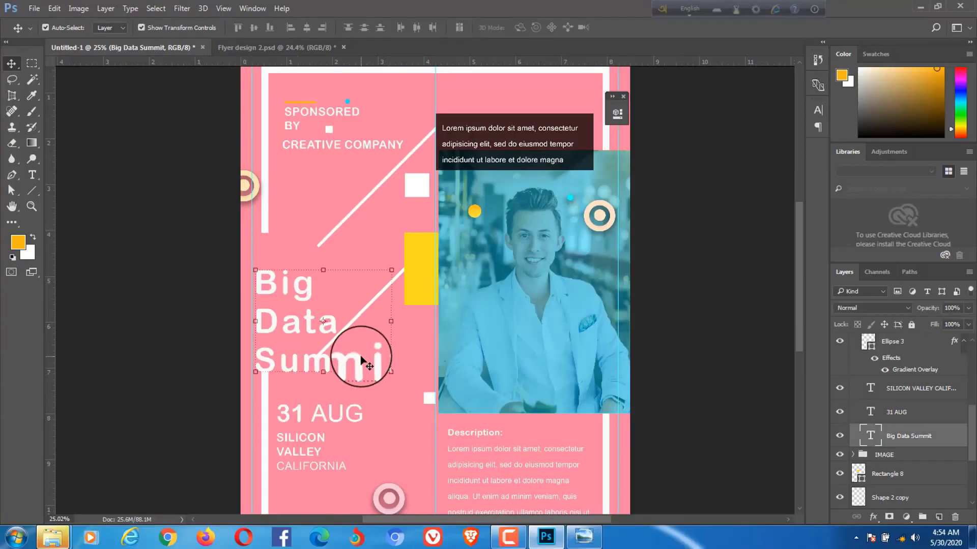
{"action": "key", "text": "ctrl+t"}
{"action": "left_click_drag", "start_coordinate": [393, 382], "coordinate": [387, 375]}
{"action": "left_click_drag", "start_coordinate": [326, 356], "coordinate": [321, 359]}
{"action": "key", "text": "shift+Right"}
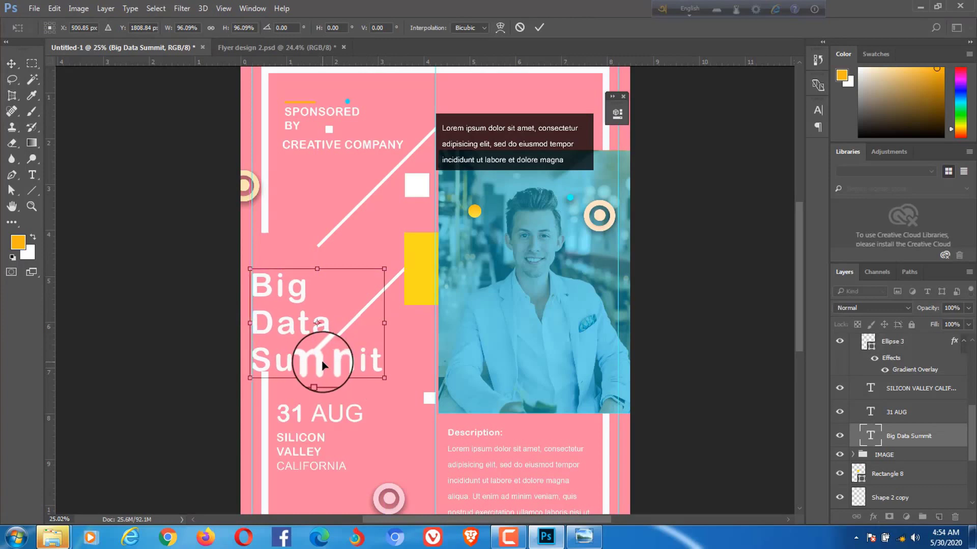
{"action": "key", "text": "Right"}
{"action": "key", "text": "Right"}
{"action": "key", "text": "Right"}
{"action": "key", "text": "shift+Up"}
{"action": "key", "text": "shift+Up"}
{"action": "key", "text": "shift+Up"}
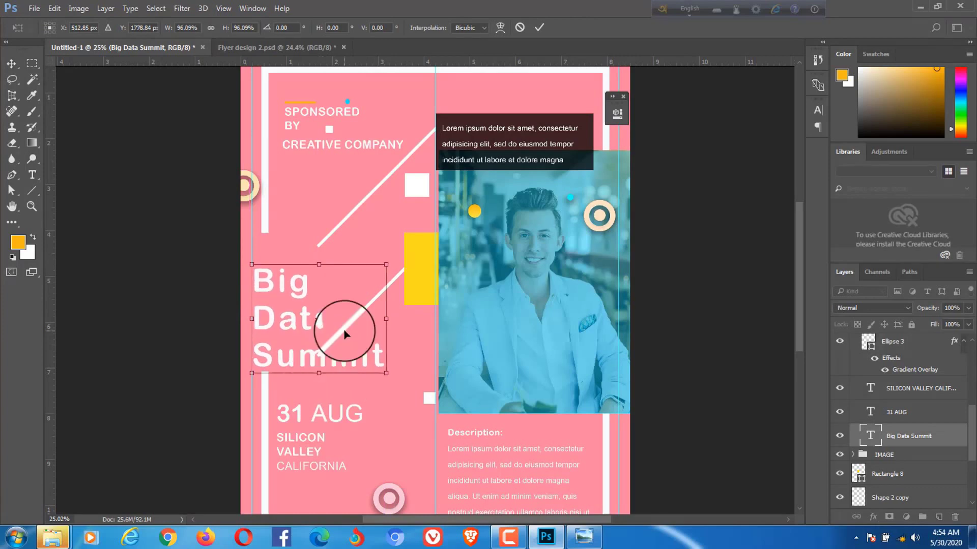
{"action": "key", "text": "Return"}
Move the yellow bar slightly upward between the two diagonal lines
{"action": "left_click", "coordinate": [894, 431]}
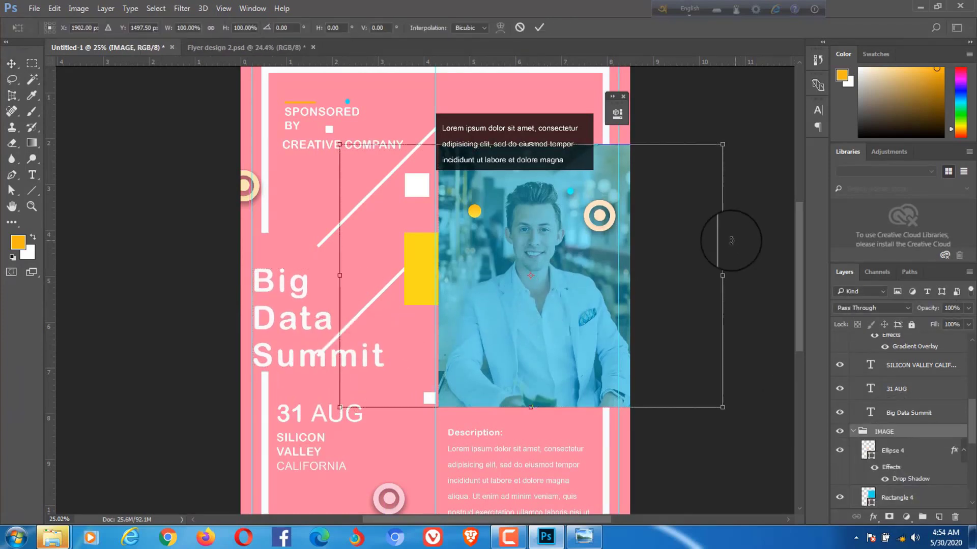
{"action": "left_click", "coordinate": [414, 254]}
{"action": "left_click", "coordinate": [416, 188]}
{"action": "left_click", "coordinate": [420, 248]}
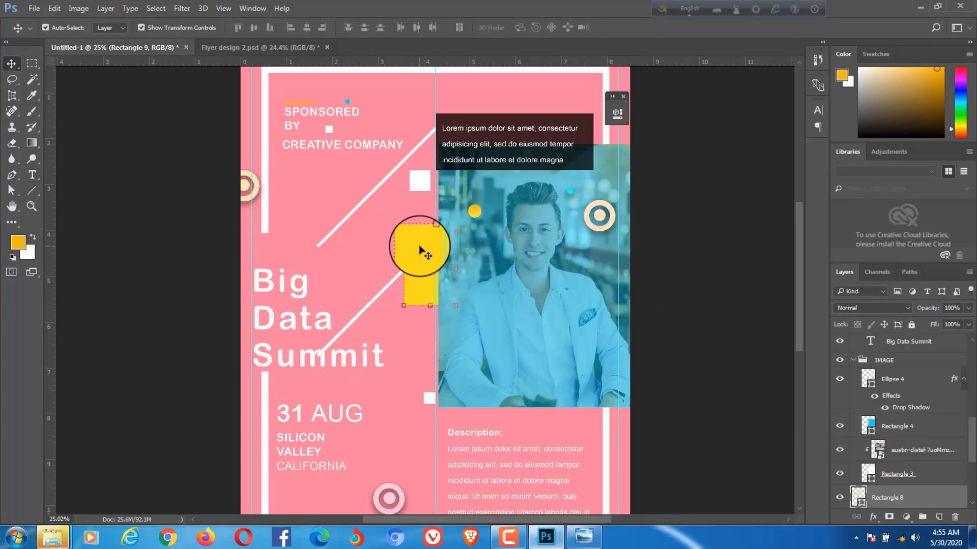
{"action": "left_click", "coordinate": [349, 319]}
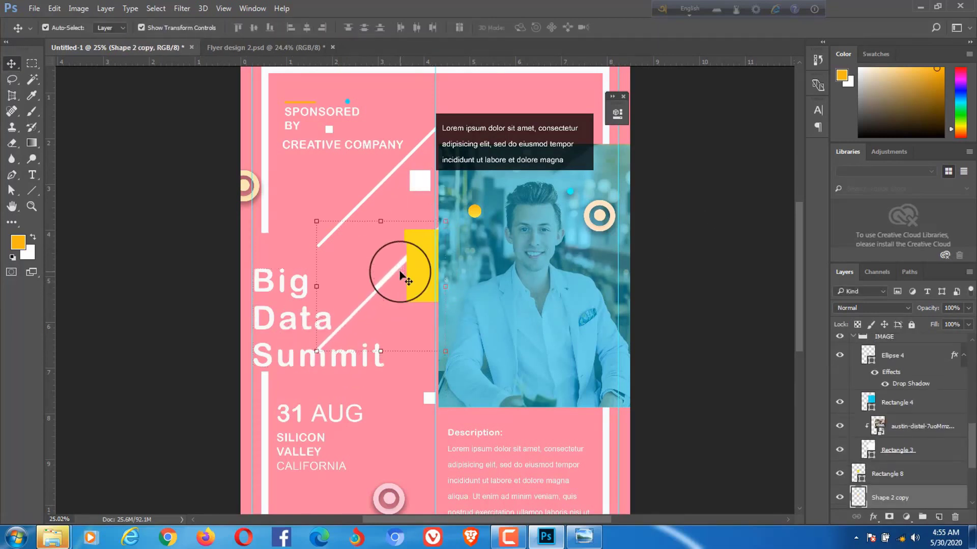
{"action": "left_click_drag", "start_coordinate": [402, 275], "coordinate": [414, 261]}
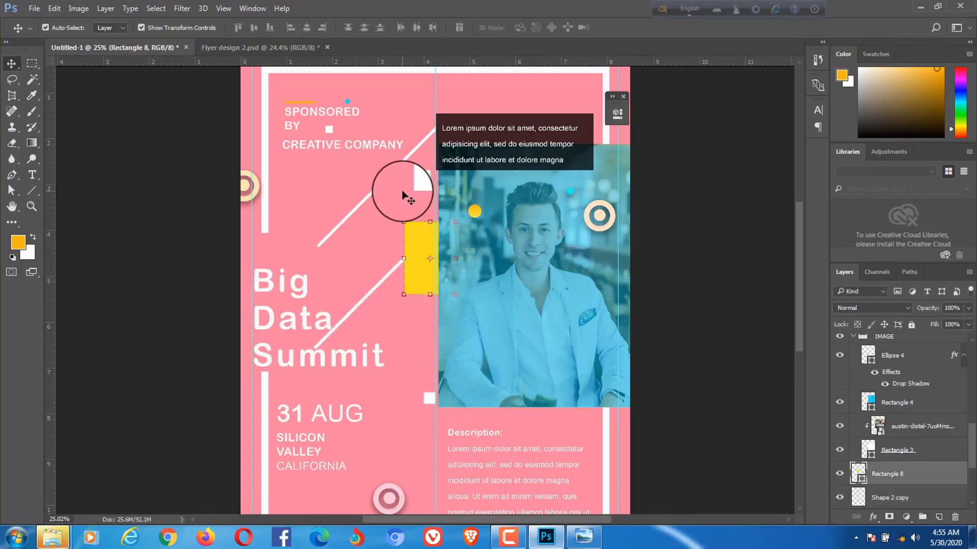
{"action": "left_click", "coordinate": [379, 185]}
{"action": "left_click_drag", "start_coordinate": [295, 251], "coordinate": [295, 251]}
{"action": "key", "text": "Return"}
Move the SILICON VALLEY CALIFORNIA text down near 31 AUG
{"action": "left_click", "coordinate": [429, 398]}
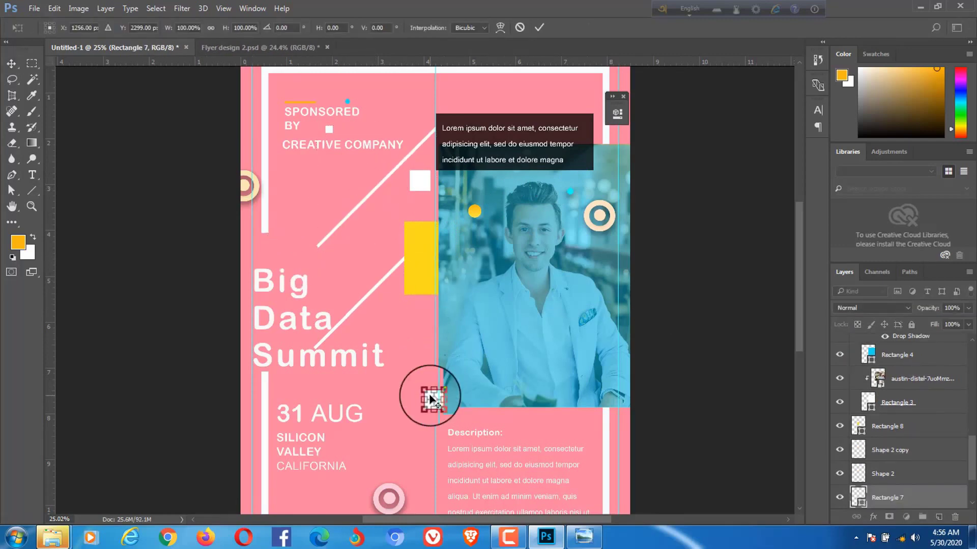
{"action": "left_click", "coordinate": [697, 357]}
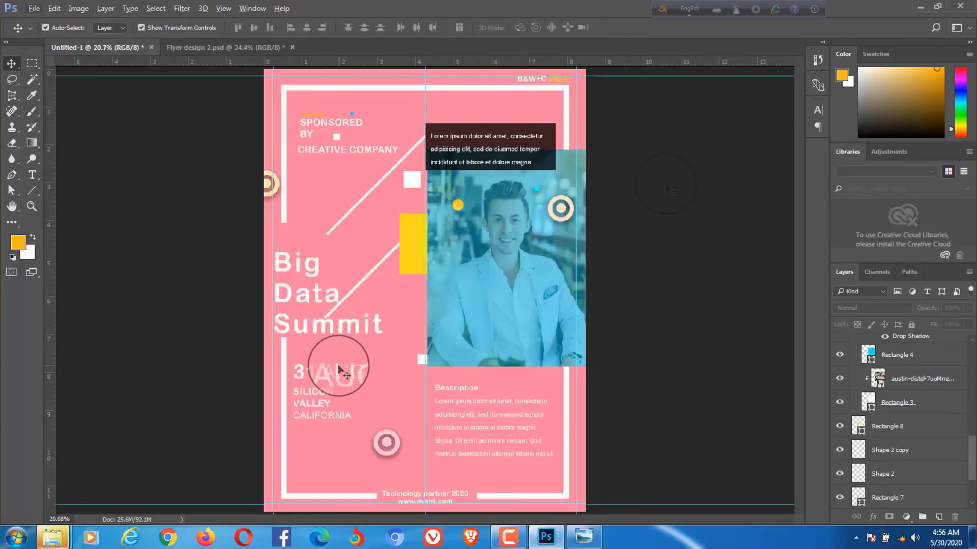
{"action": "left_click_drag", "start_coordinate": [338, 356], "coordinate": [337, 415]}
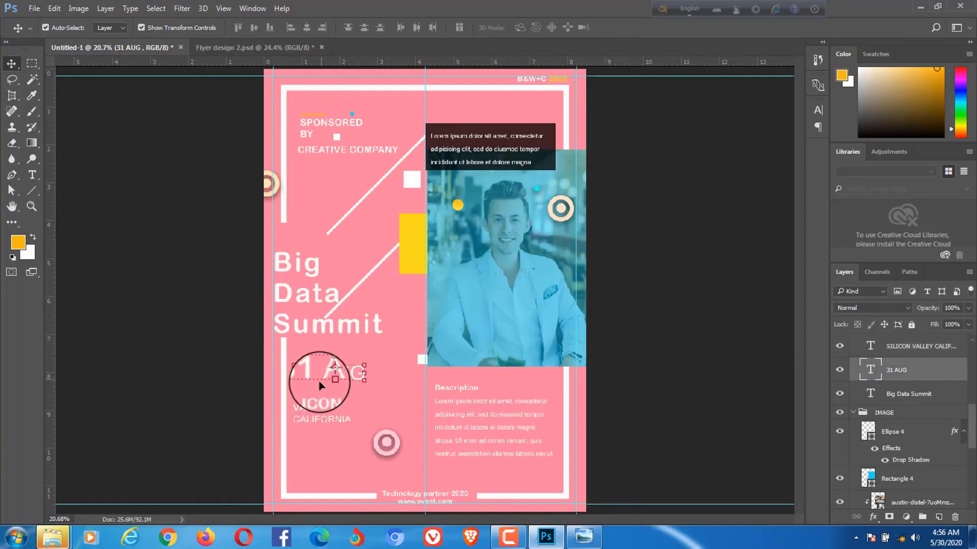